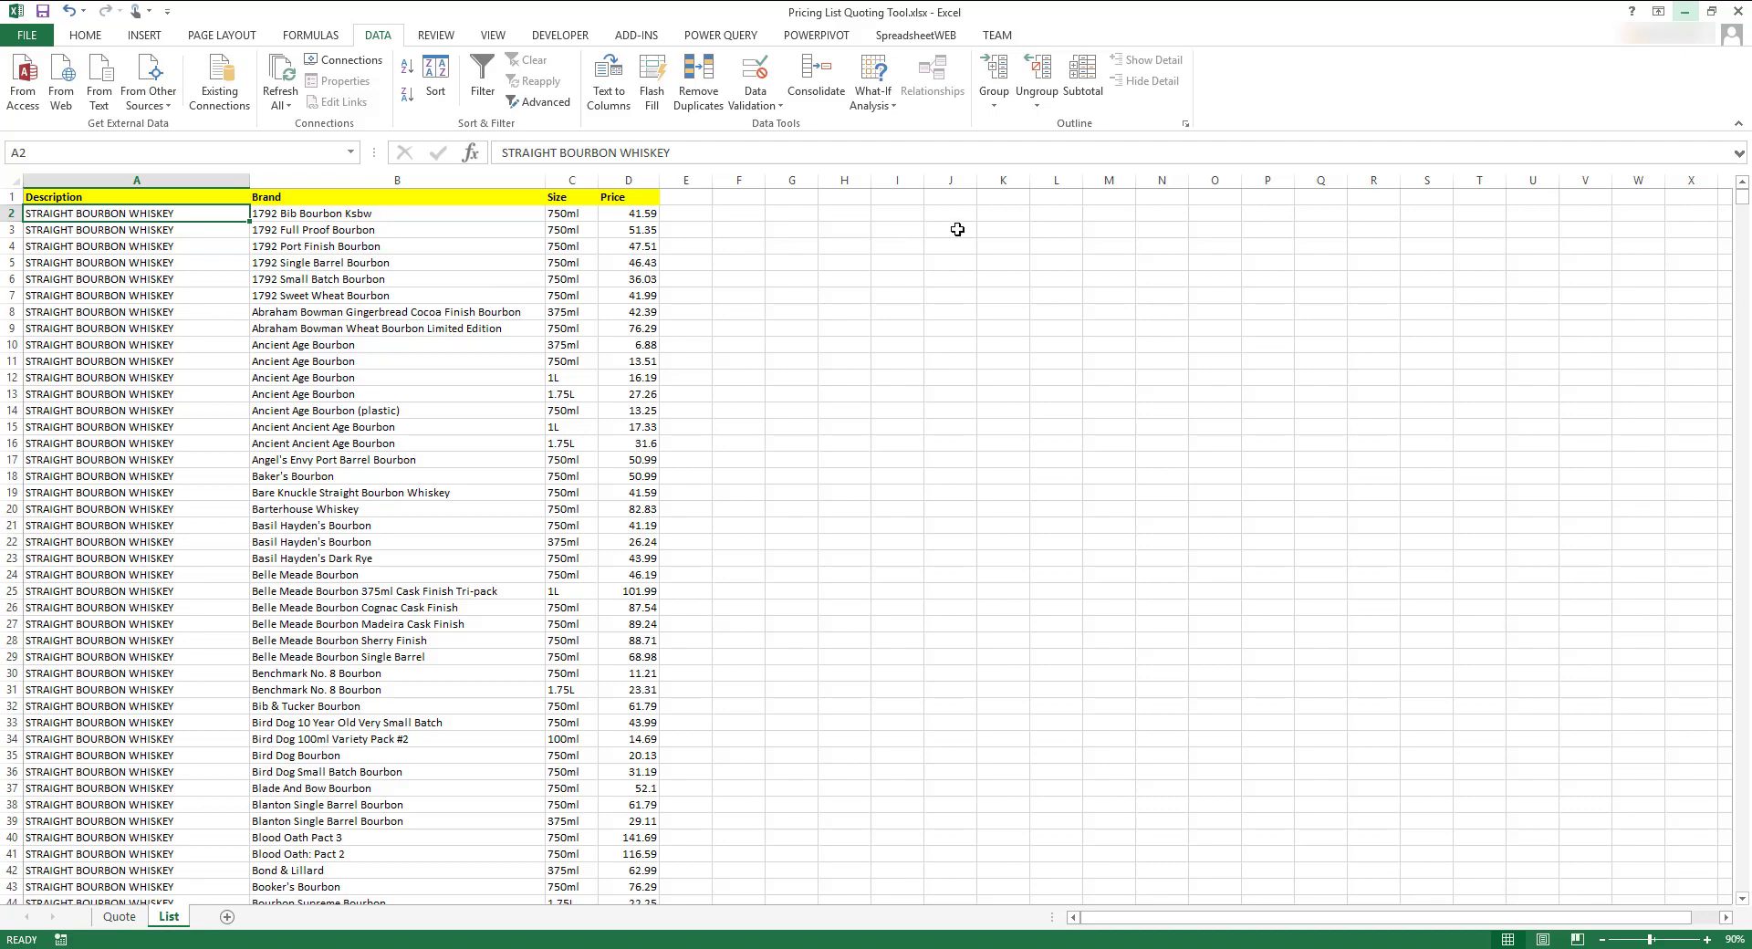
Review the Quote sheet's Description, Brand and Size input cells, then return to the List sheet.
left_click_drag(1745, 206, 1549, 195)
left_click(129, 922)
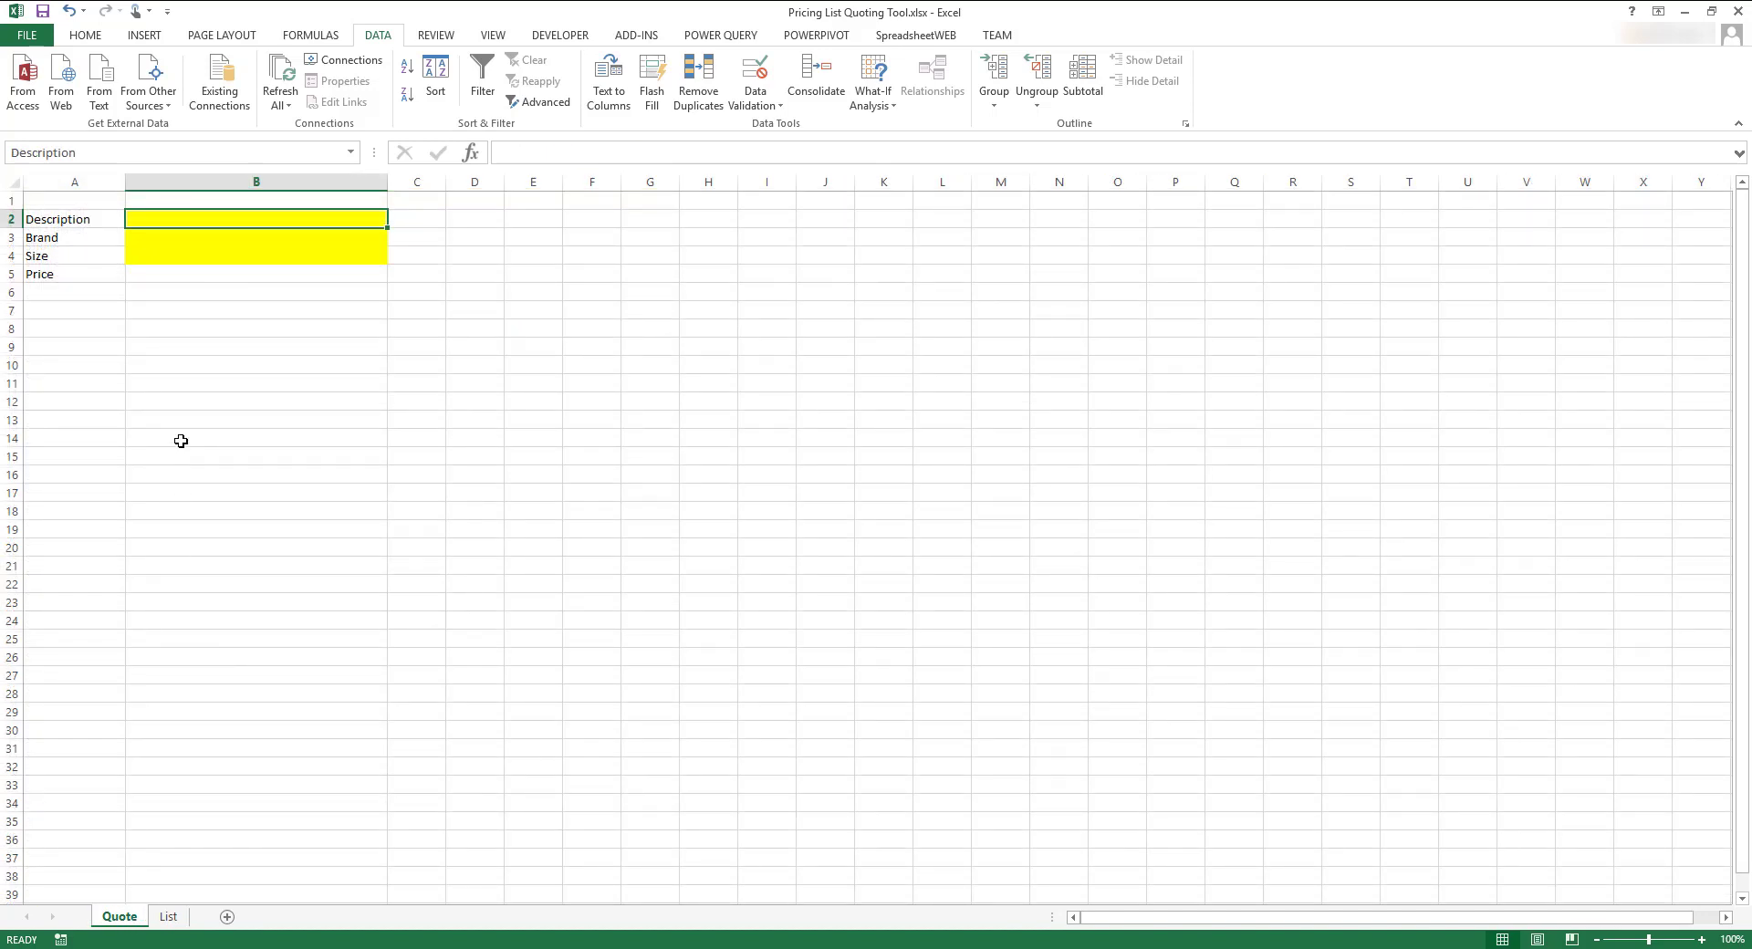
left_click(210, 233)
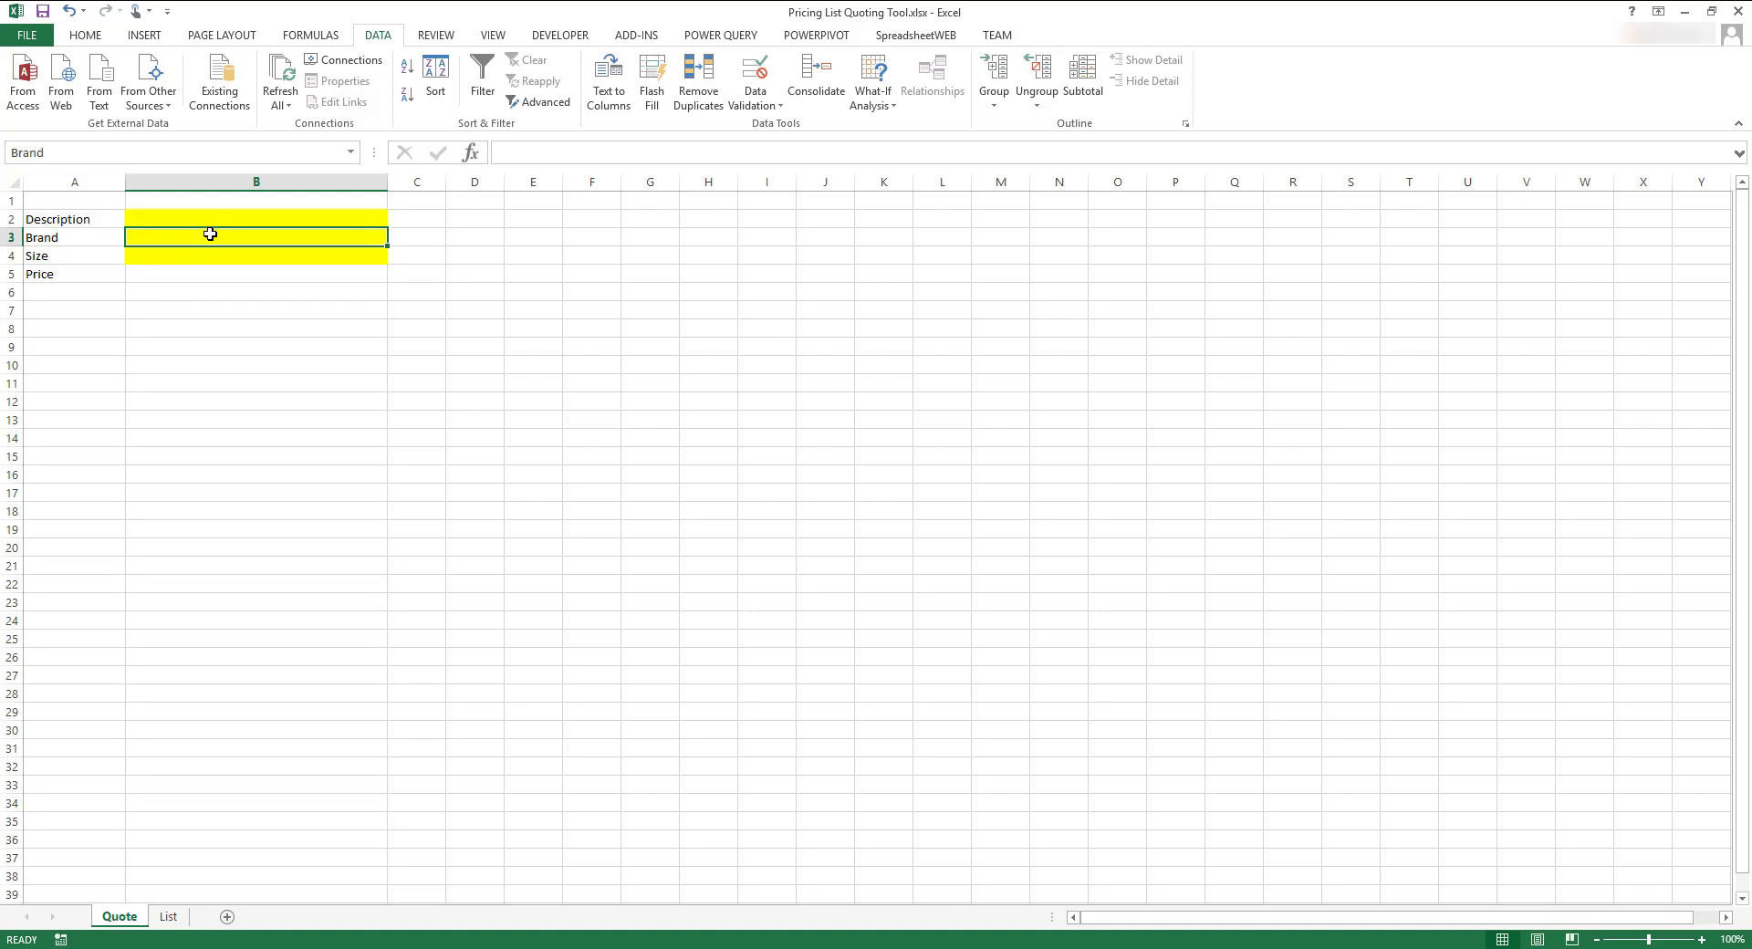
left_click(203, 254)
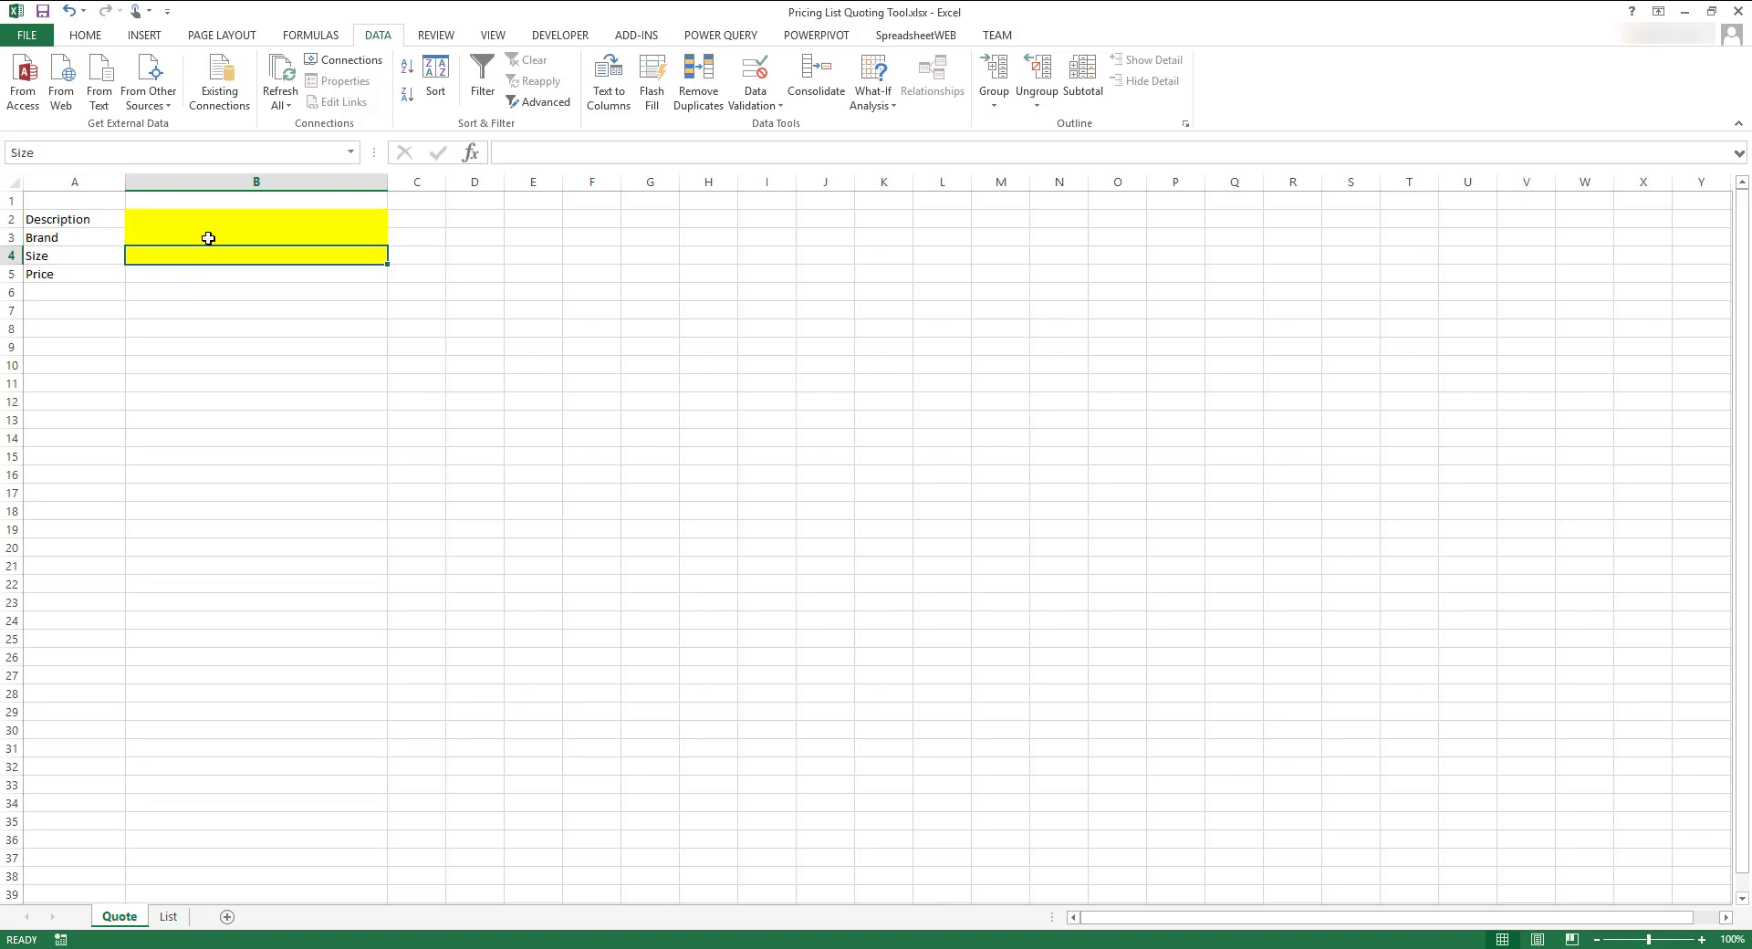
left_click(210, 217)
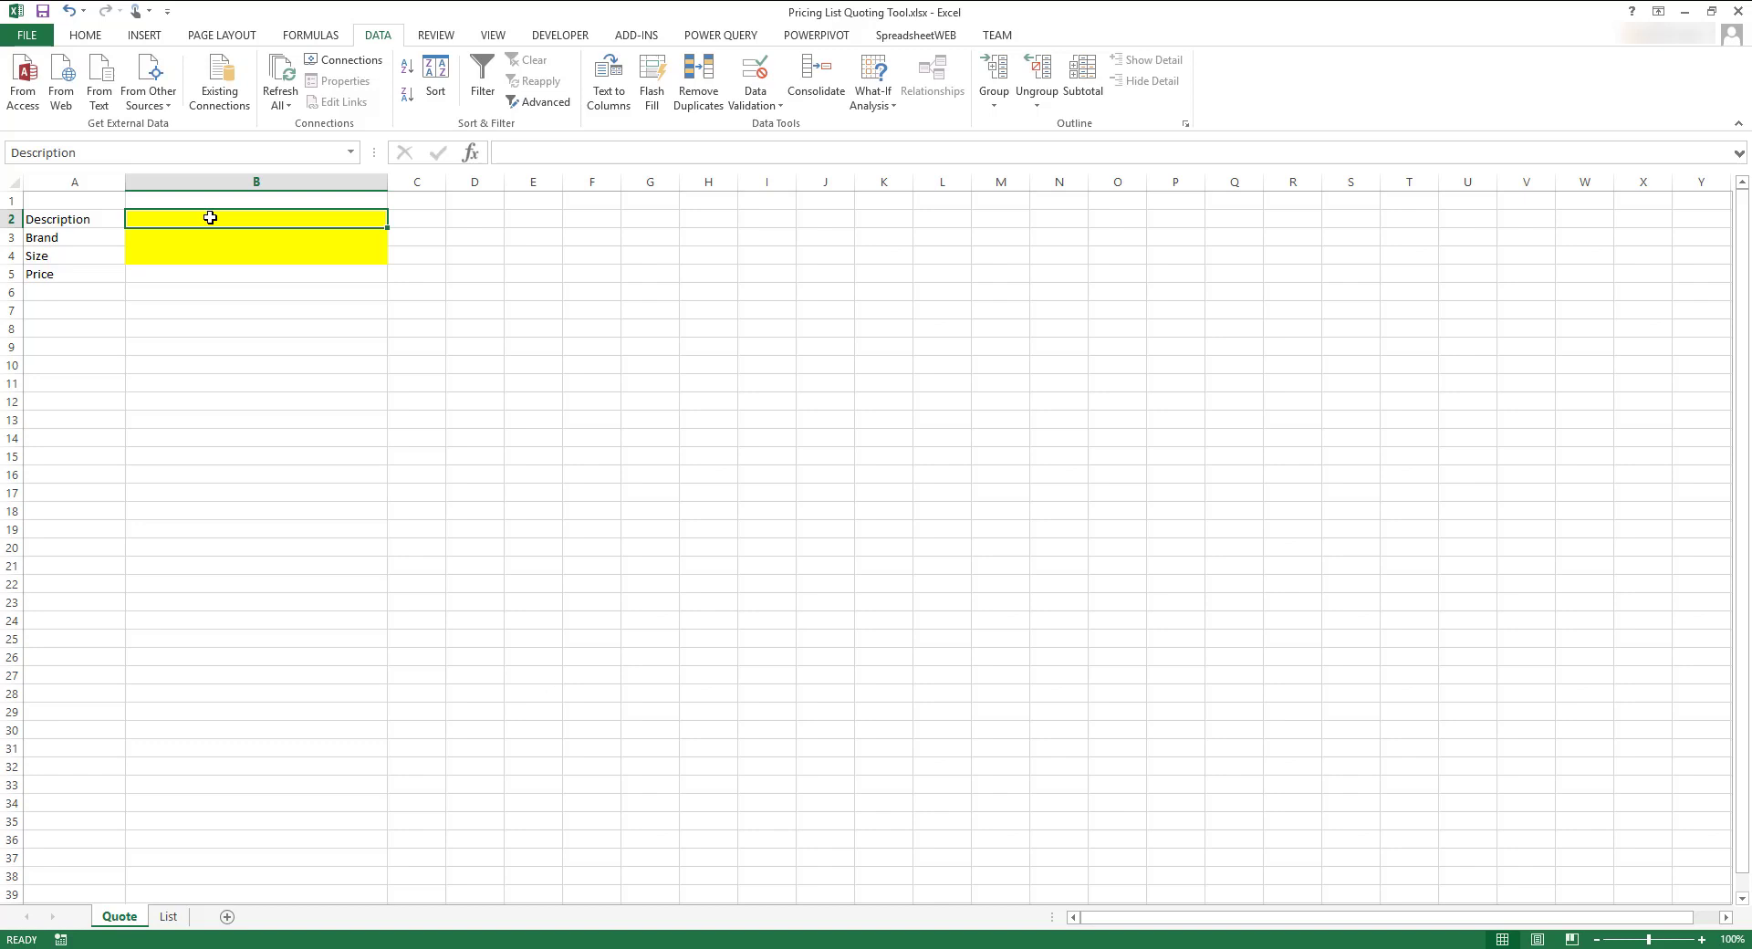
left_click(170, 918)
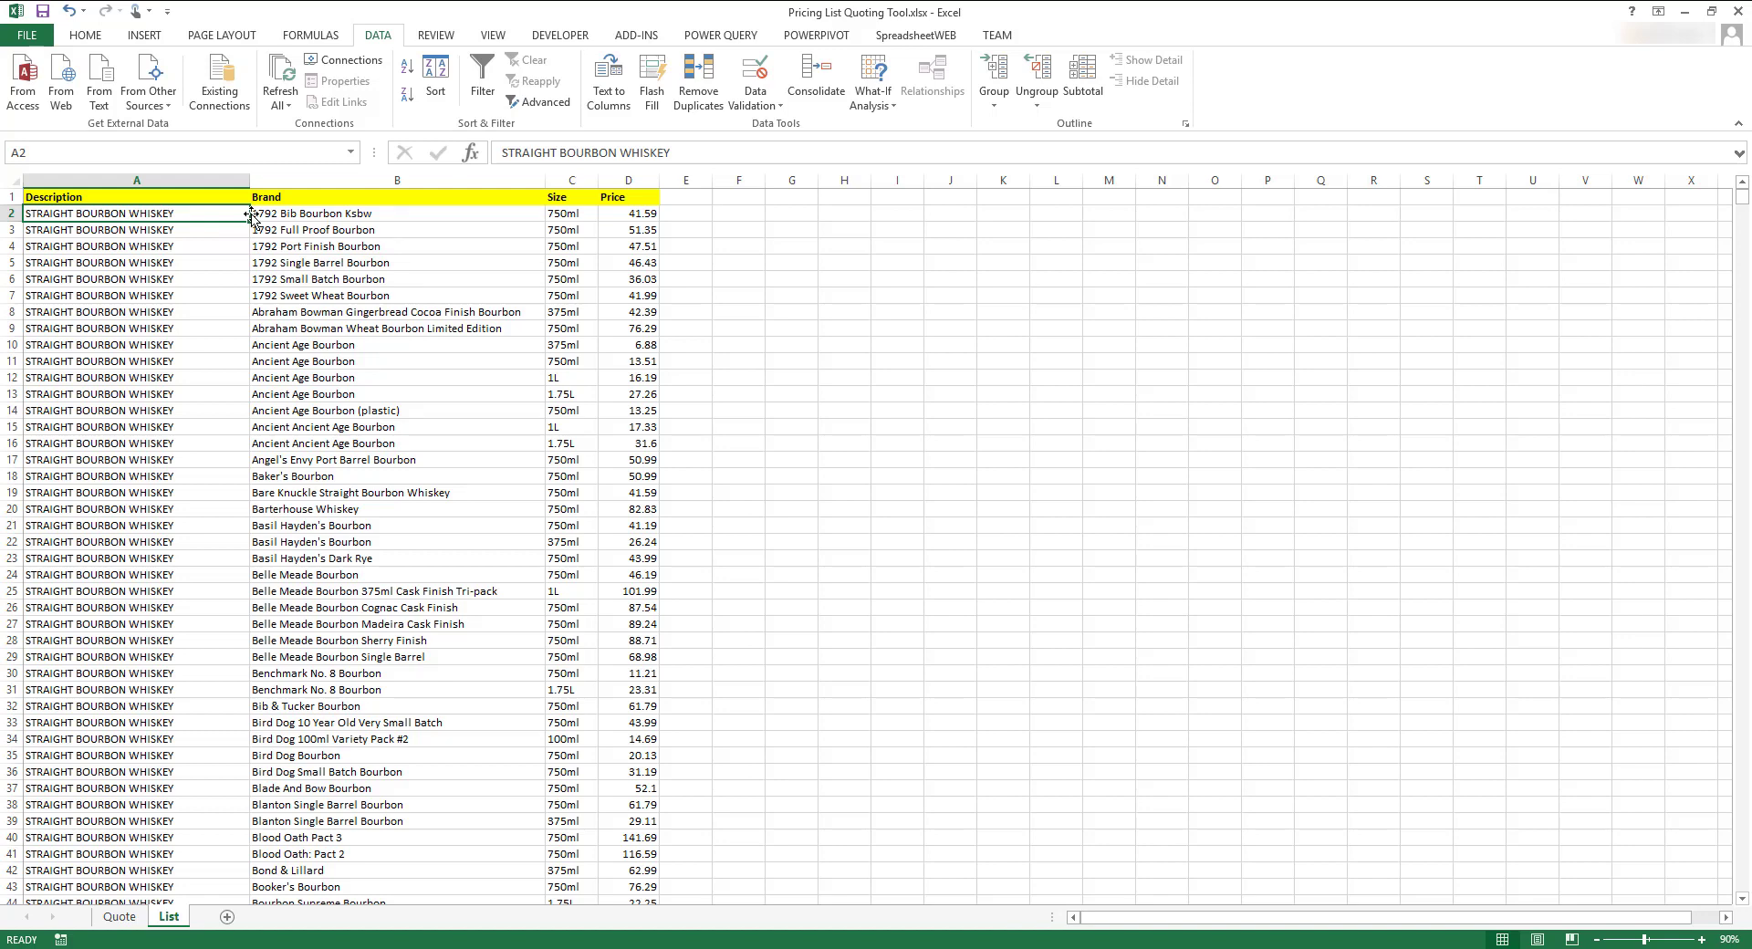
Add the header 'Description & Brand' in E1 and widen column E to fit.
key("alt+h")
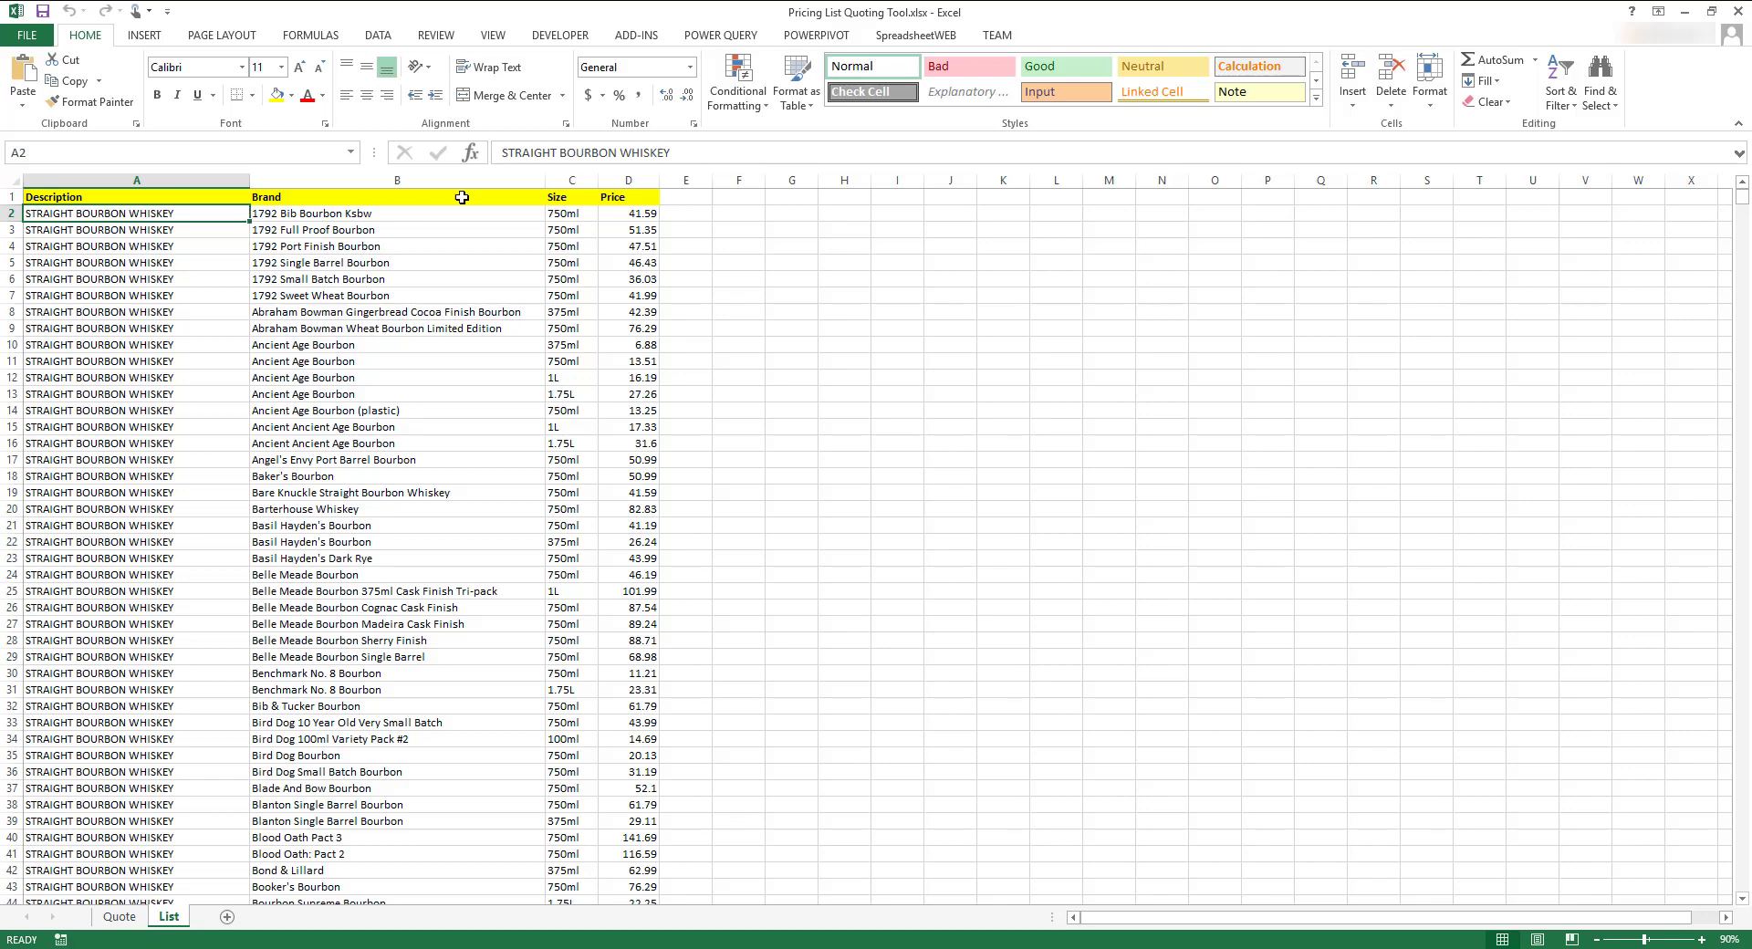
left_click(674, 195)
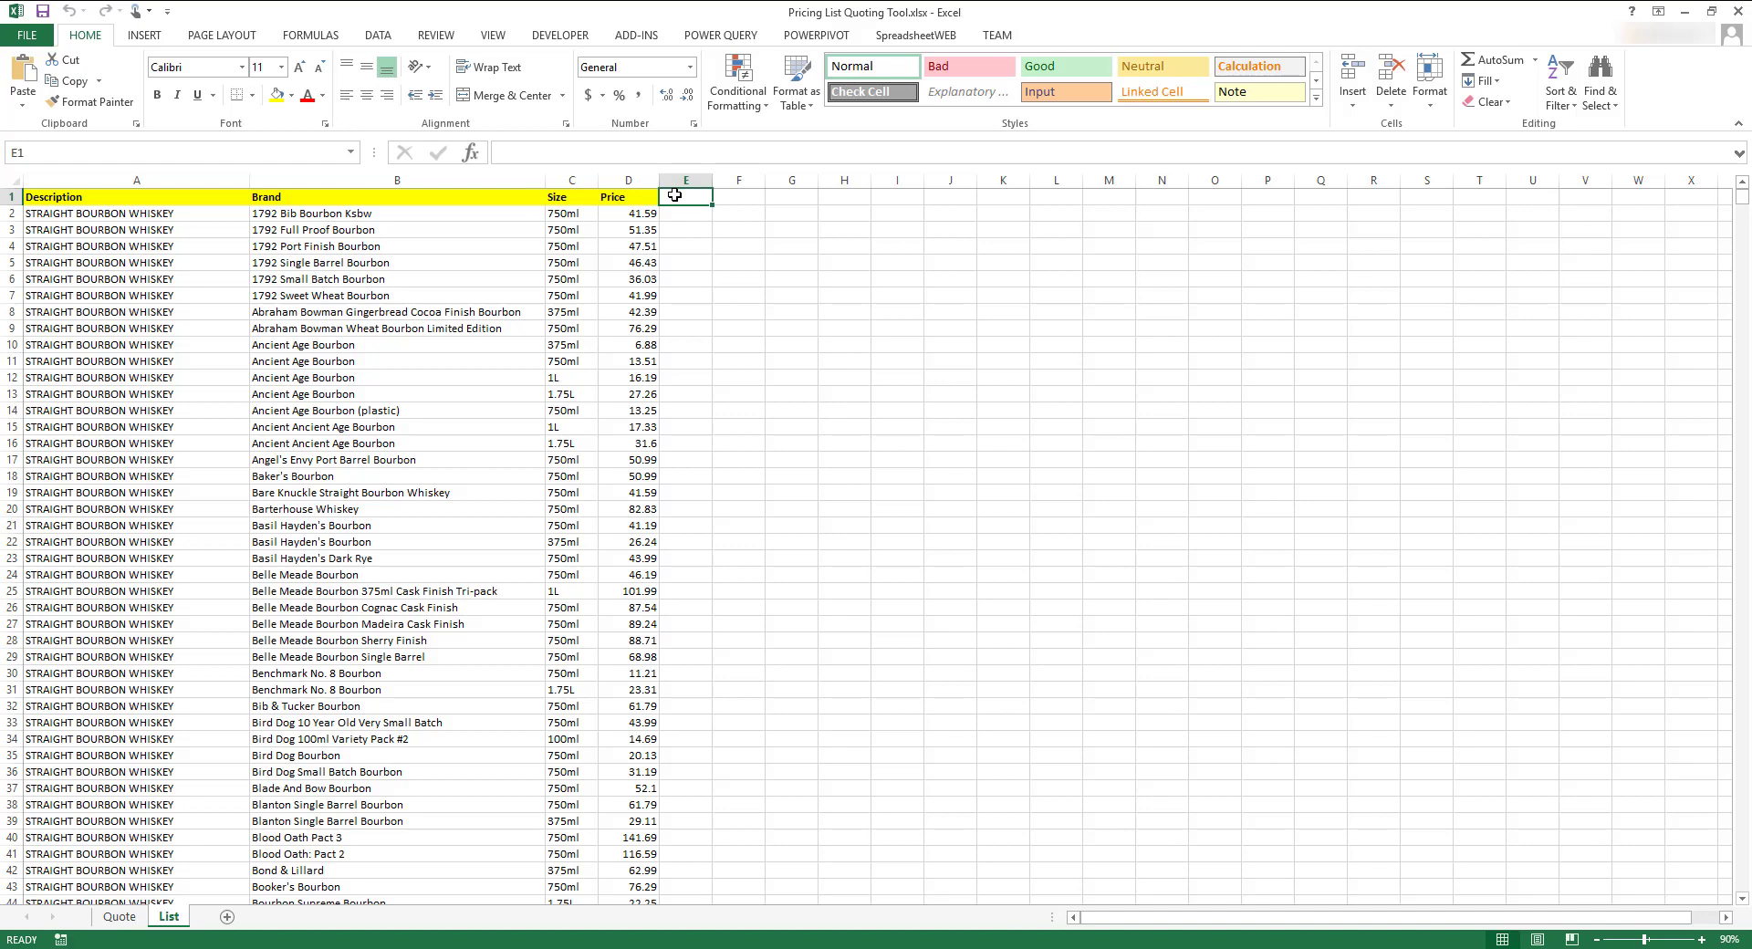
type("Description")
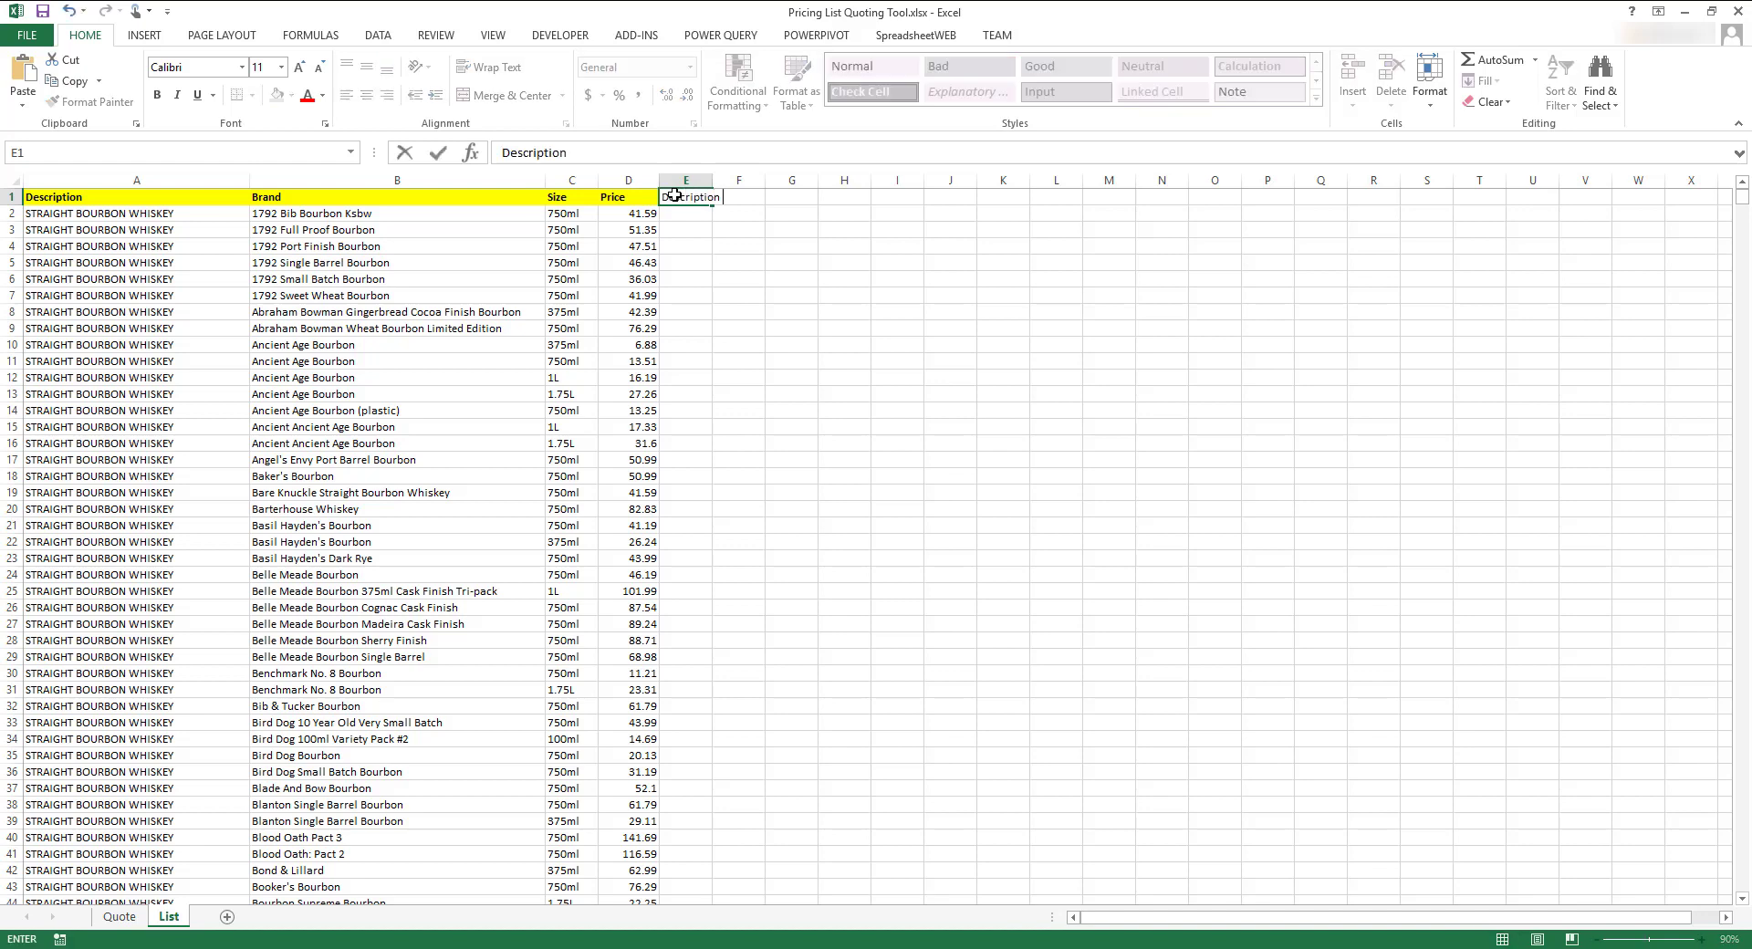
type(" & Brand")
key("Return")
double_click(712, 179)
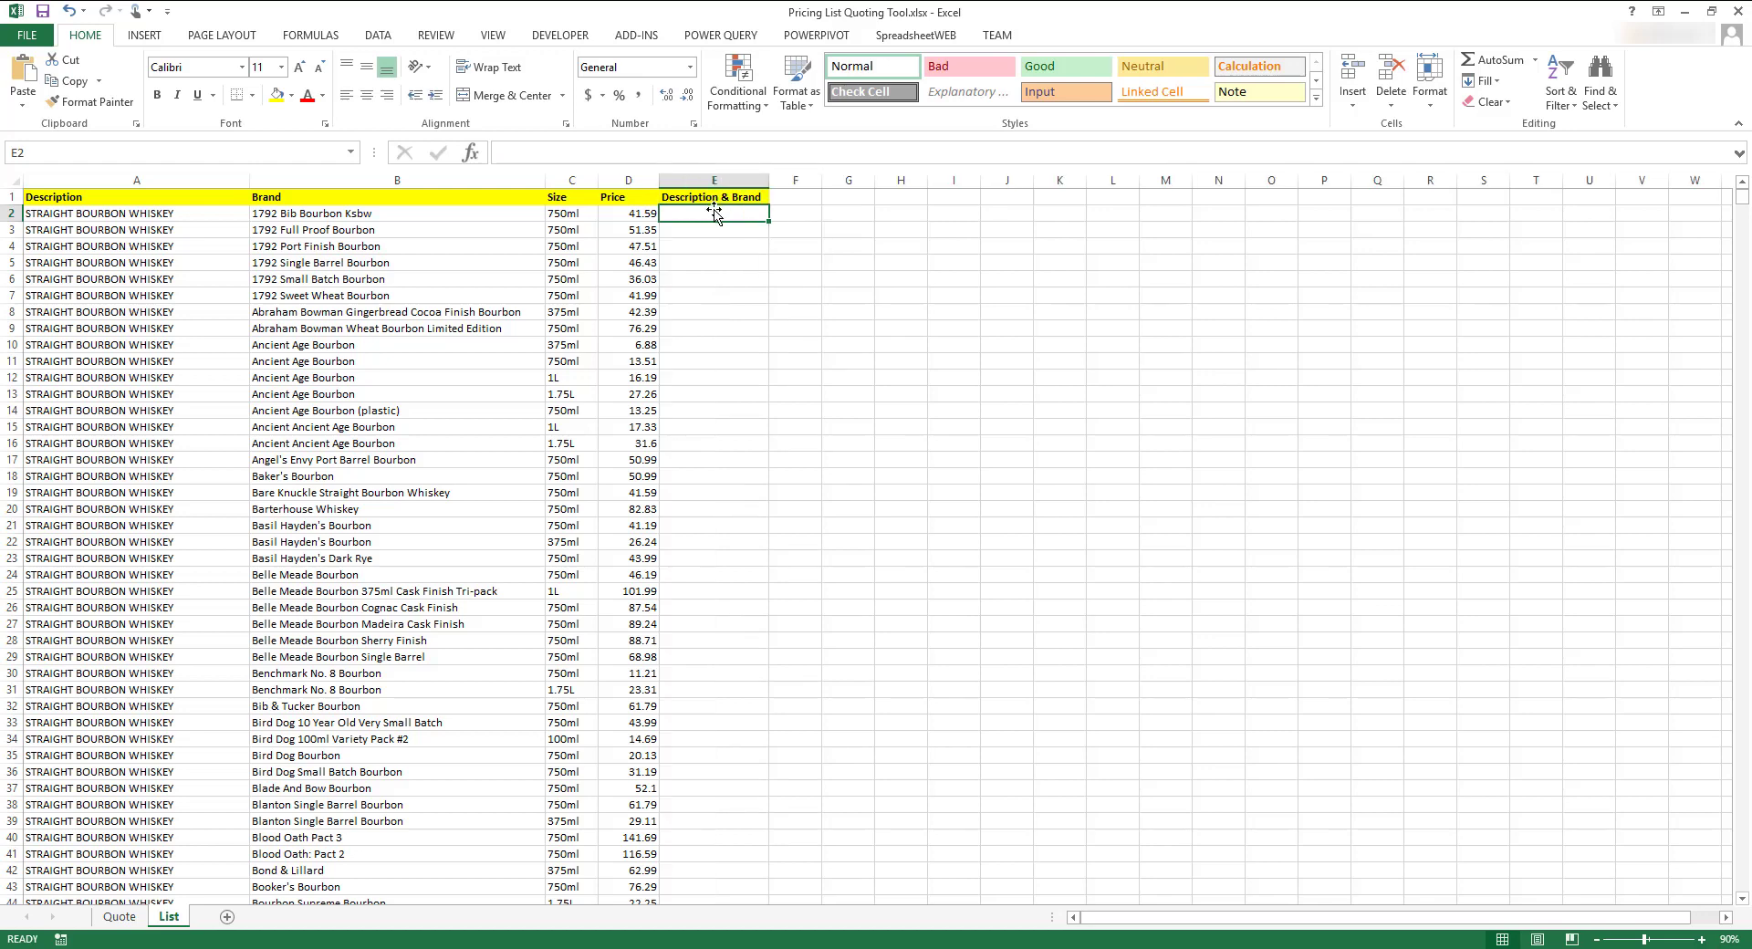
Enter =A2&B2 in E2, fill it down to the last row, and autofit column E.
type("=")
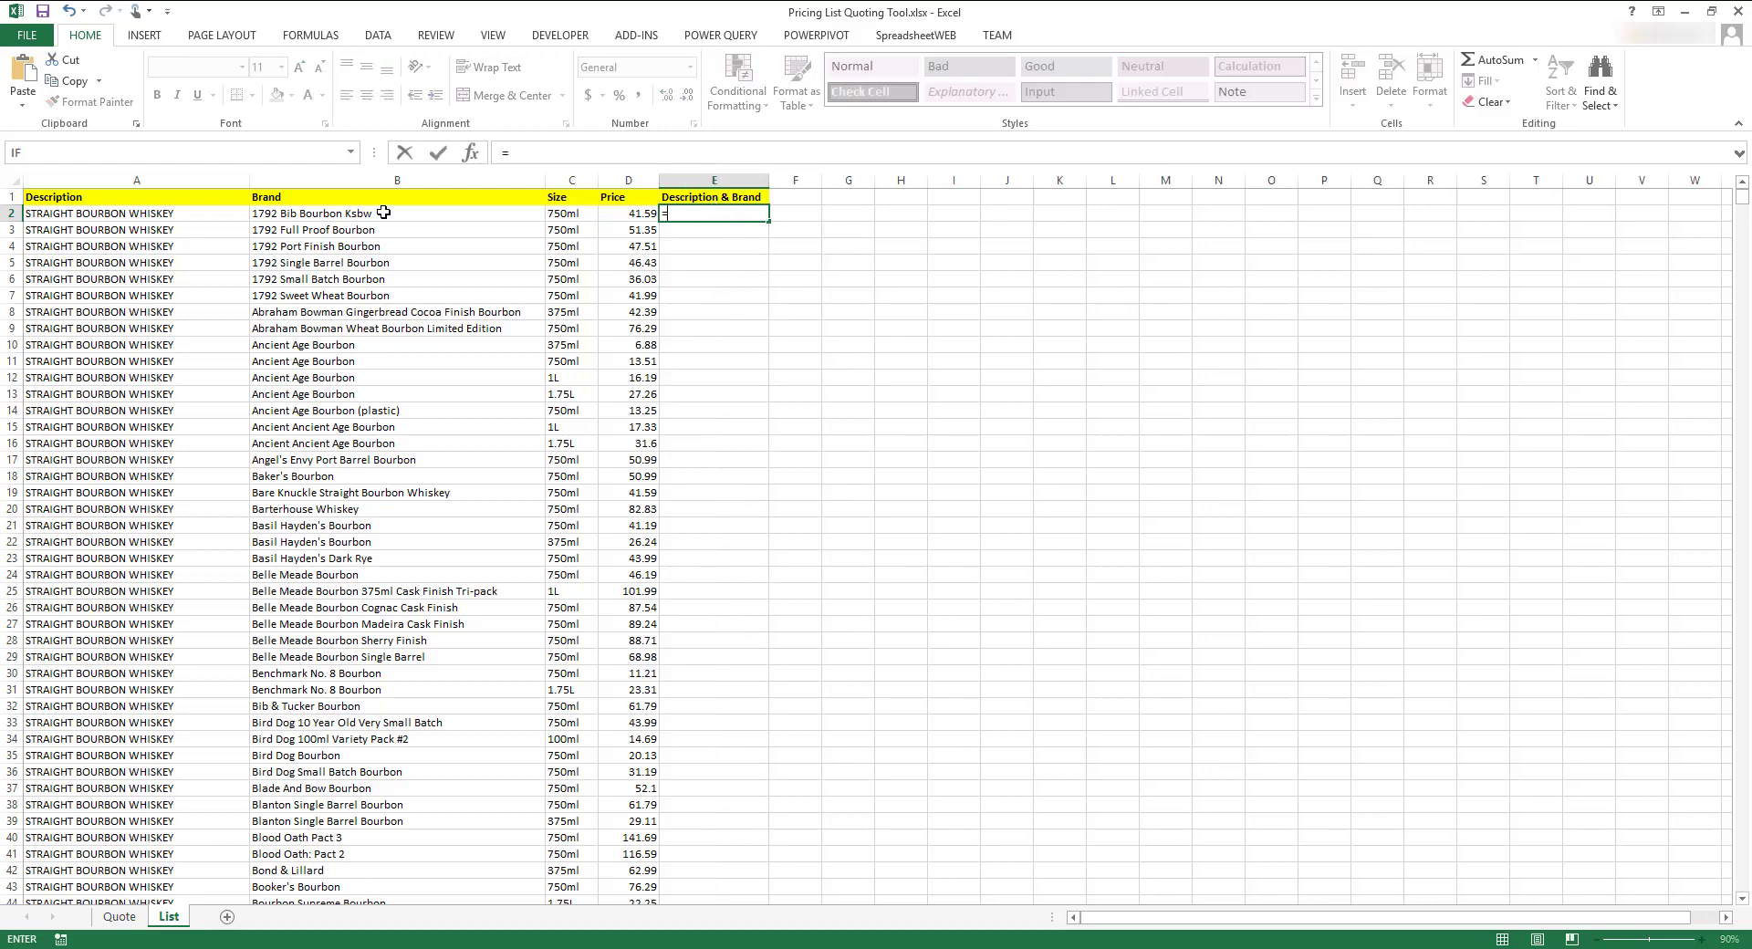
left_click(223, 213)
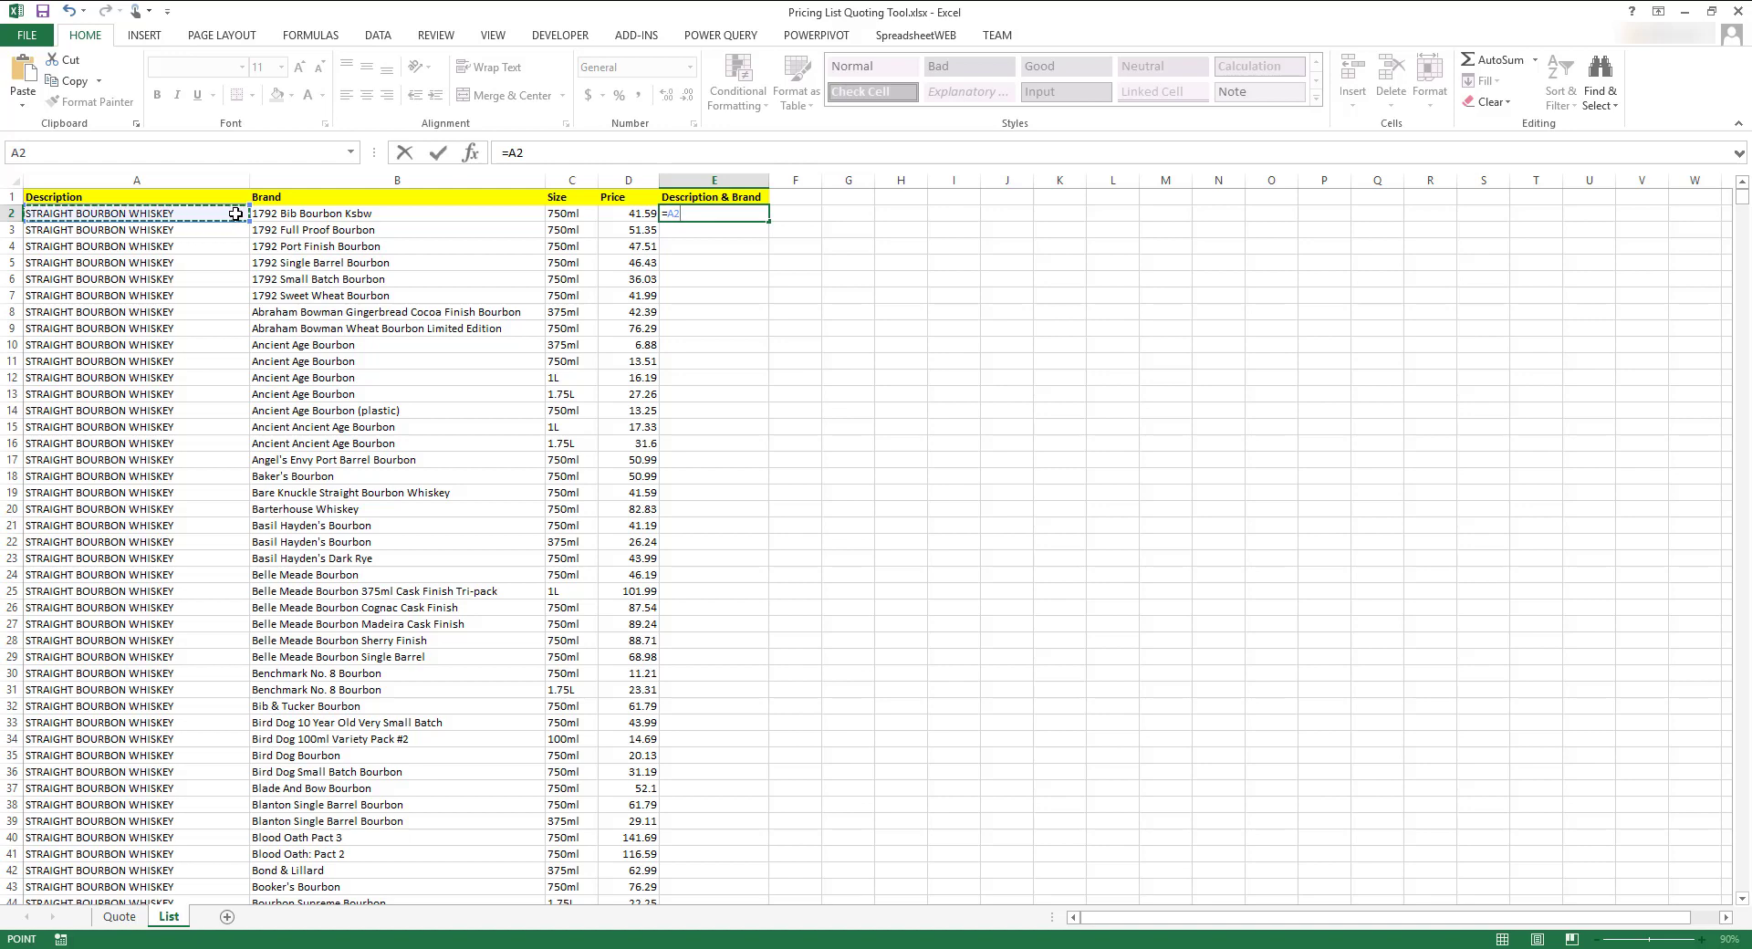
type("&")
left_click(284, 214)
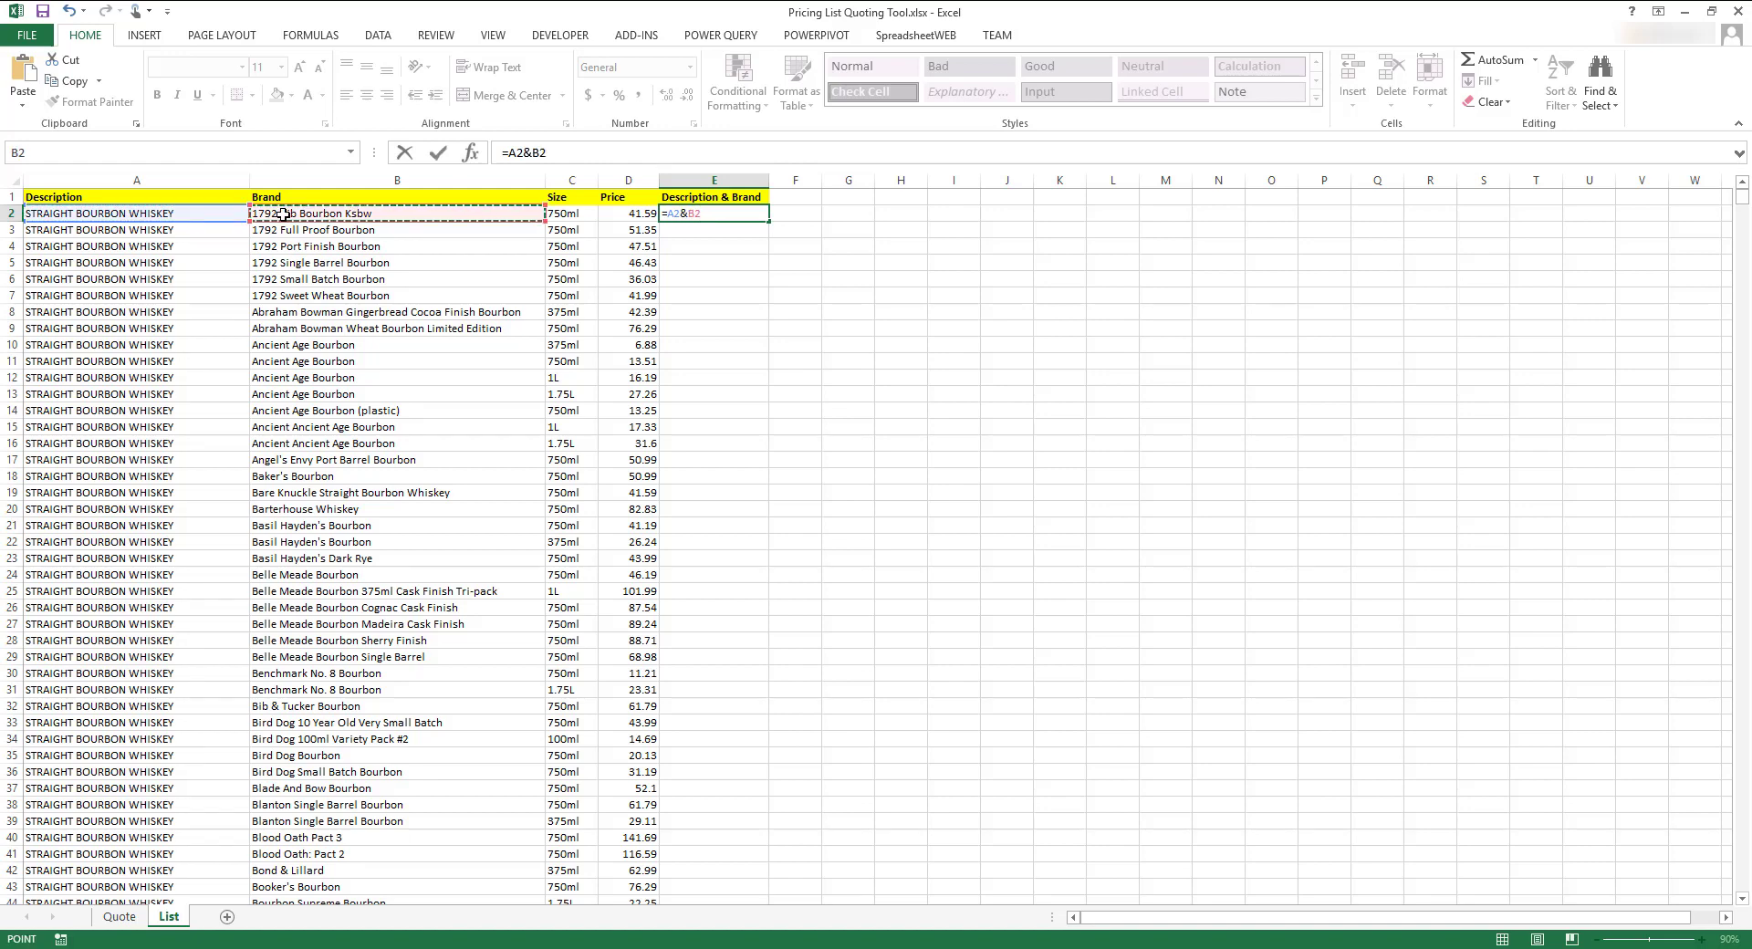
key("Return")
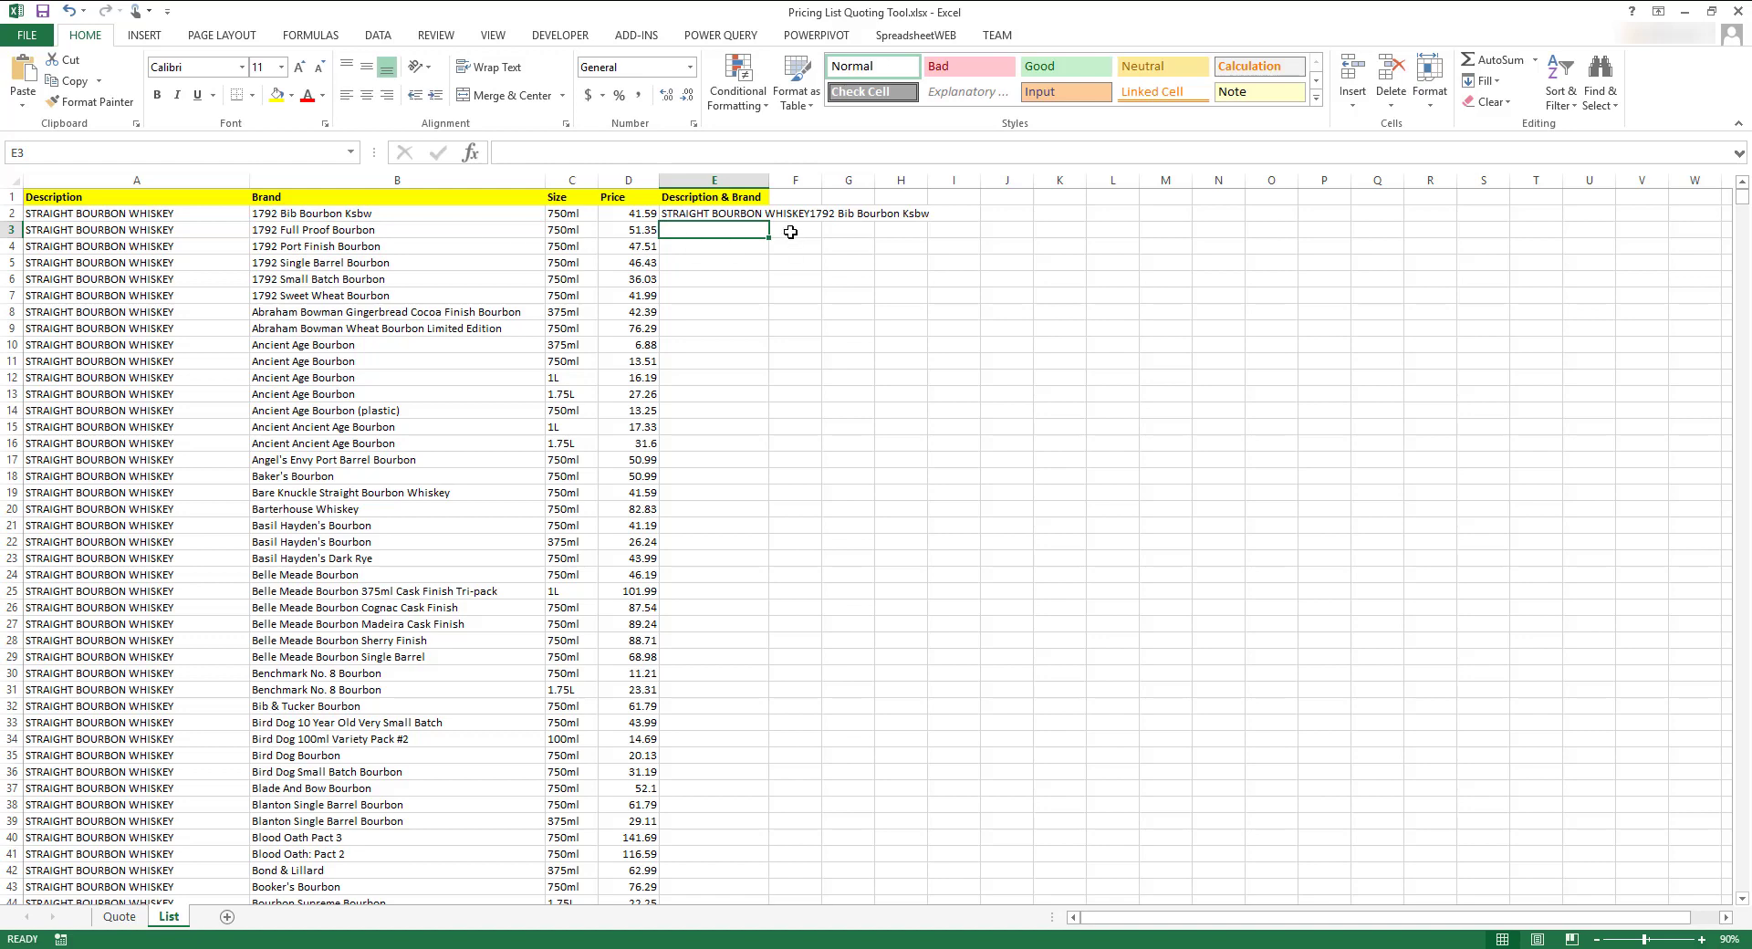
left_click(753, 216)
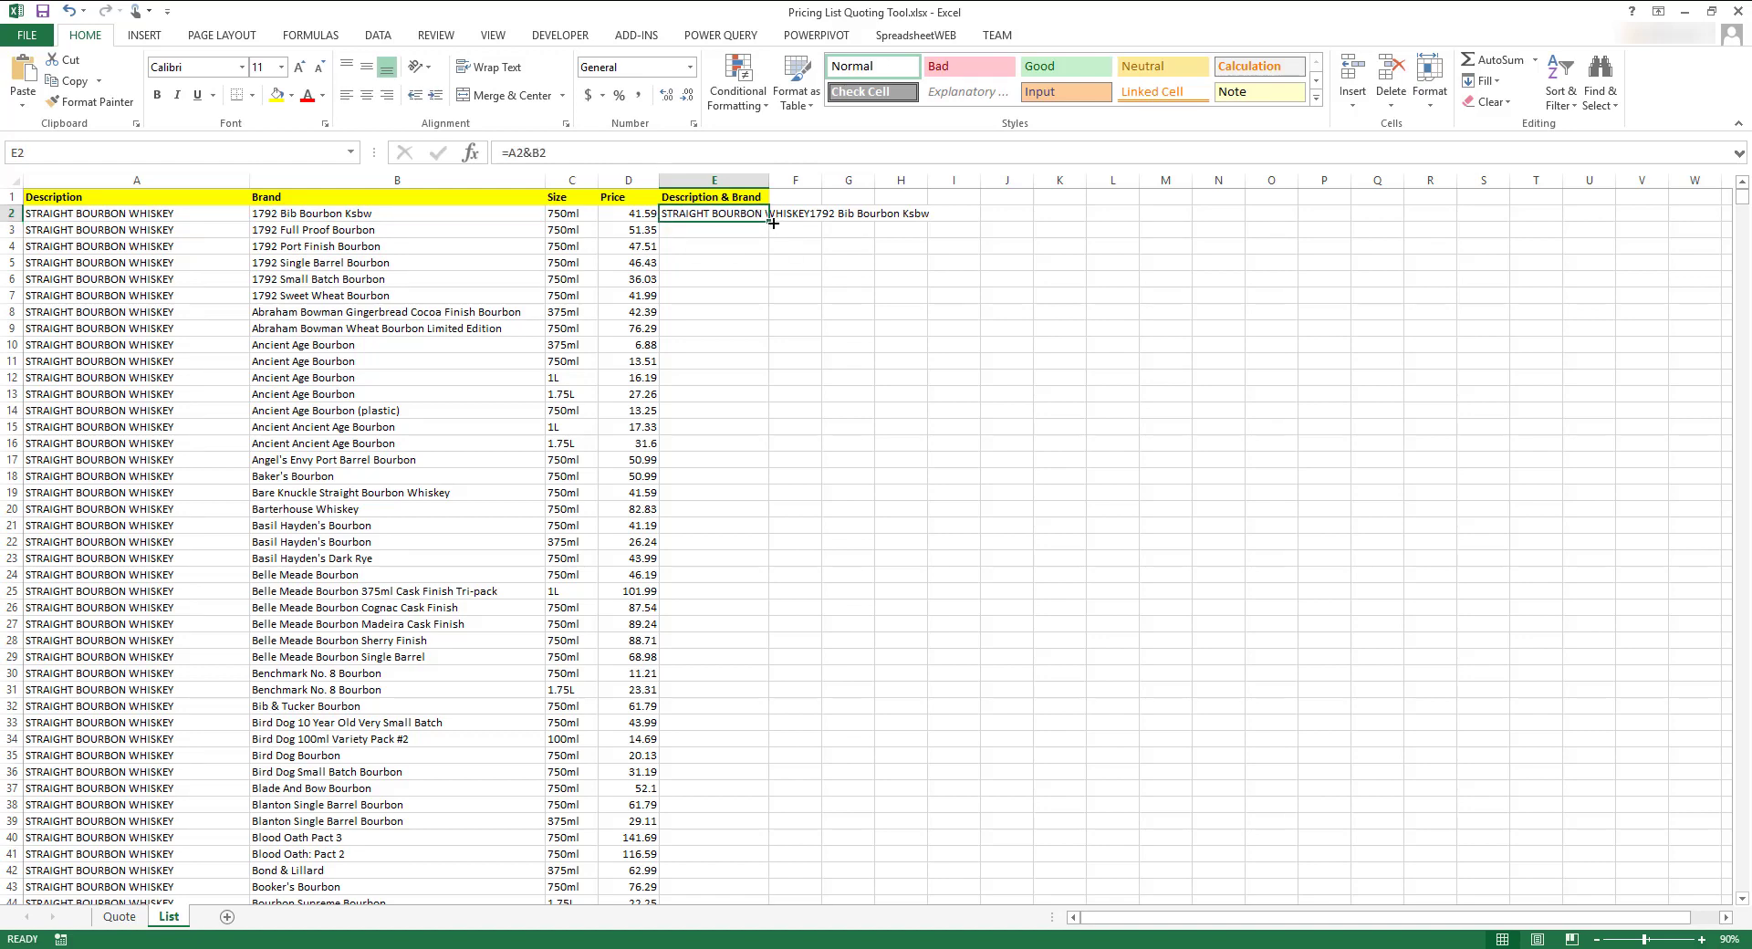
double_click(773, 222)
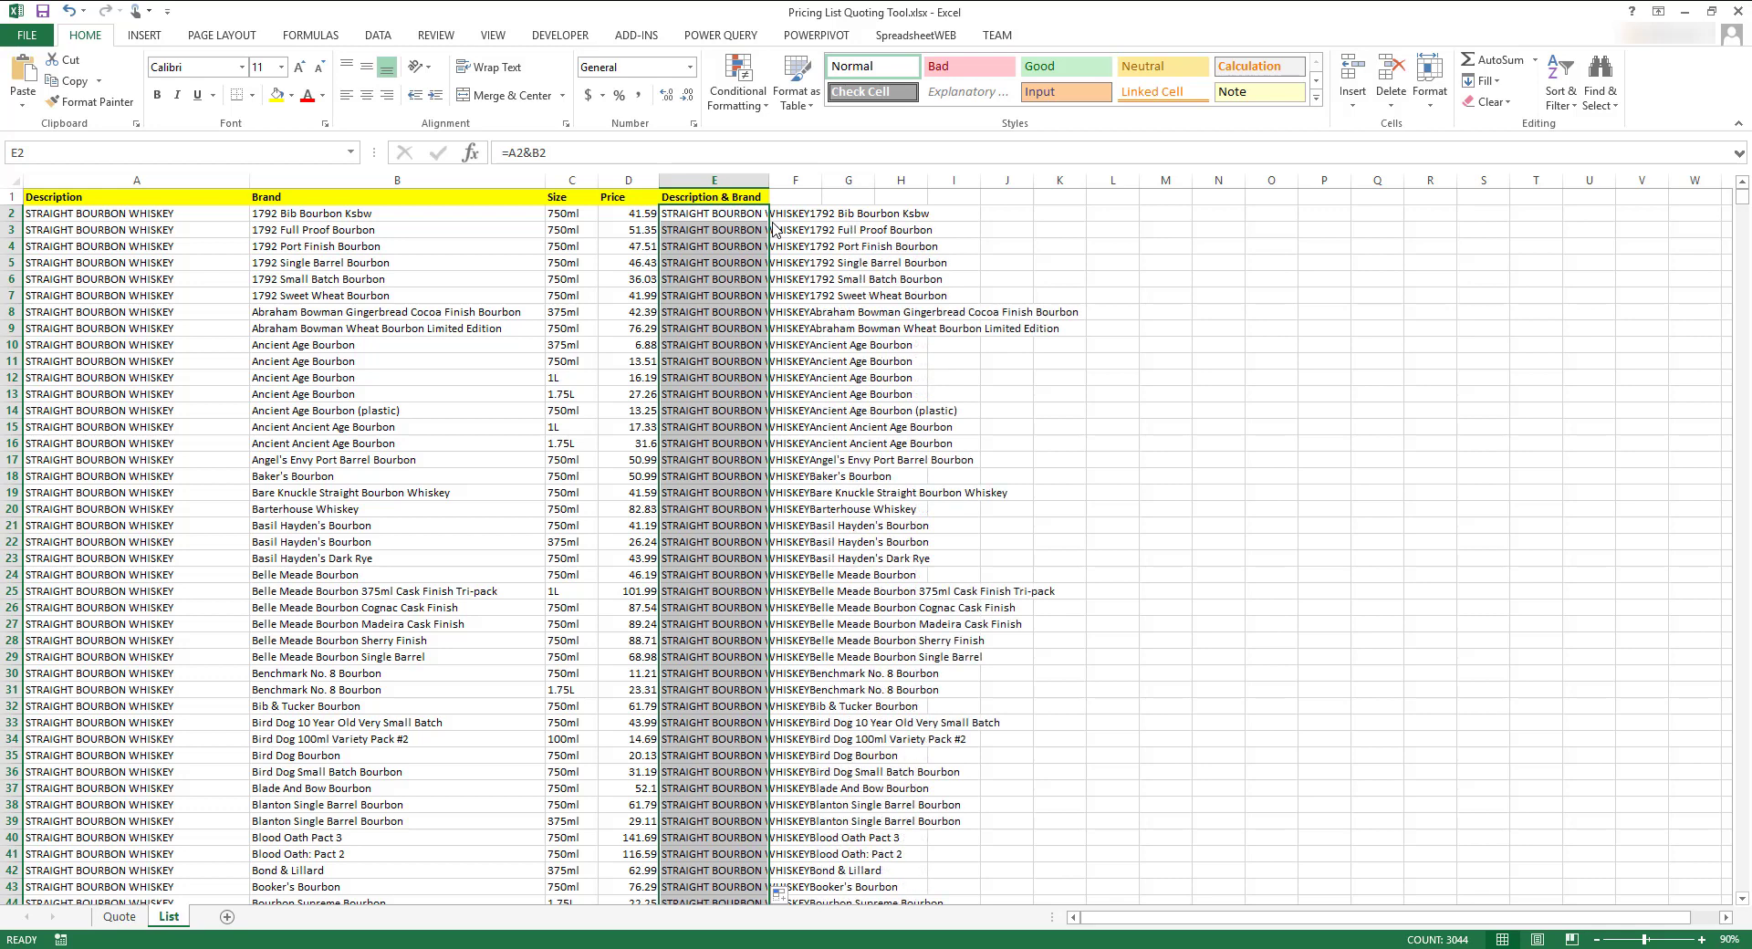
double_click(768, 182)
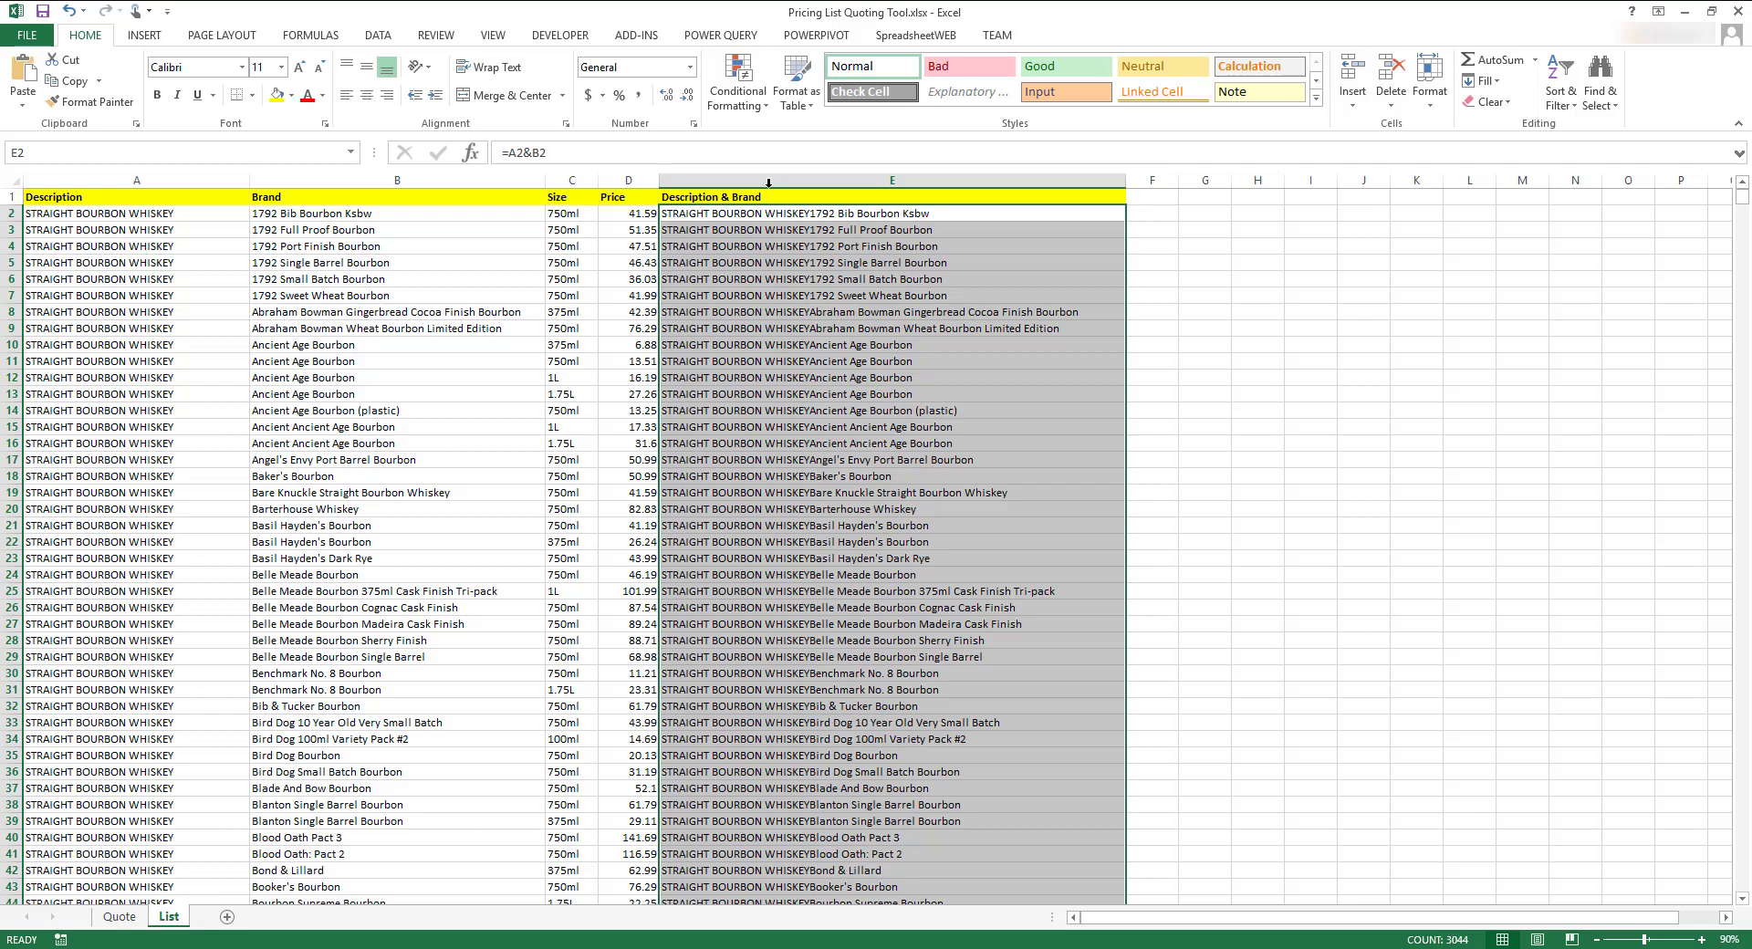
Add the header 'Description & Brand & Size' in F1 and widen column F.
left_click(1133, 197)
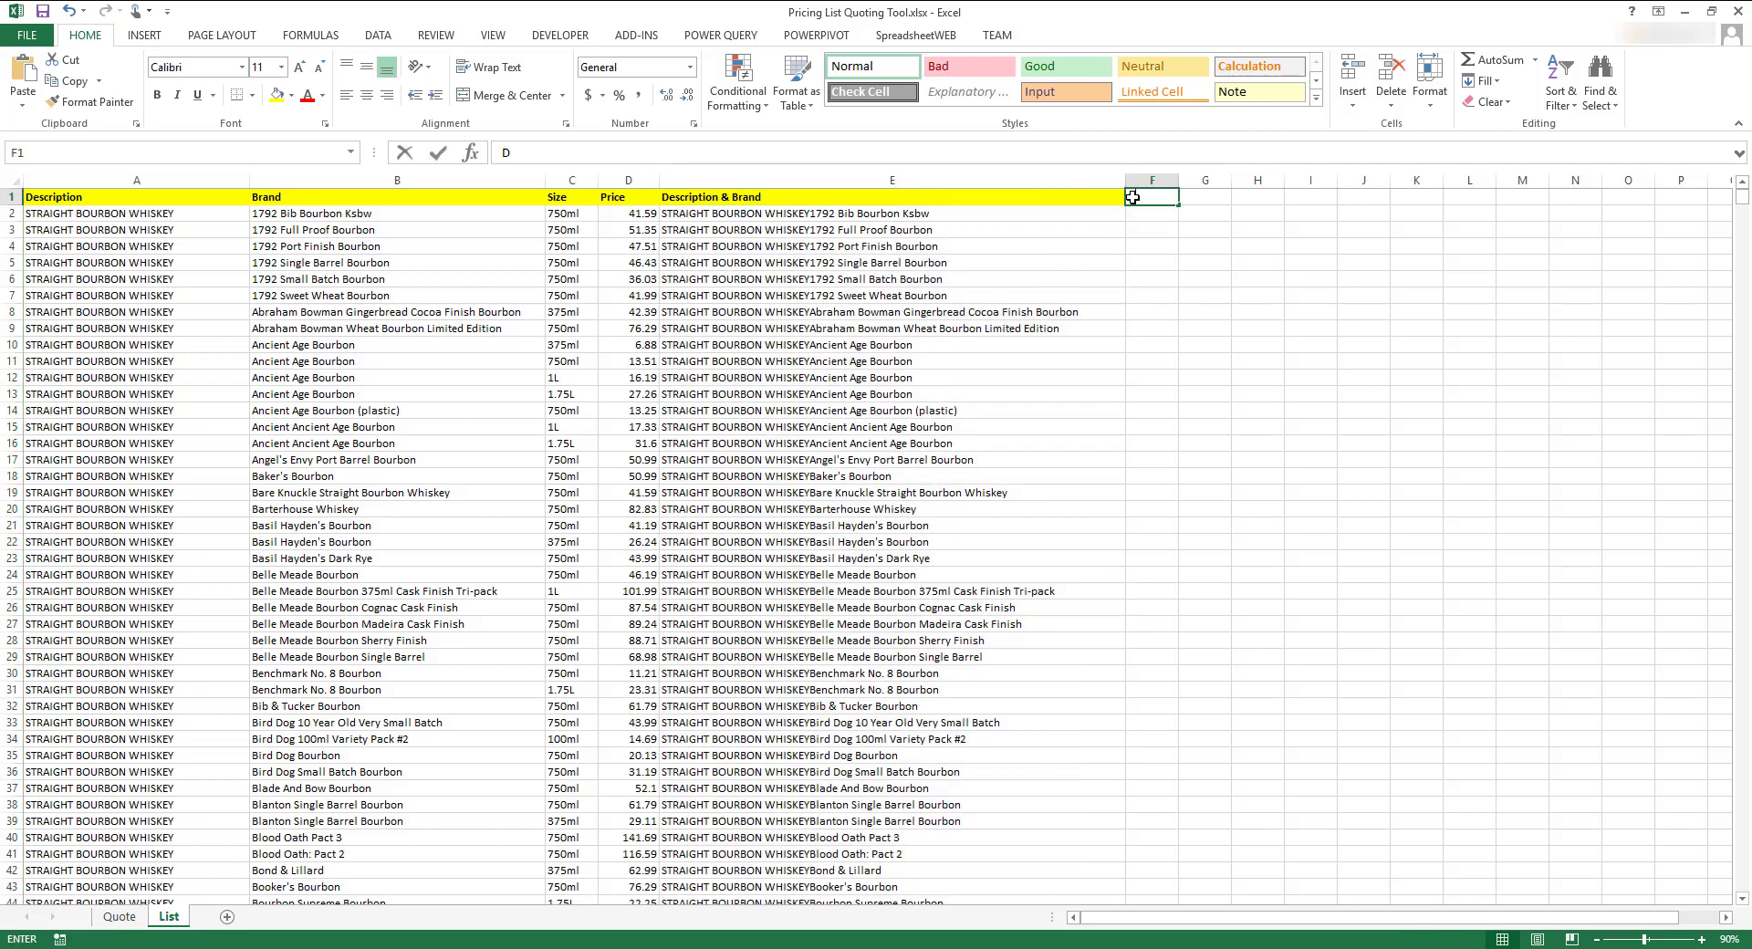
type("Descriptio")
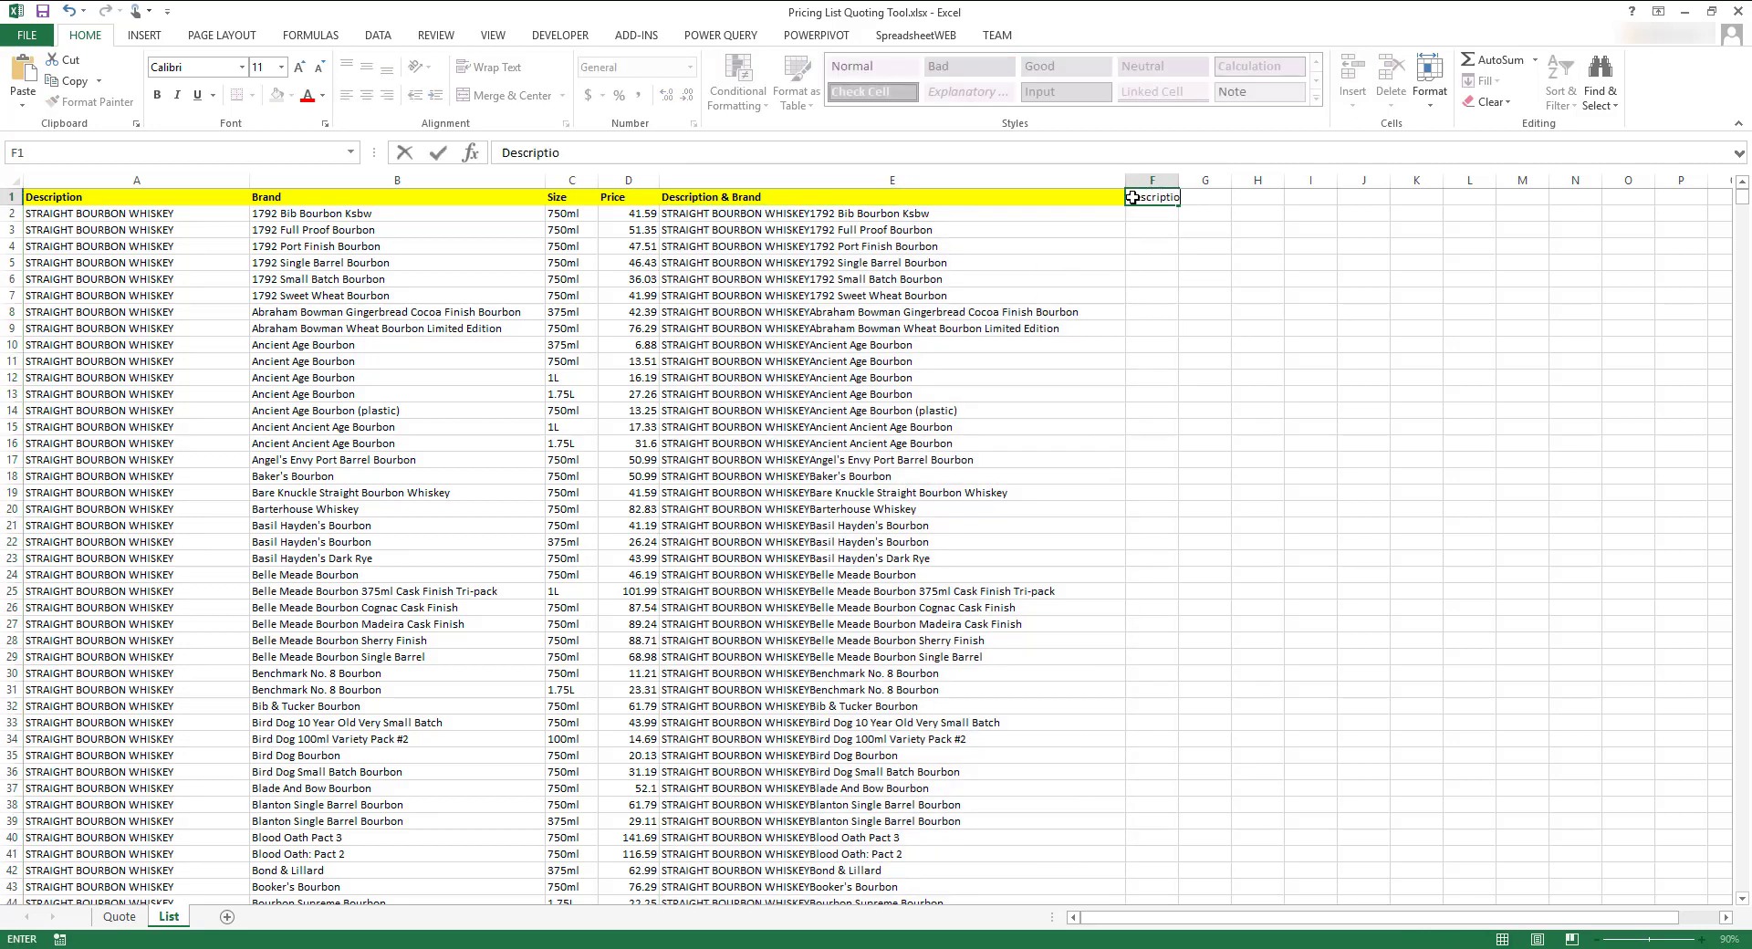
type("n & Brand & Size")
key("Return")
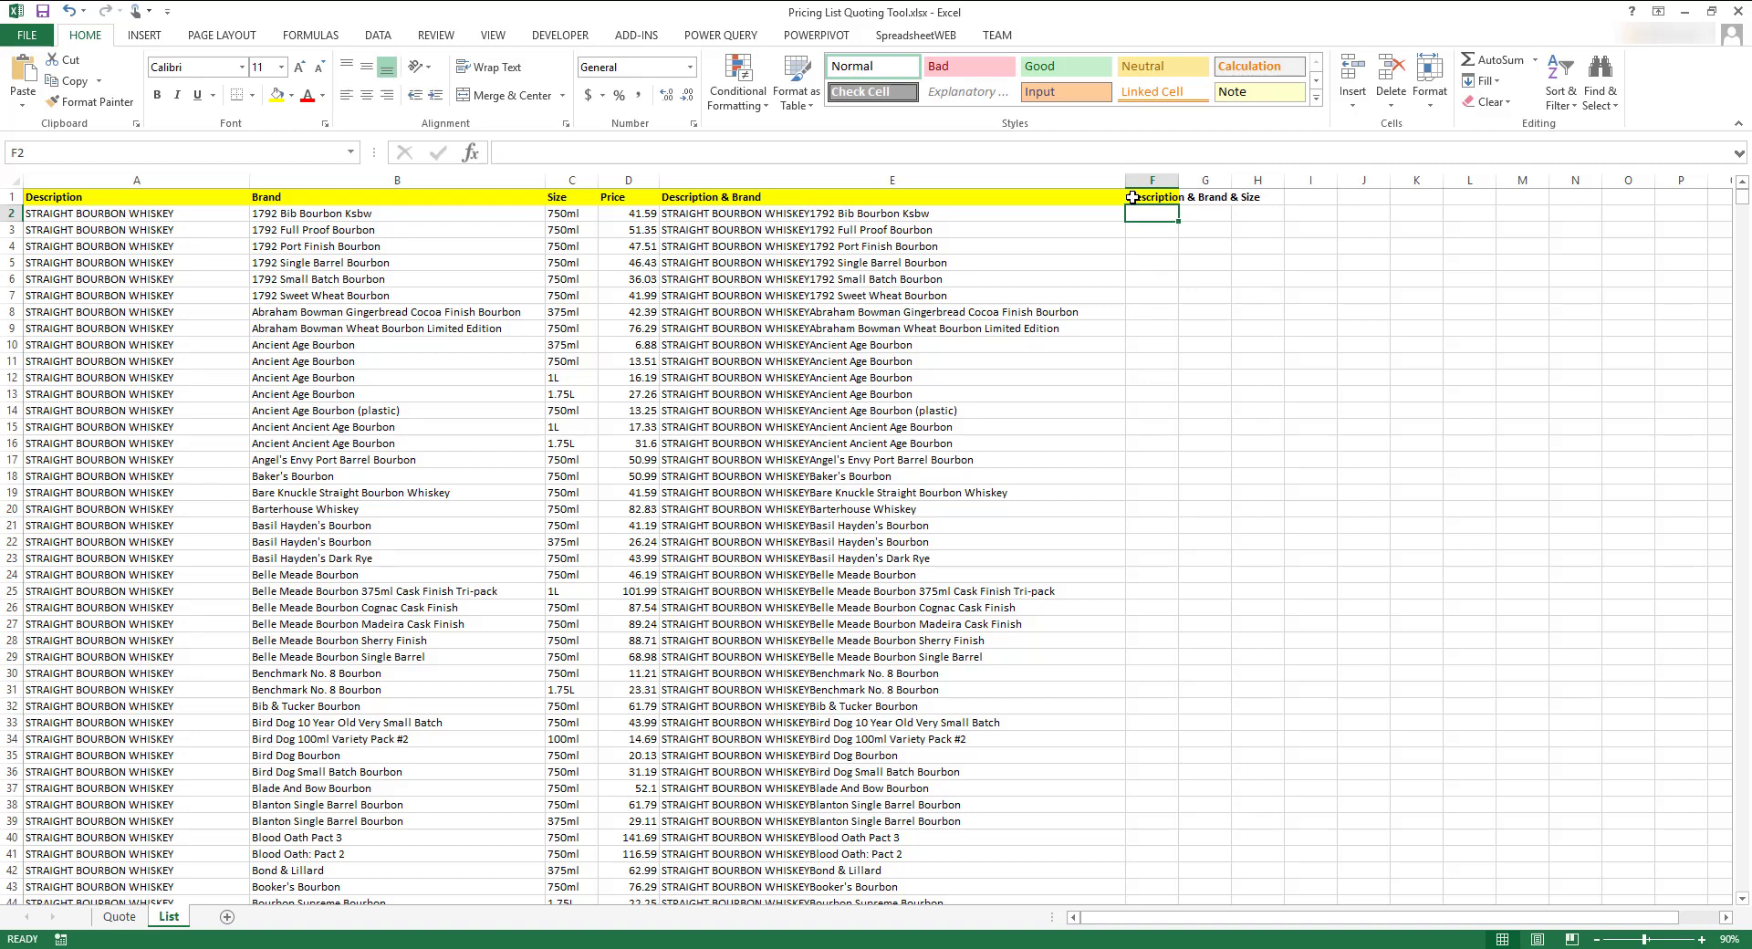
double_click(1175, 179)
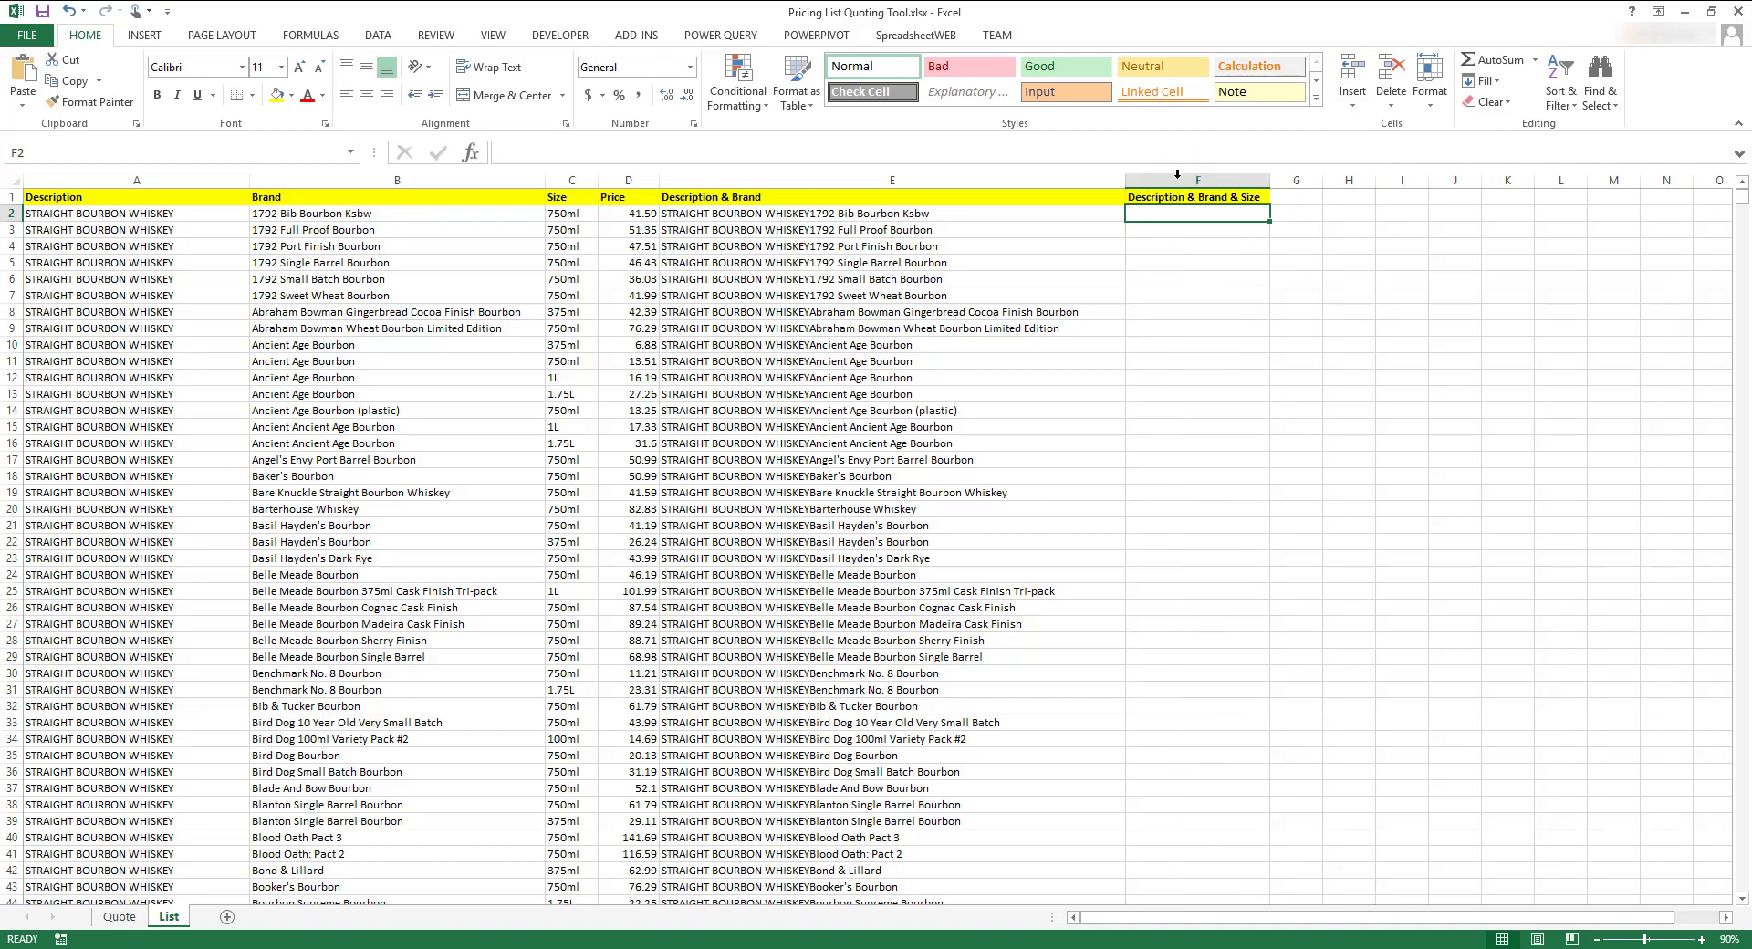
Enter =A2&B2&C2 in F2, fill it down all rows, and autofit column F.
type("=")
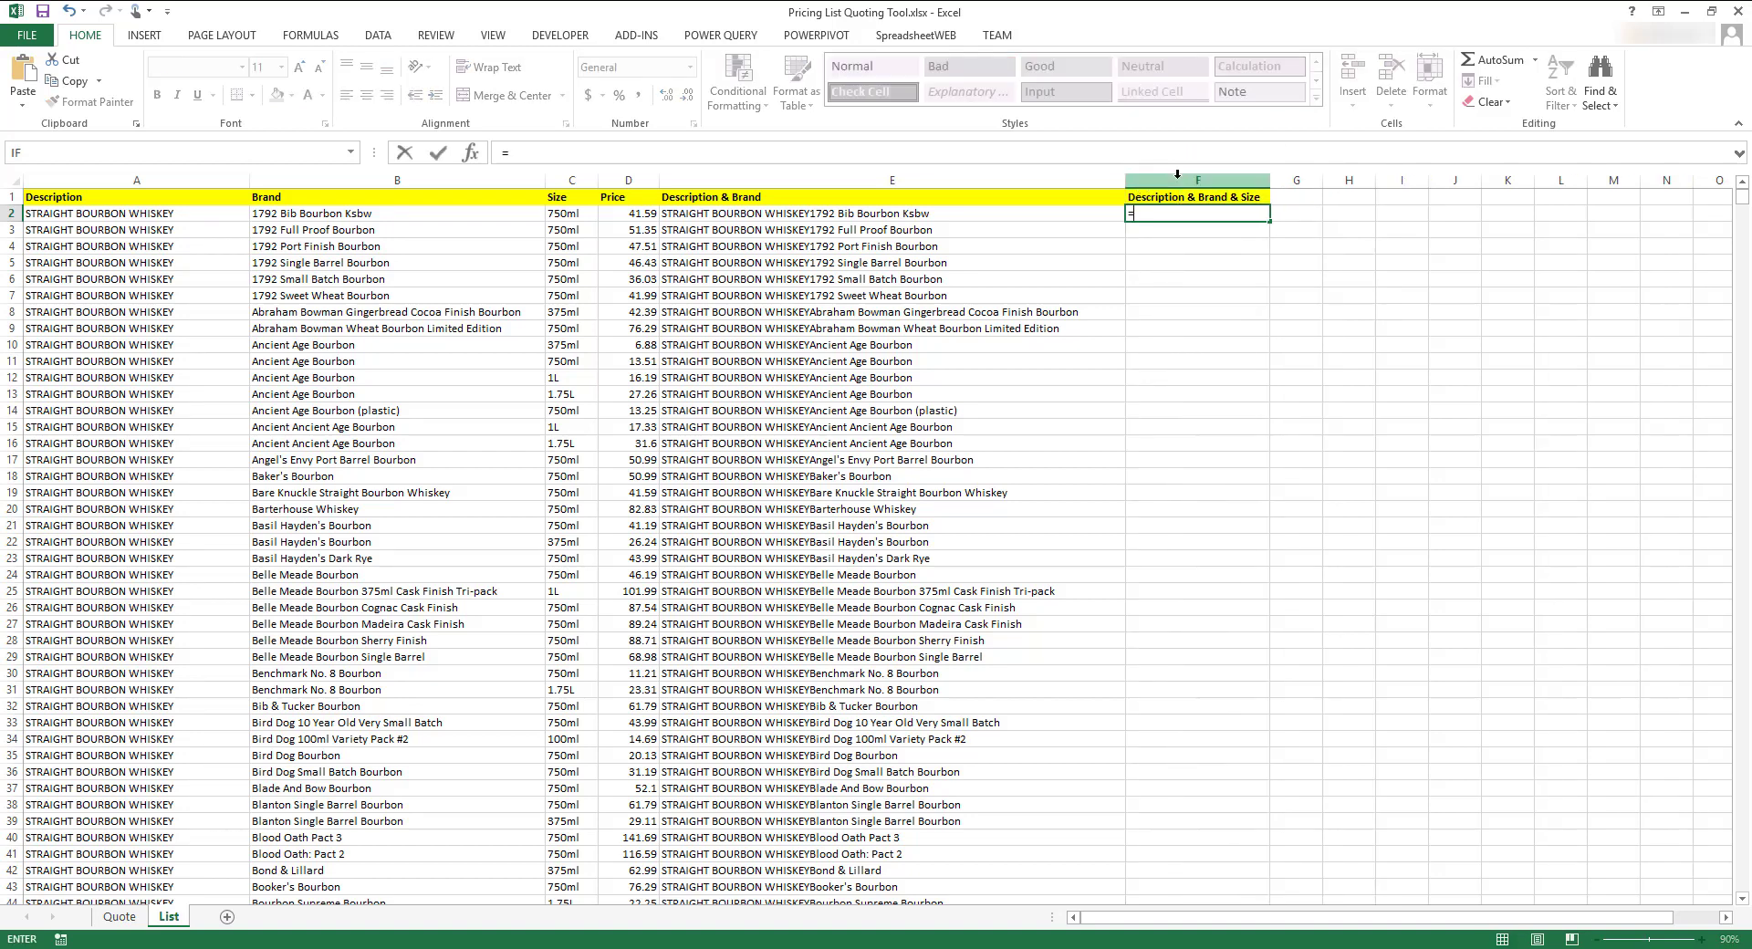
left_click(201, 214)
type("&")
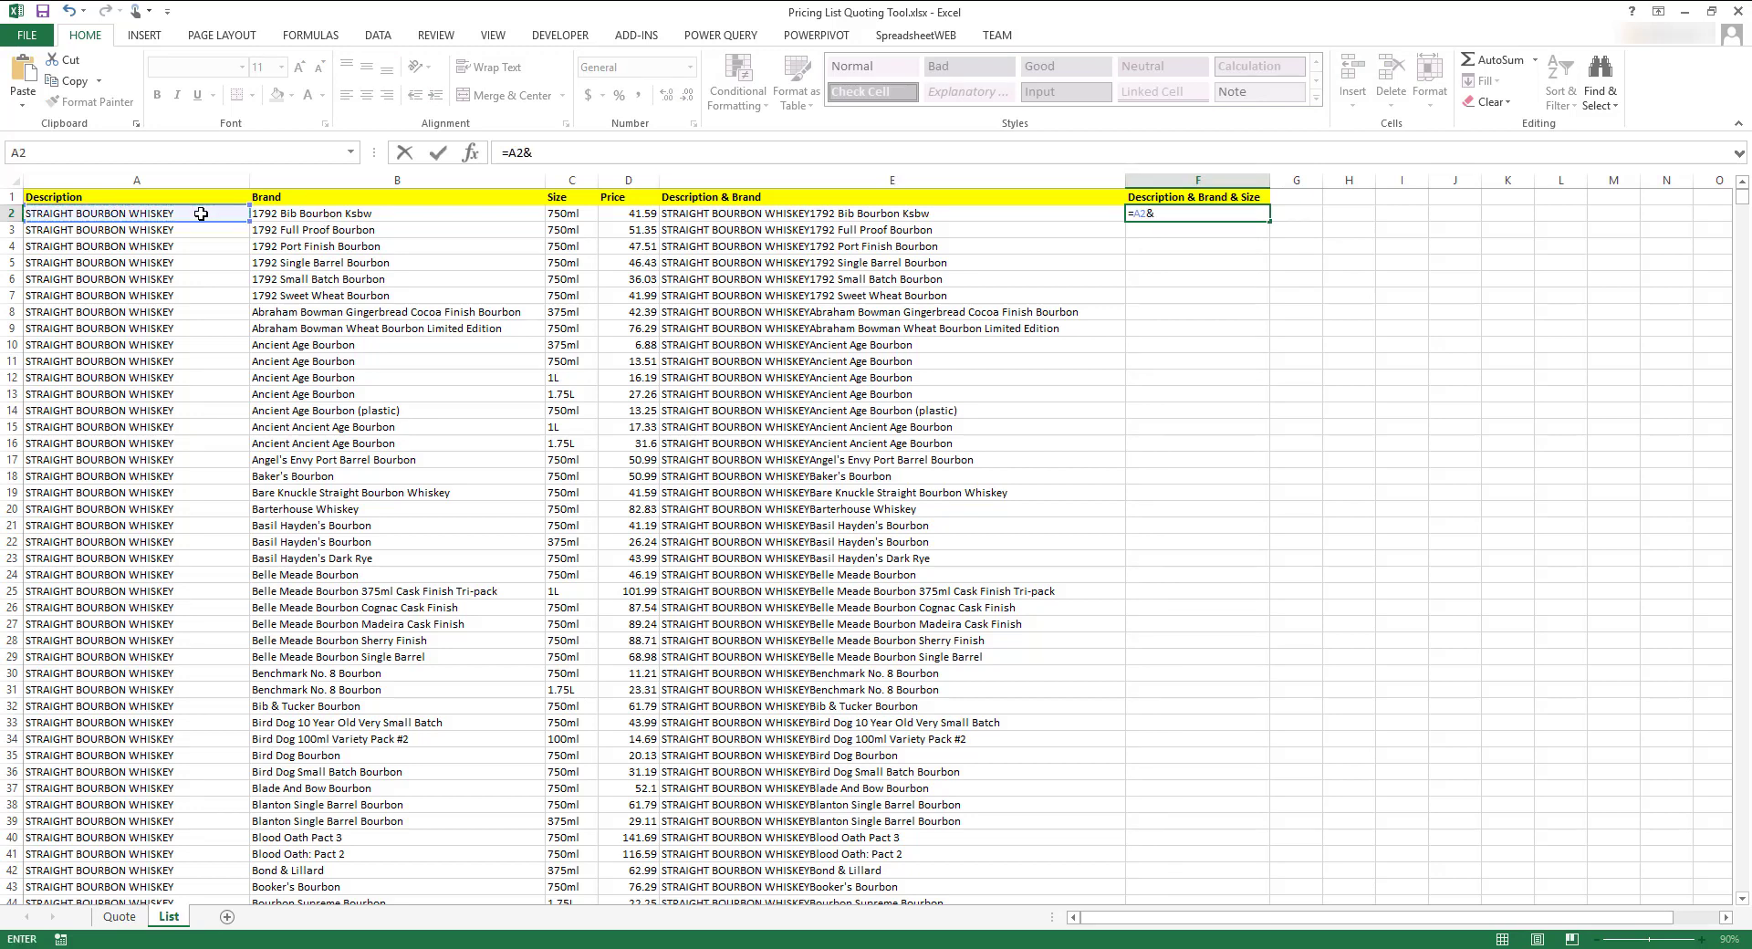
left_click(278, 213)
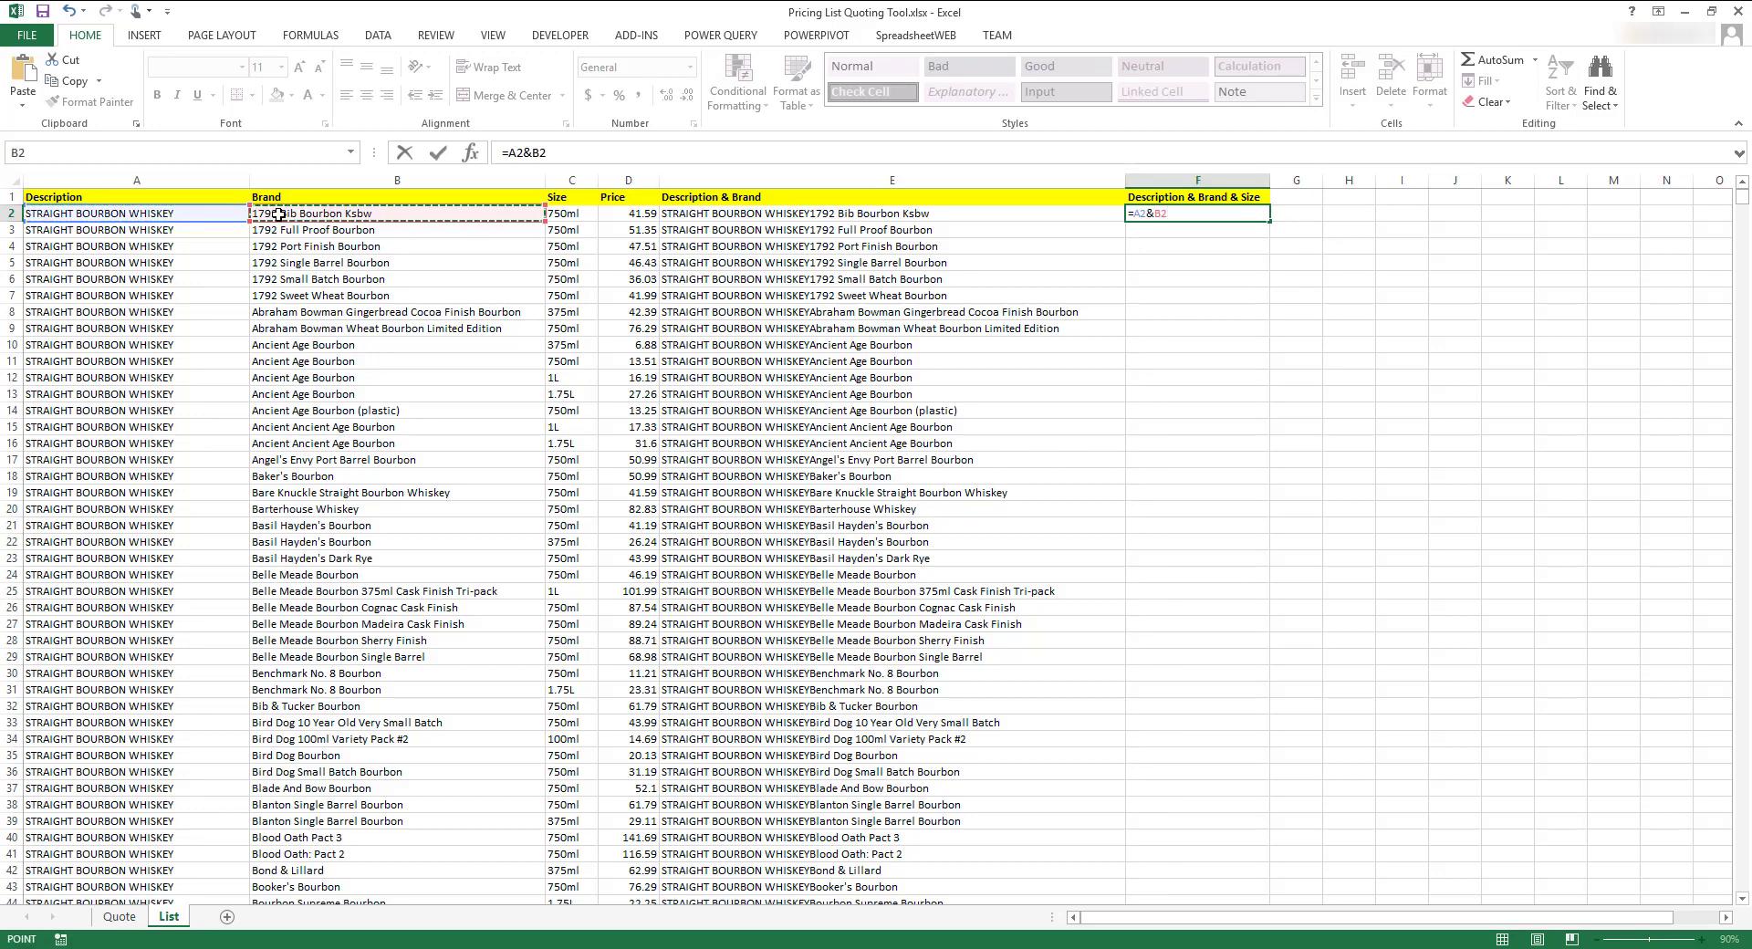
type("&")
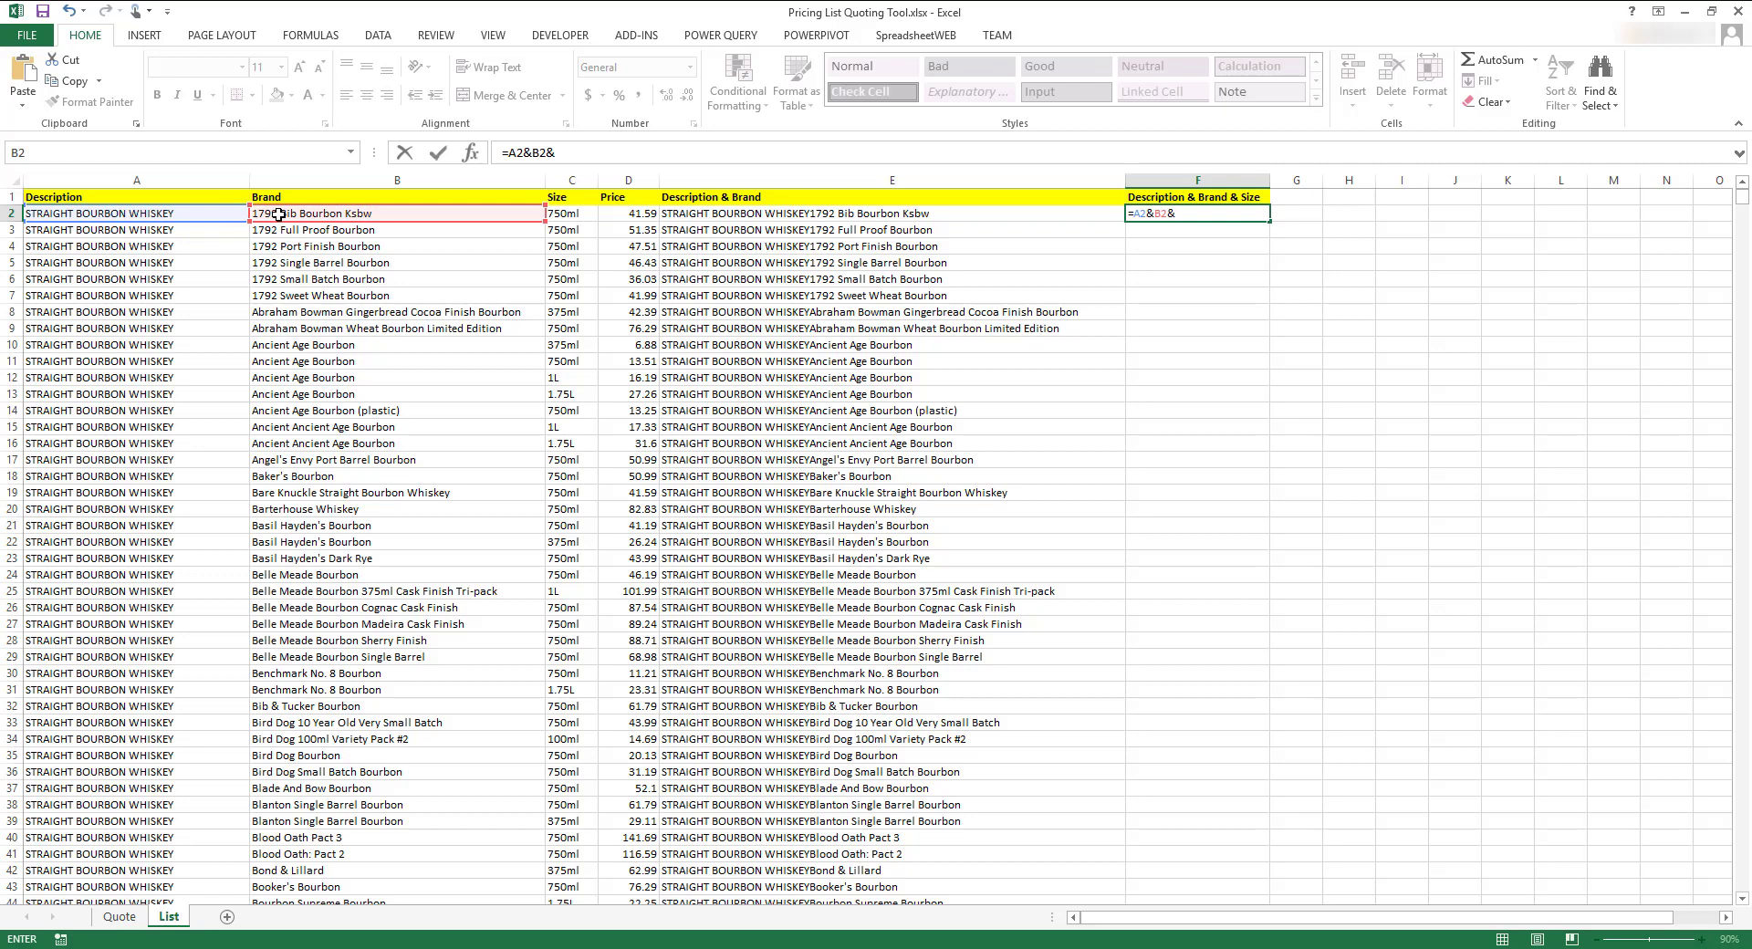
left_click(564, 216)
key("Return")
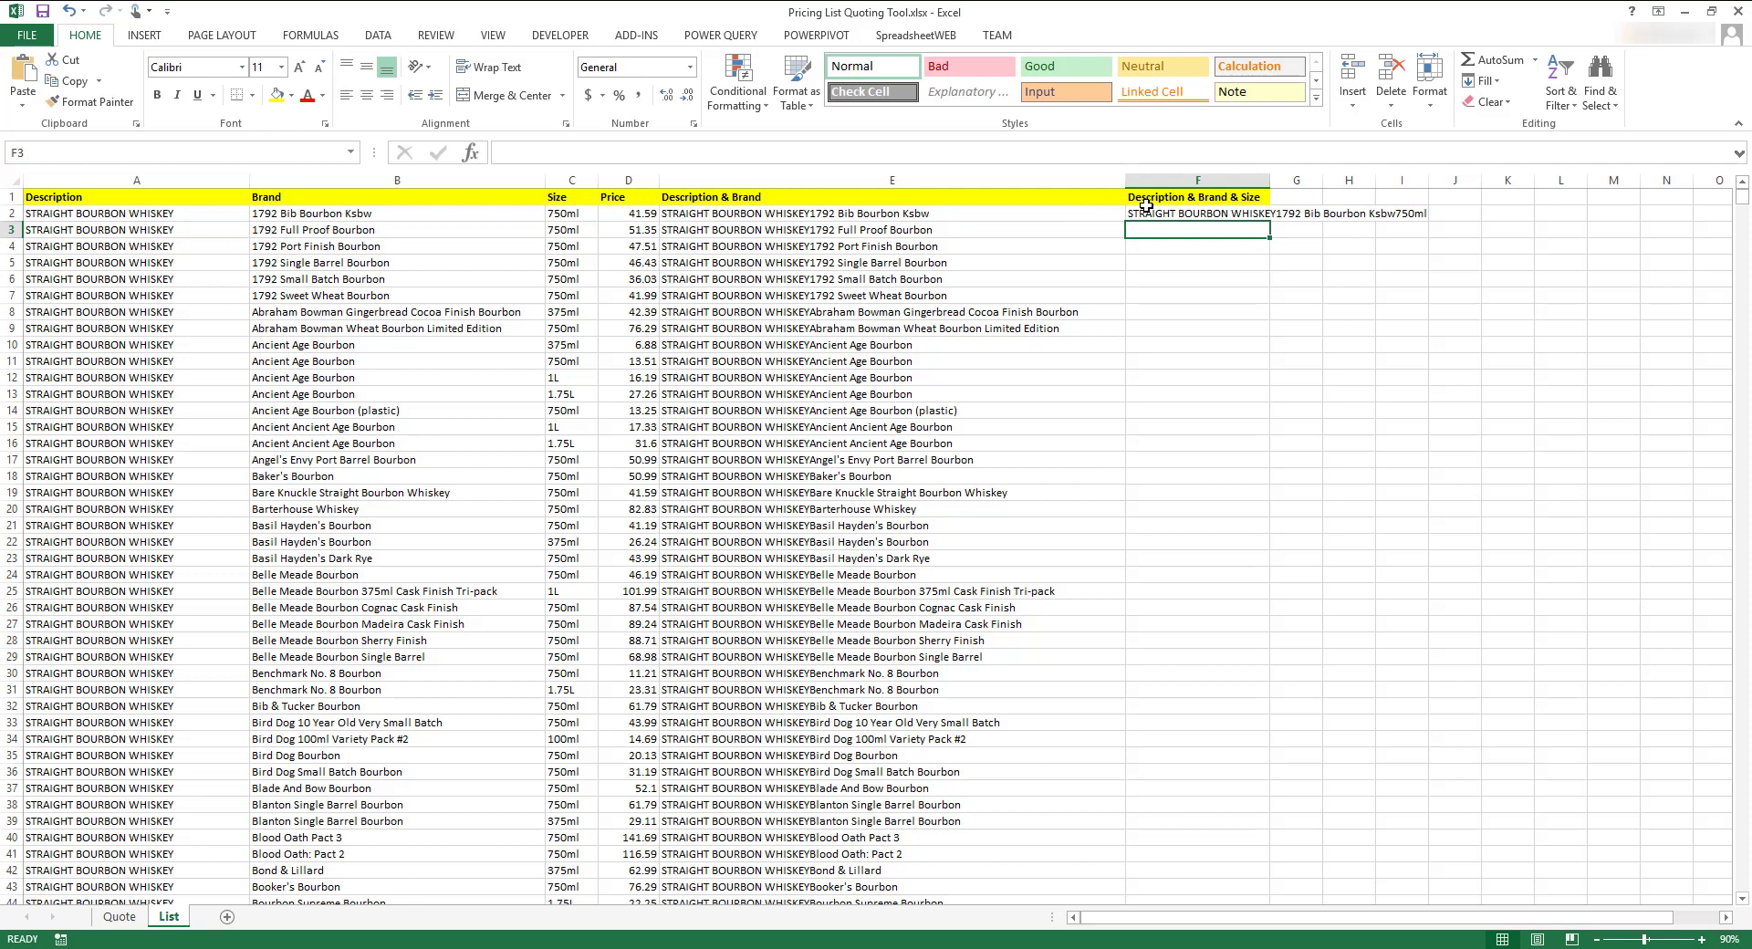
left_click(1224, 213)
double_click(1277, 221)
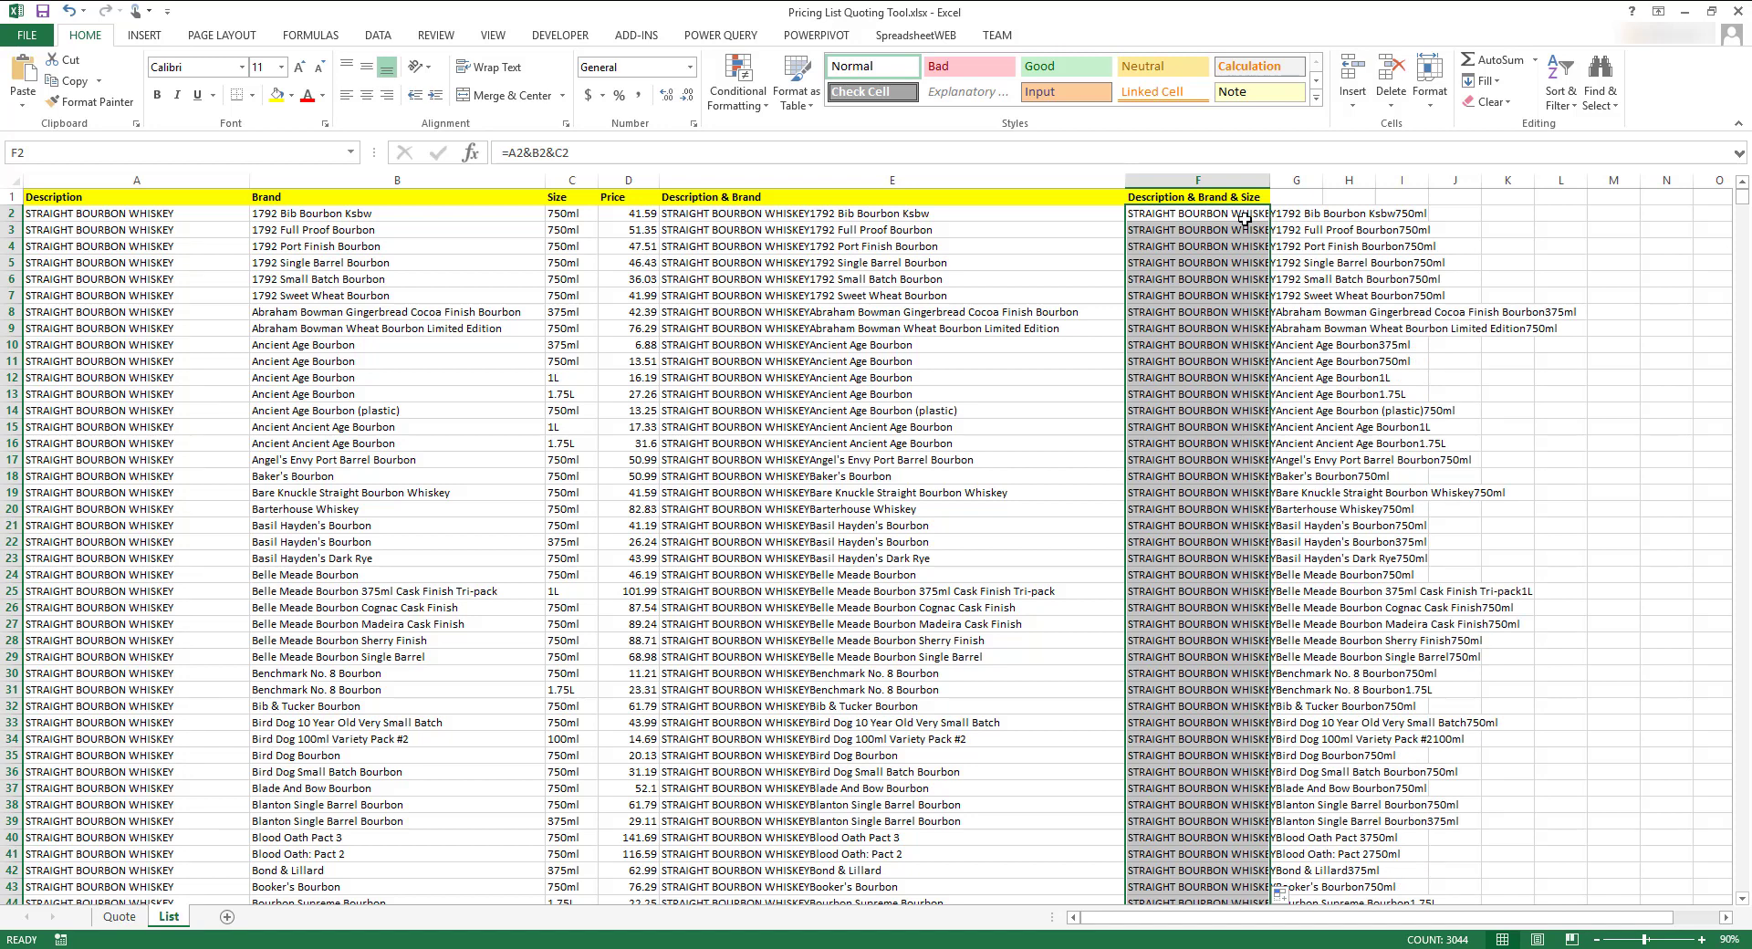
left_click(1229, 217)
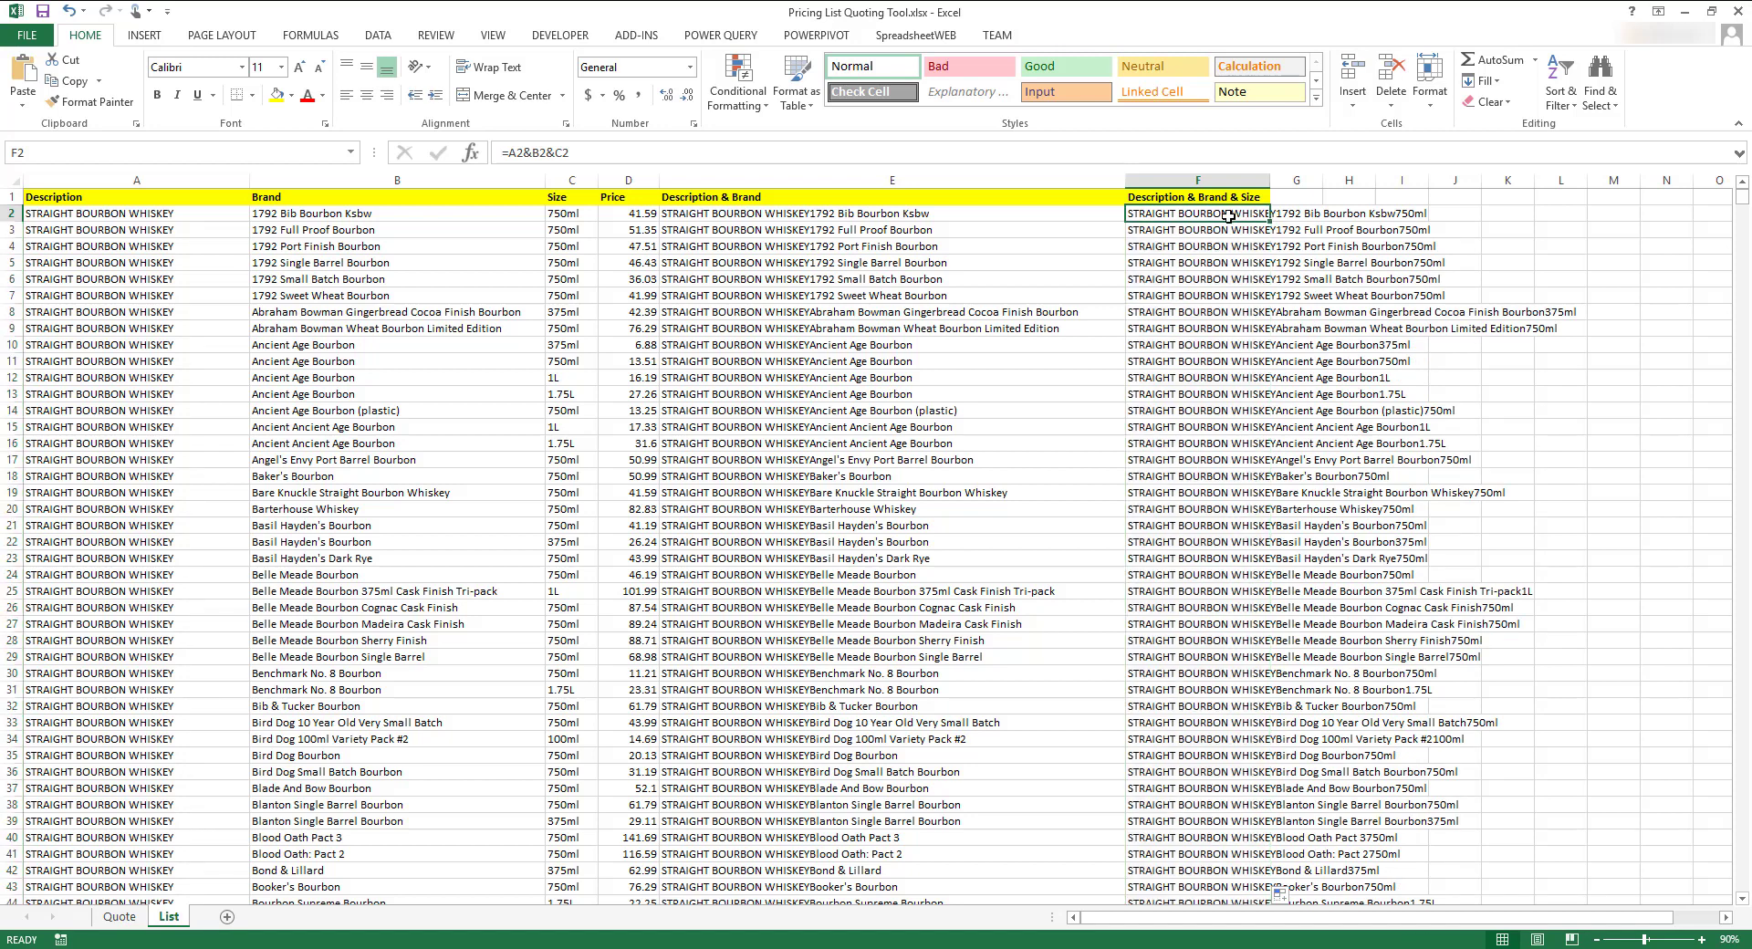
double_click(1269, 181)
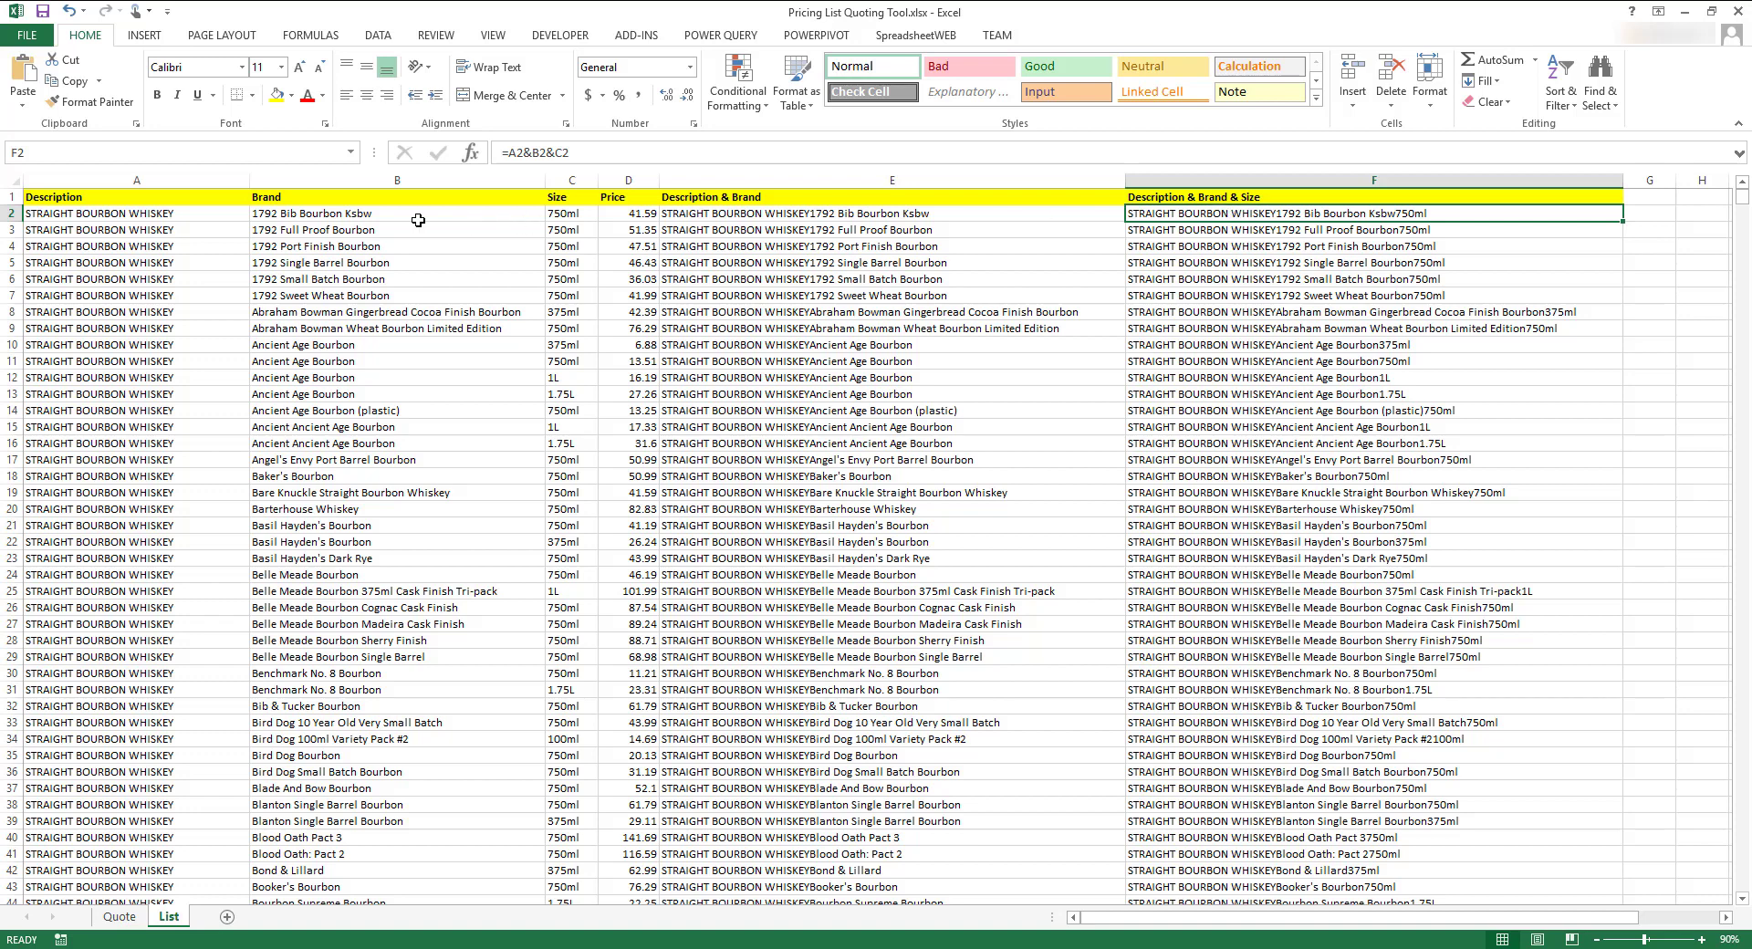
Copy the List sheet's Description column into column A of a new worksheet.
left_click(158, 191)
key("ctrl+space")
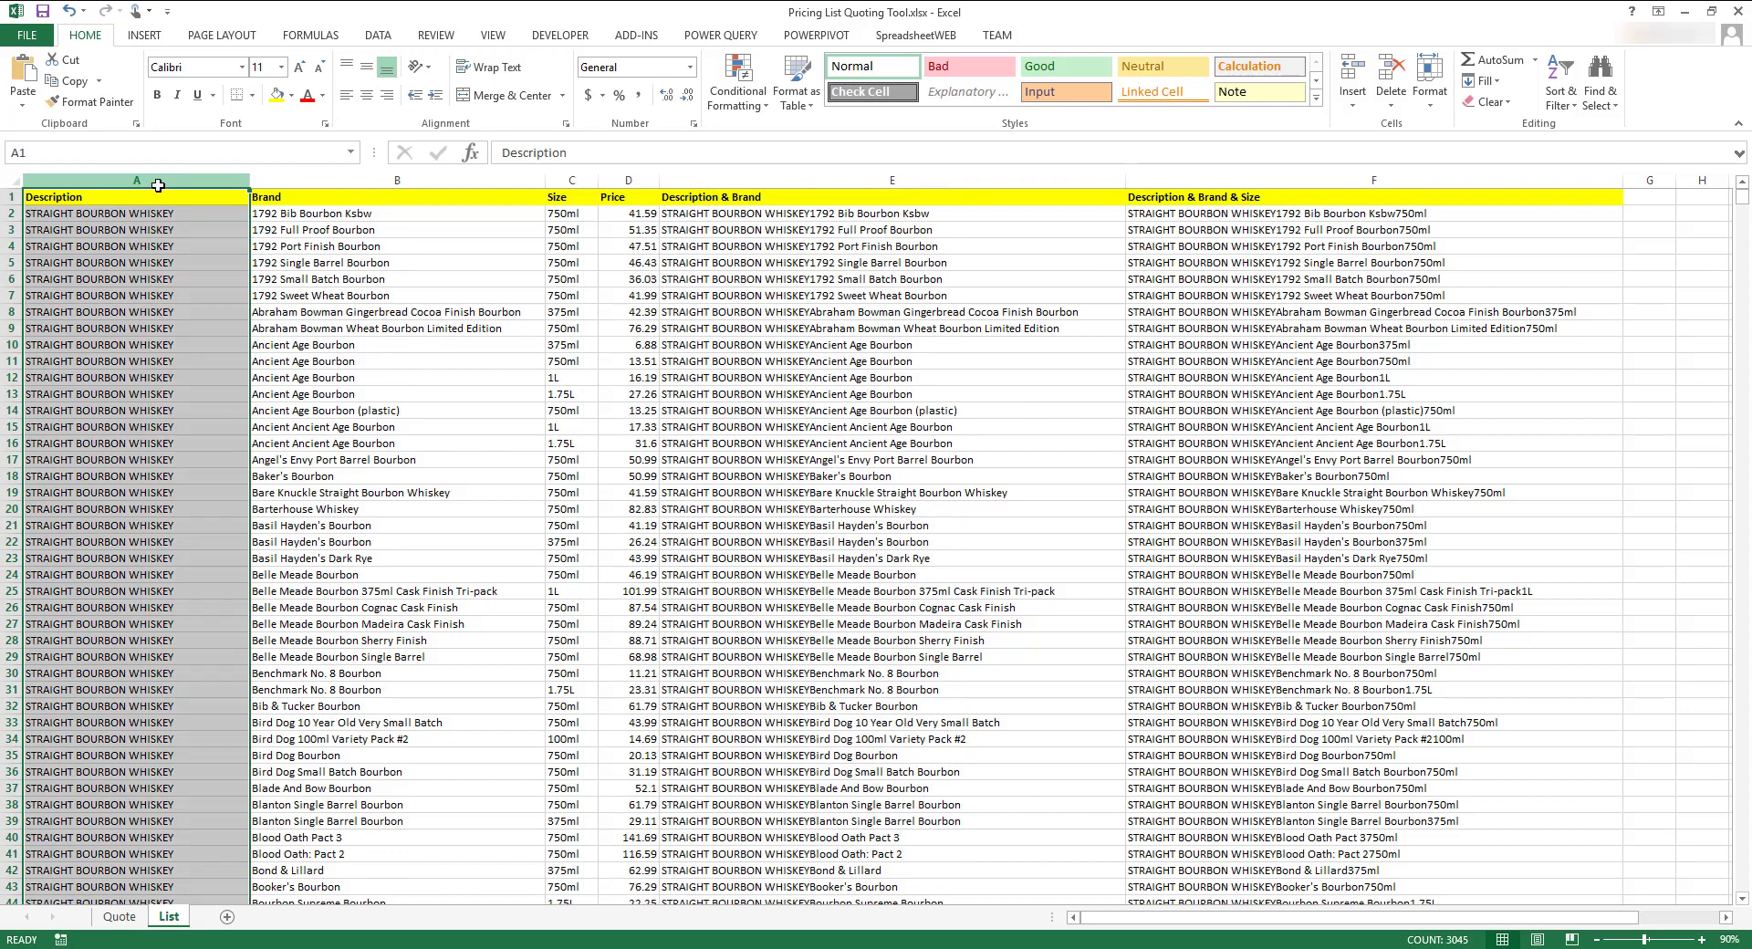
key("ctrl+c")
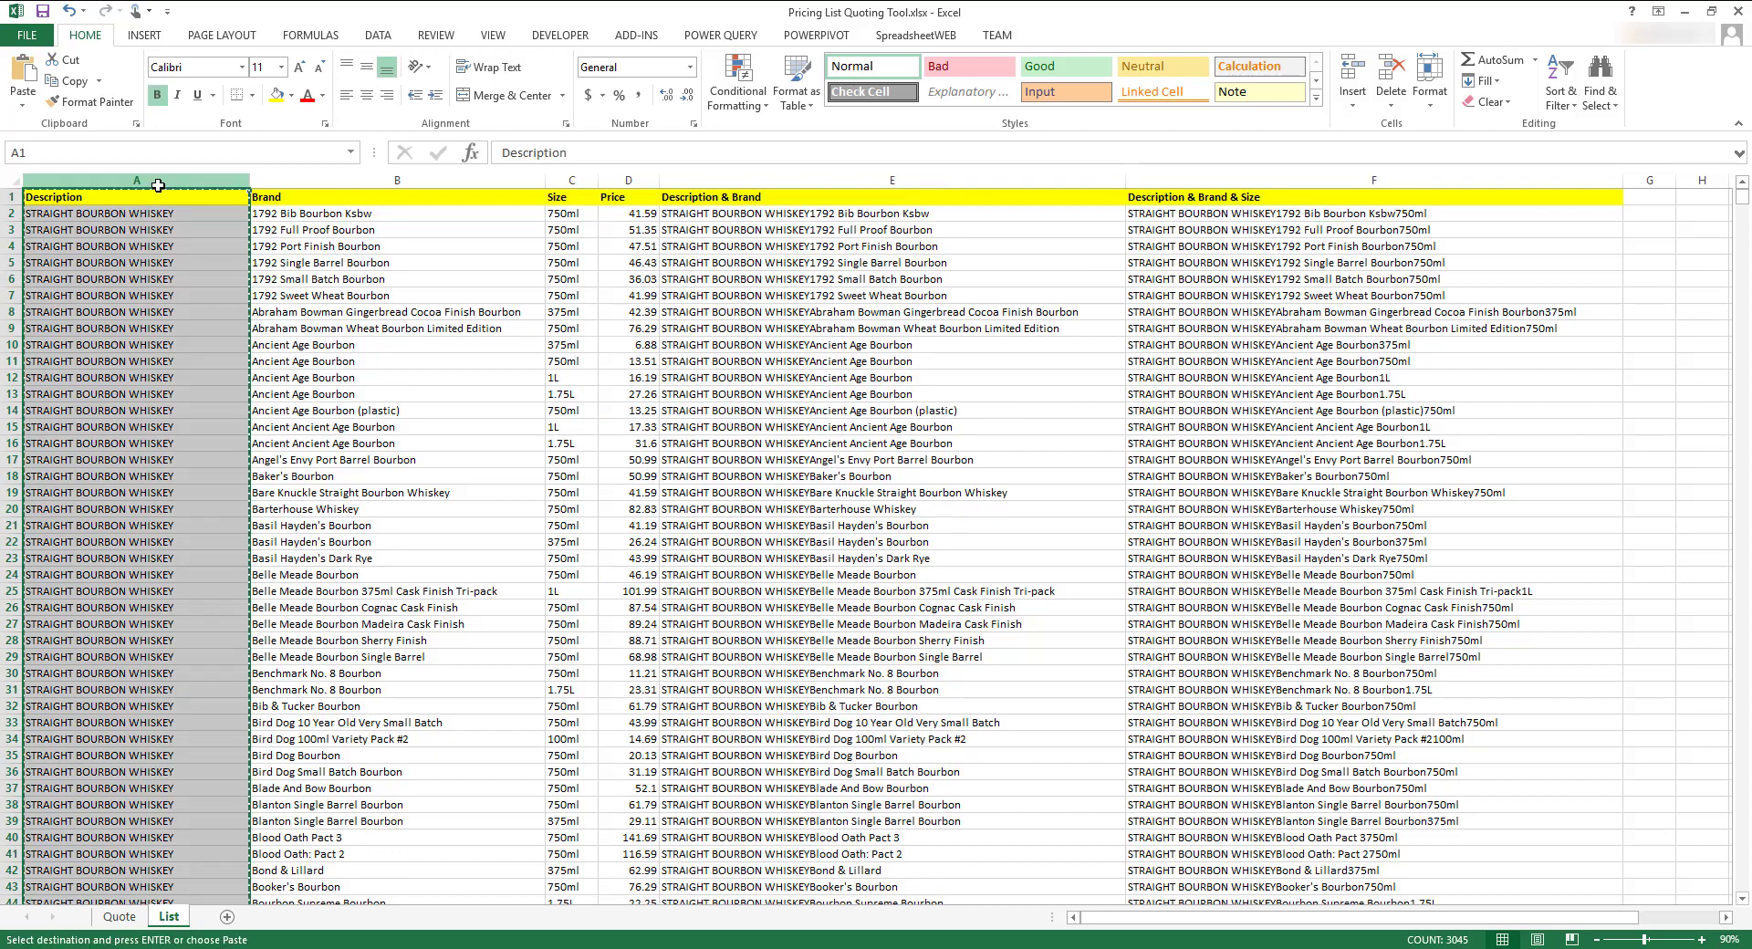
left_click(227, 916)
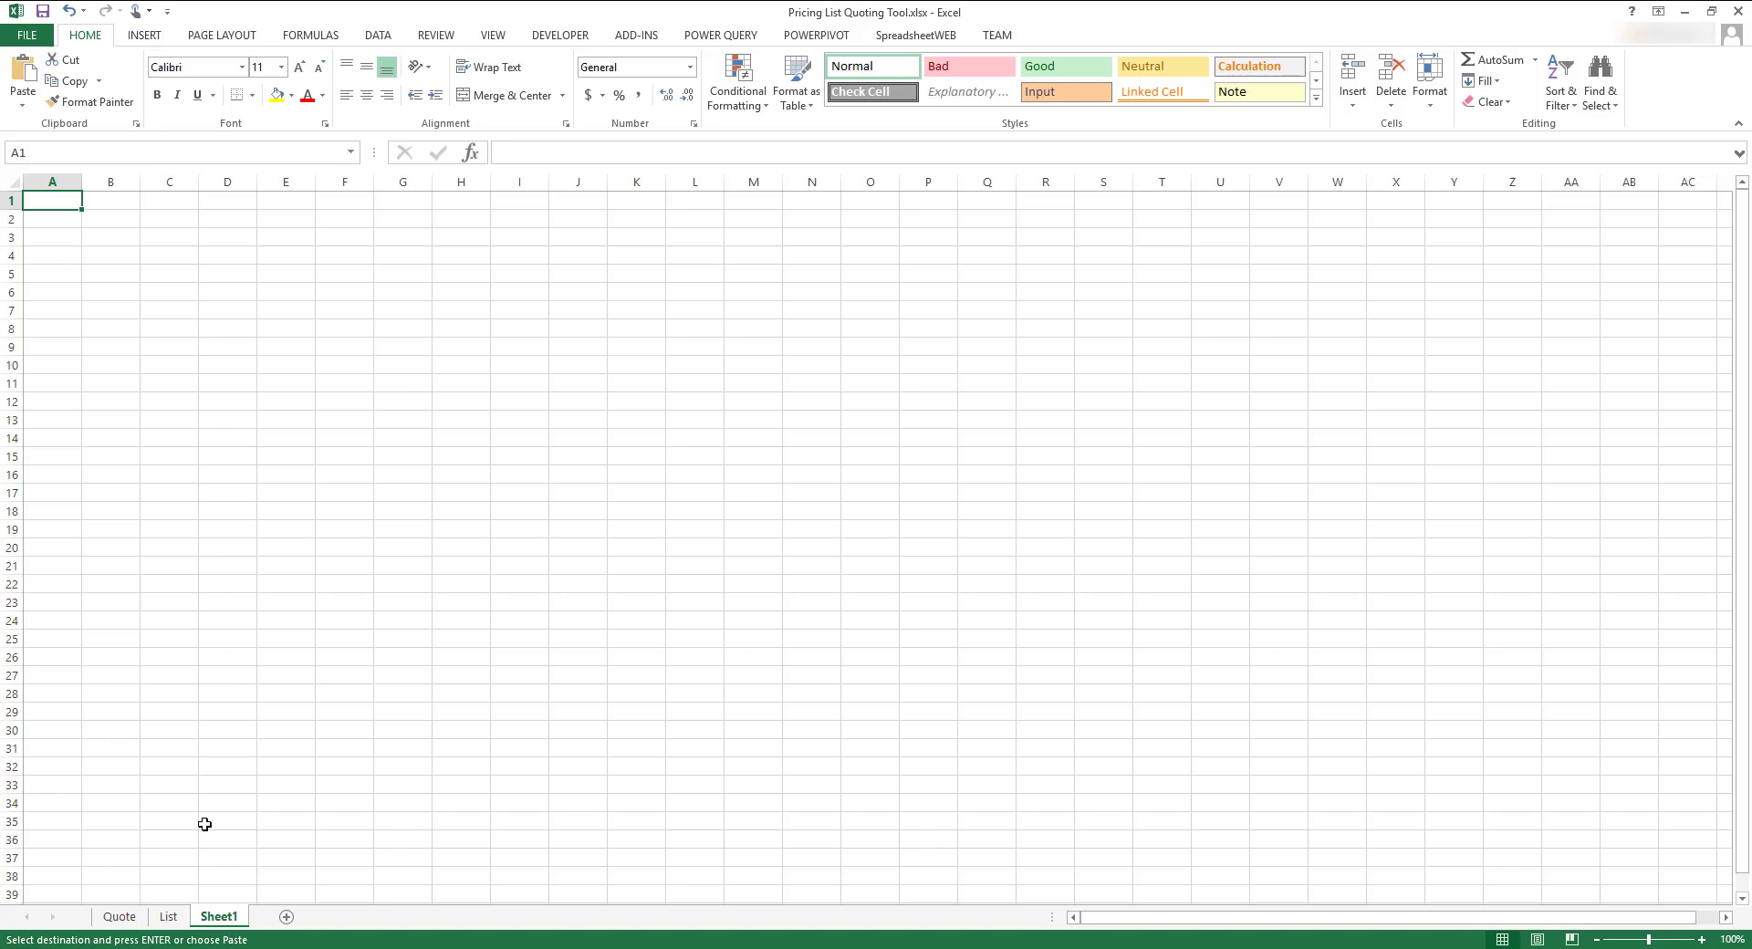
left_click(56, 176)
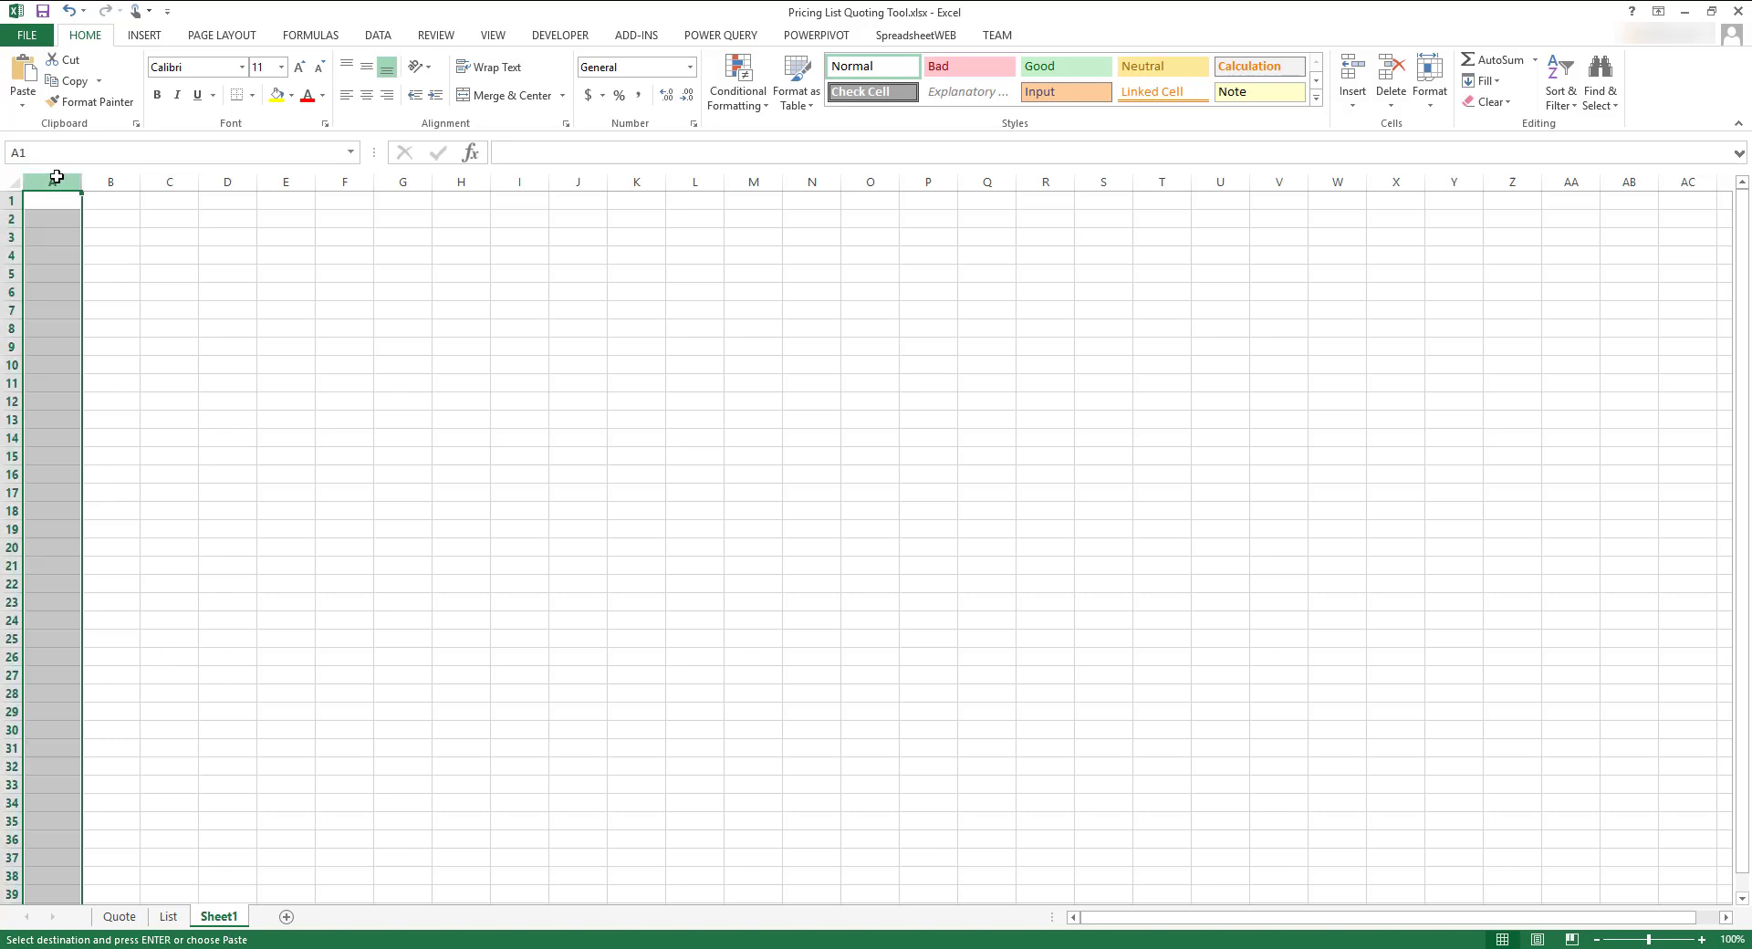
key("ctrl+v")
Rename the new worksheet to 'Distinct'.
right_click(229, 920)
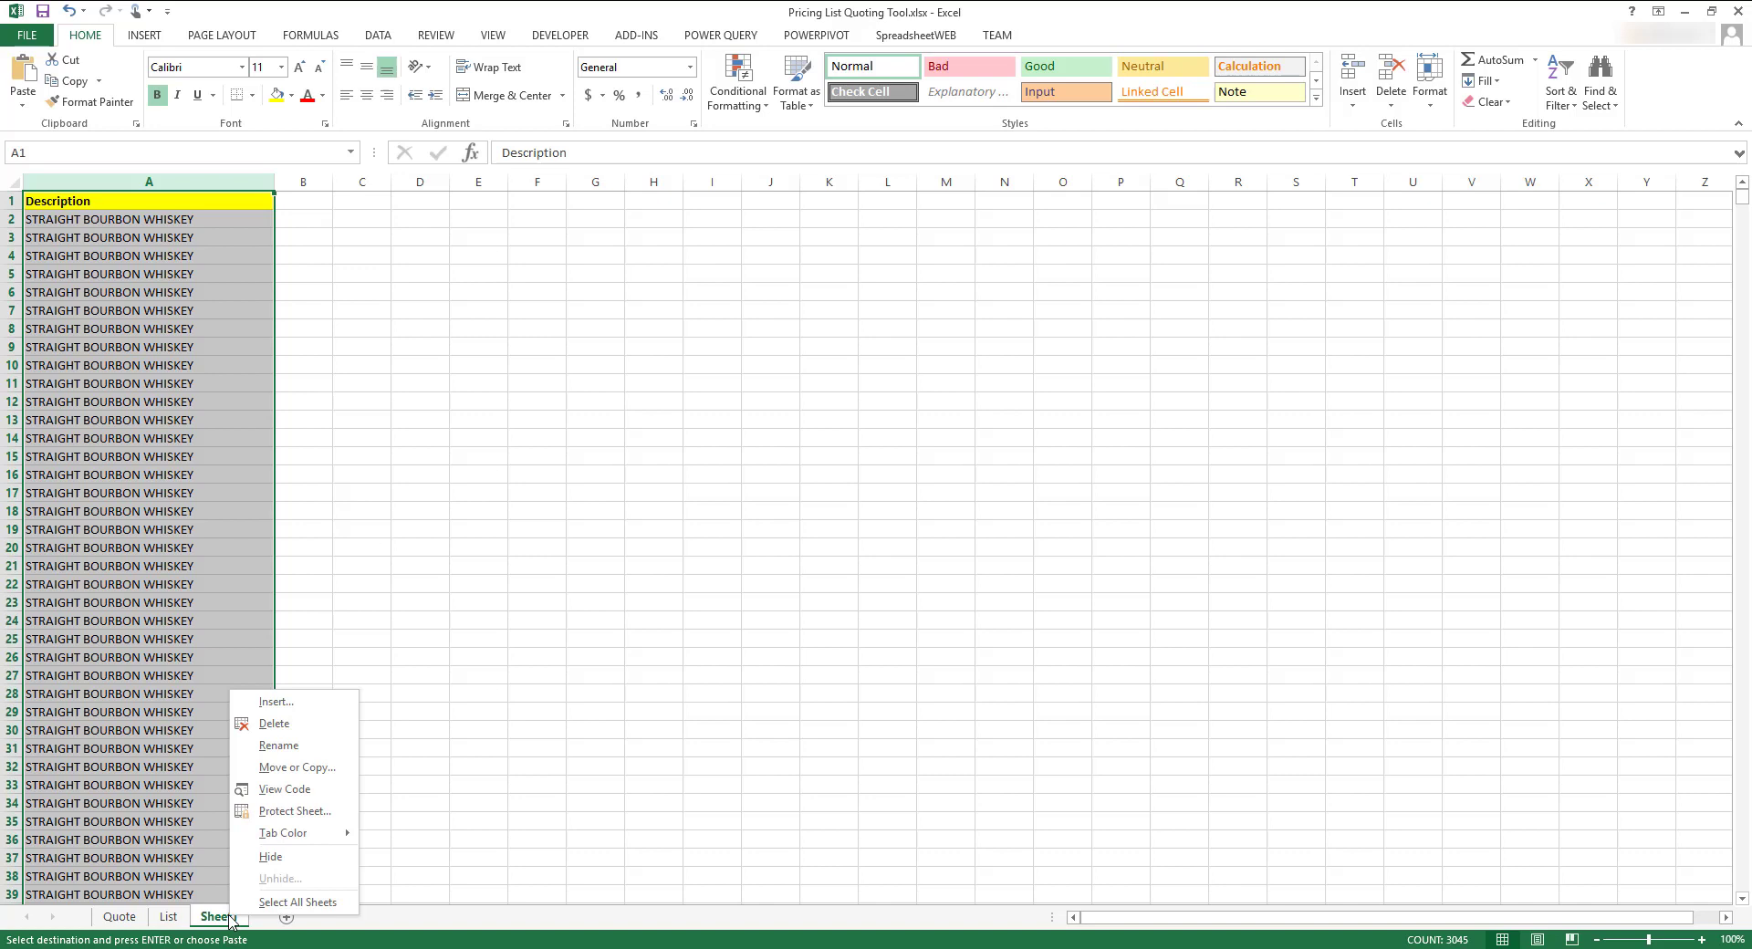
left_click(283, 750)
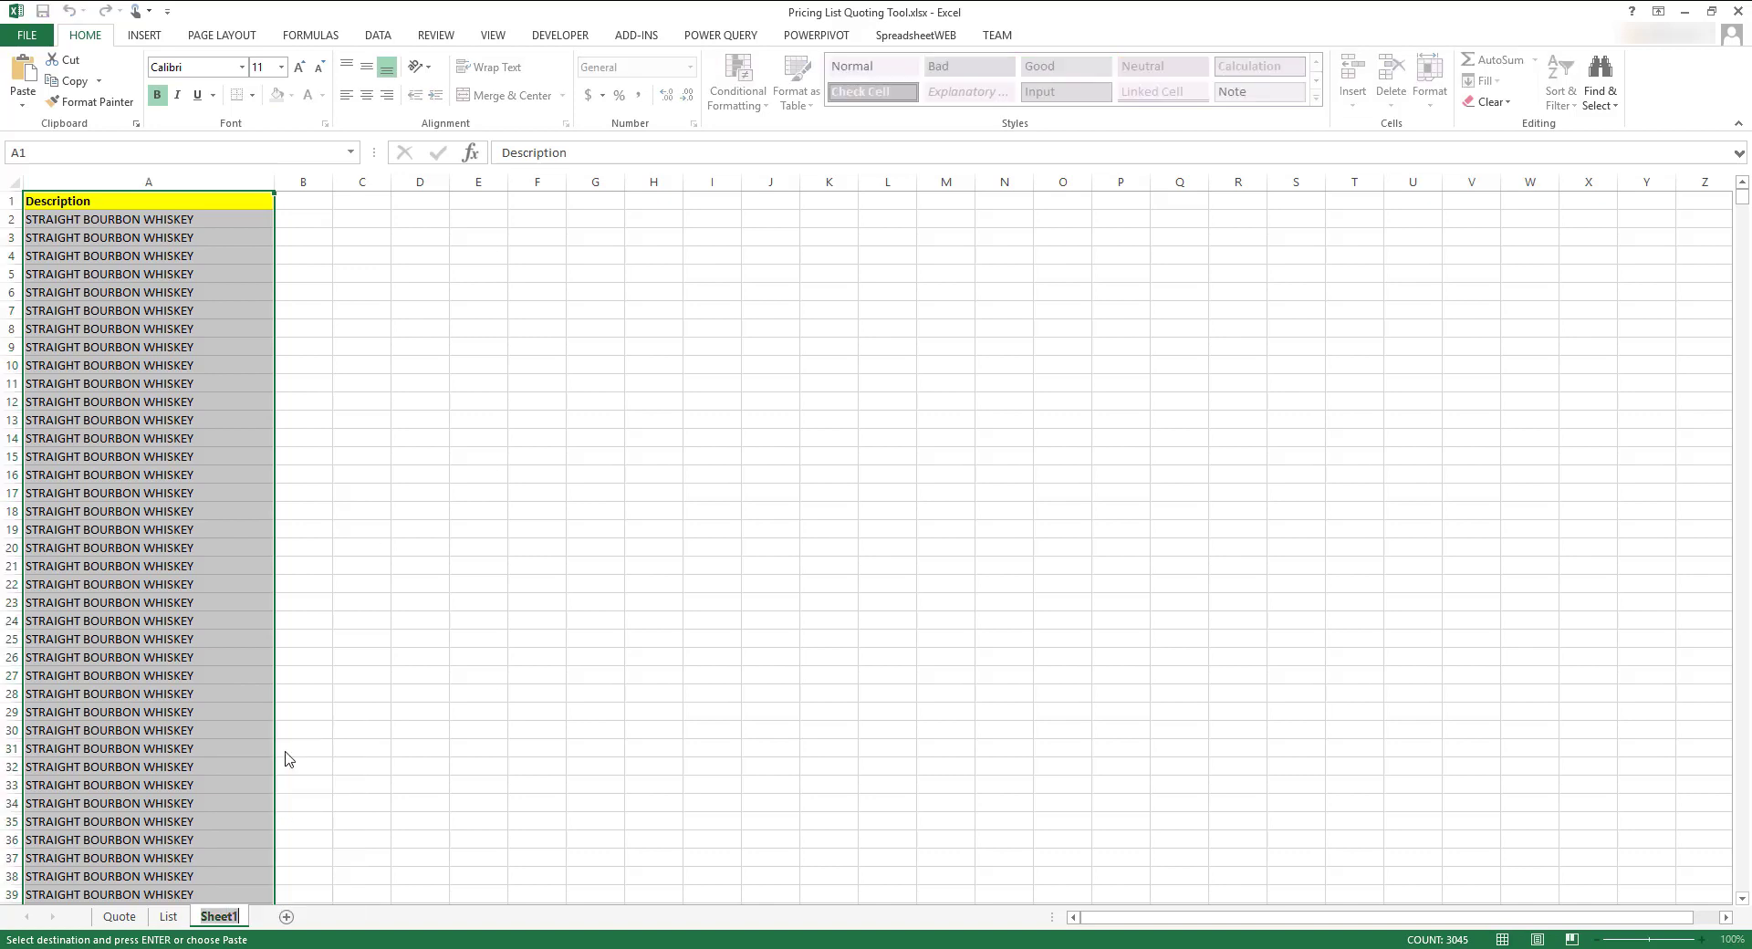
type("Distinct")
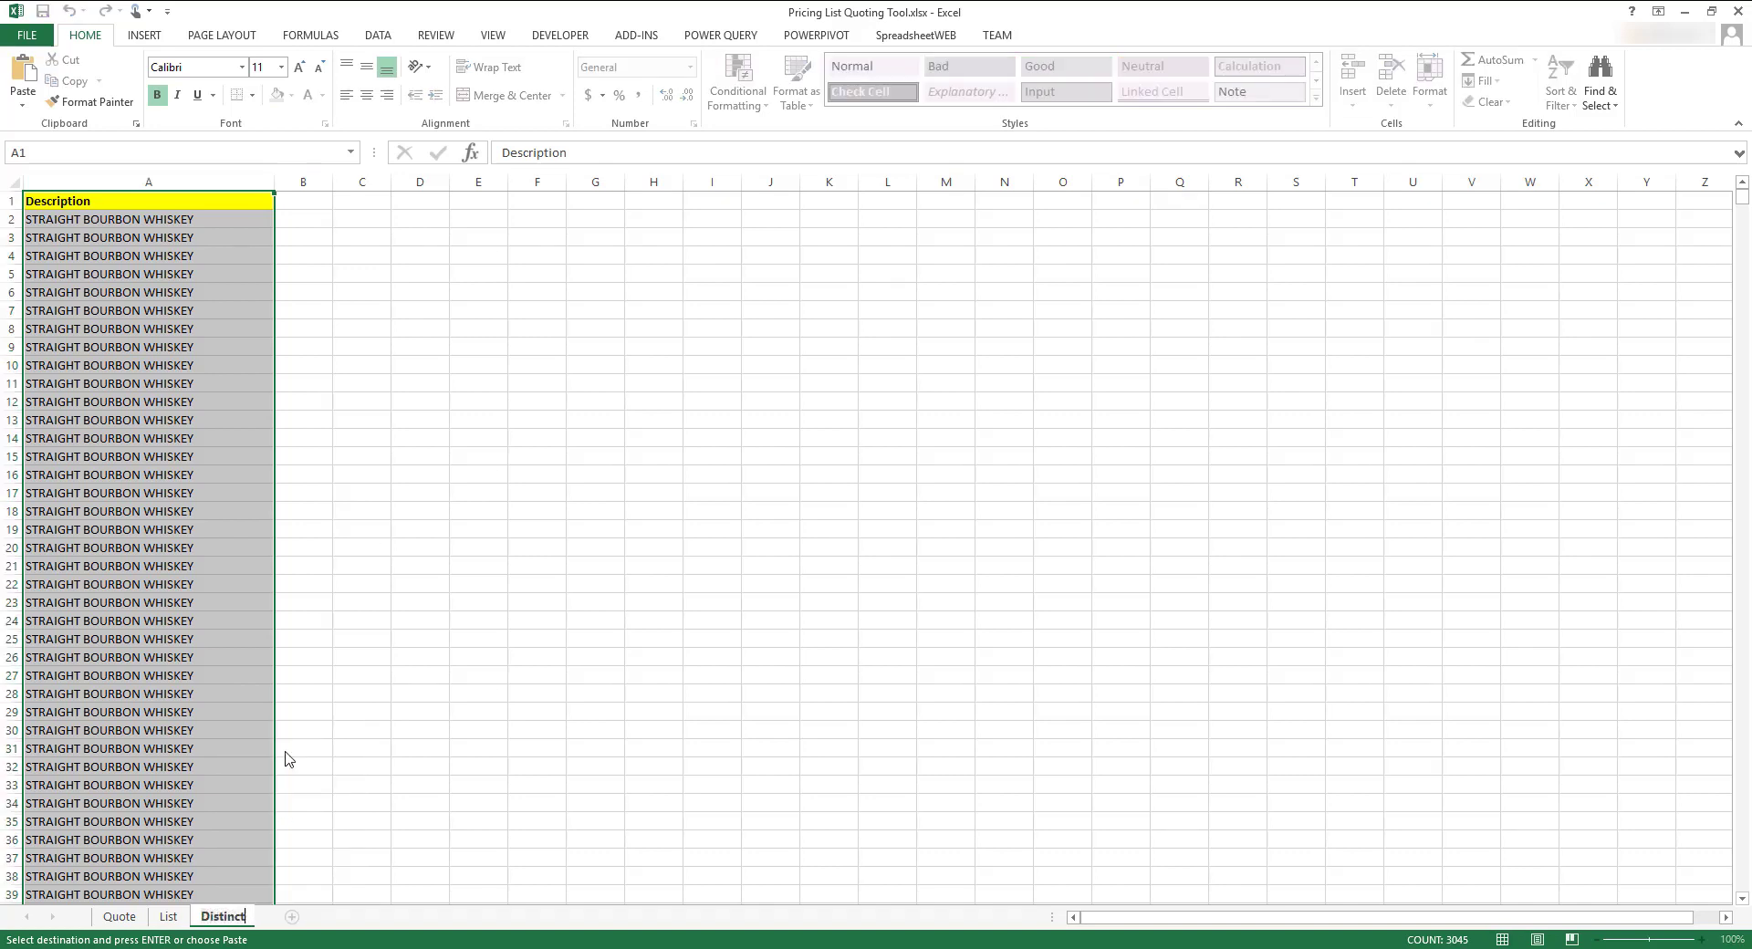
key("Return")
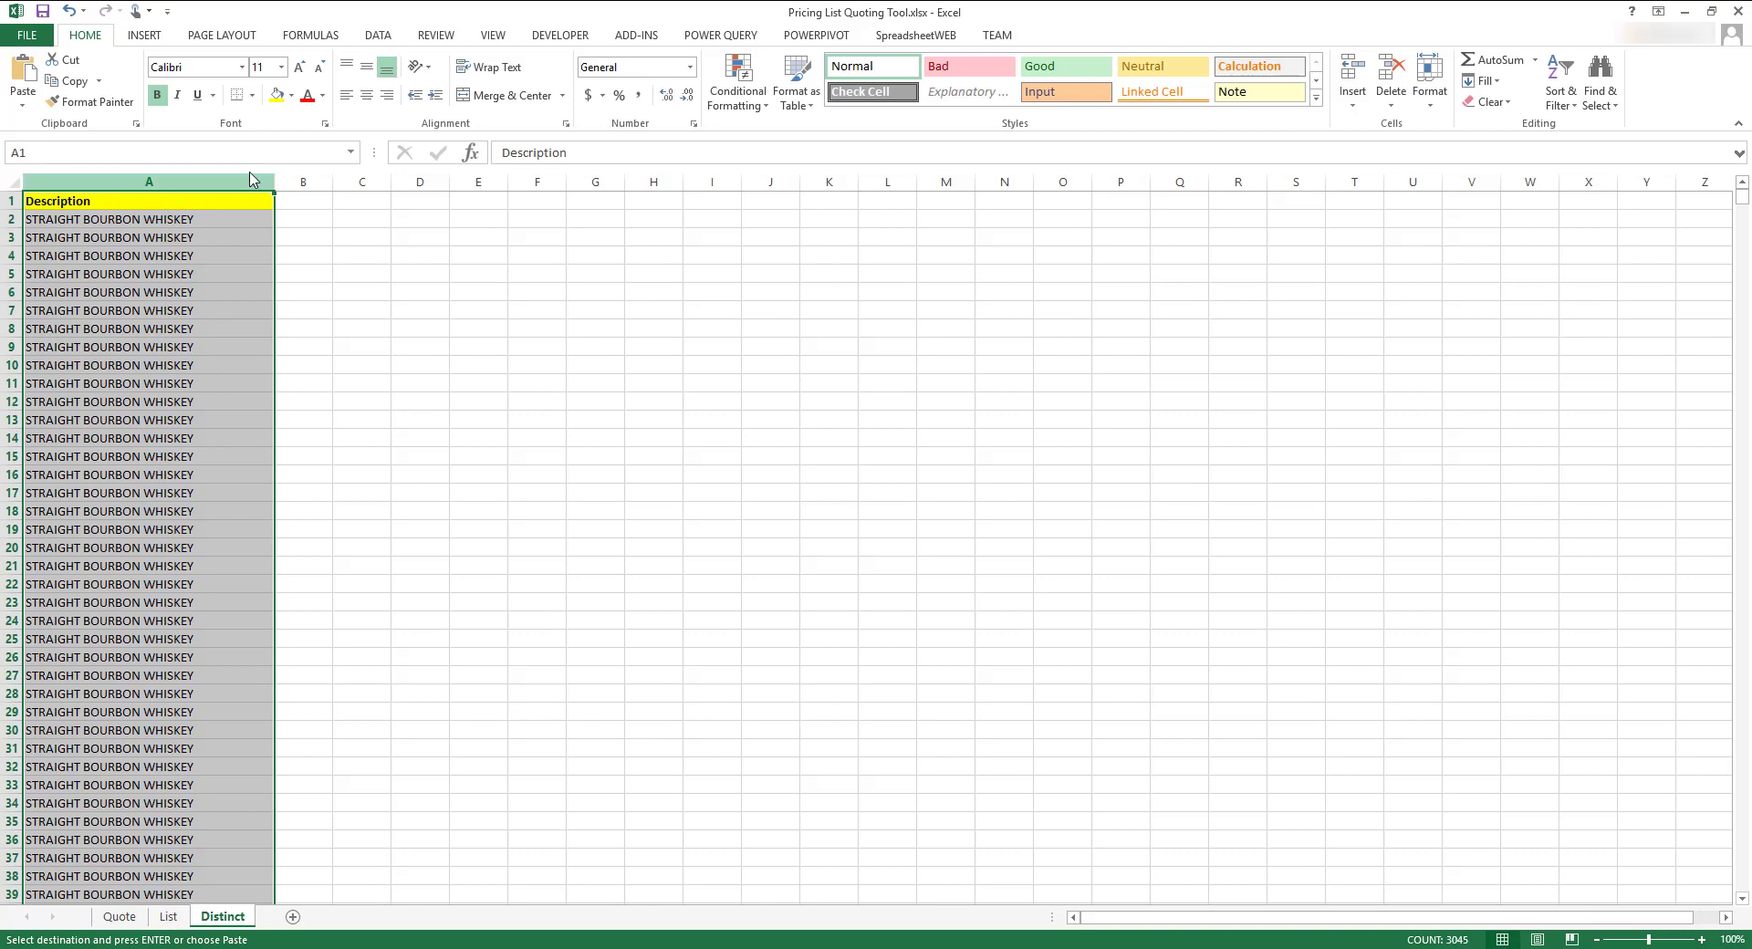
left_click(384, 40)
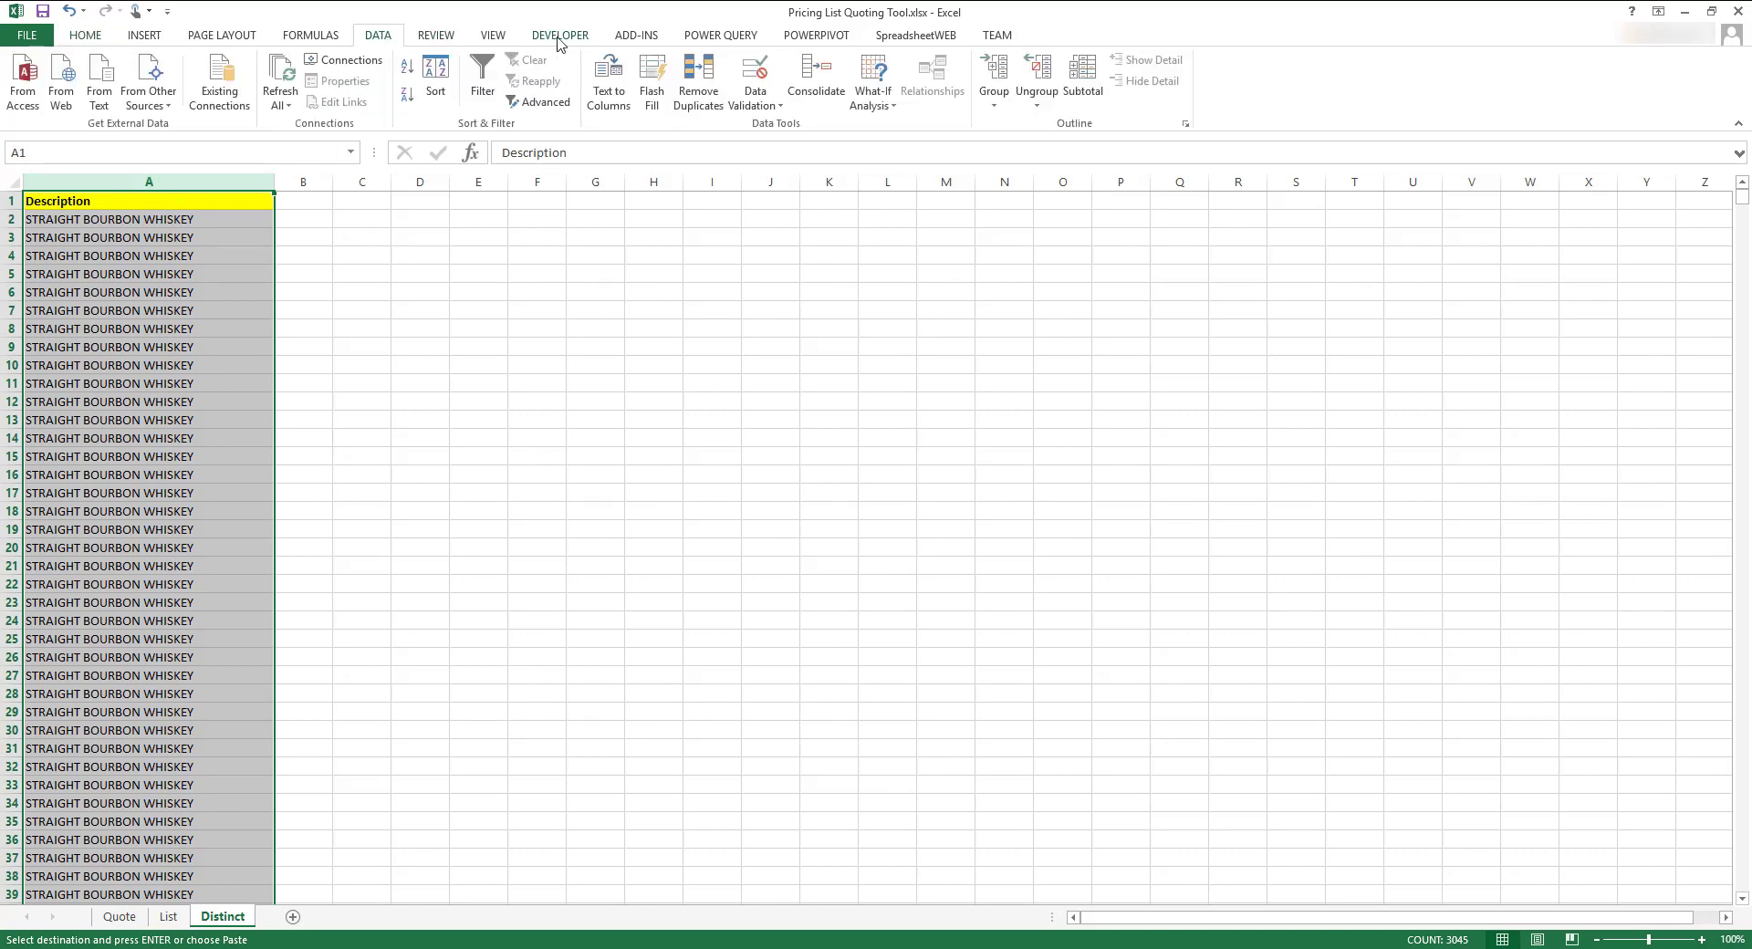
Remove duplicates on the Description column, dropping 2997 rows and keeping 47 unique descriptions.
left_click(696, 91)
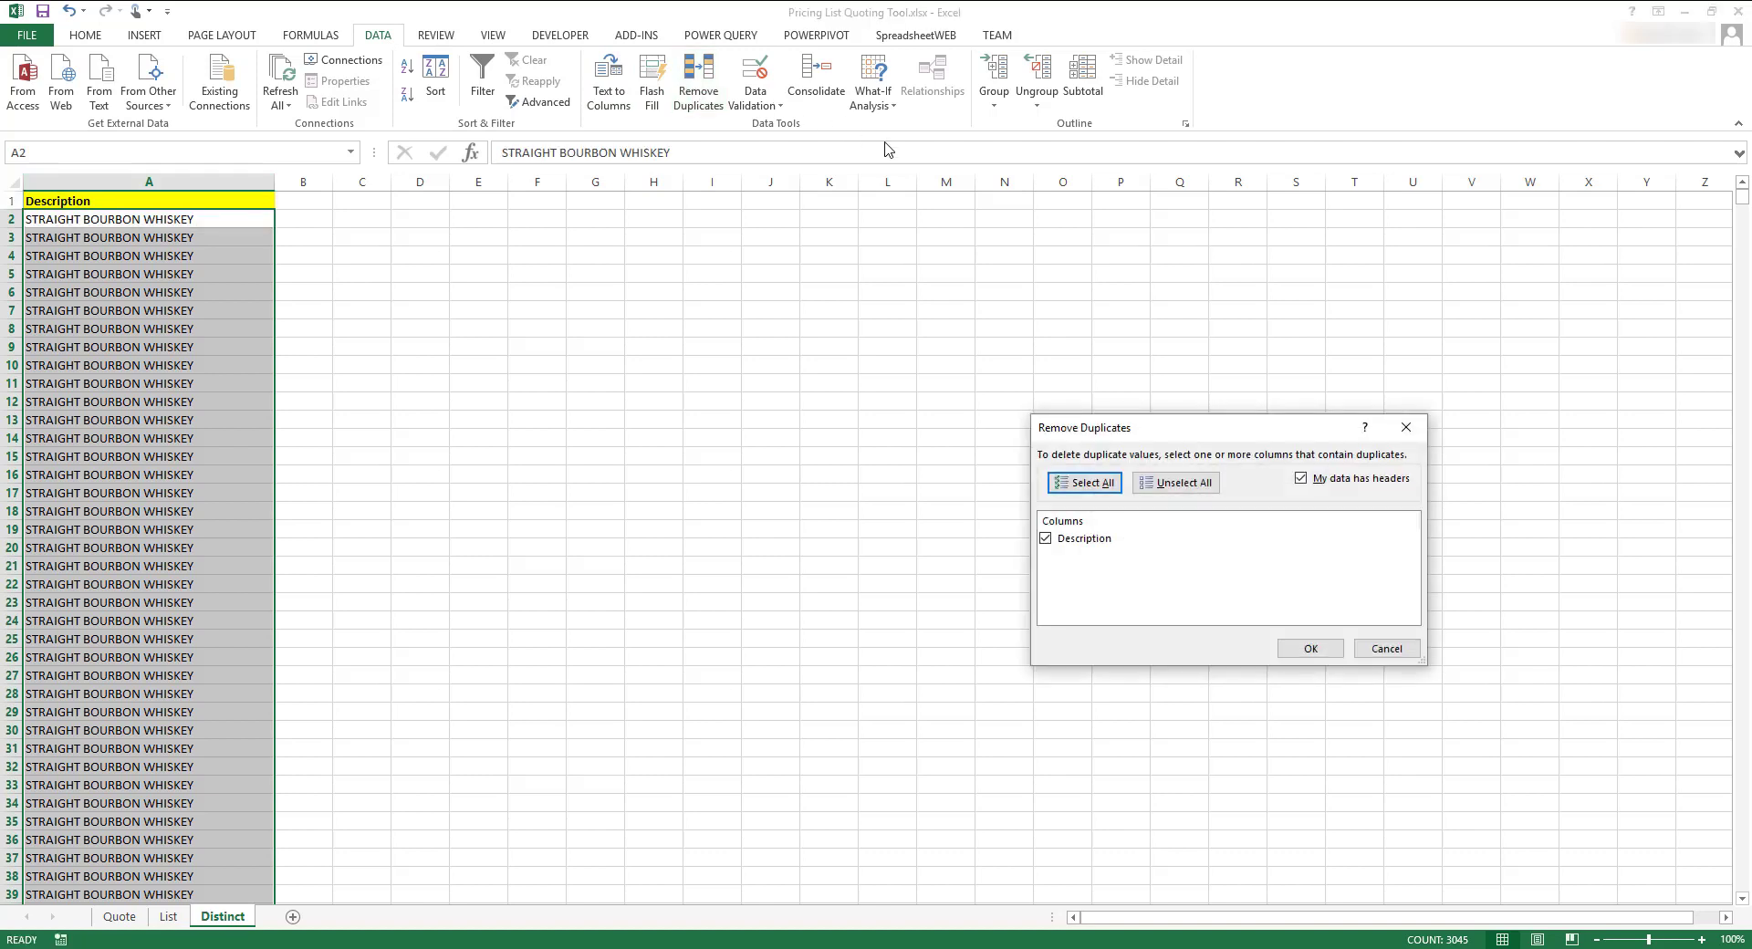
left_click(1282, 650)
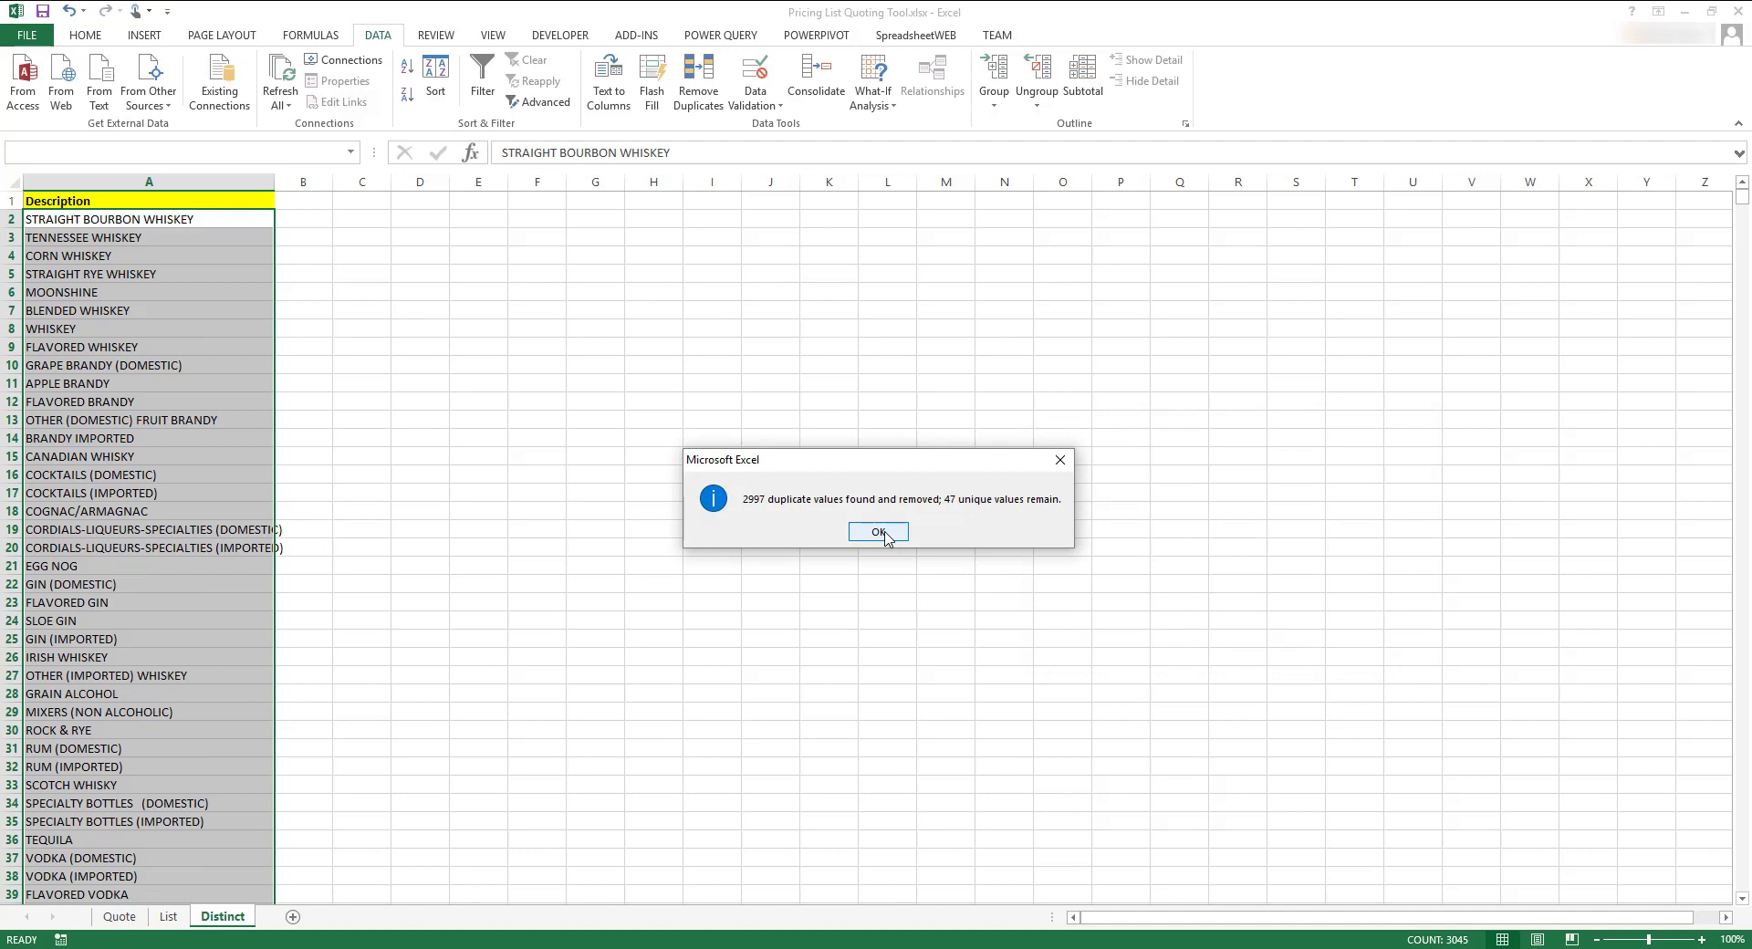
left_click(885, 534)
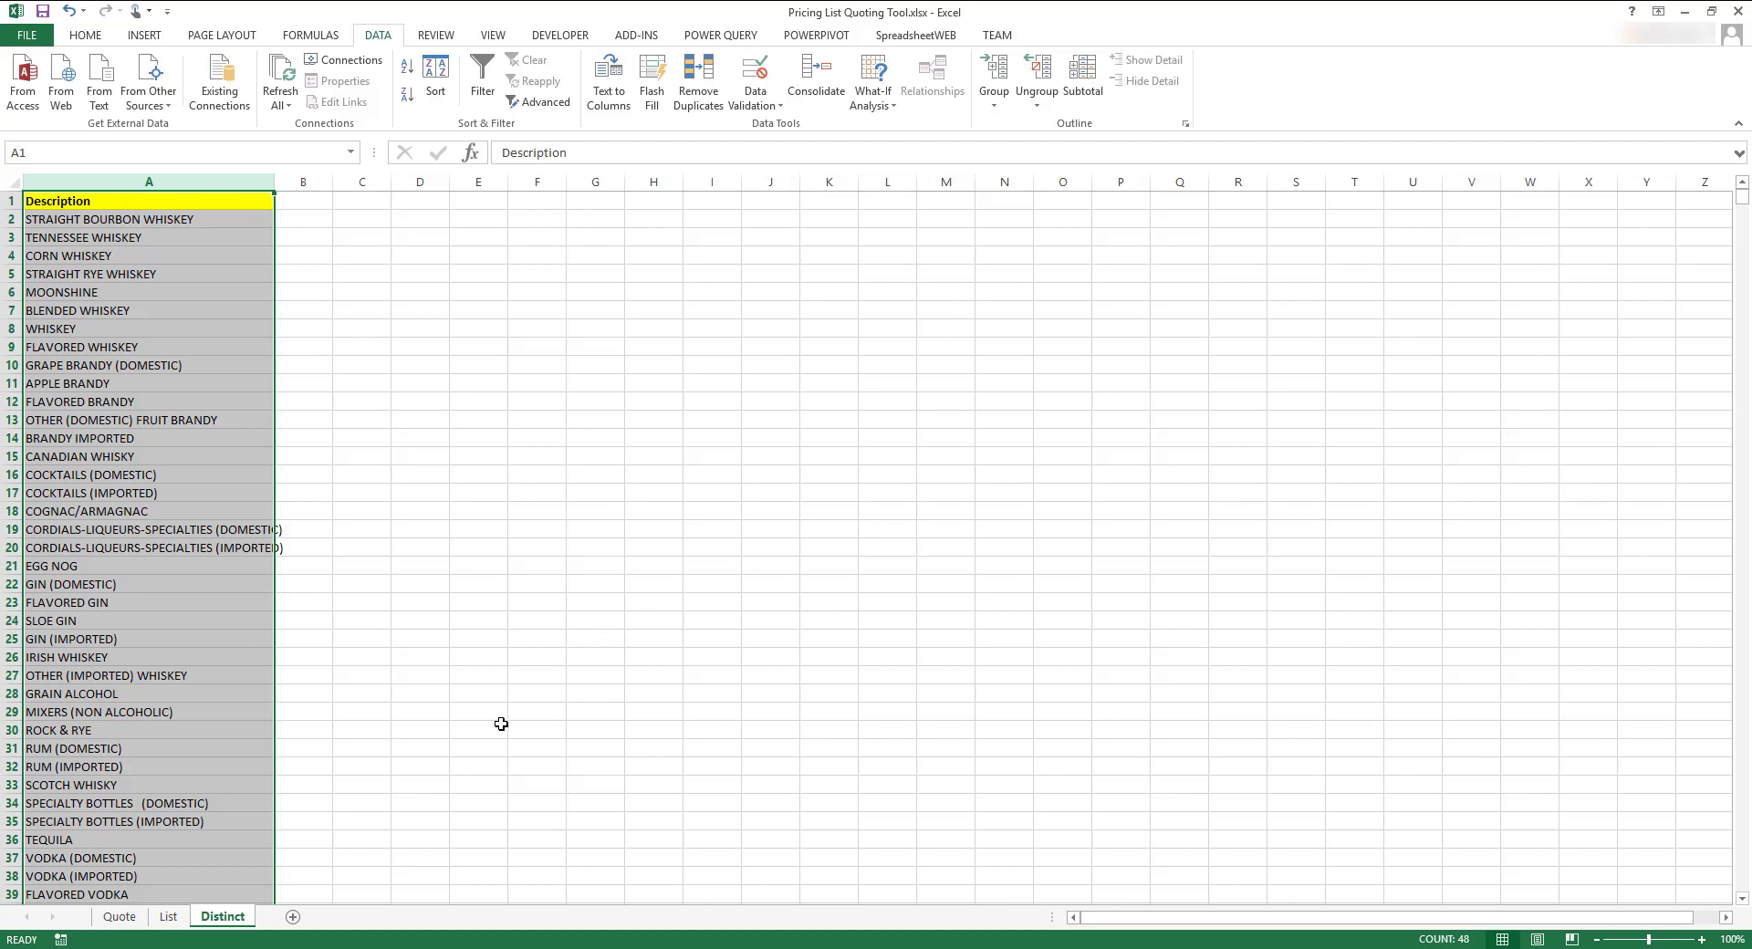
Give Quote!B2 a List validation sourced from =Distinct!$A$2:$A$48.
left_click(117, 917)
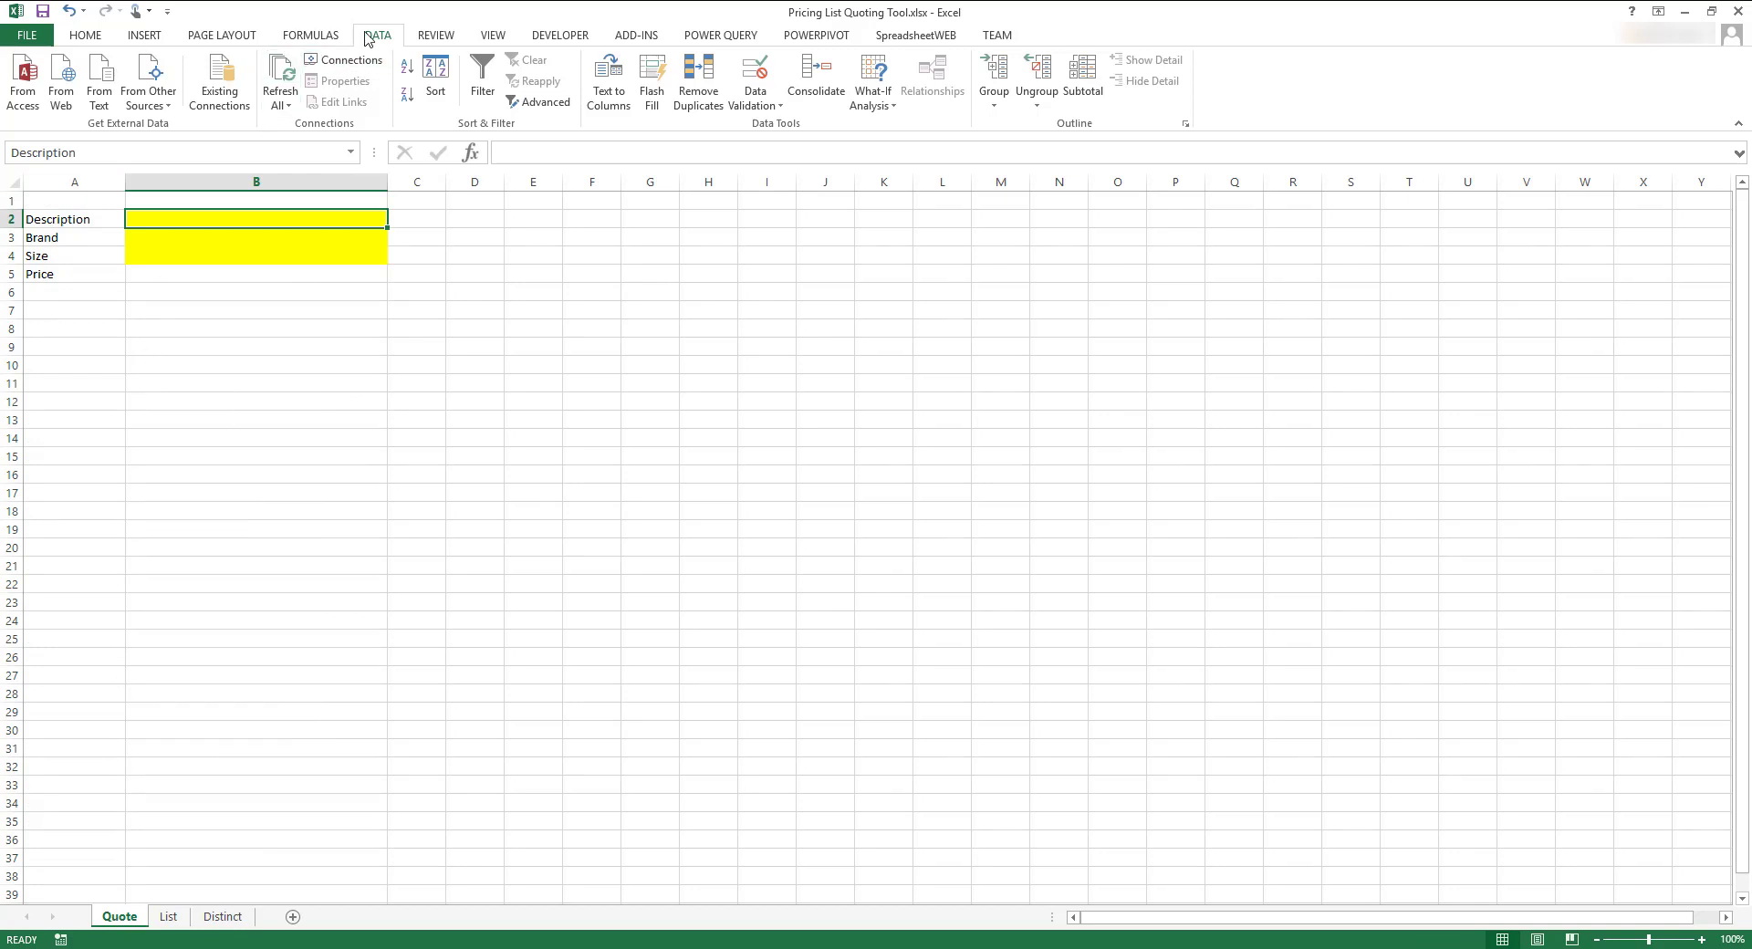
left_click(757, 93)
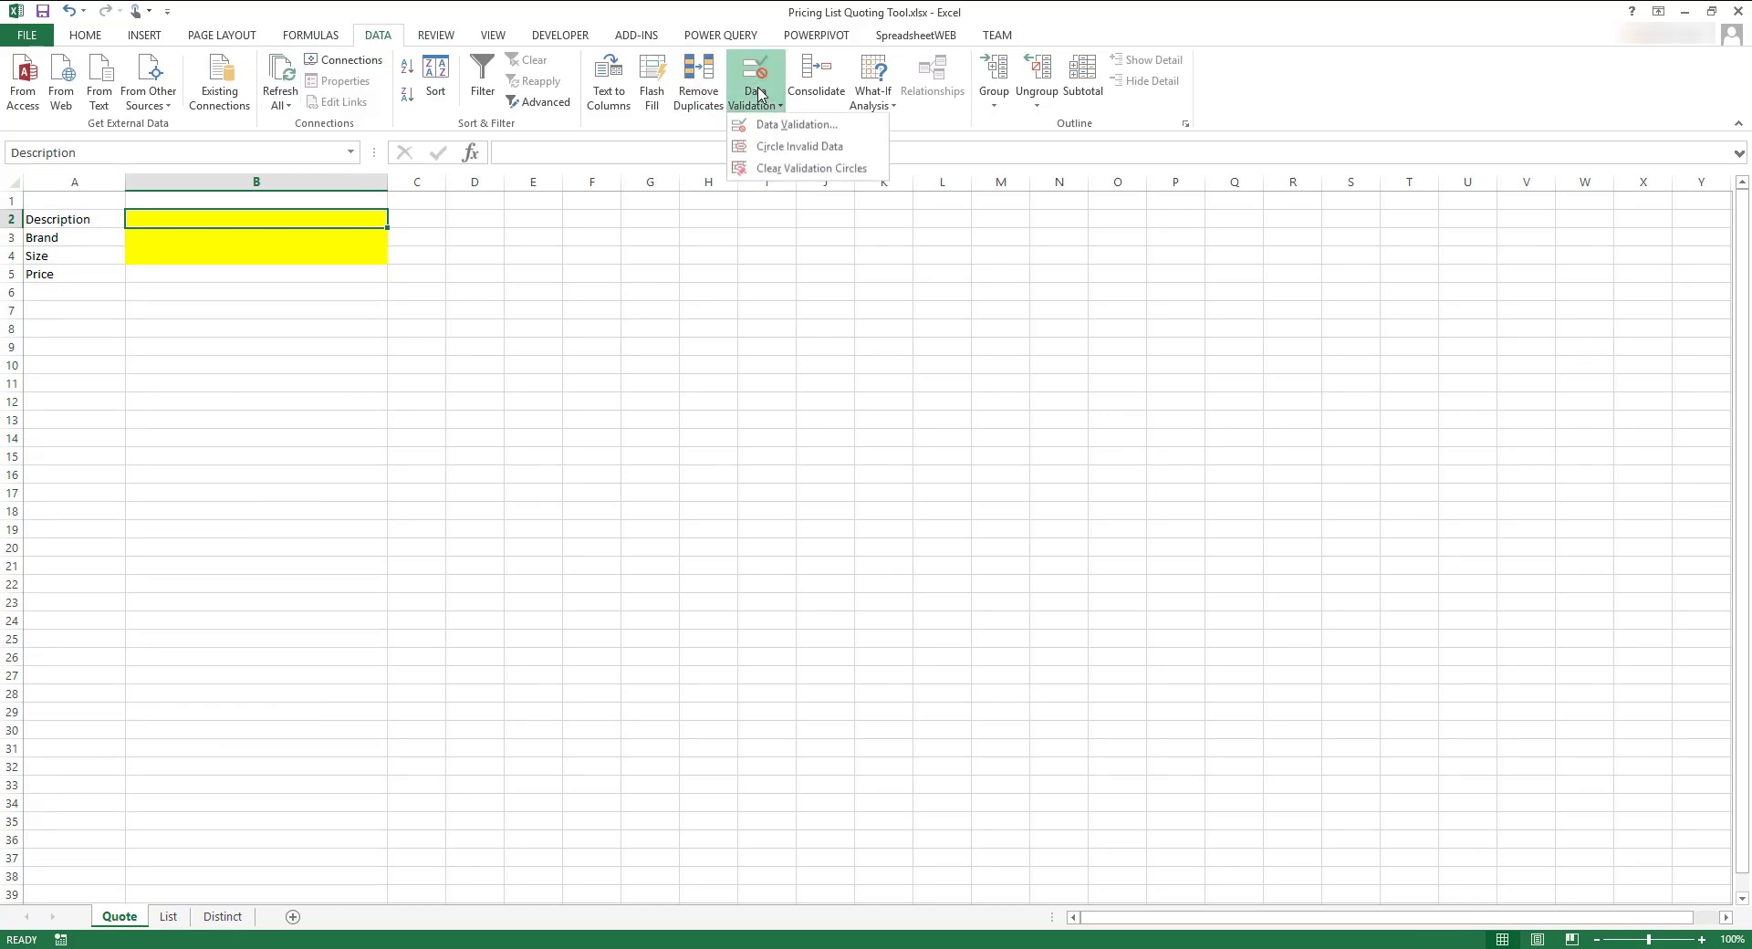
left_click(787, 126)
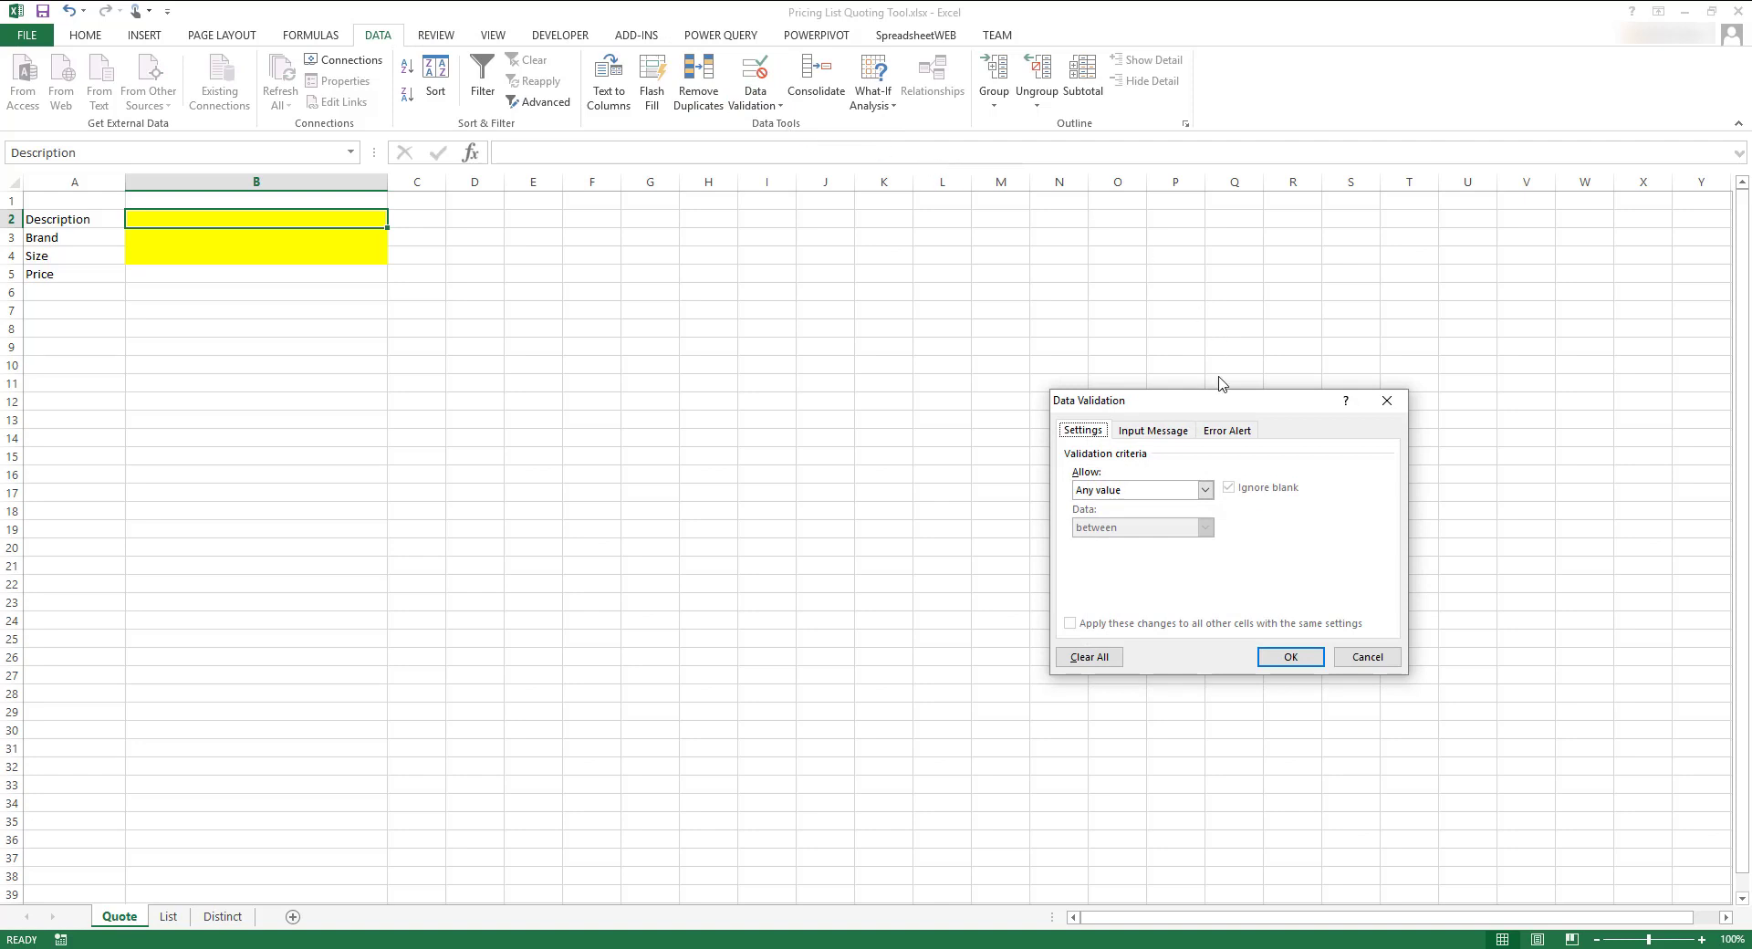
left_click(1204, 490)
left_click(1179, 549)
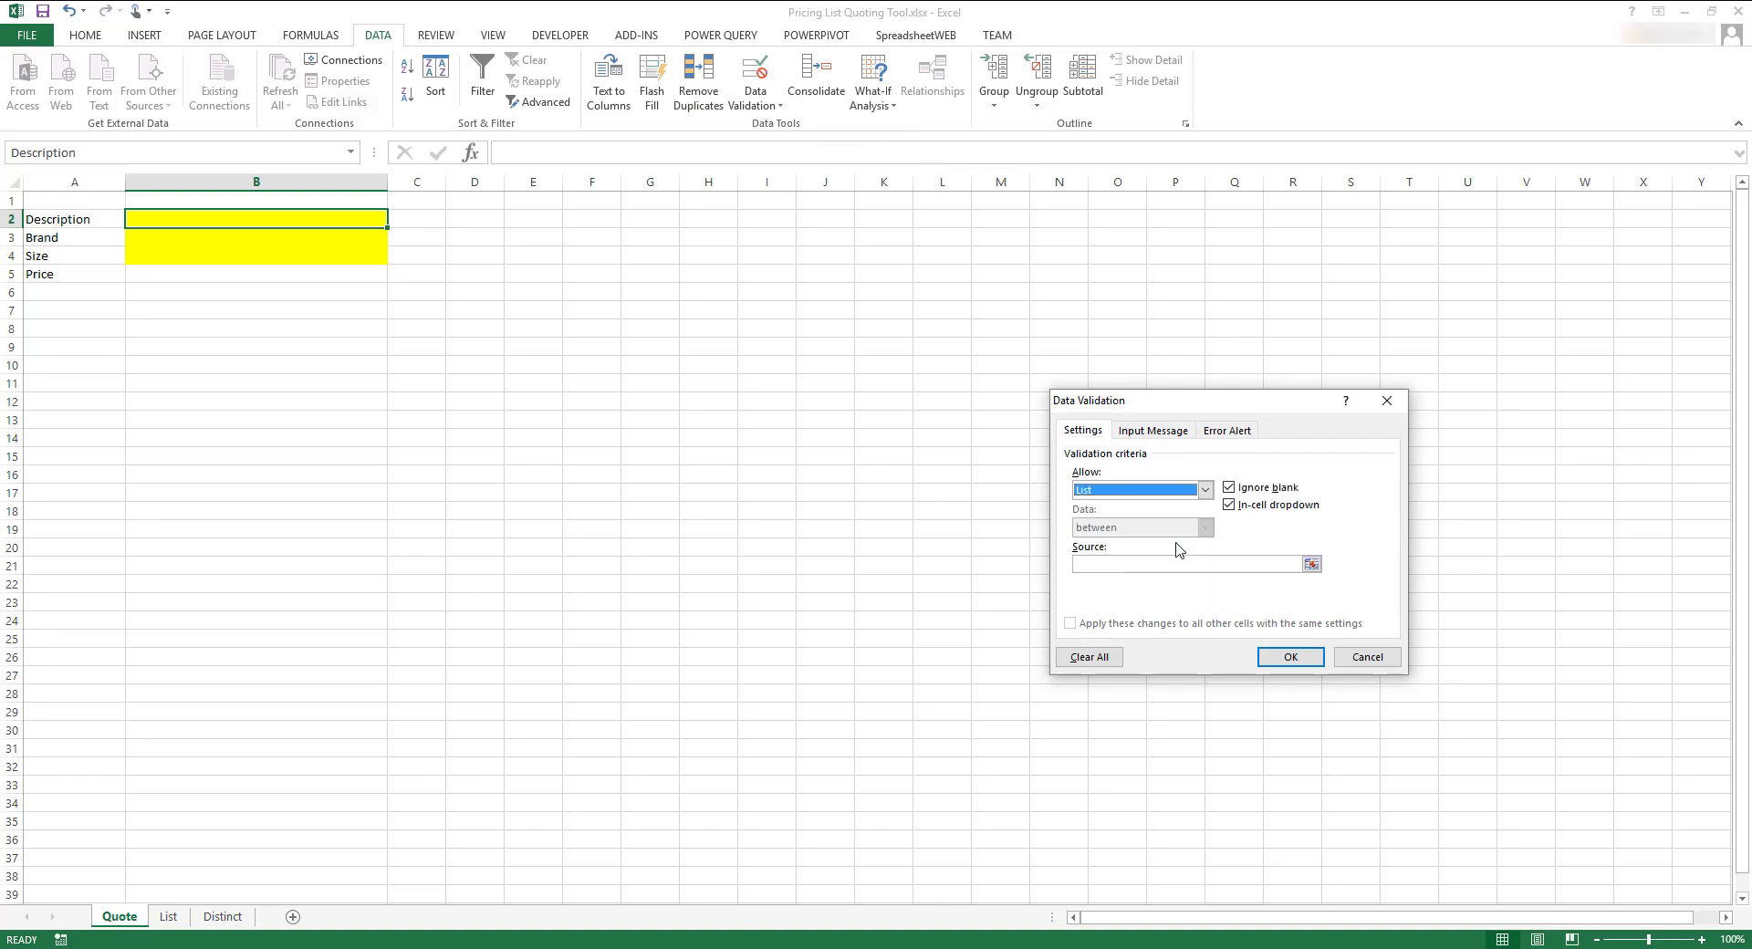
left_click(1312, 565)
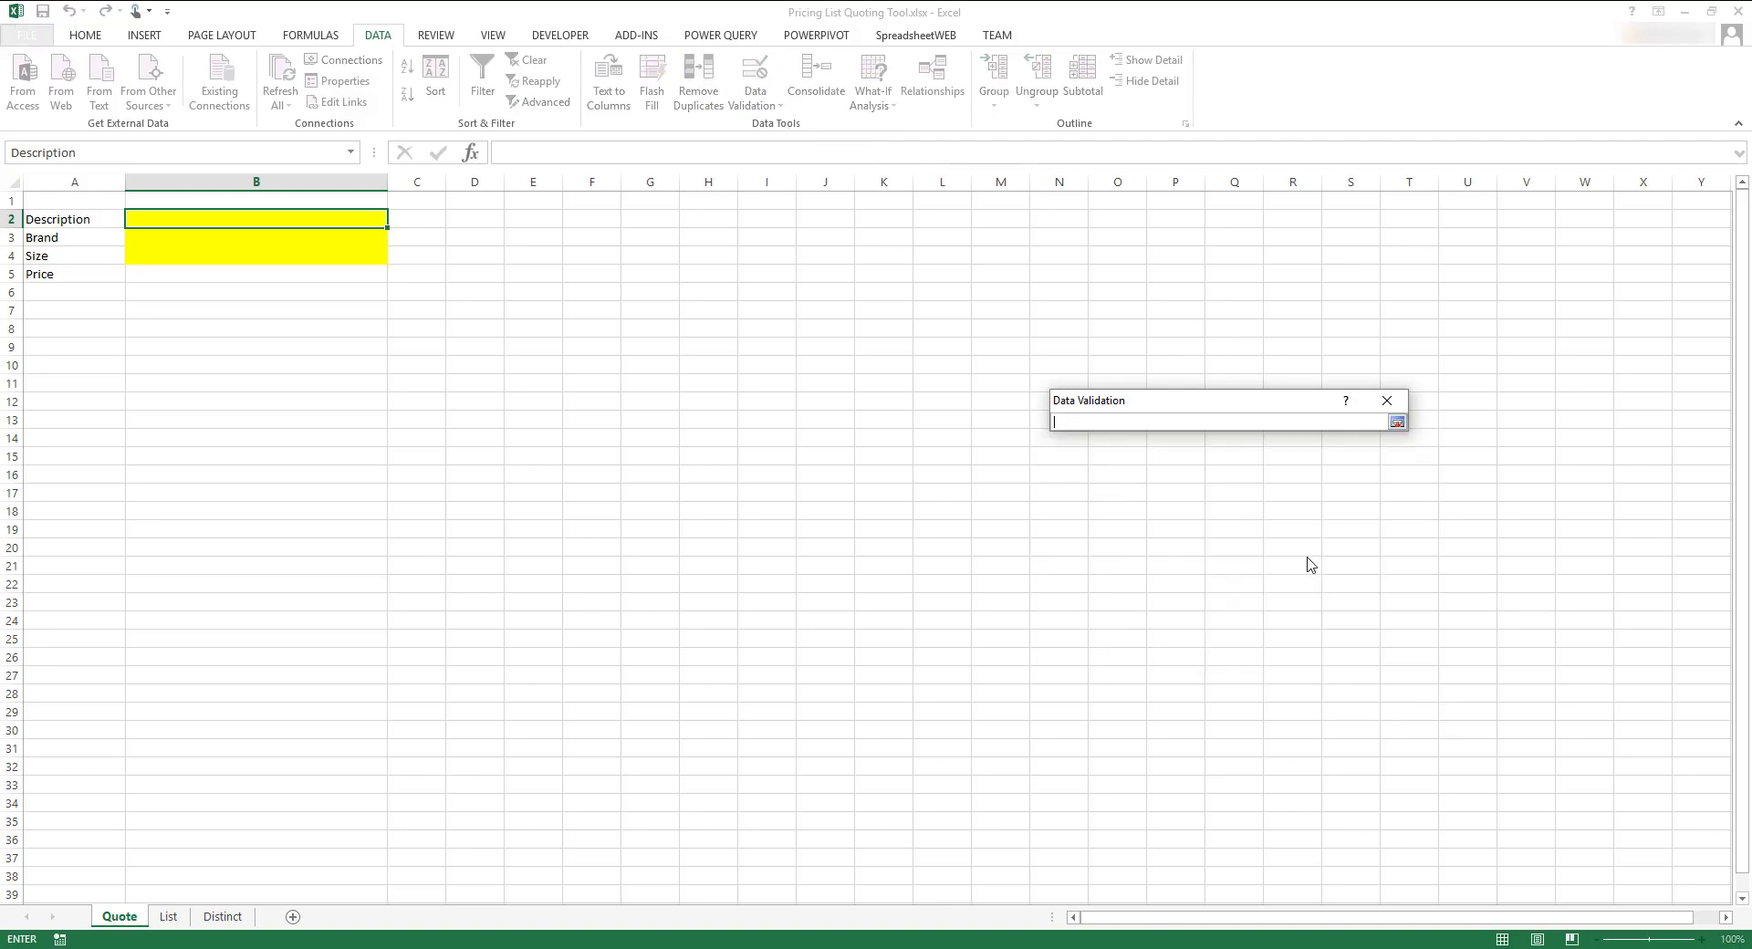
left_click(220, 916)
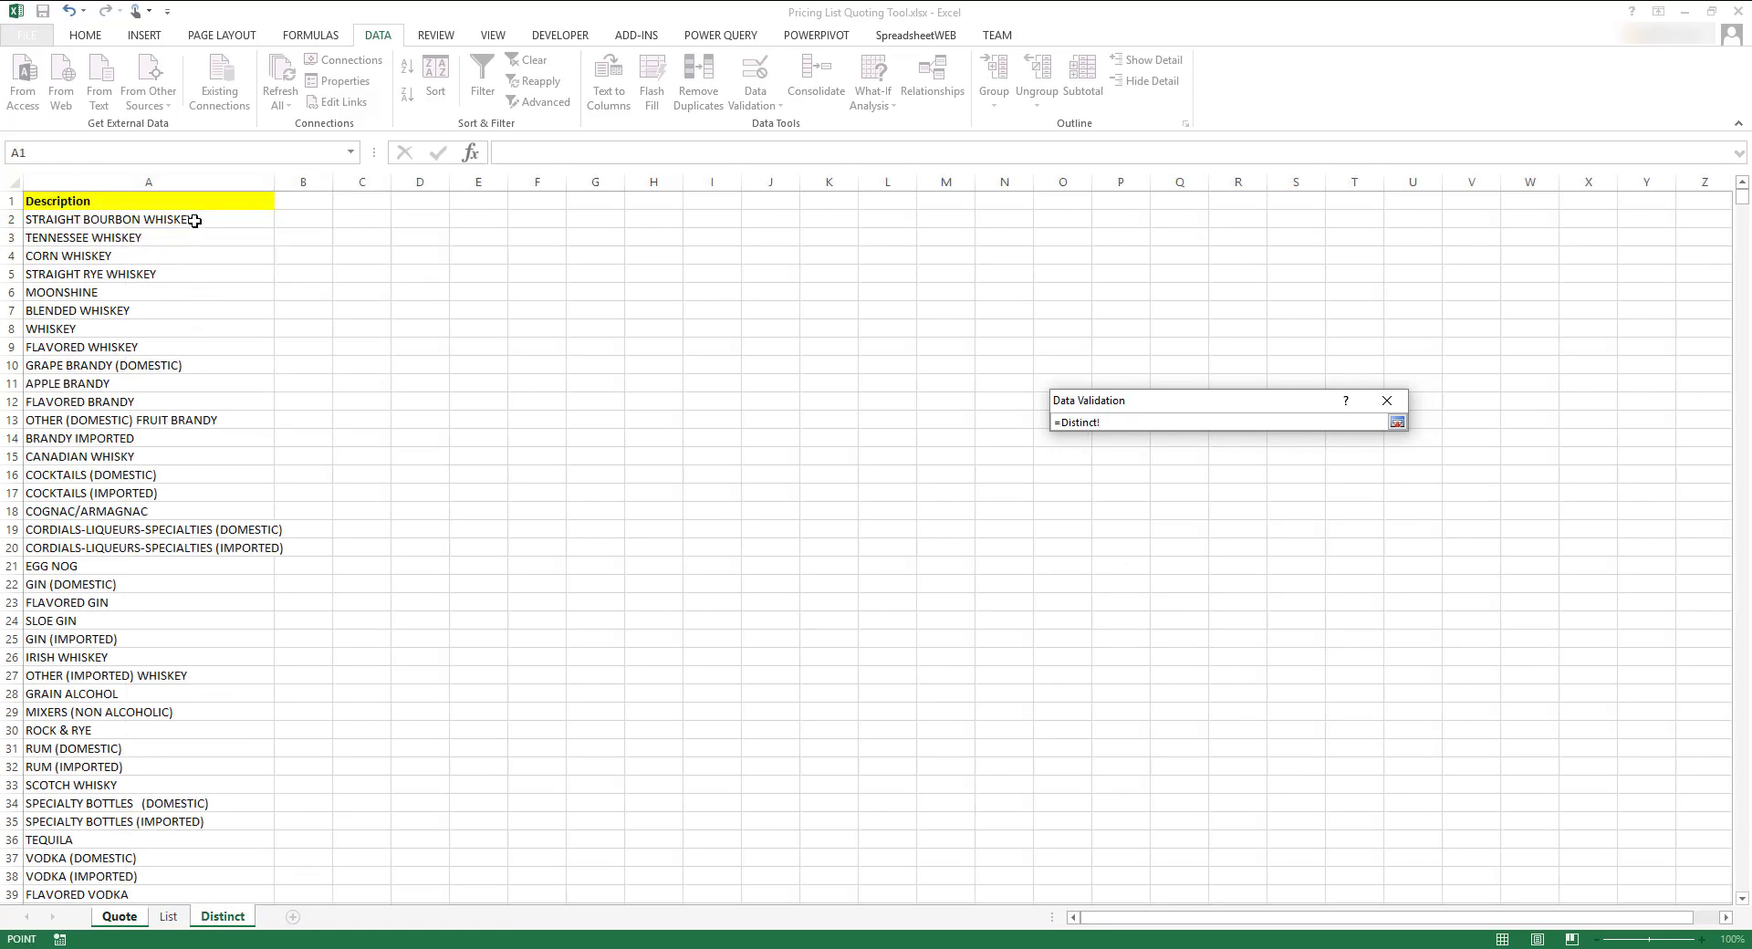
left_click_drag(194, 220, 265, 899)
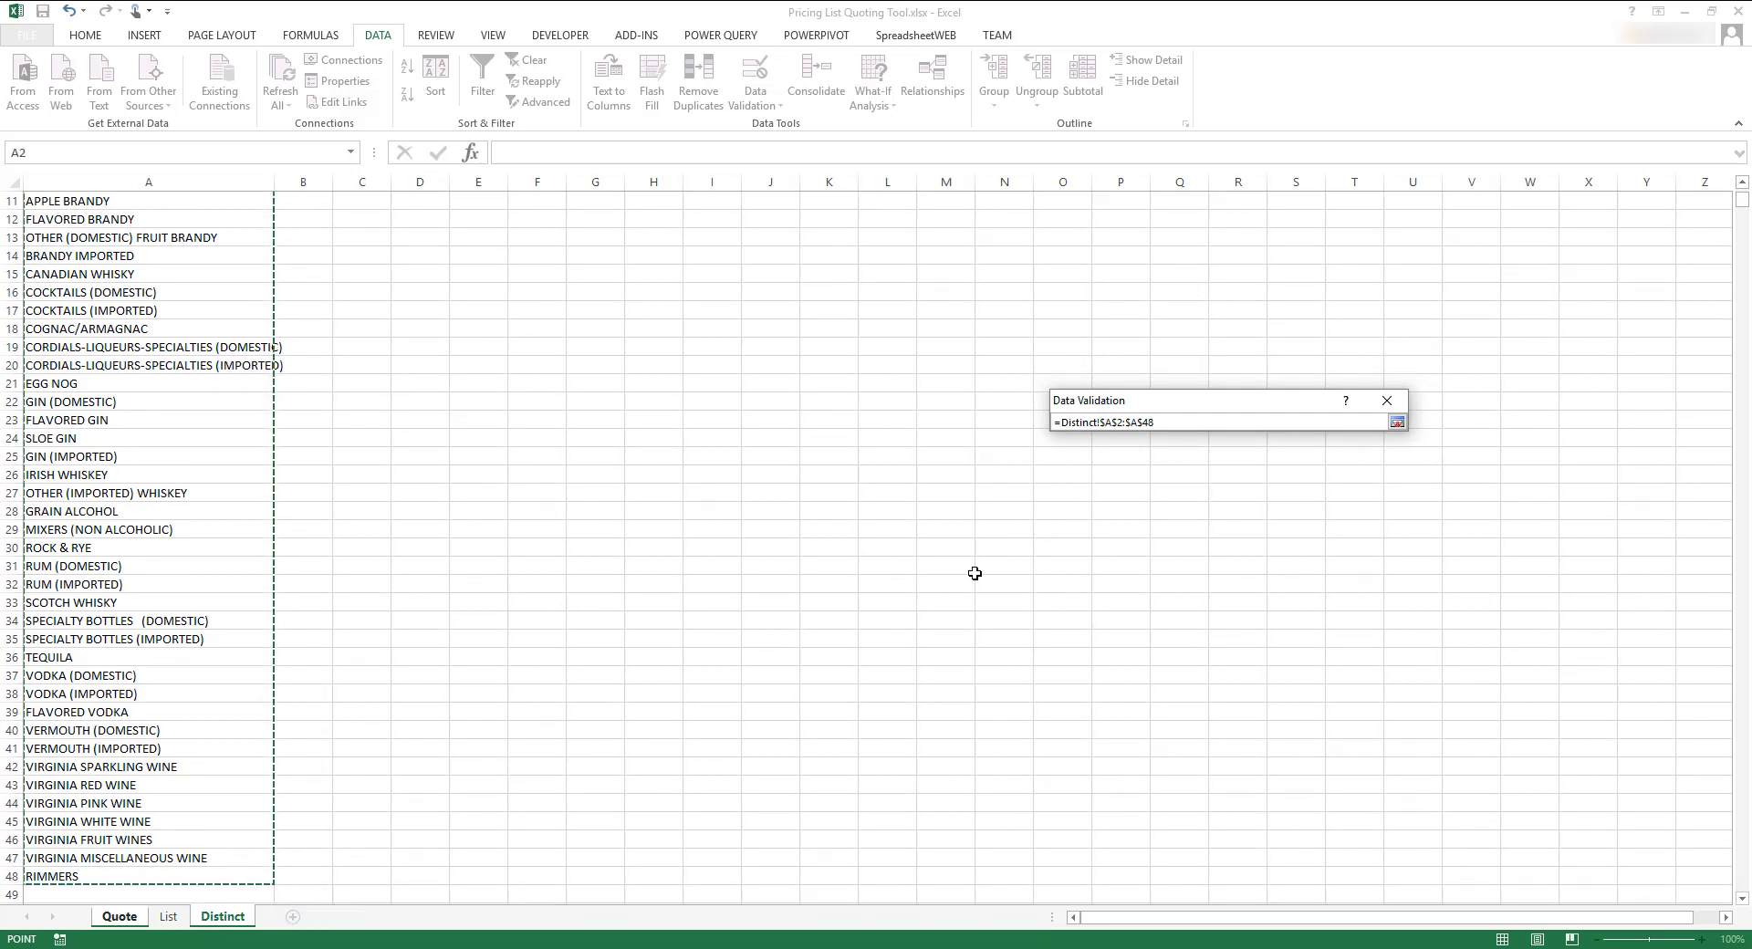
left_click(1397, 423)
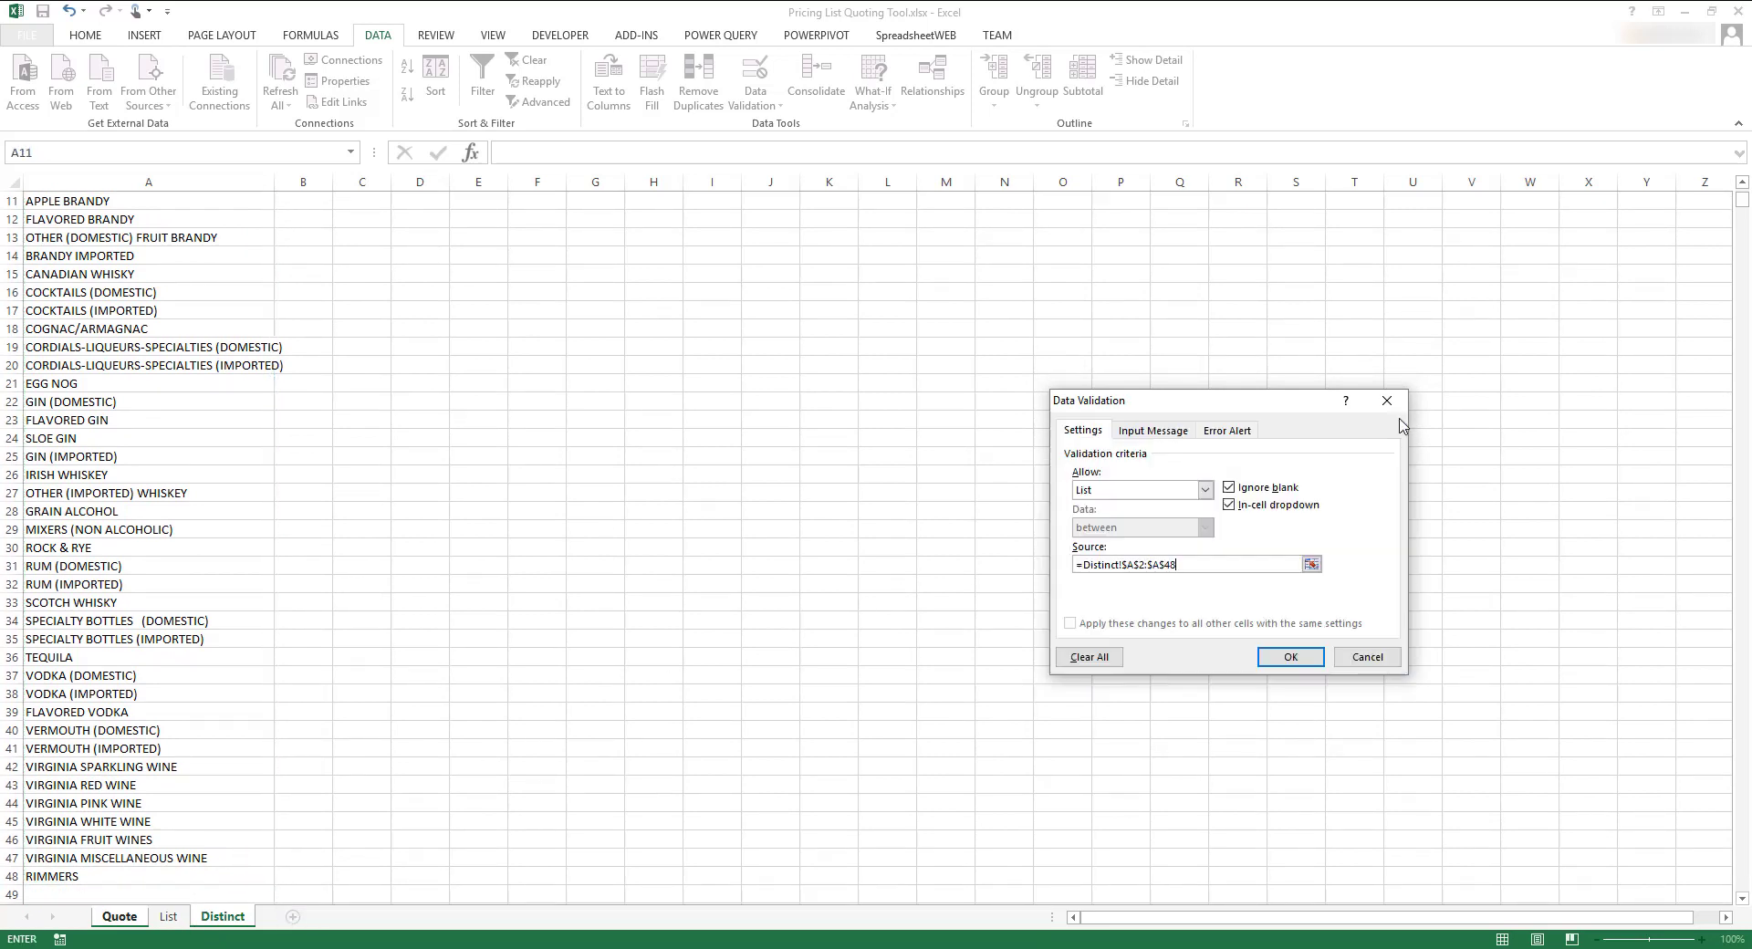
left_click(1289, 657)
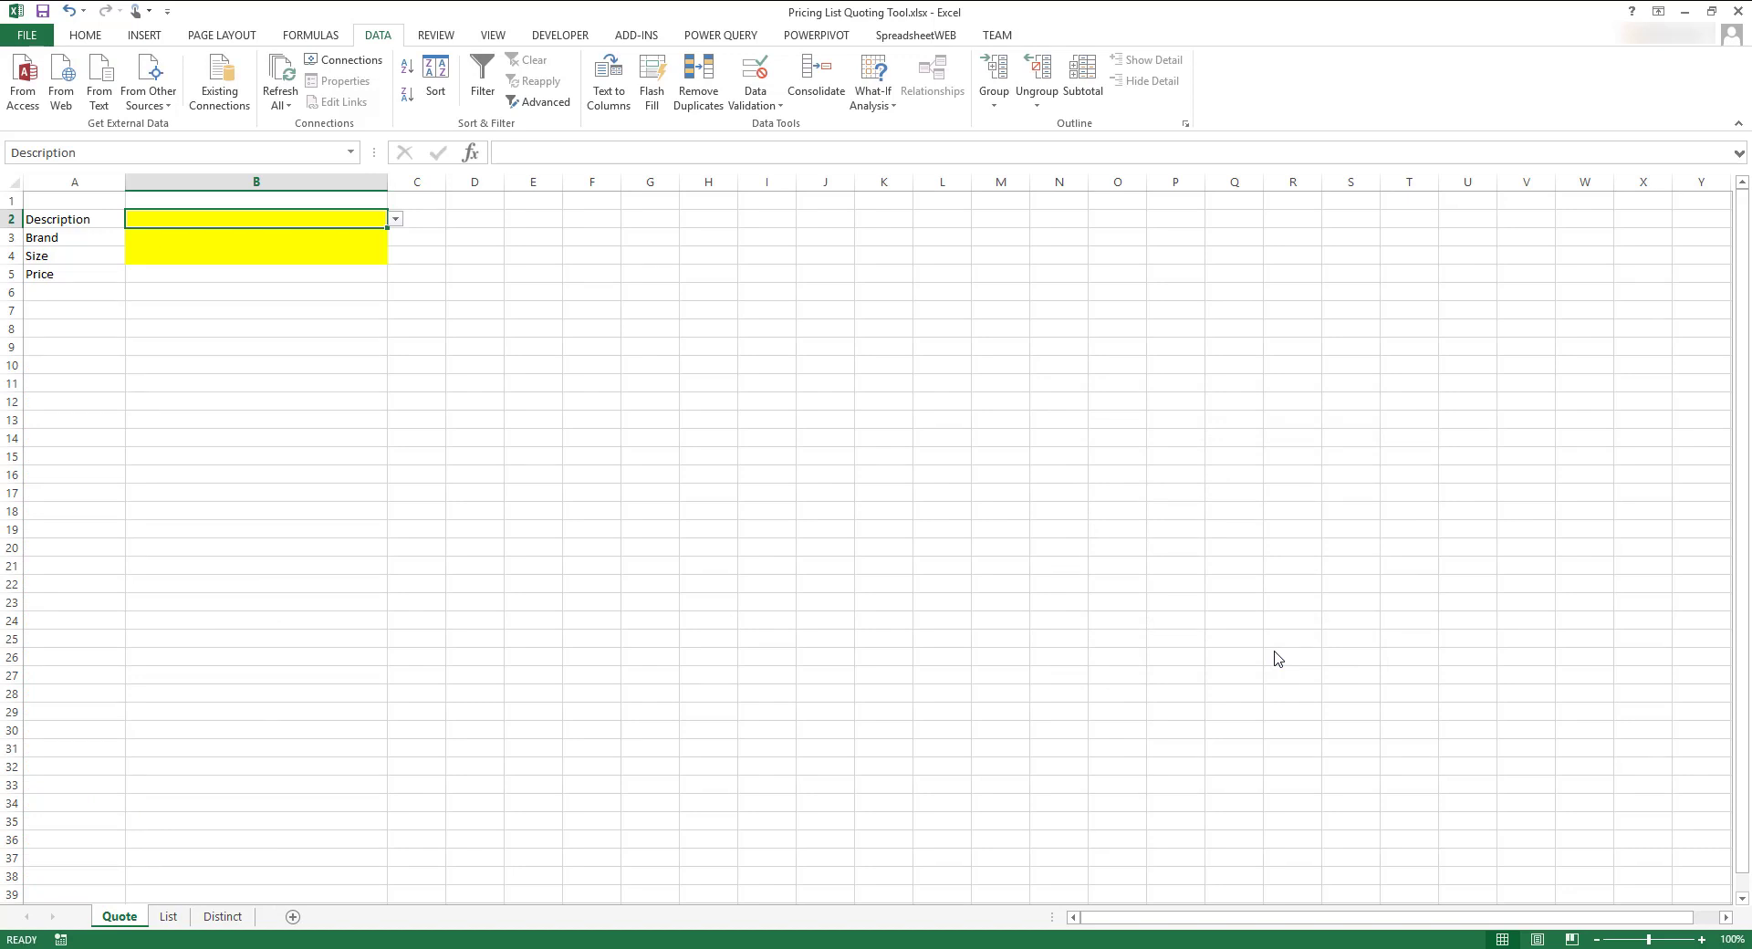
Copy List column B (Brand) and paste it starting at Distinct!B1.
left_click(170, 917)
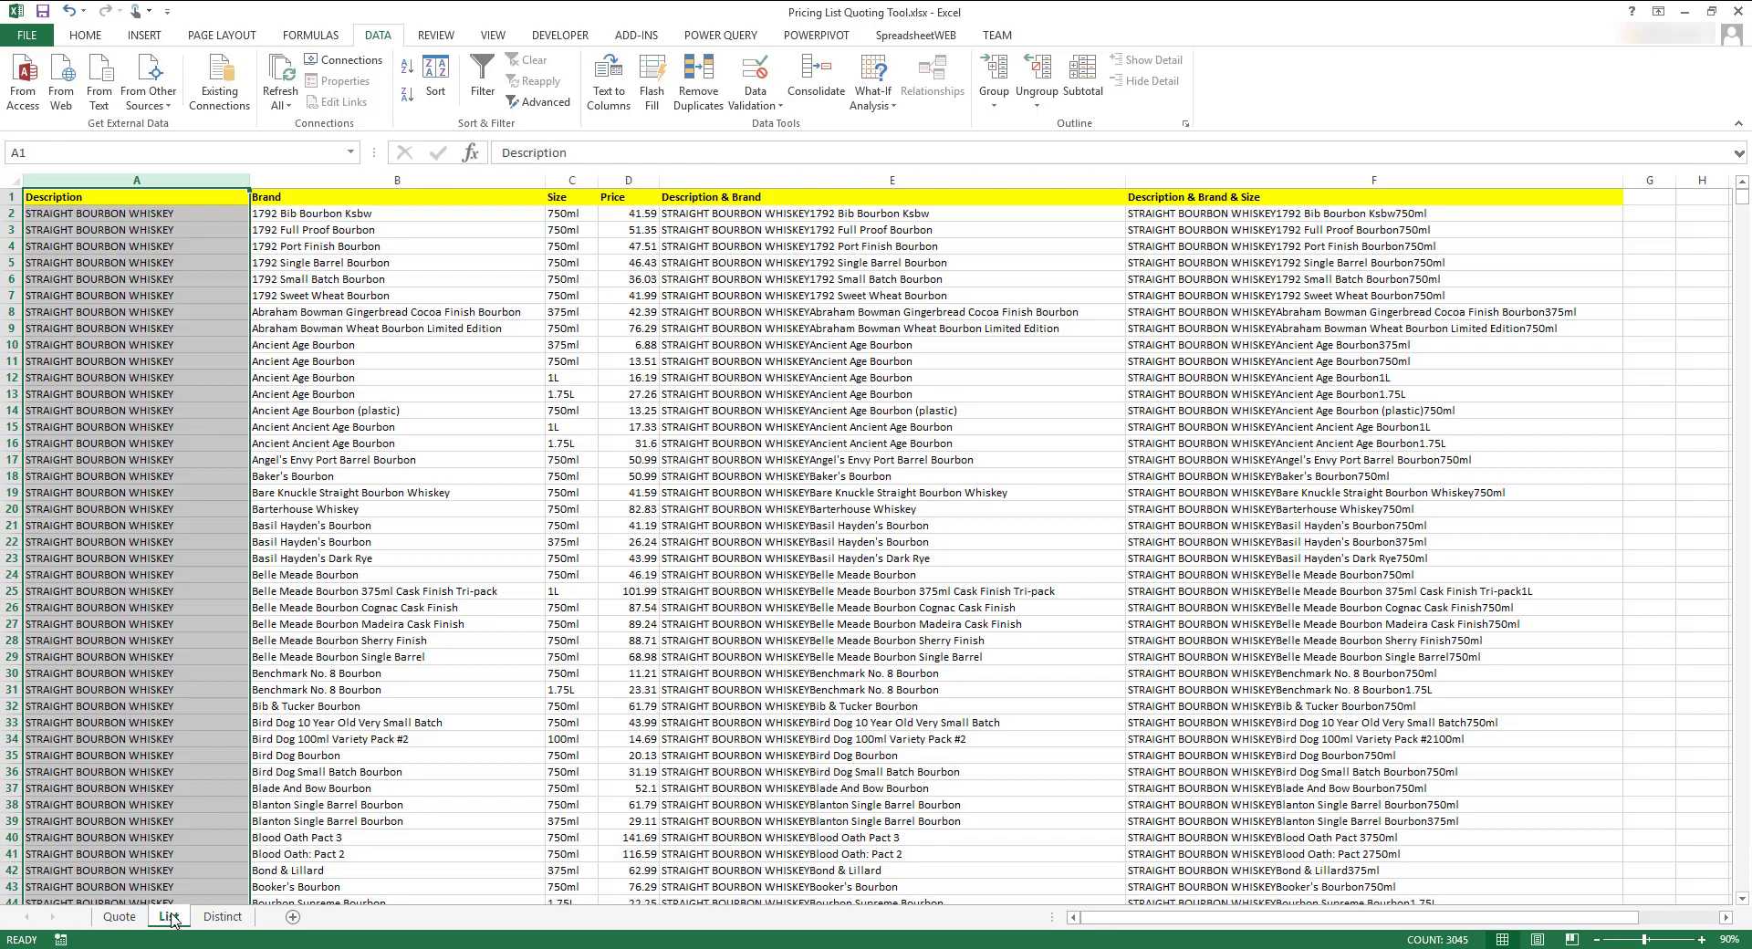
left_click(395, 178)
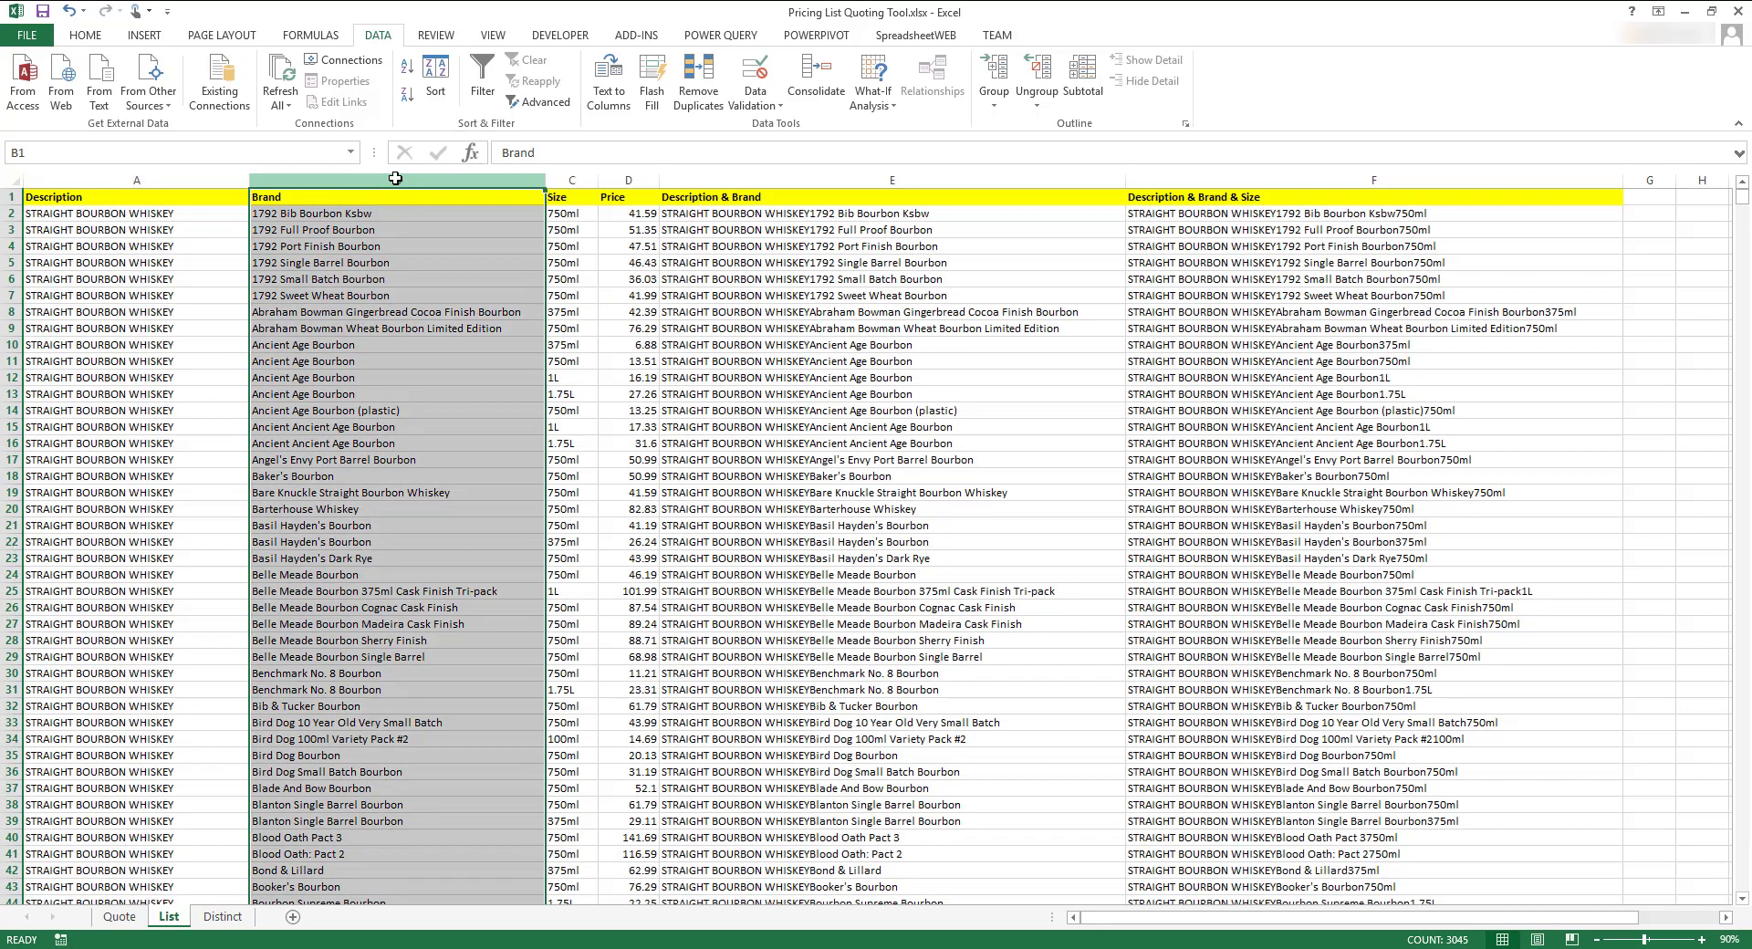
key("ctrl+c")
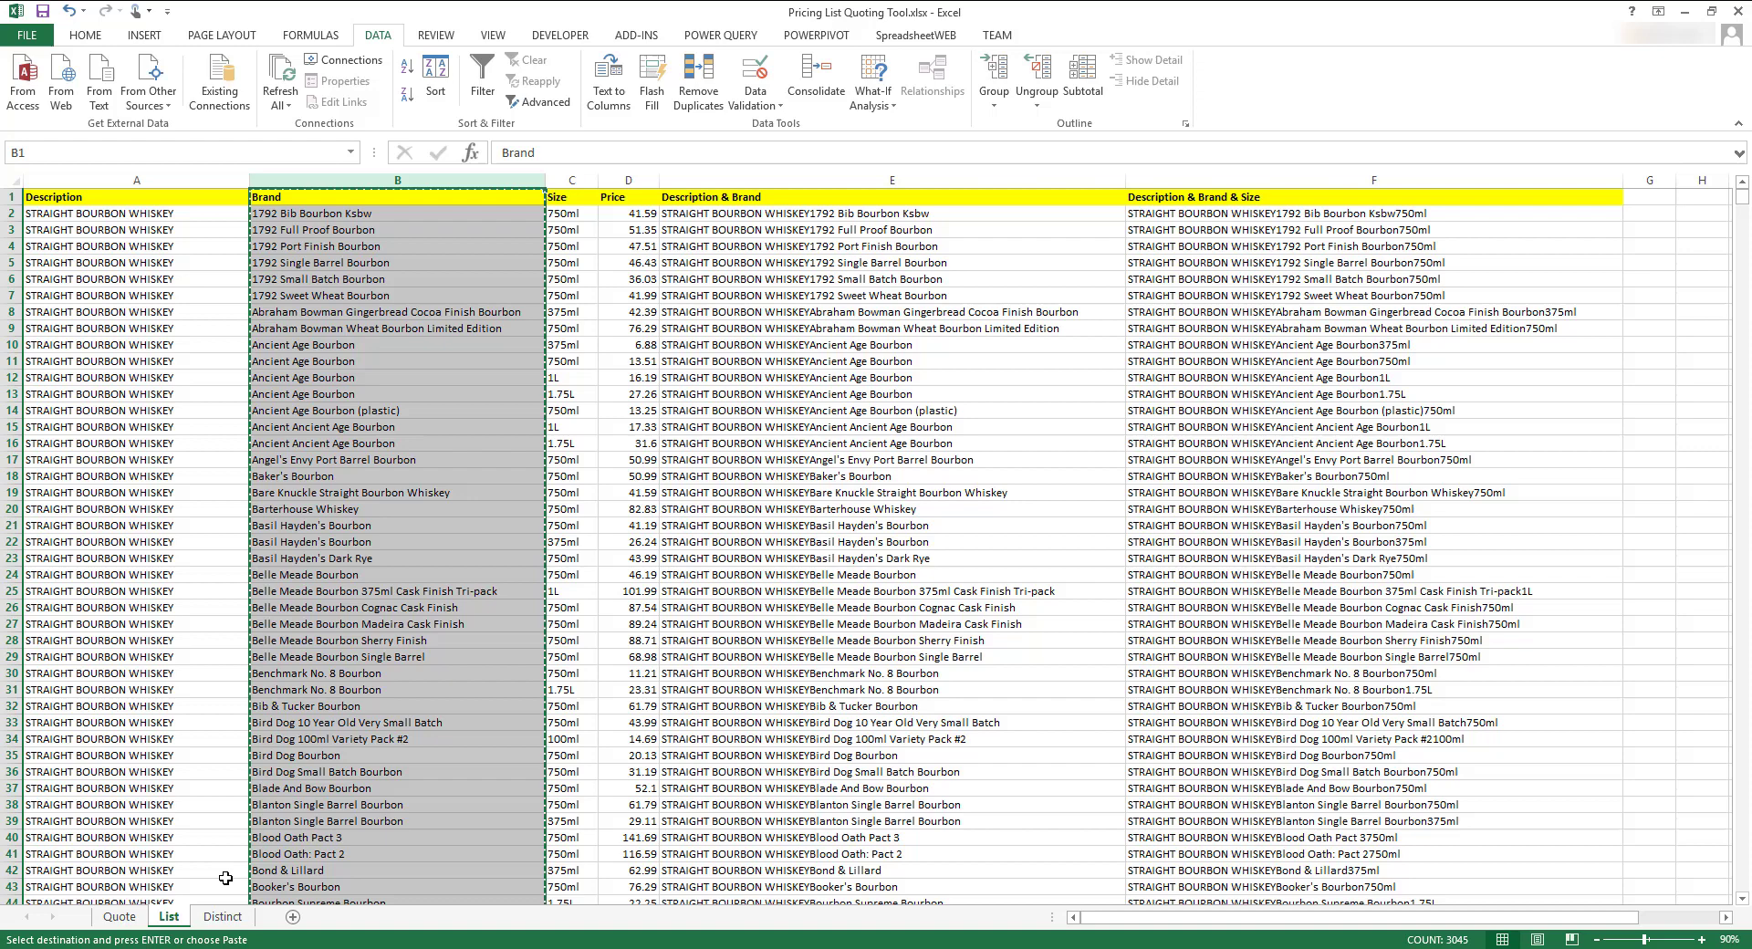
left_click(223, 916)
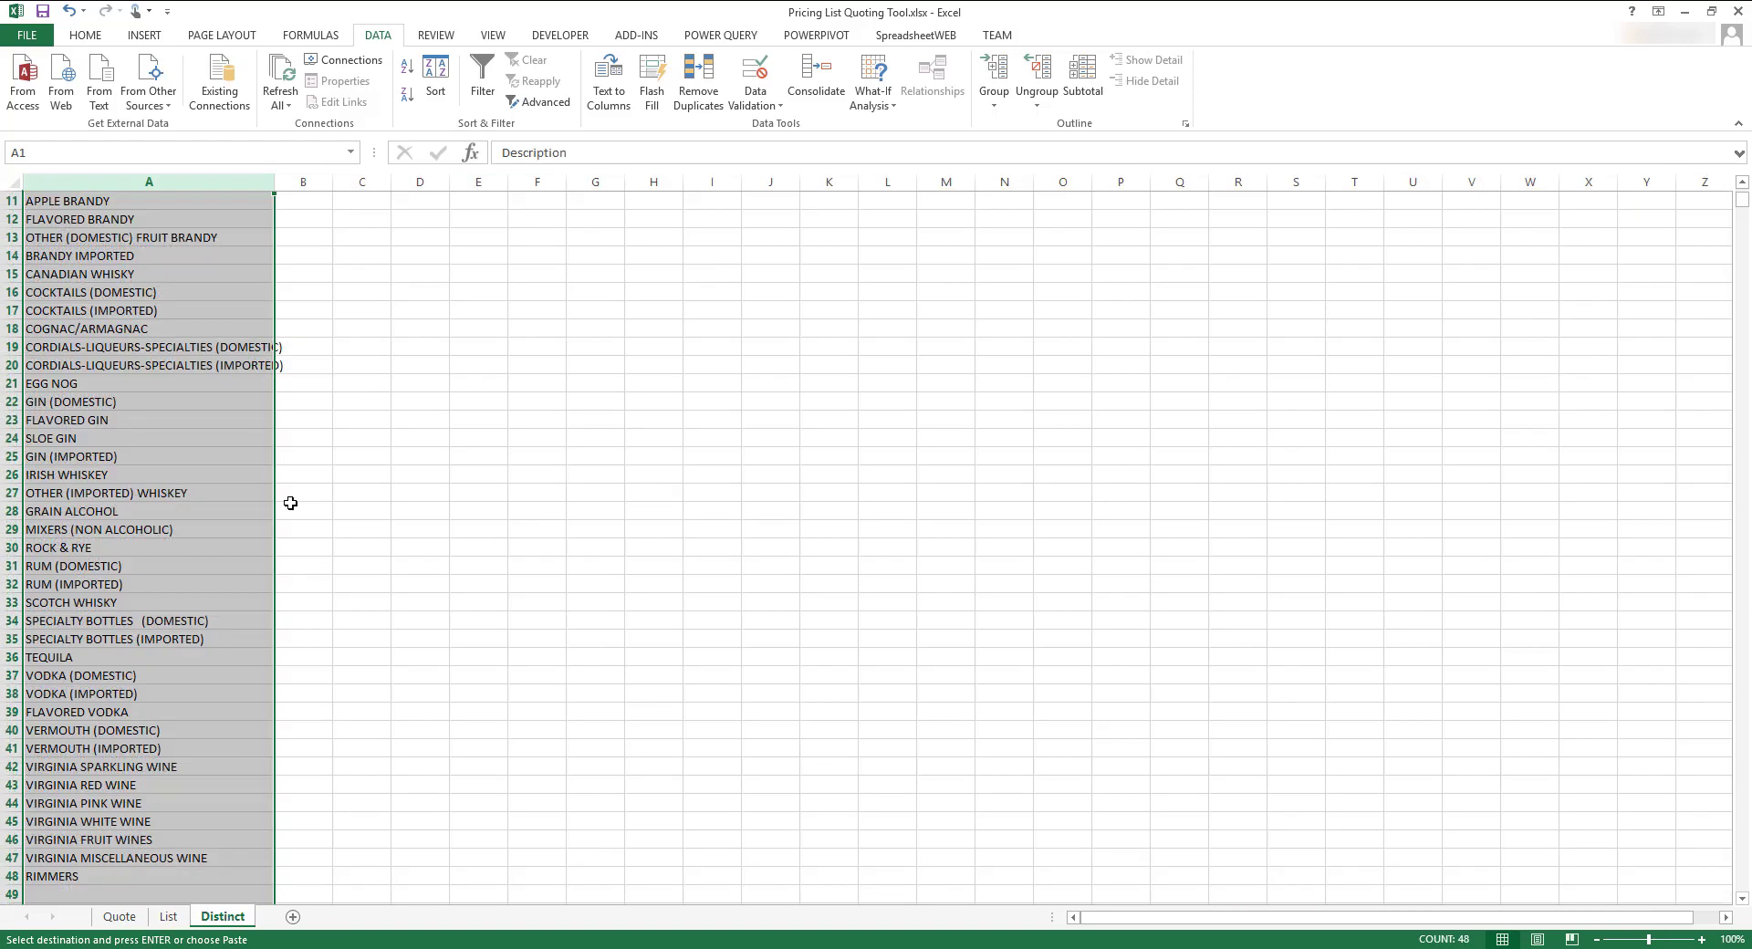
scroll(363, 271, "up", 4)
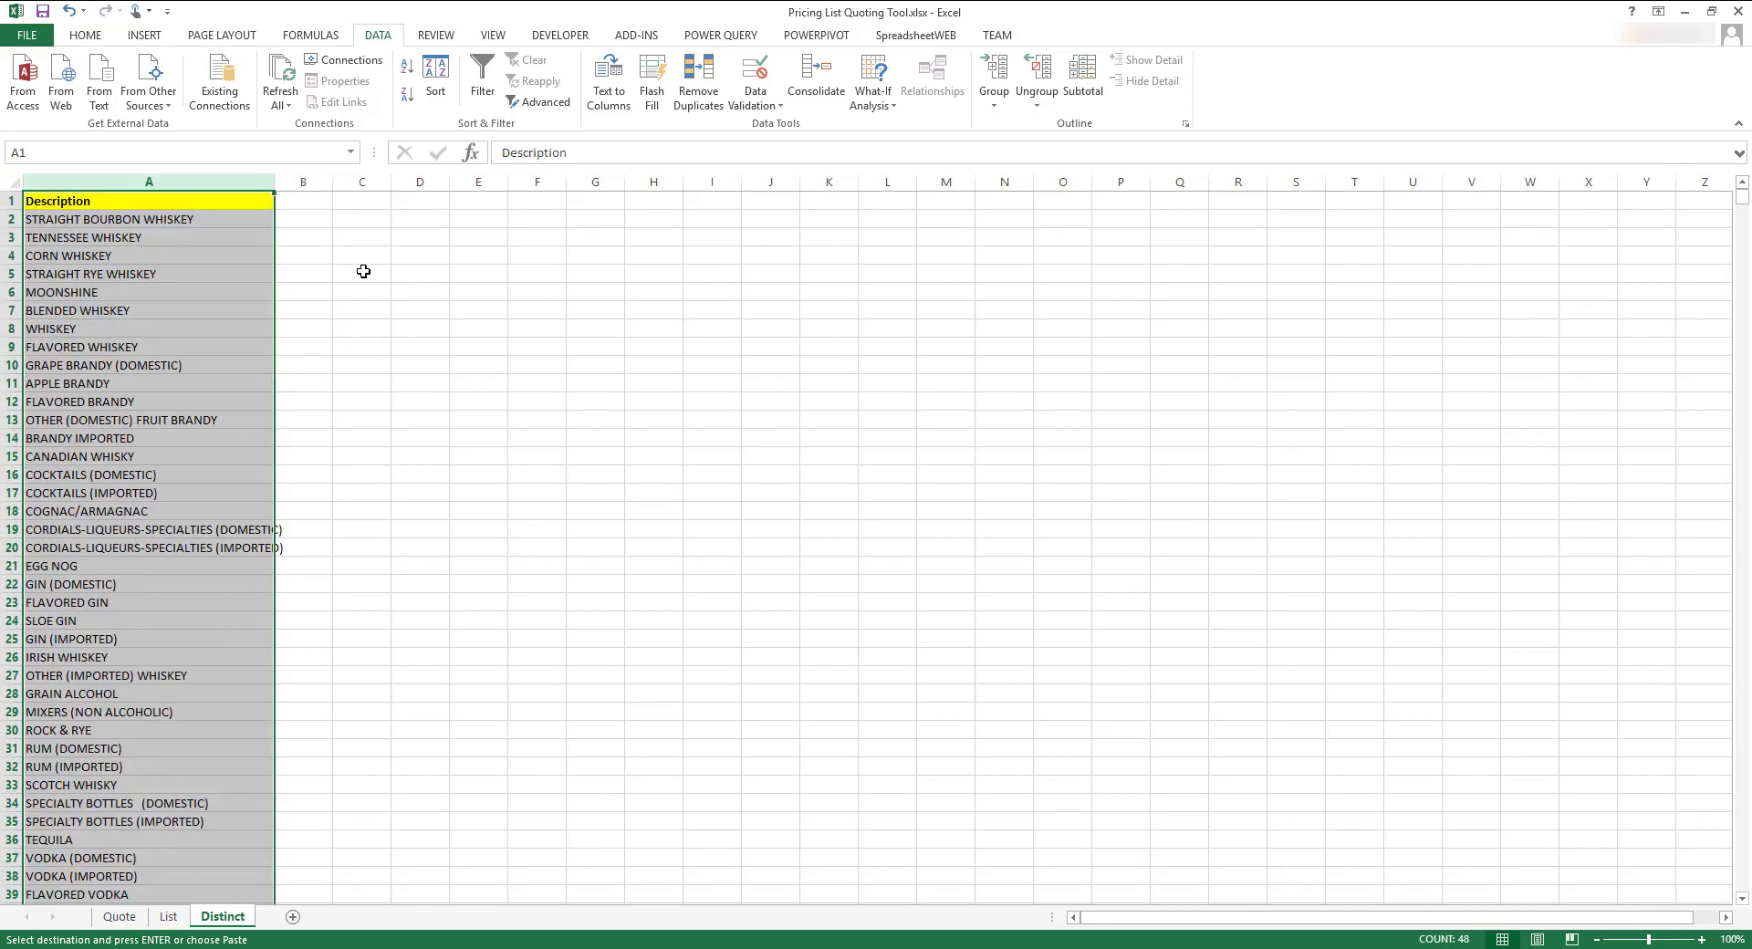
left_click(318, 193)
key("ctrl+v")
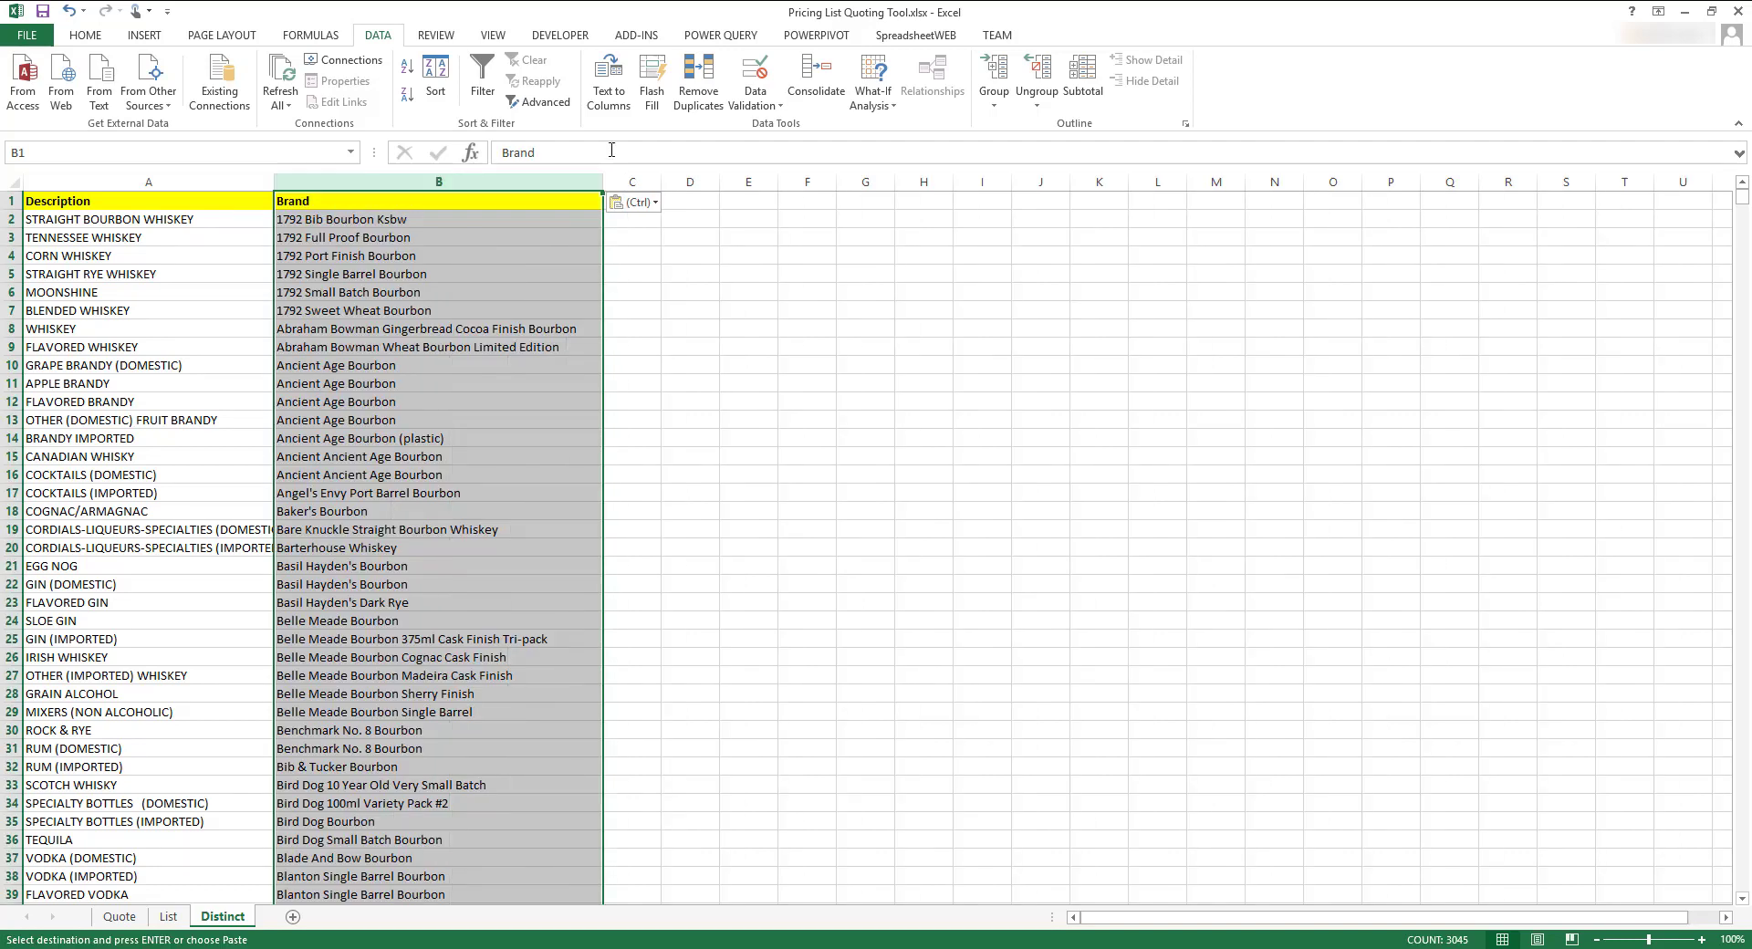
Remove duplicates on the Brand column only, dropping 830 and keeping 2214 unique brands.
left_click(698, 81)
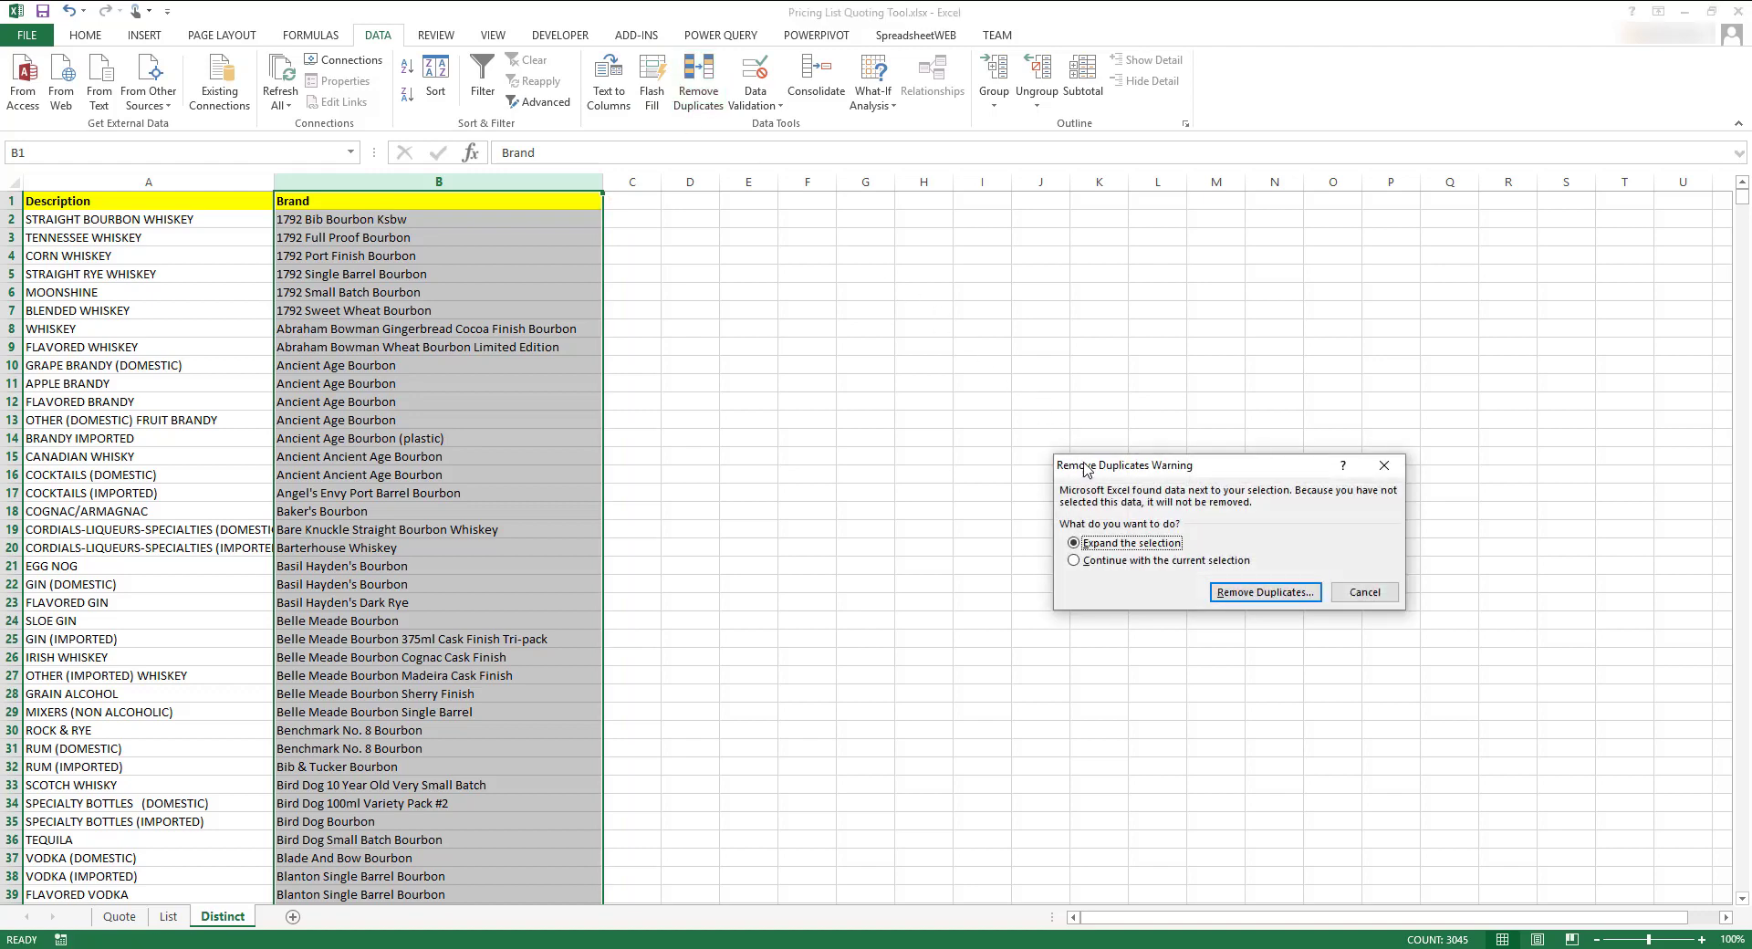
left_click(1152, 562)
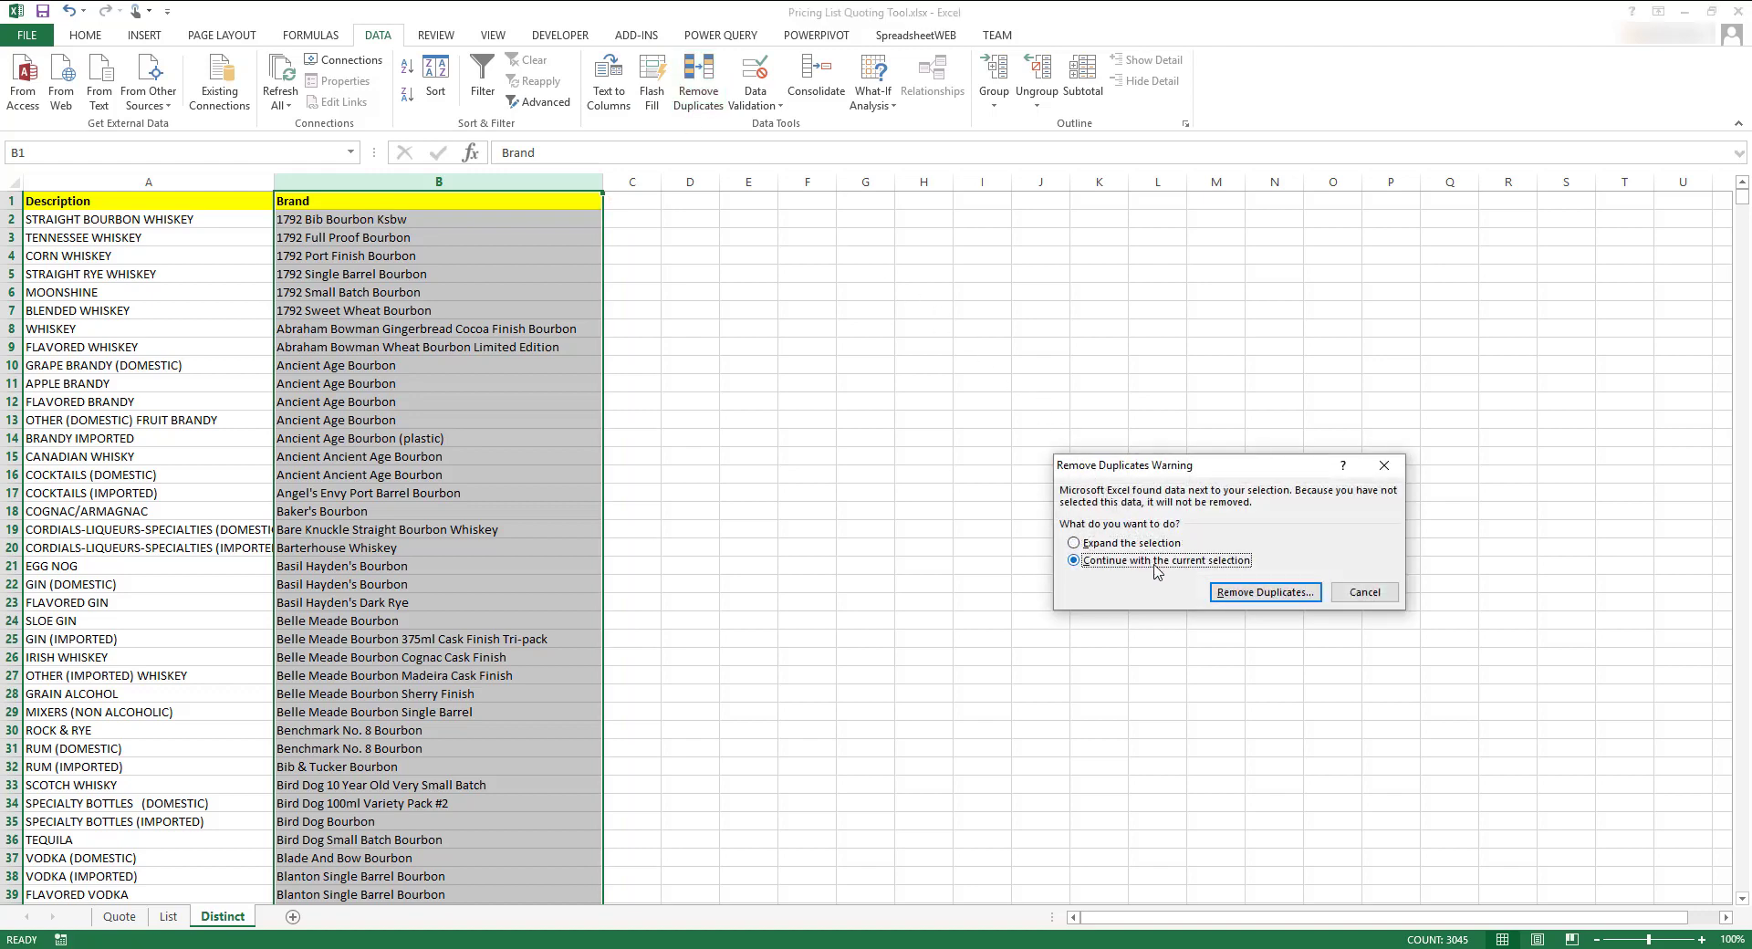
left_click(1289, 598)
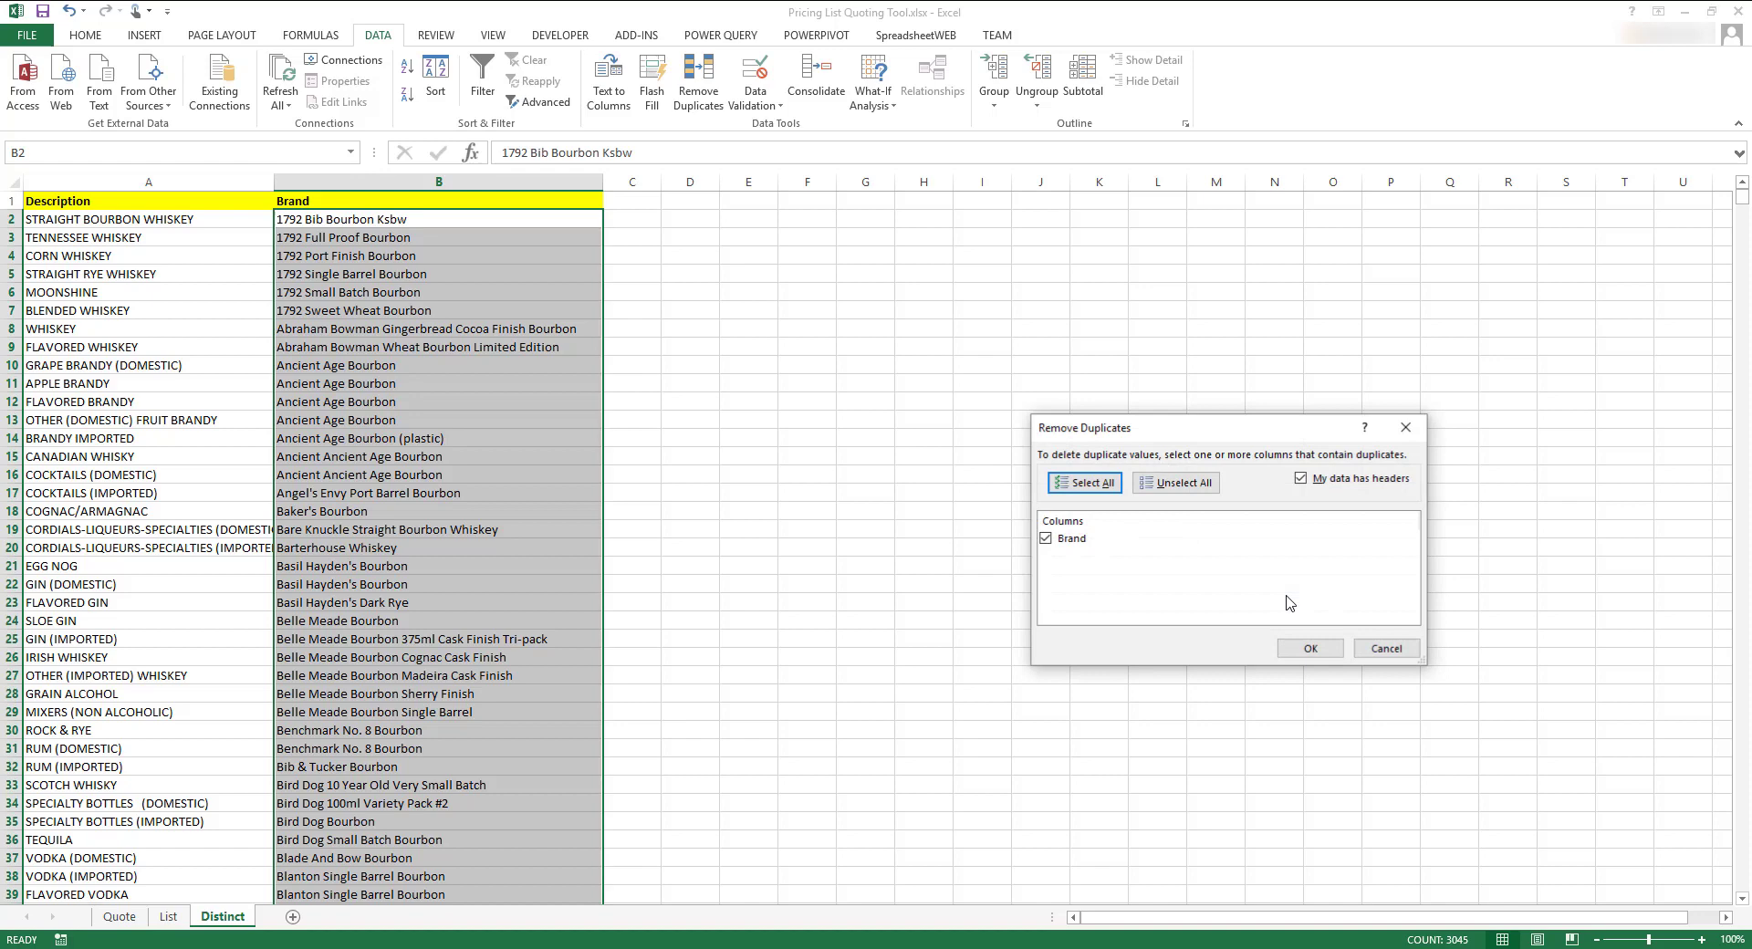
left_click(1307, 649)
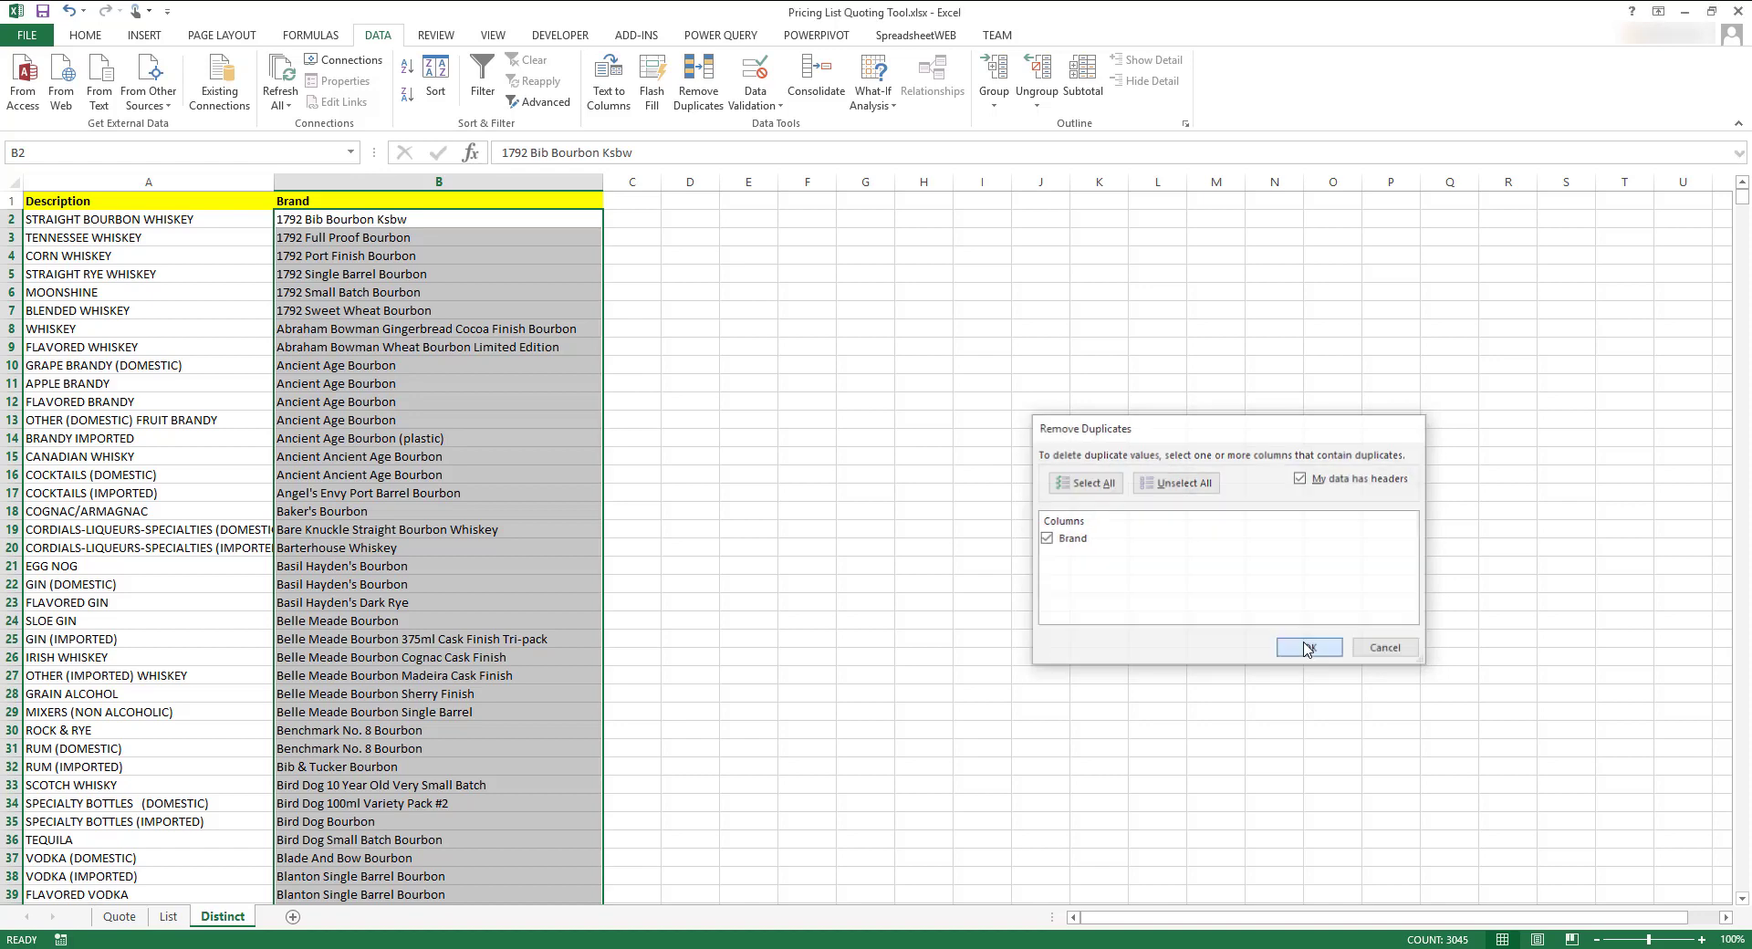
left_click(889, 539)
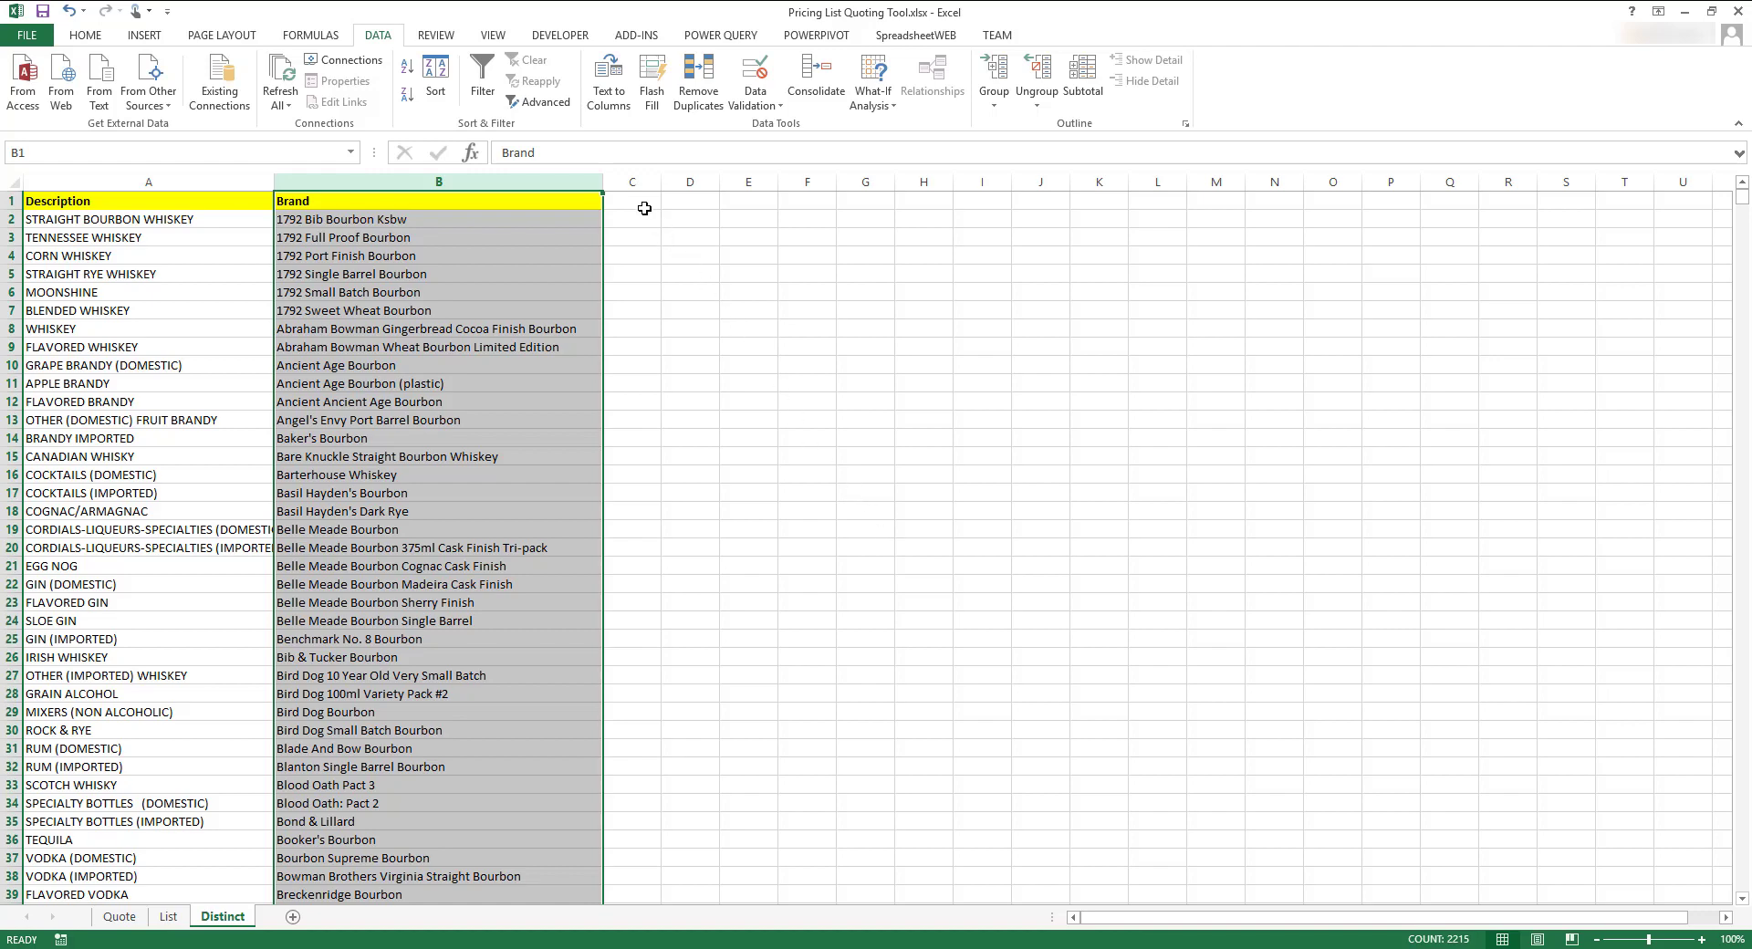
Add the header 'Description Distinct & Brand Distinct' in C1.
left_click(643, 201)
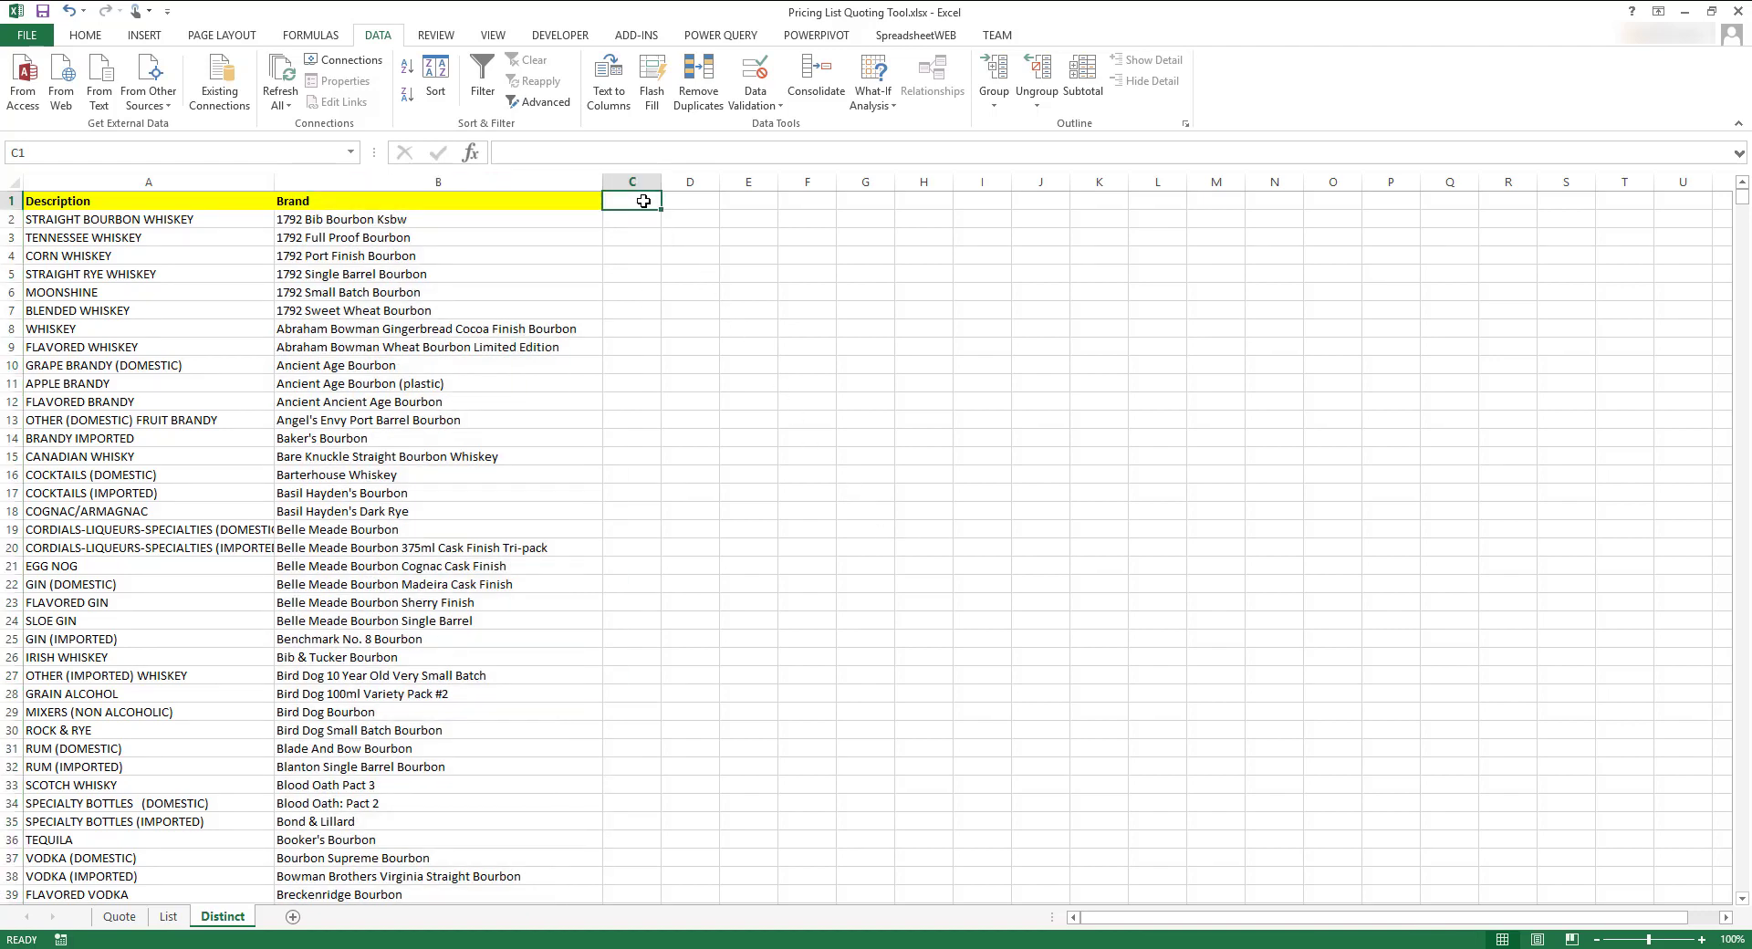
type("Descri")
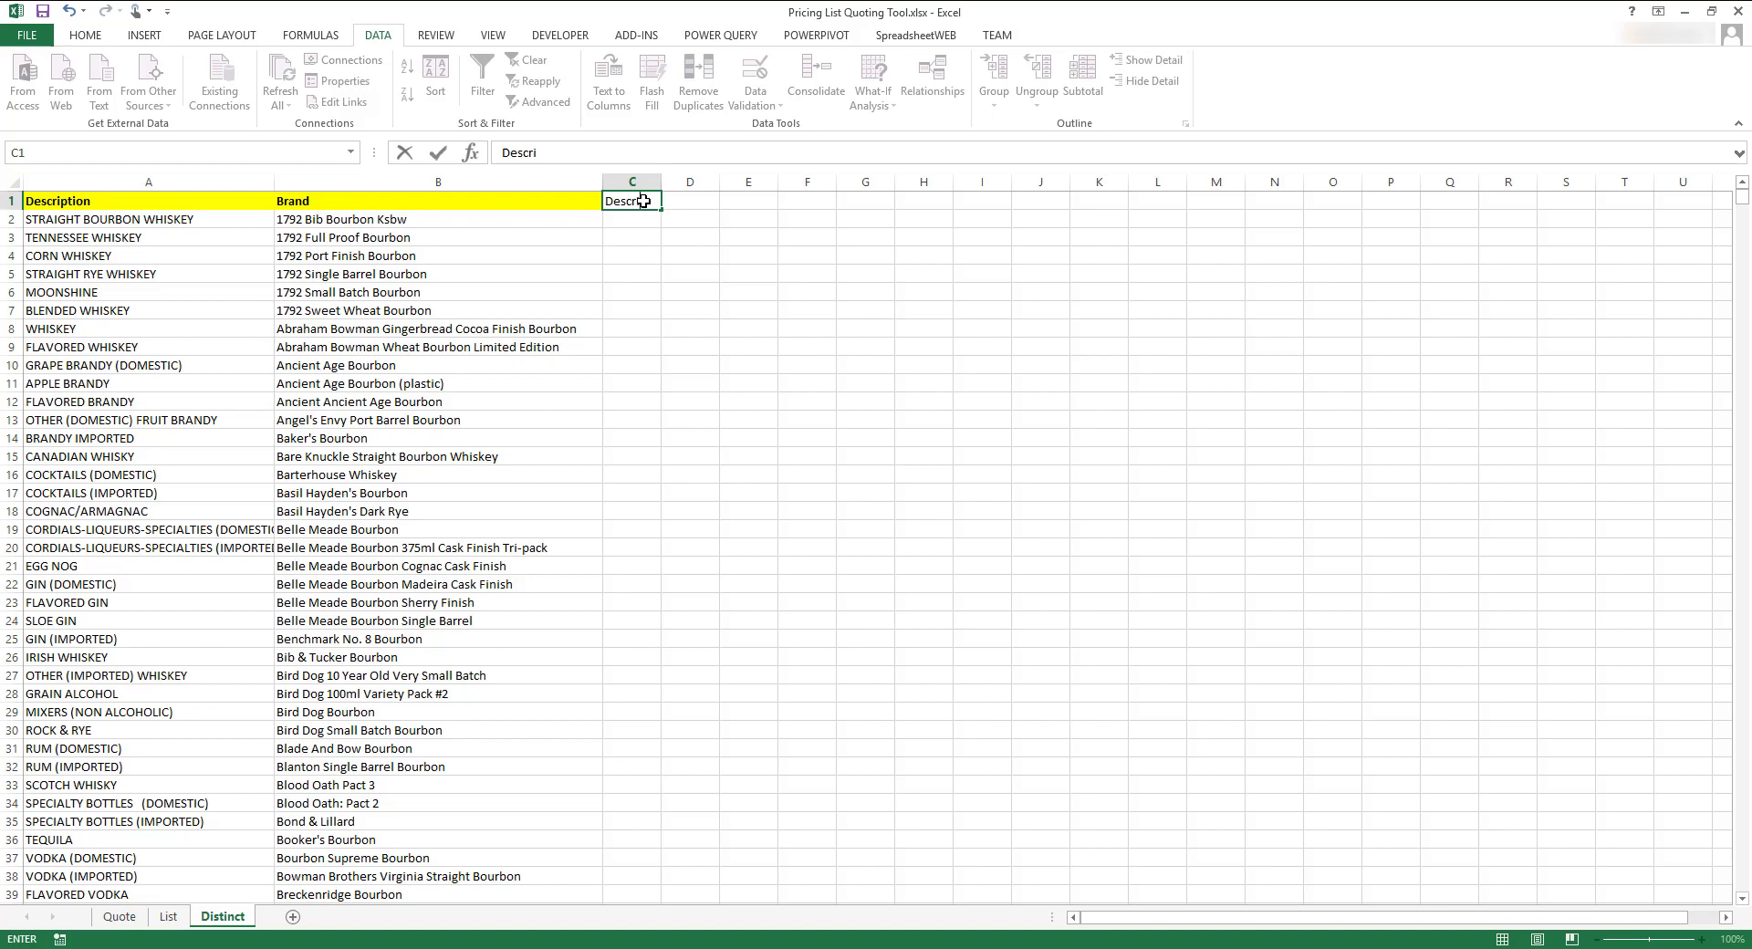
type("ption Distinct & Bran")
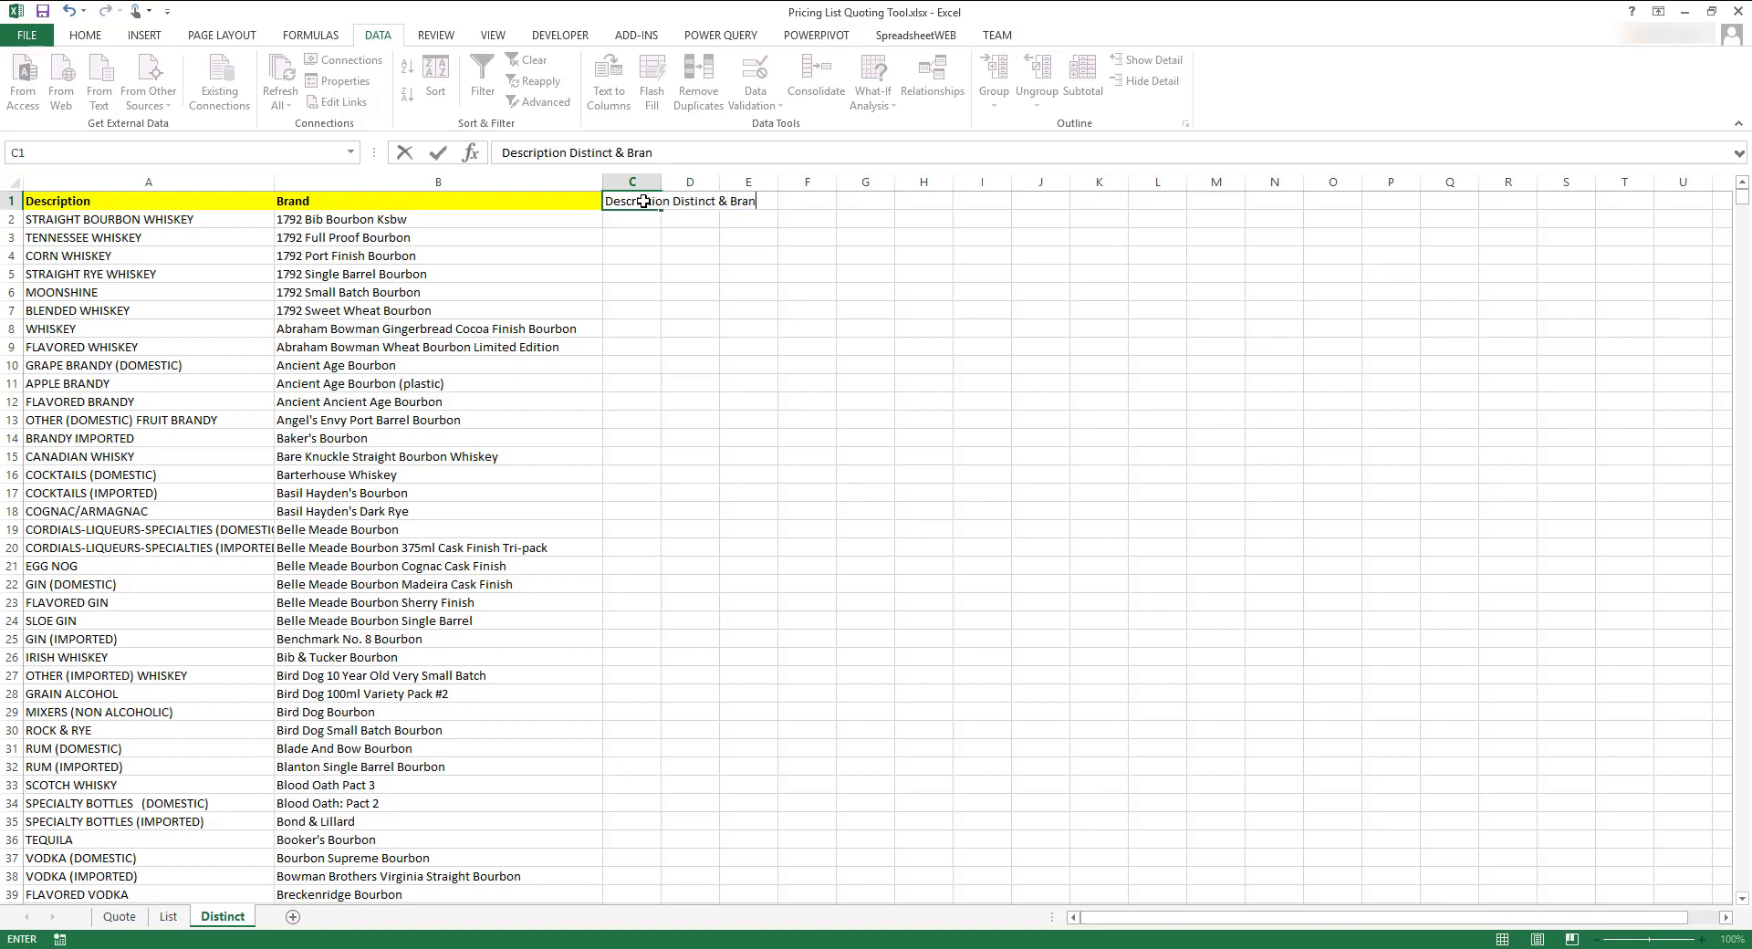
type("d Distinct")
key("Return")
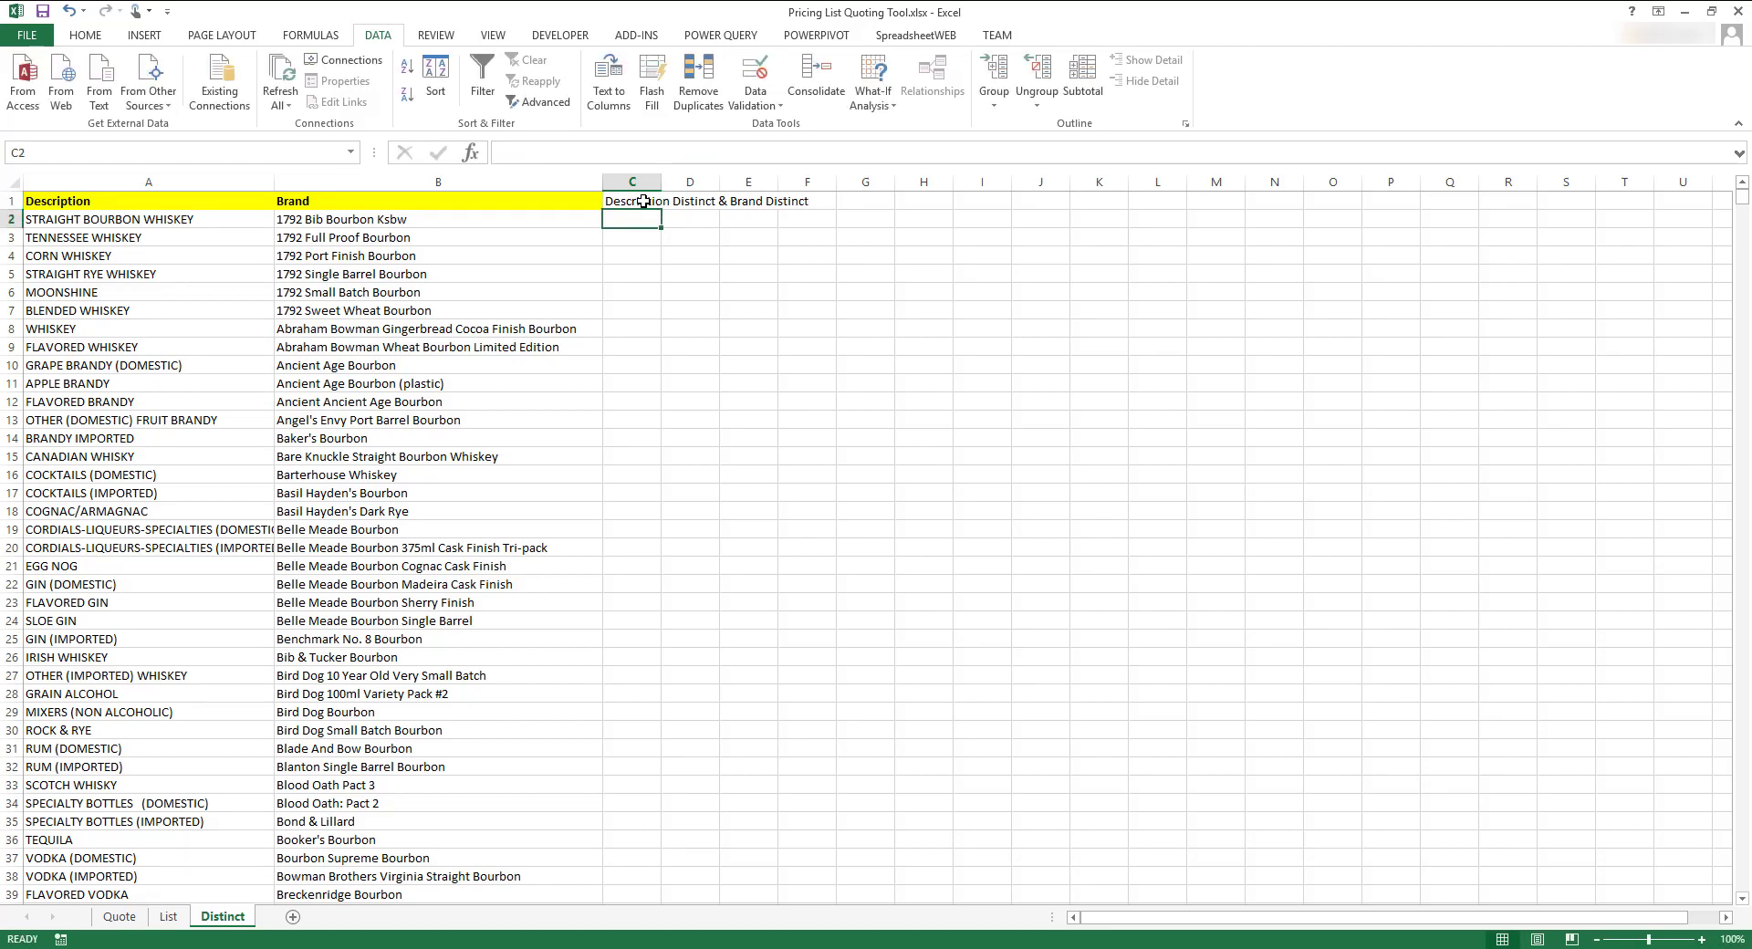
Enter =Quote!$B$2&B2 in C2, autofit column C, and fill it down to the last brand.
type("=")
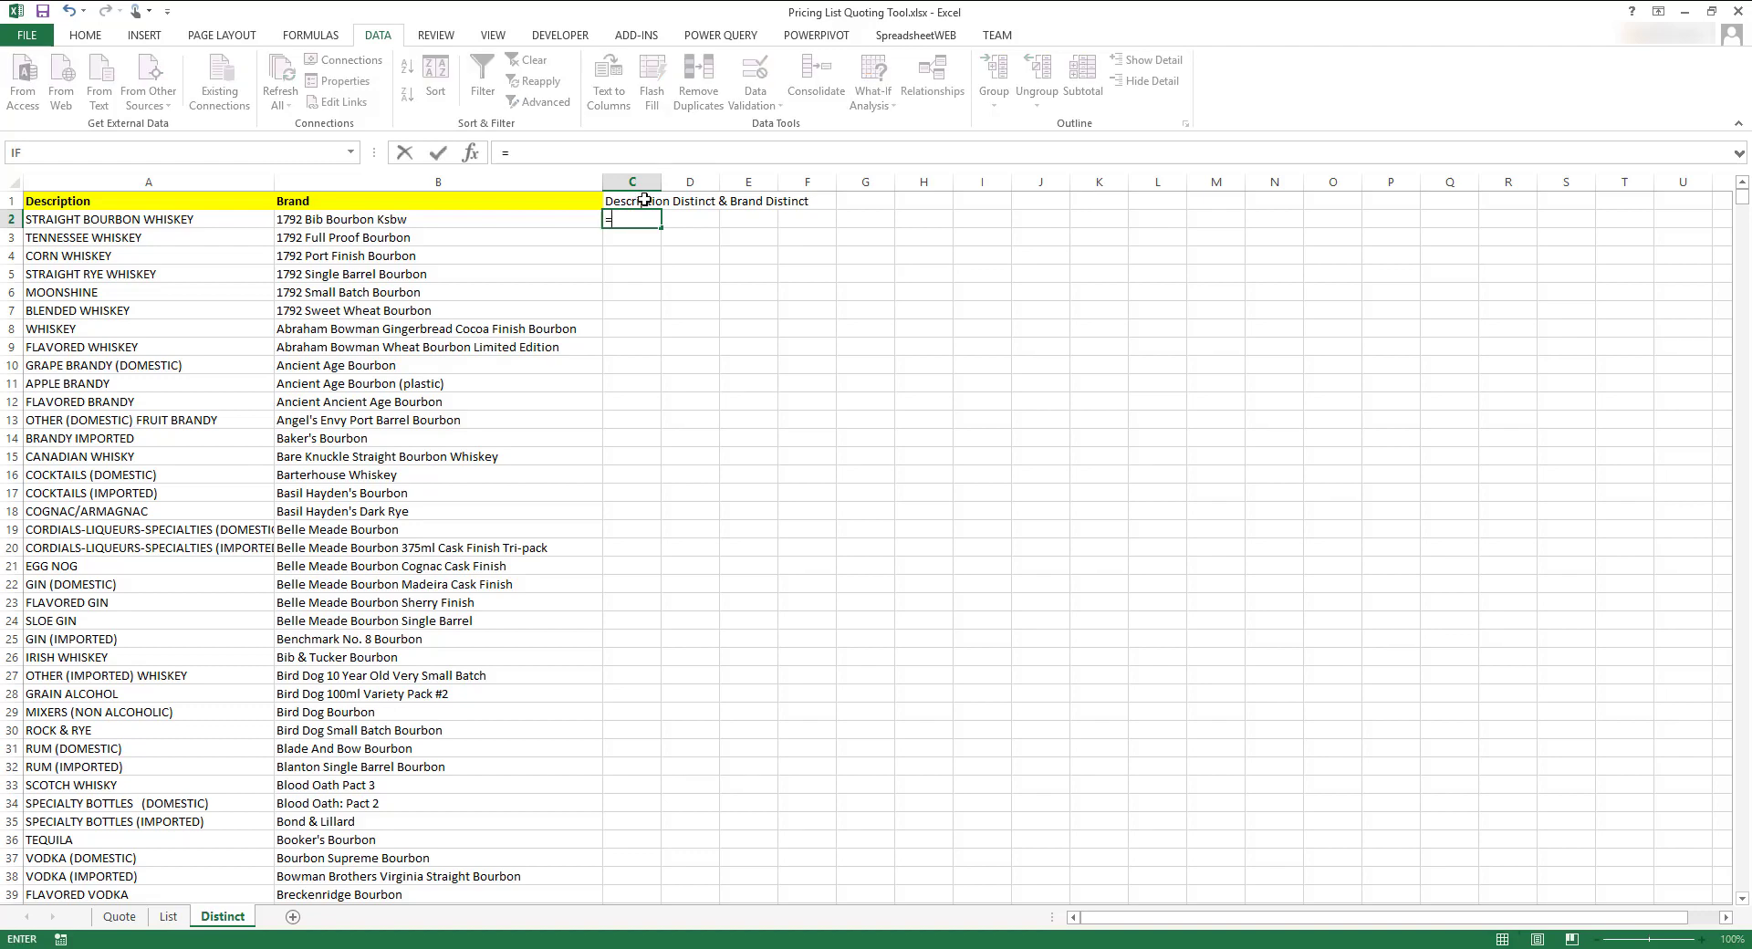
type("Qu")
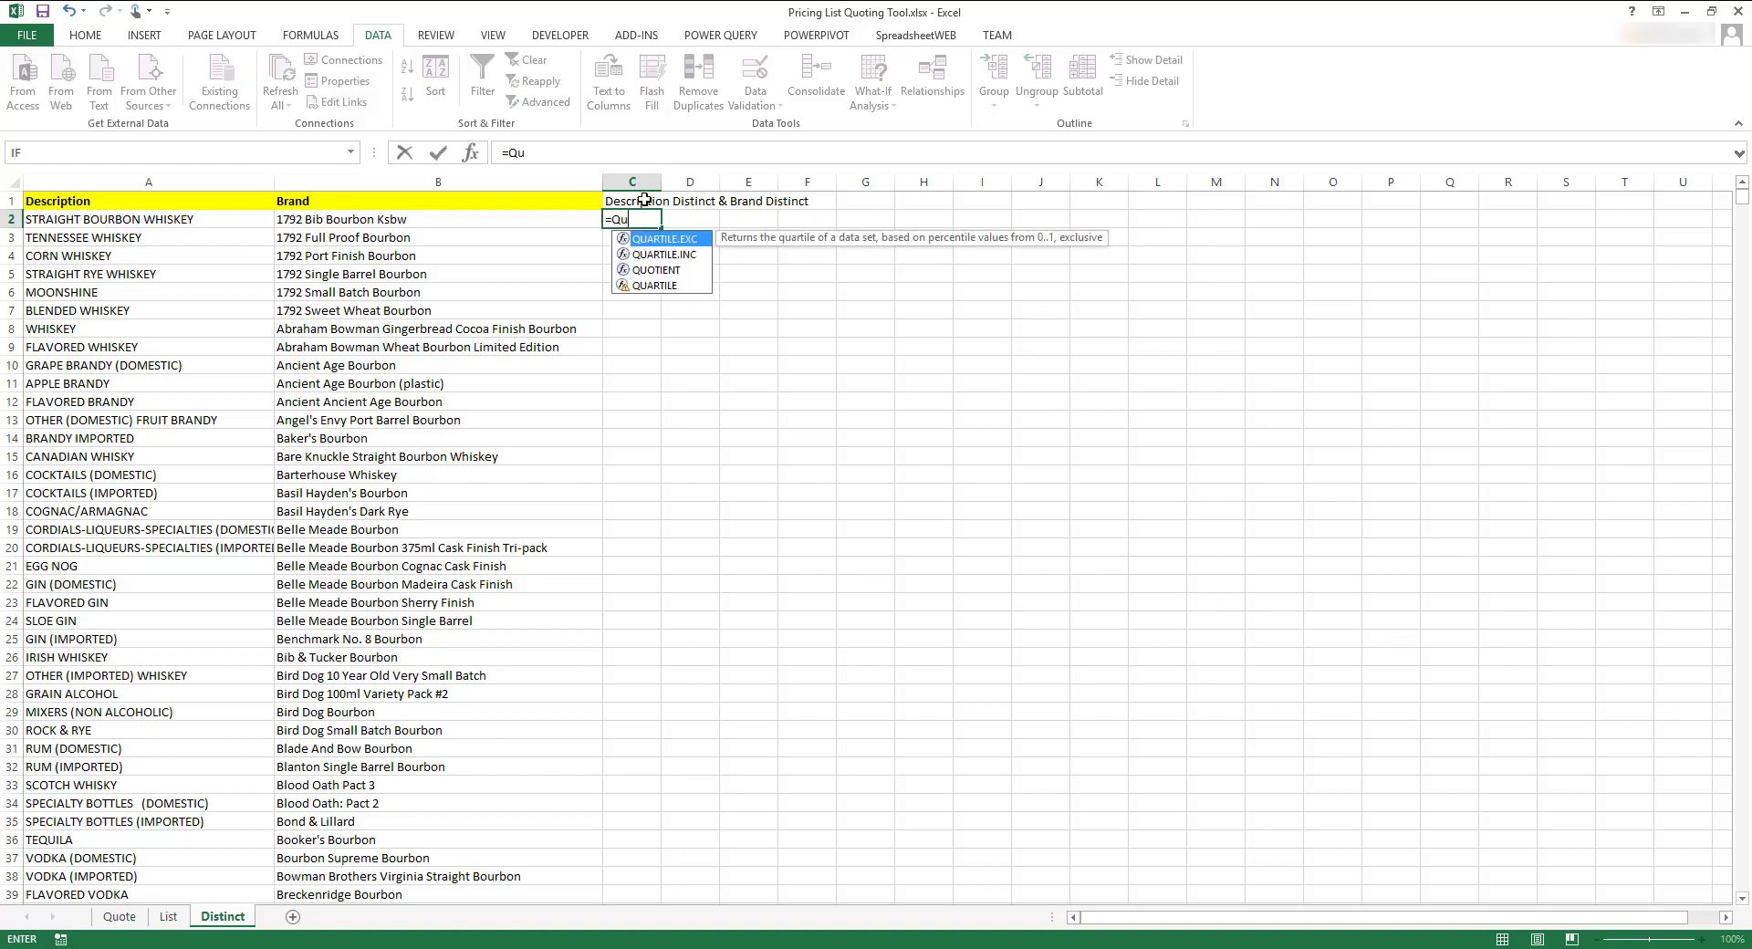
type("ote!")
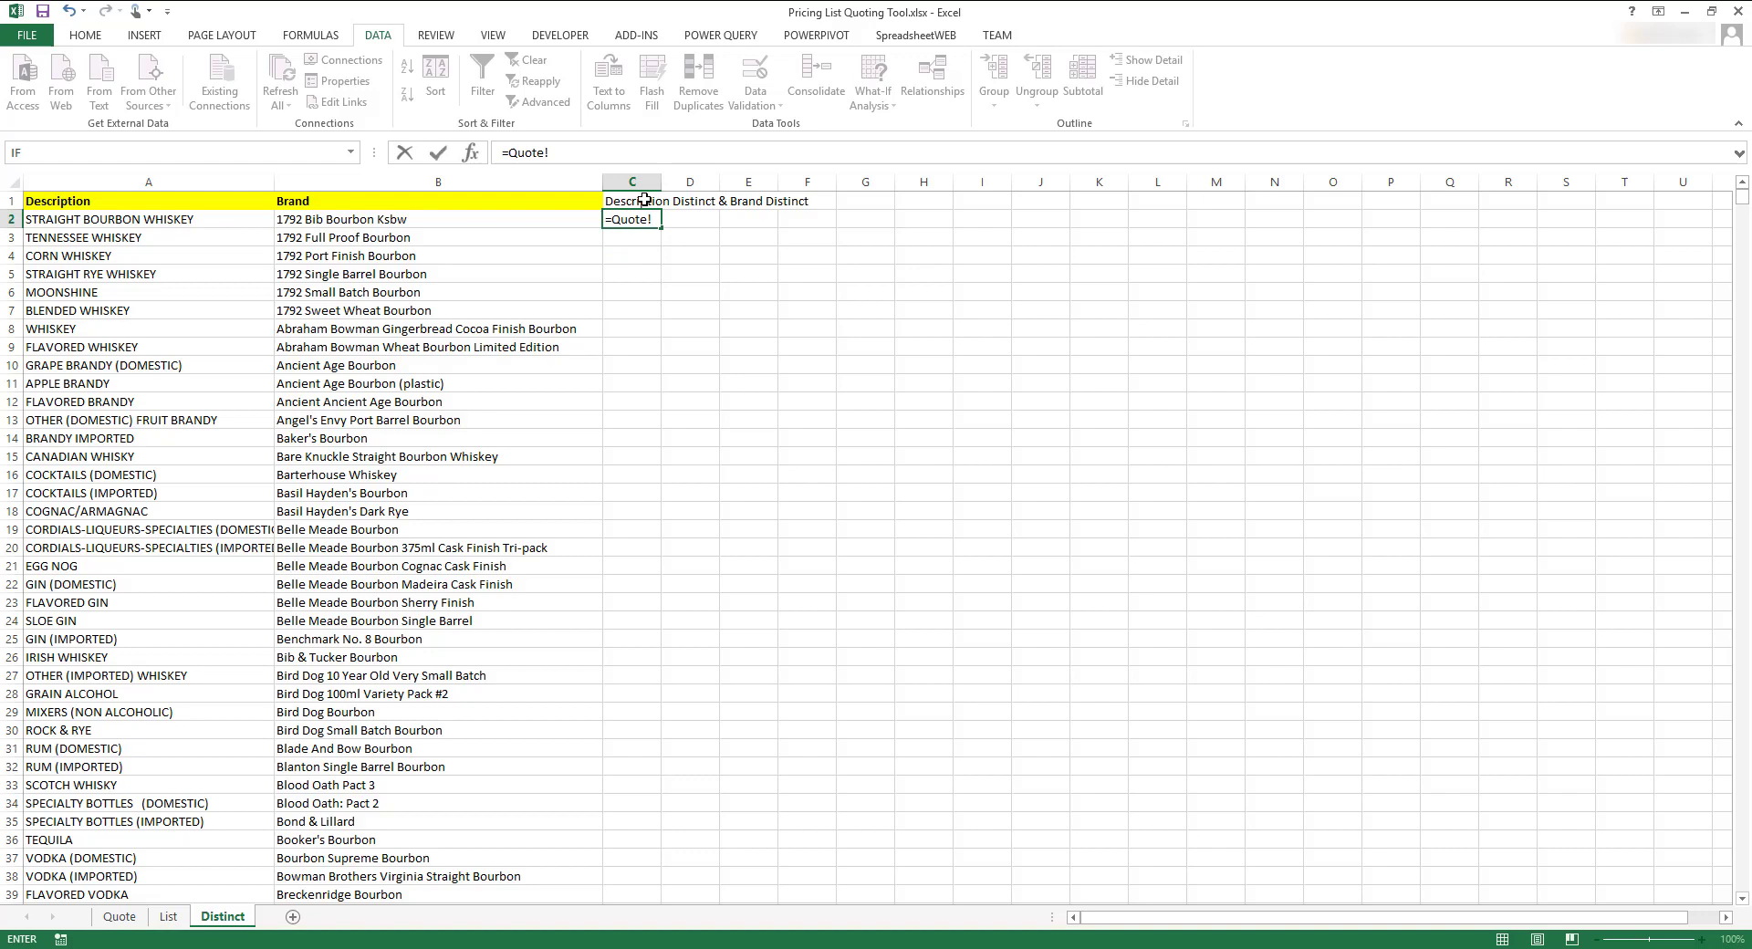
type("$B$2&B2")
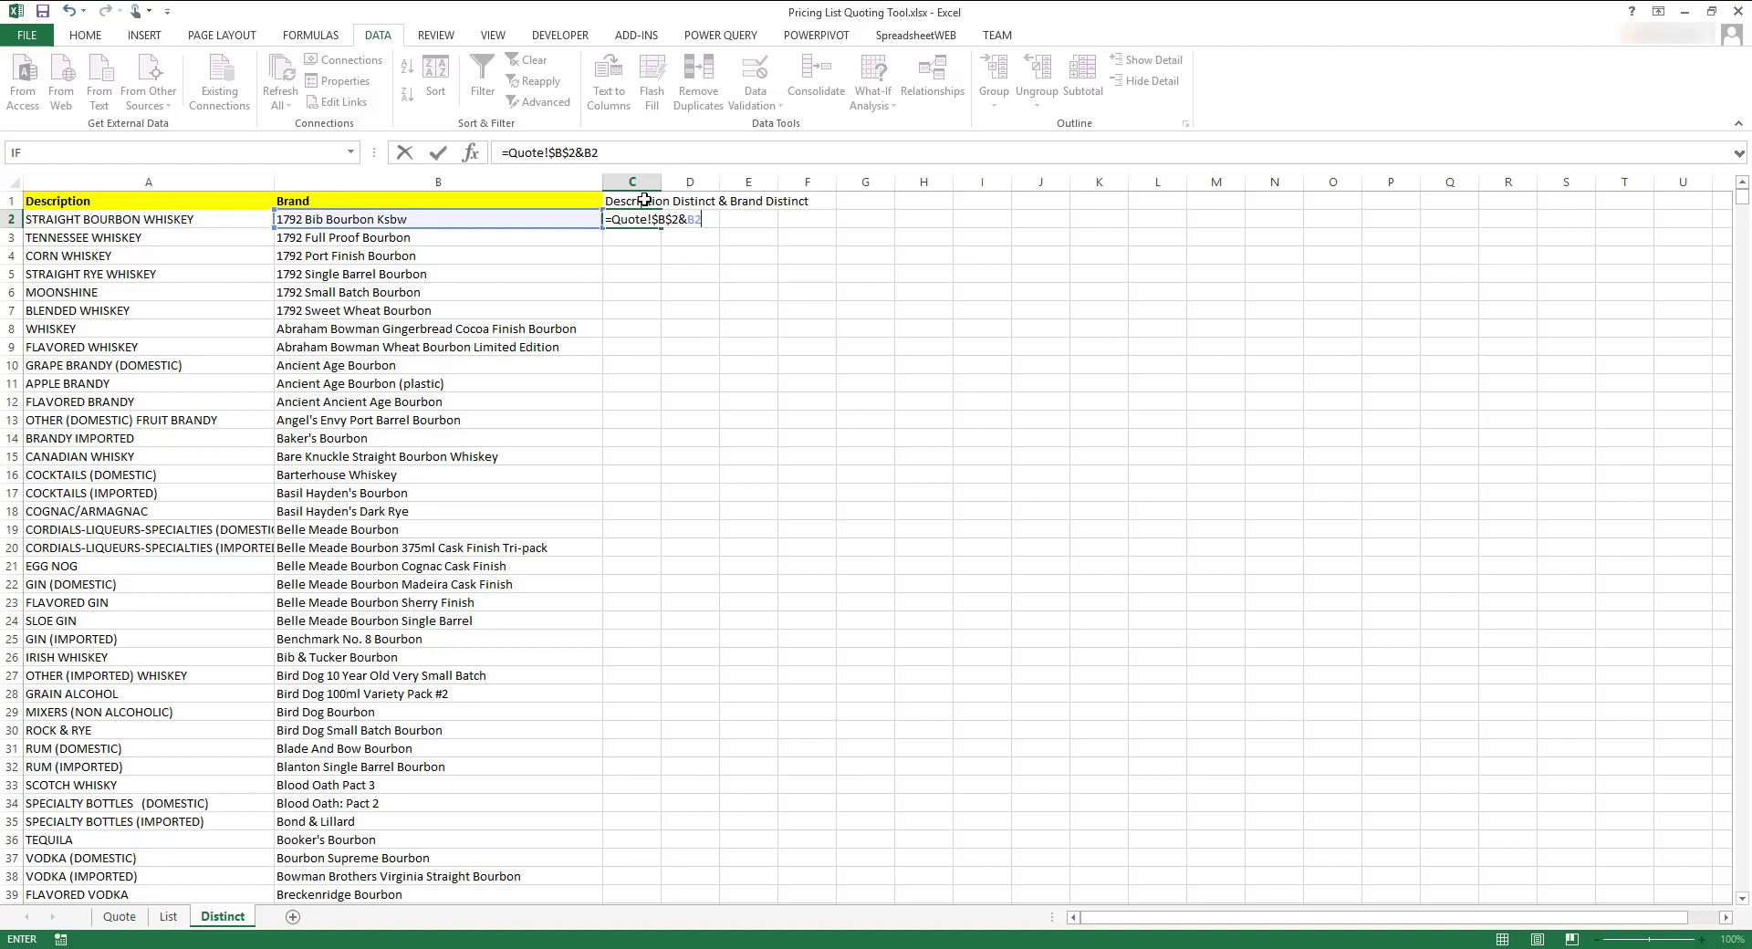
key("Return")
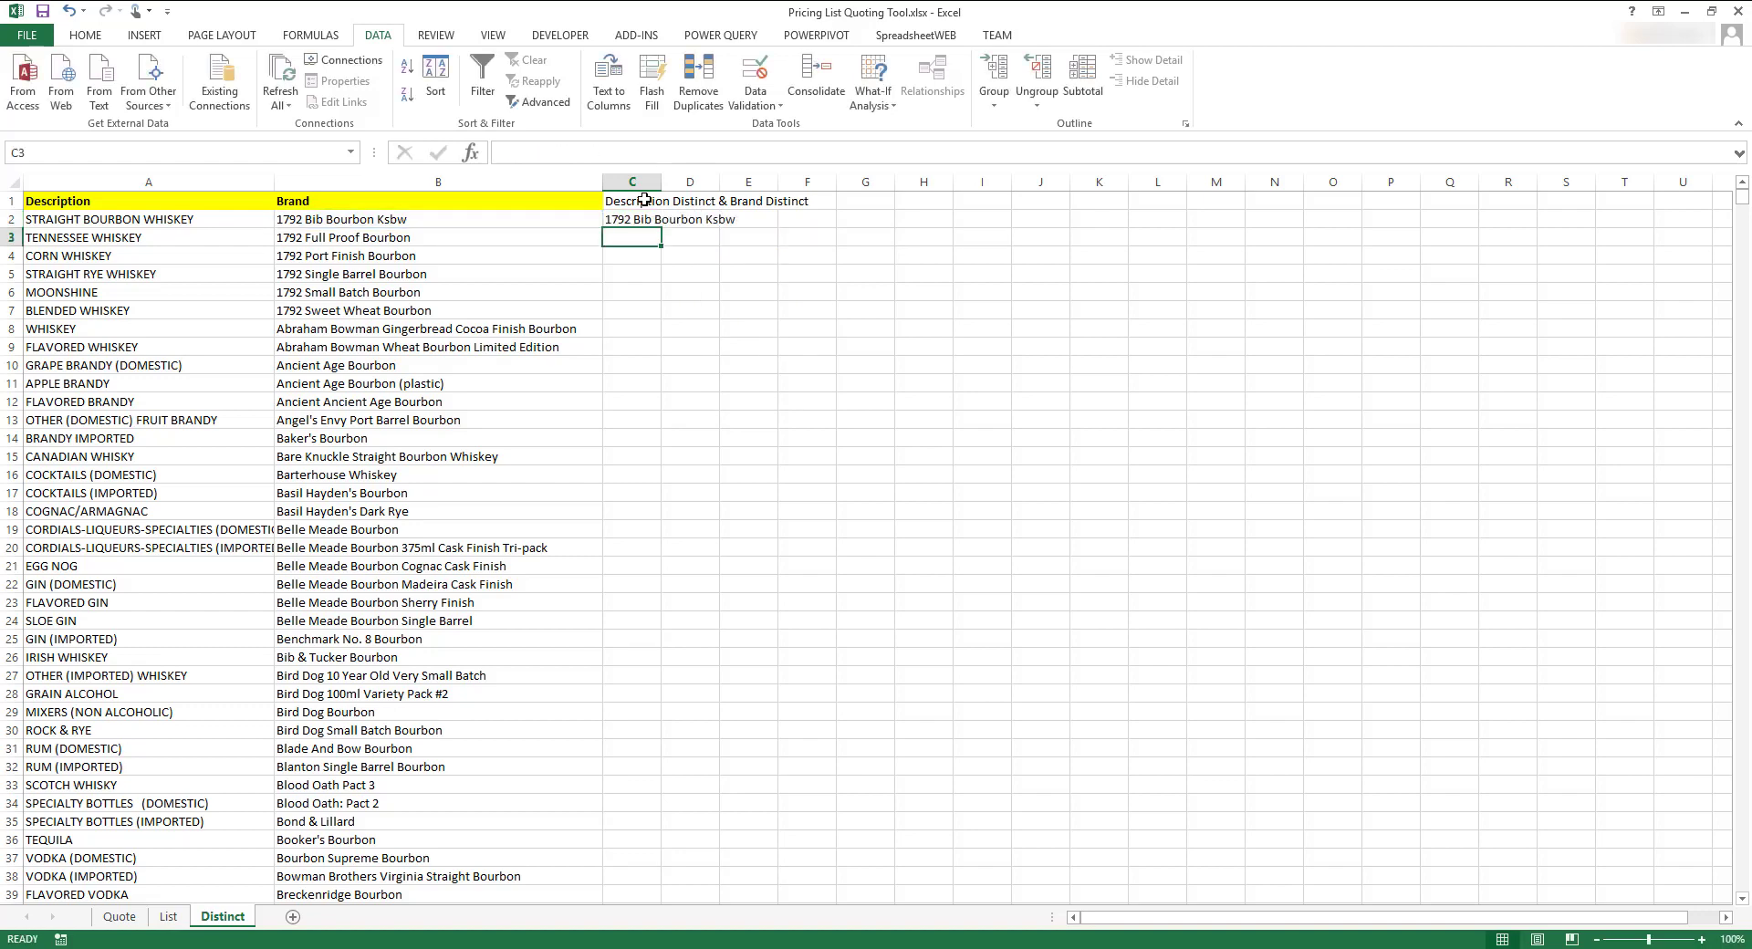
double_click(661, 181)
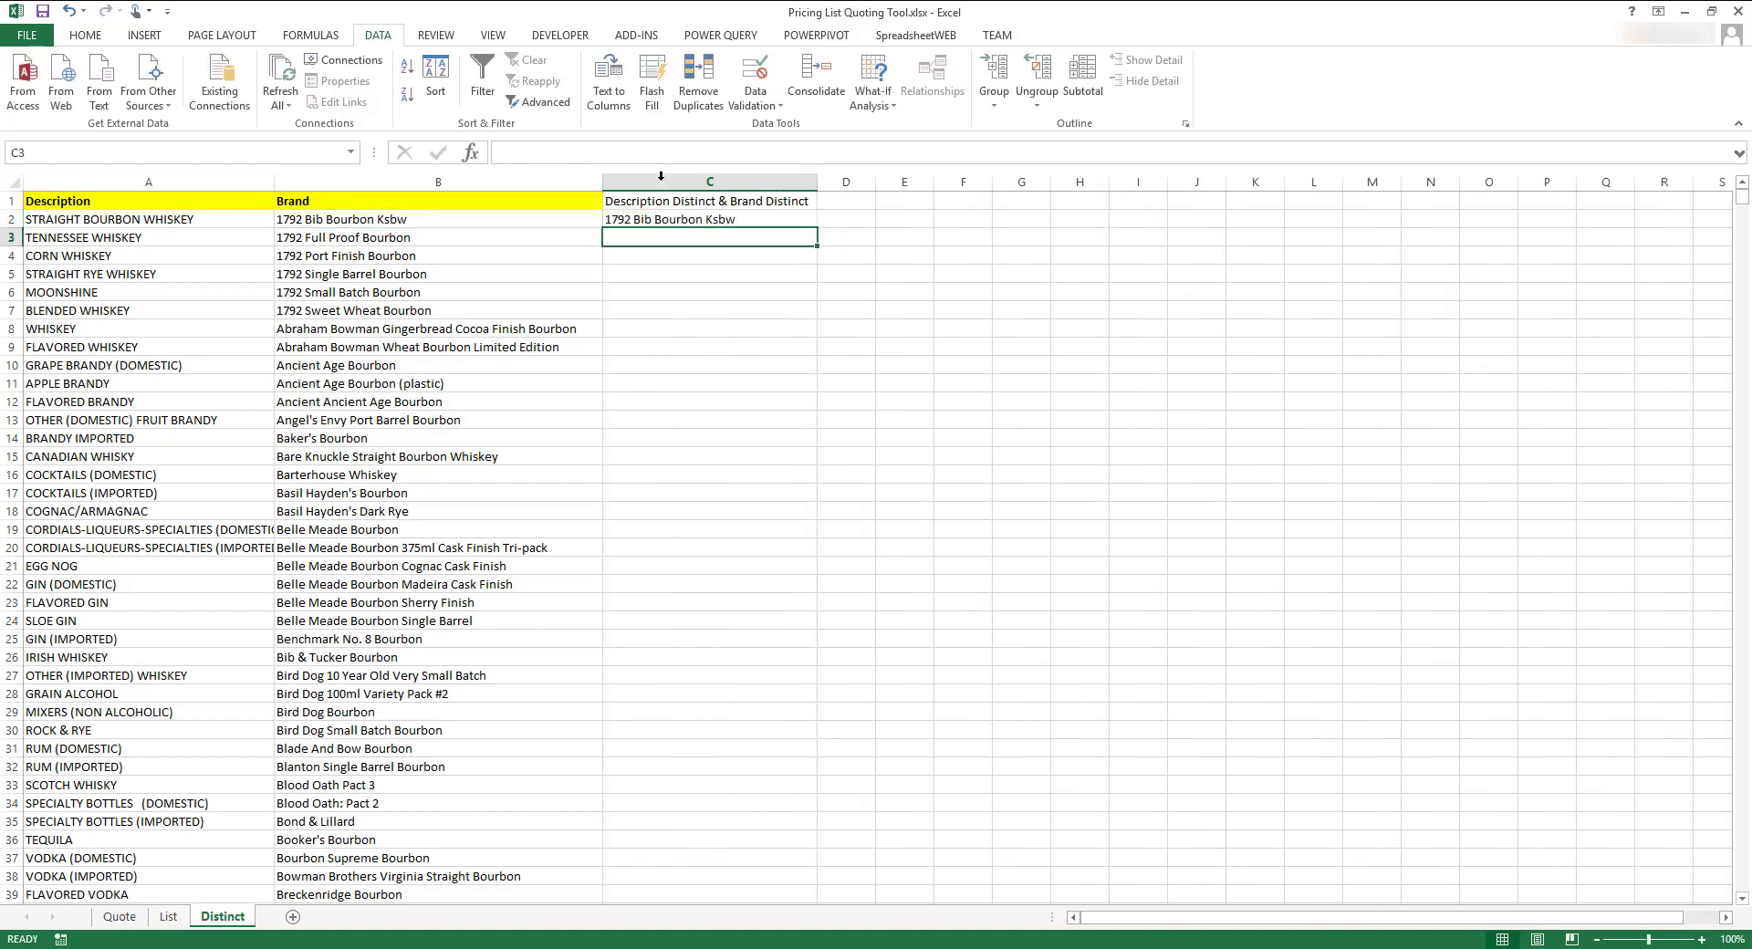
left_click(783, 220)
left_click_drag(819, 229, 819, 229)
double_click(819, 229)
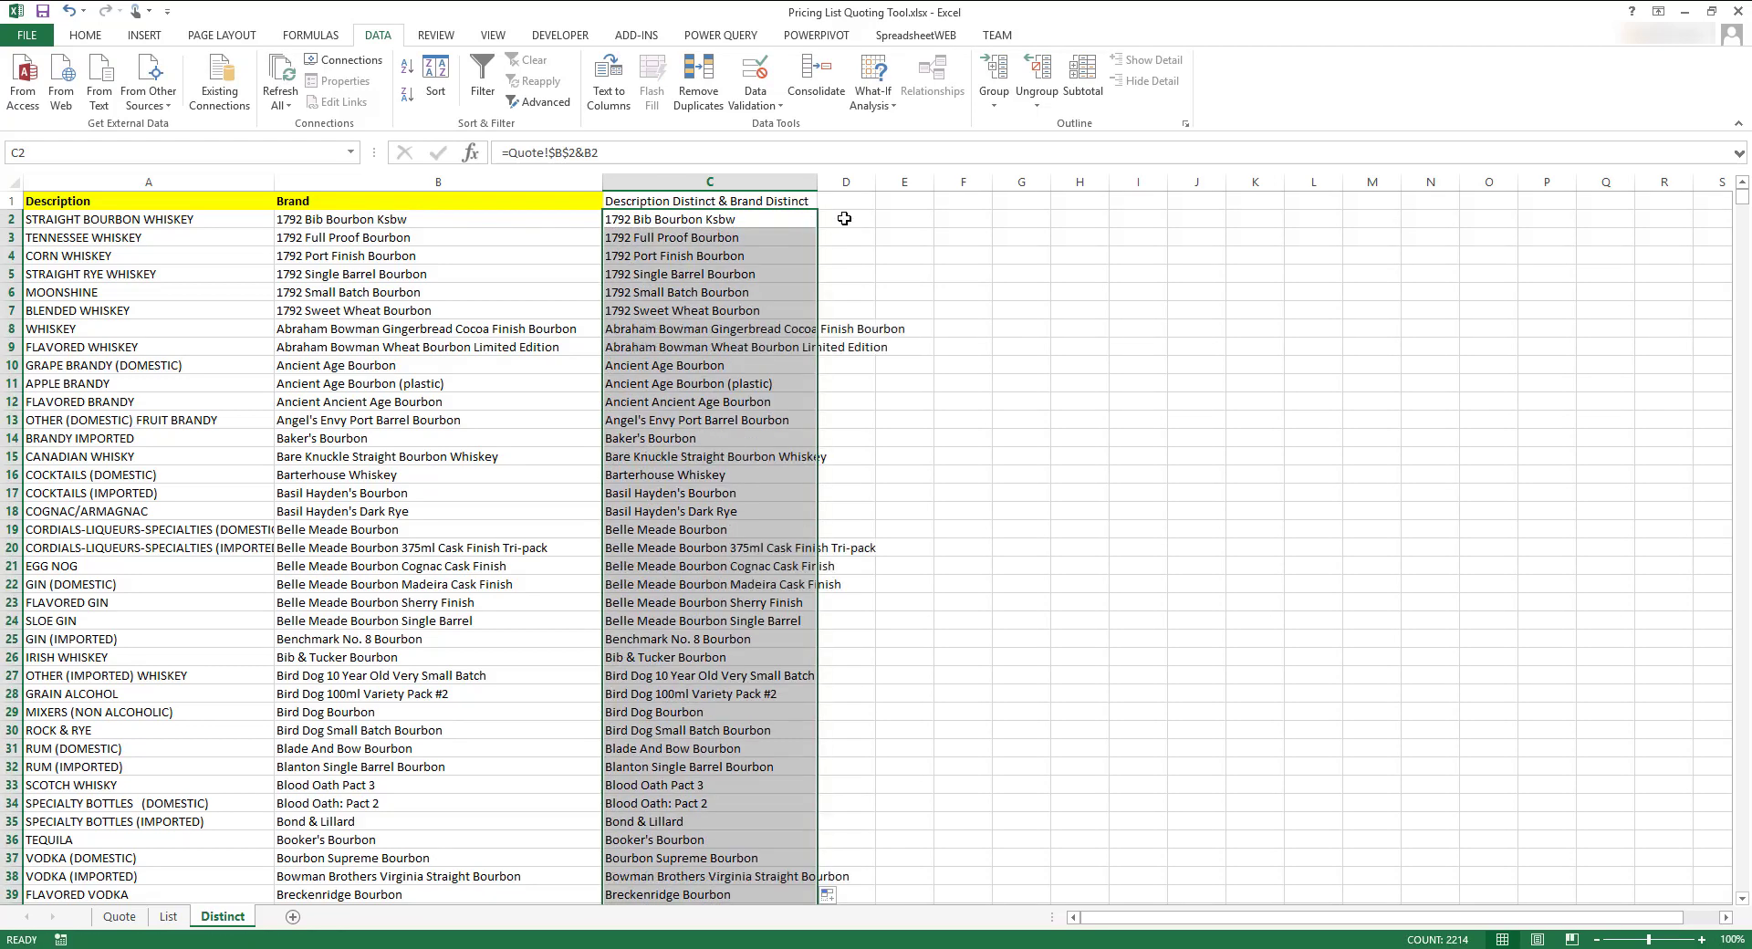
Enter =IF(COUNTIF(List!$E$2:$E$3045,C2)>0,D1+1,D1) in D2 and fill it down all 2214 rows.
left_click(845, 219)
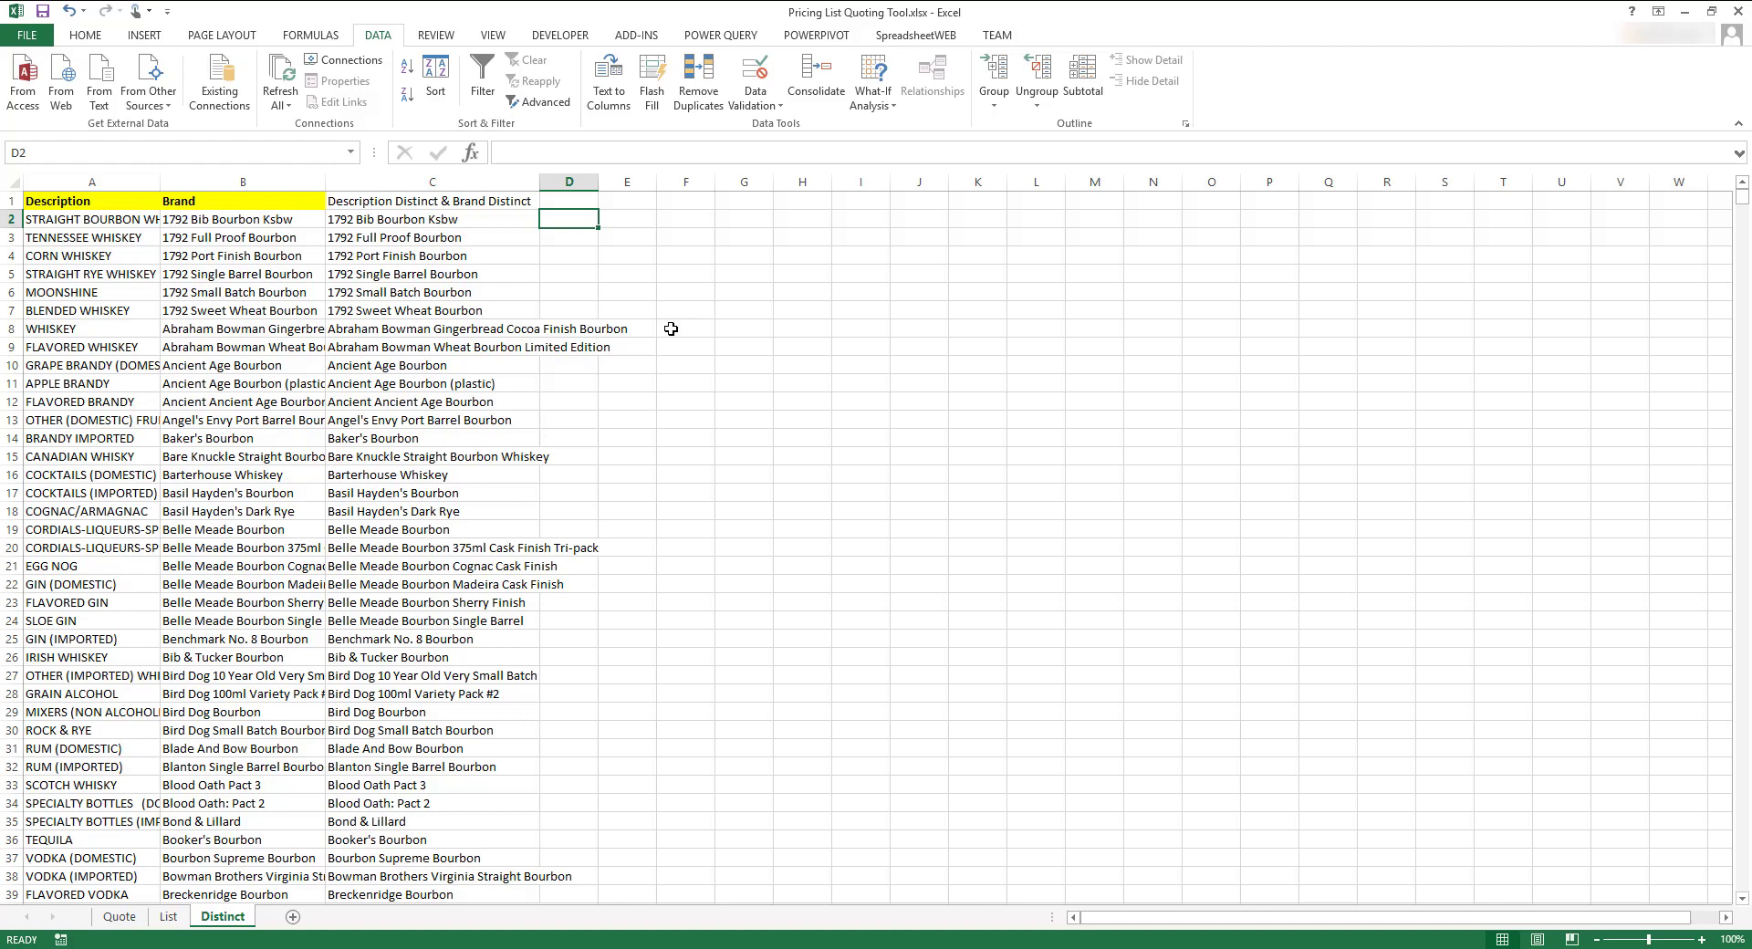
type("=")
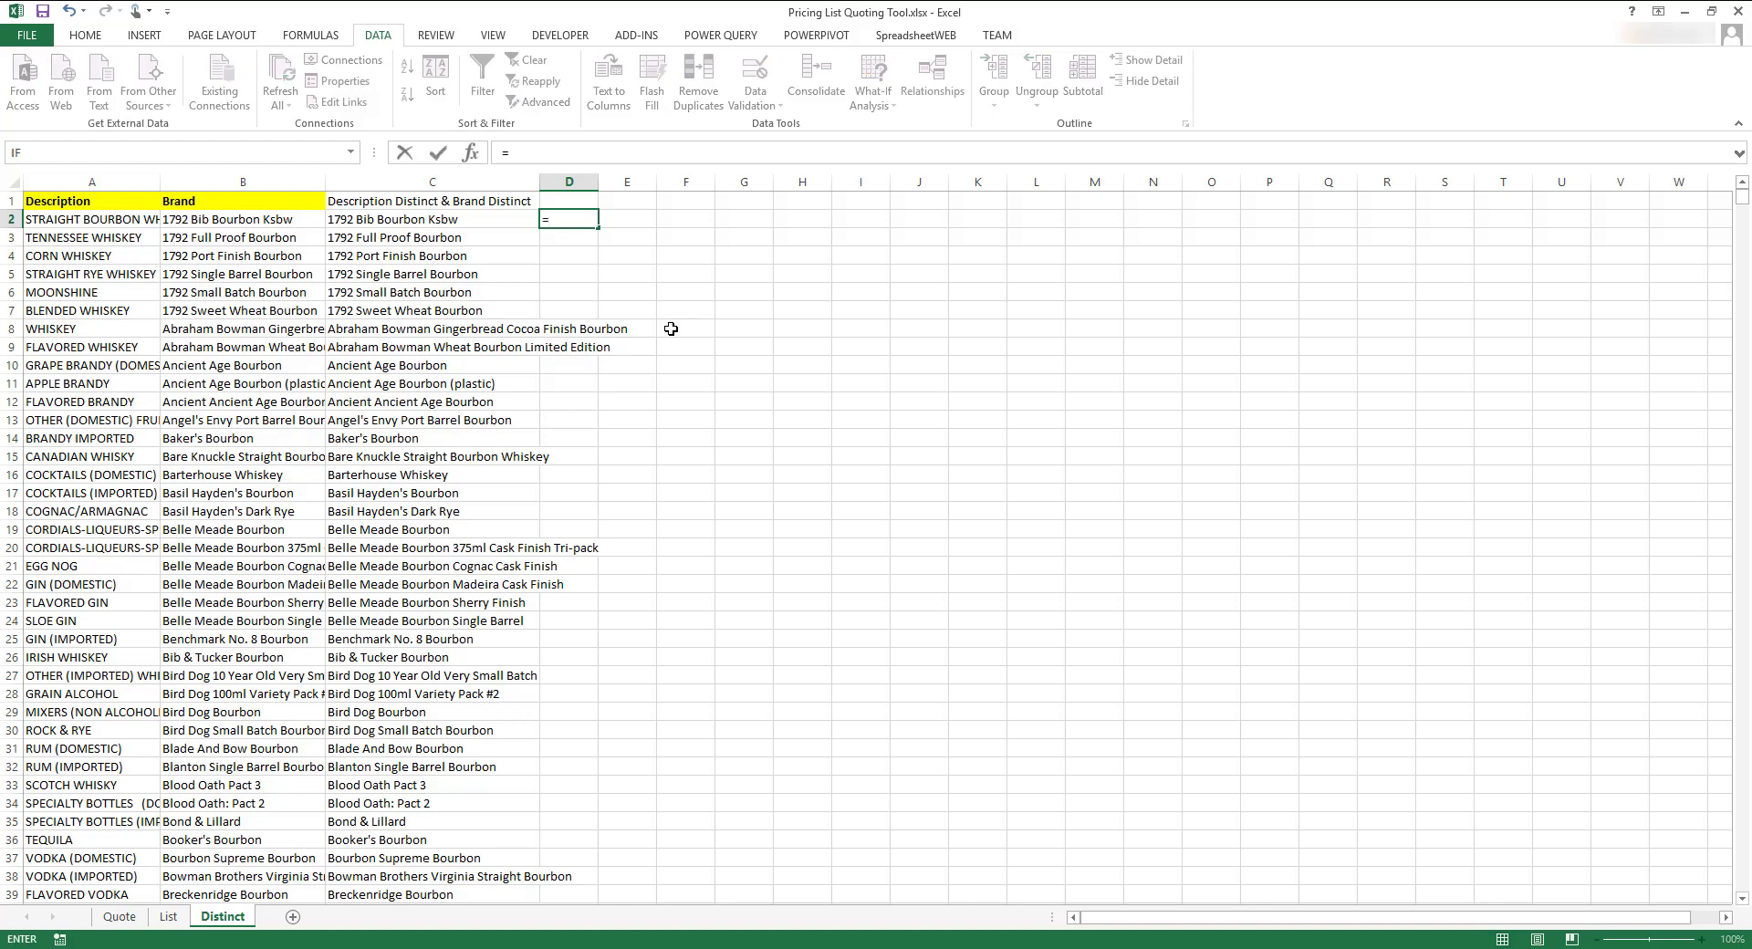
type("IF(COUNTIF")
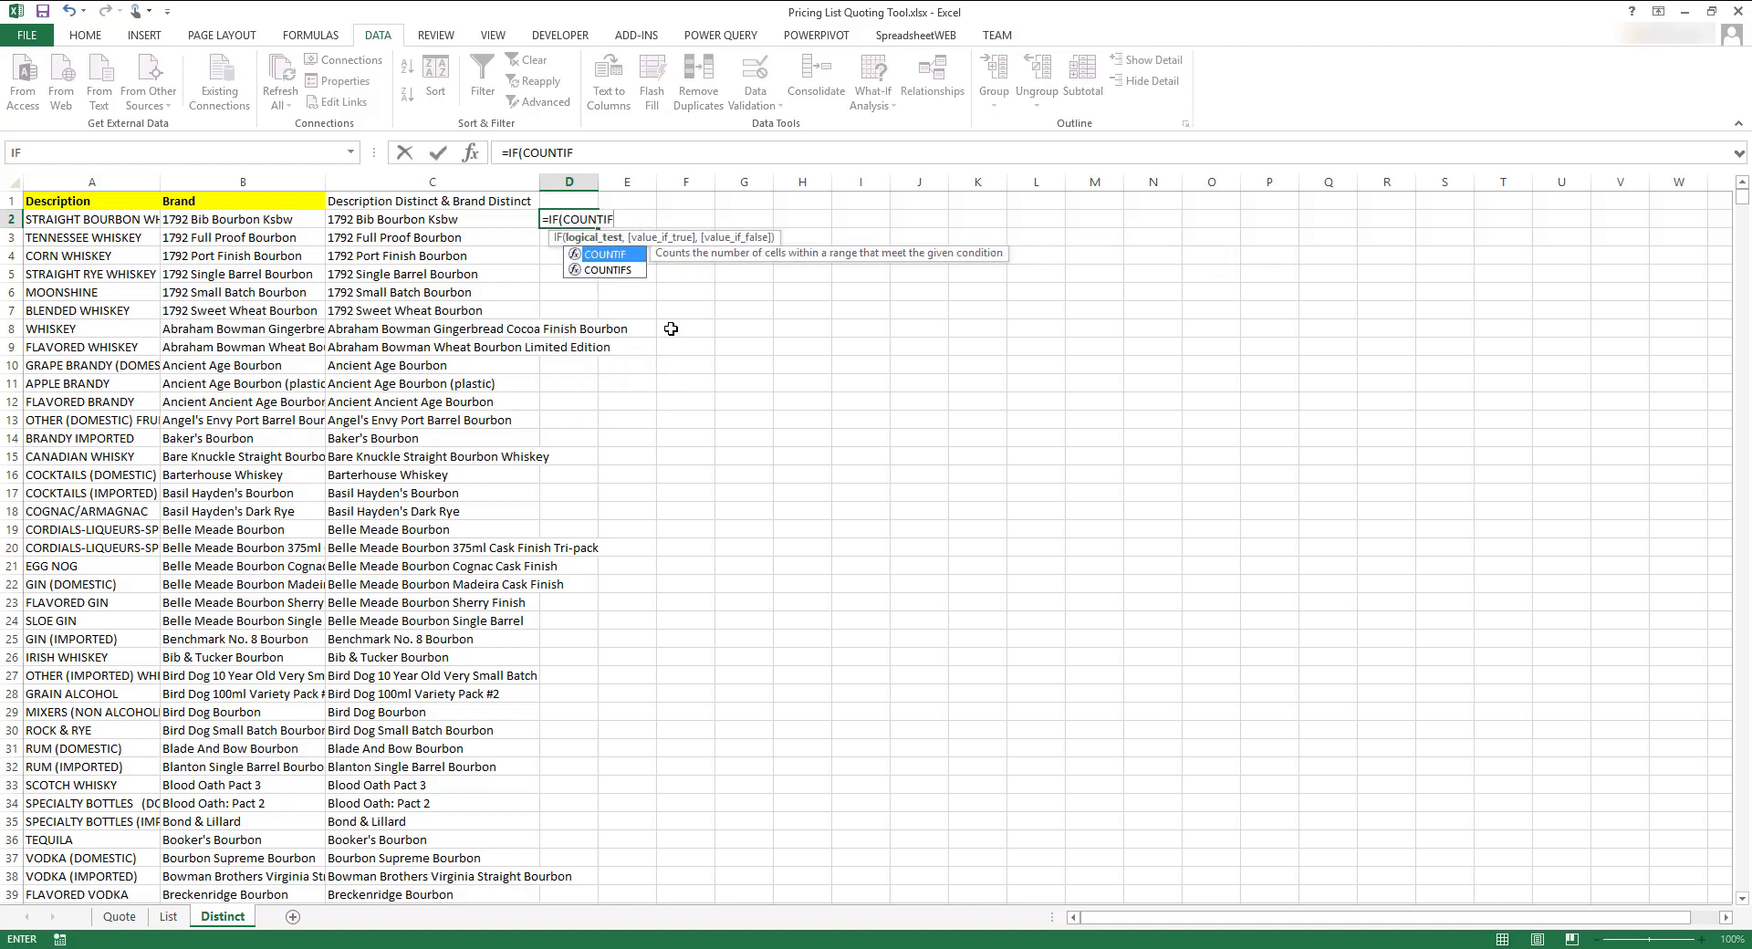
type("(List!$E")
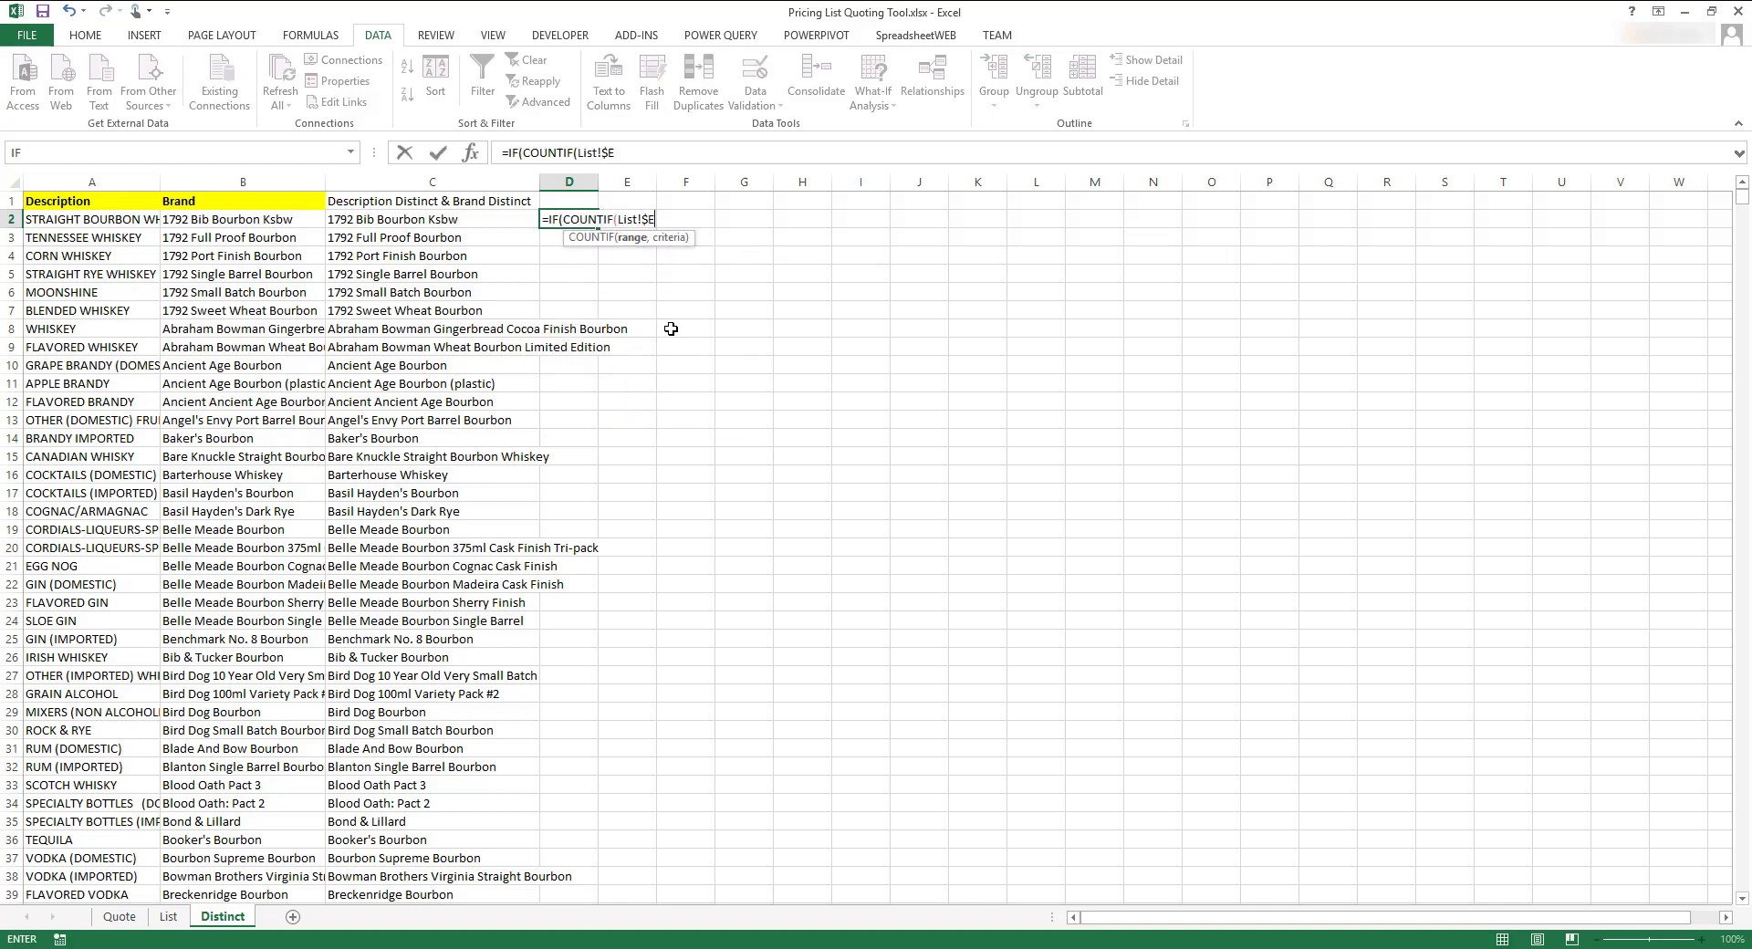
type("$2:$E$3045,C2")
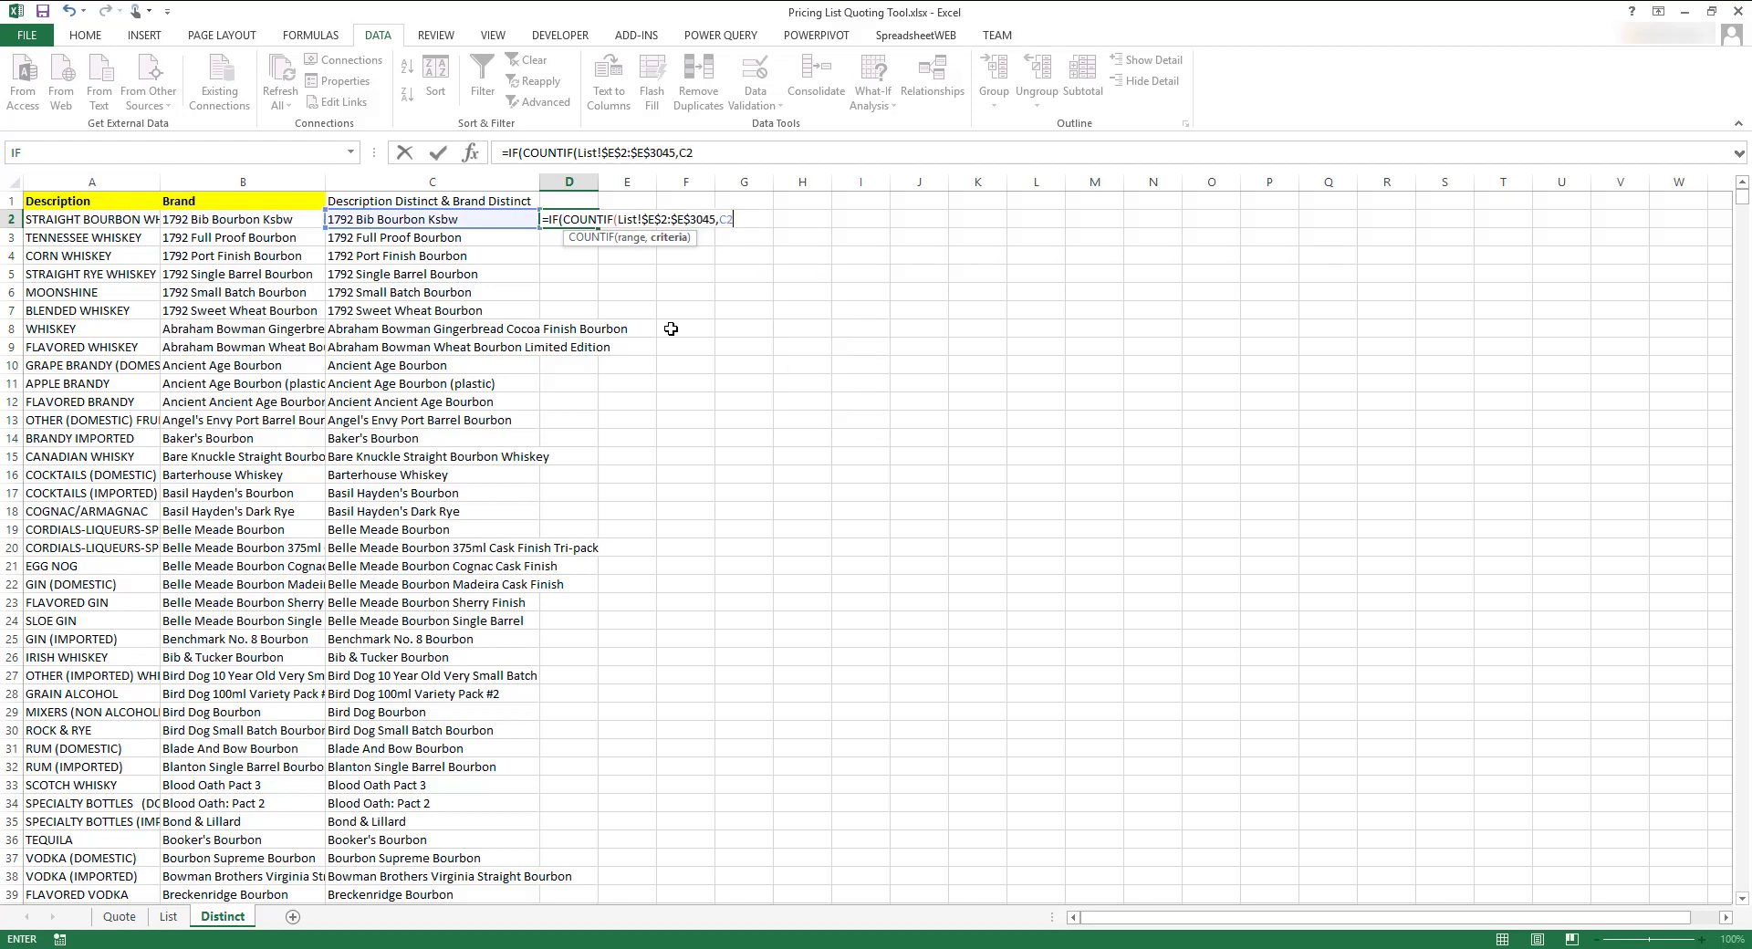
type(")>")
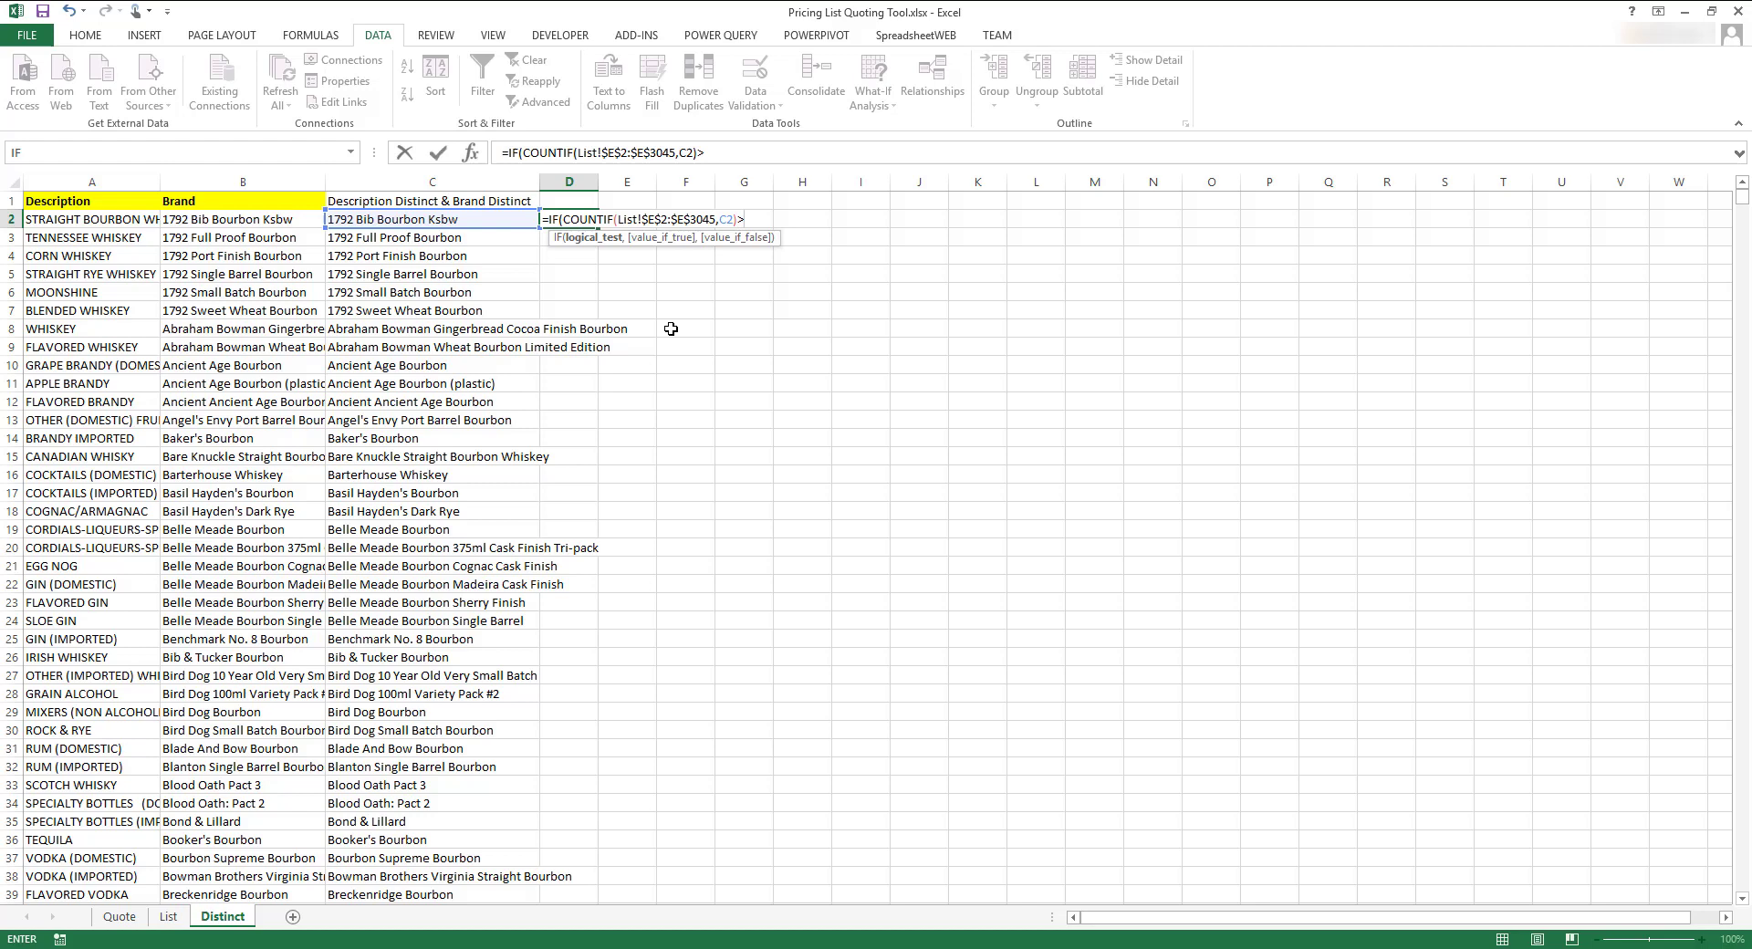
type("0,")
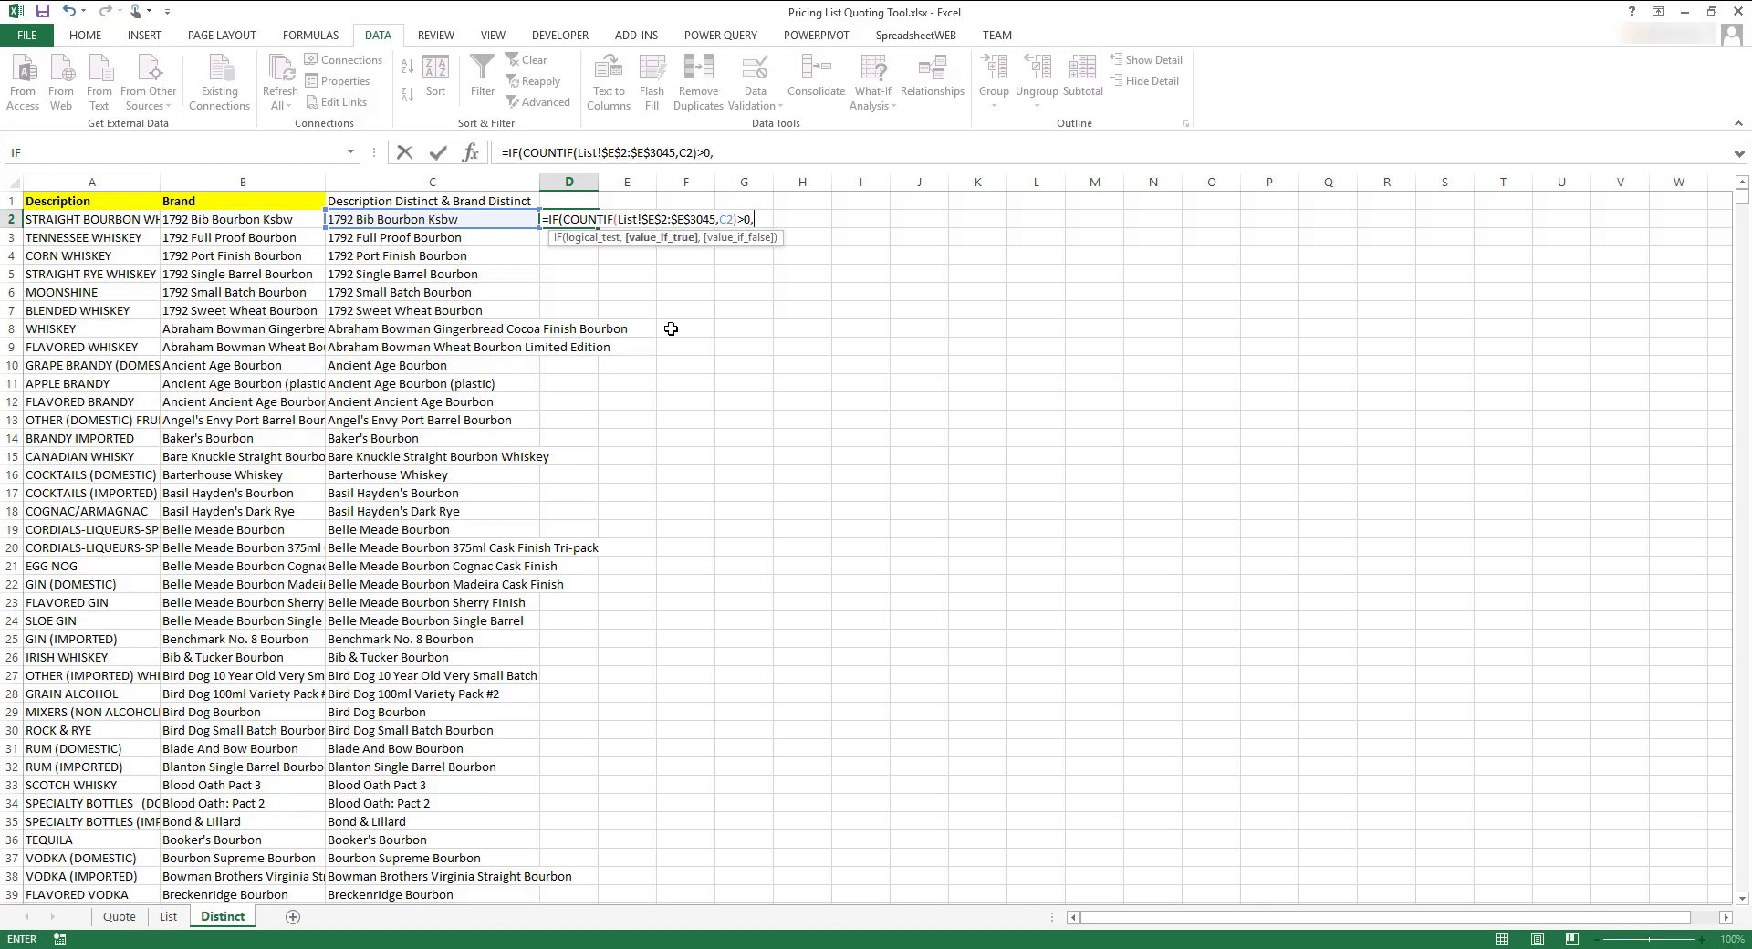
type("D1+1,D1)")
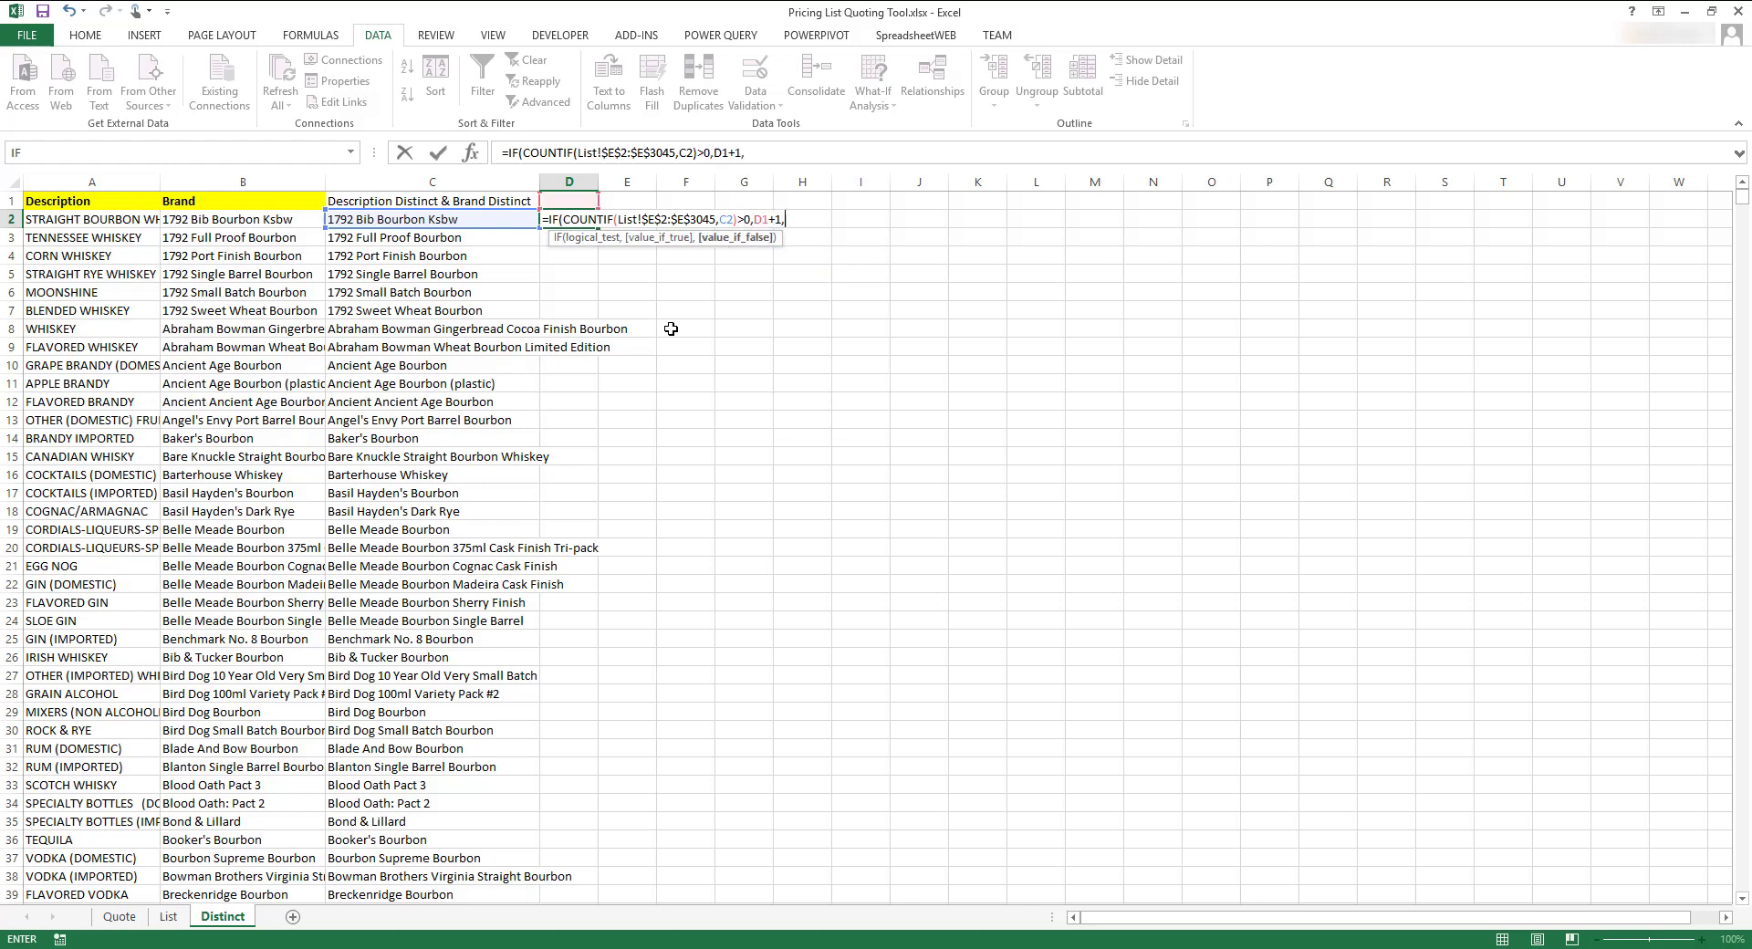
key("ctrl+Return")
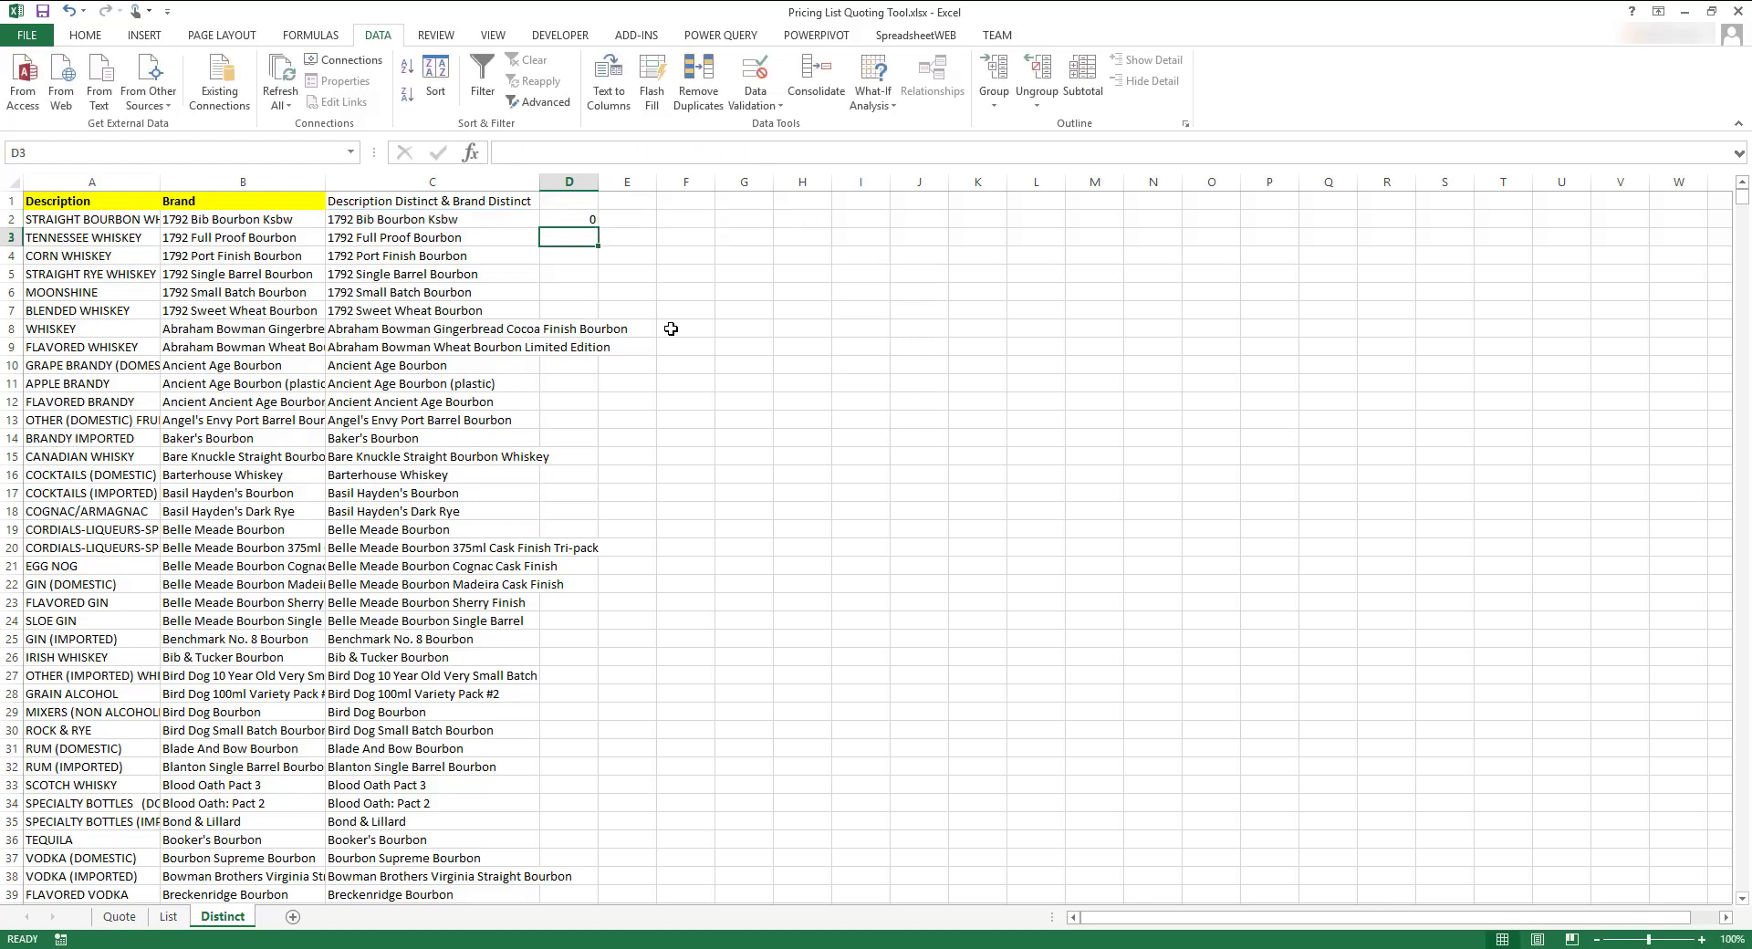
double_click(539, 182)
left_click(685, 219)
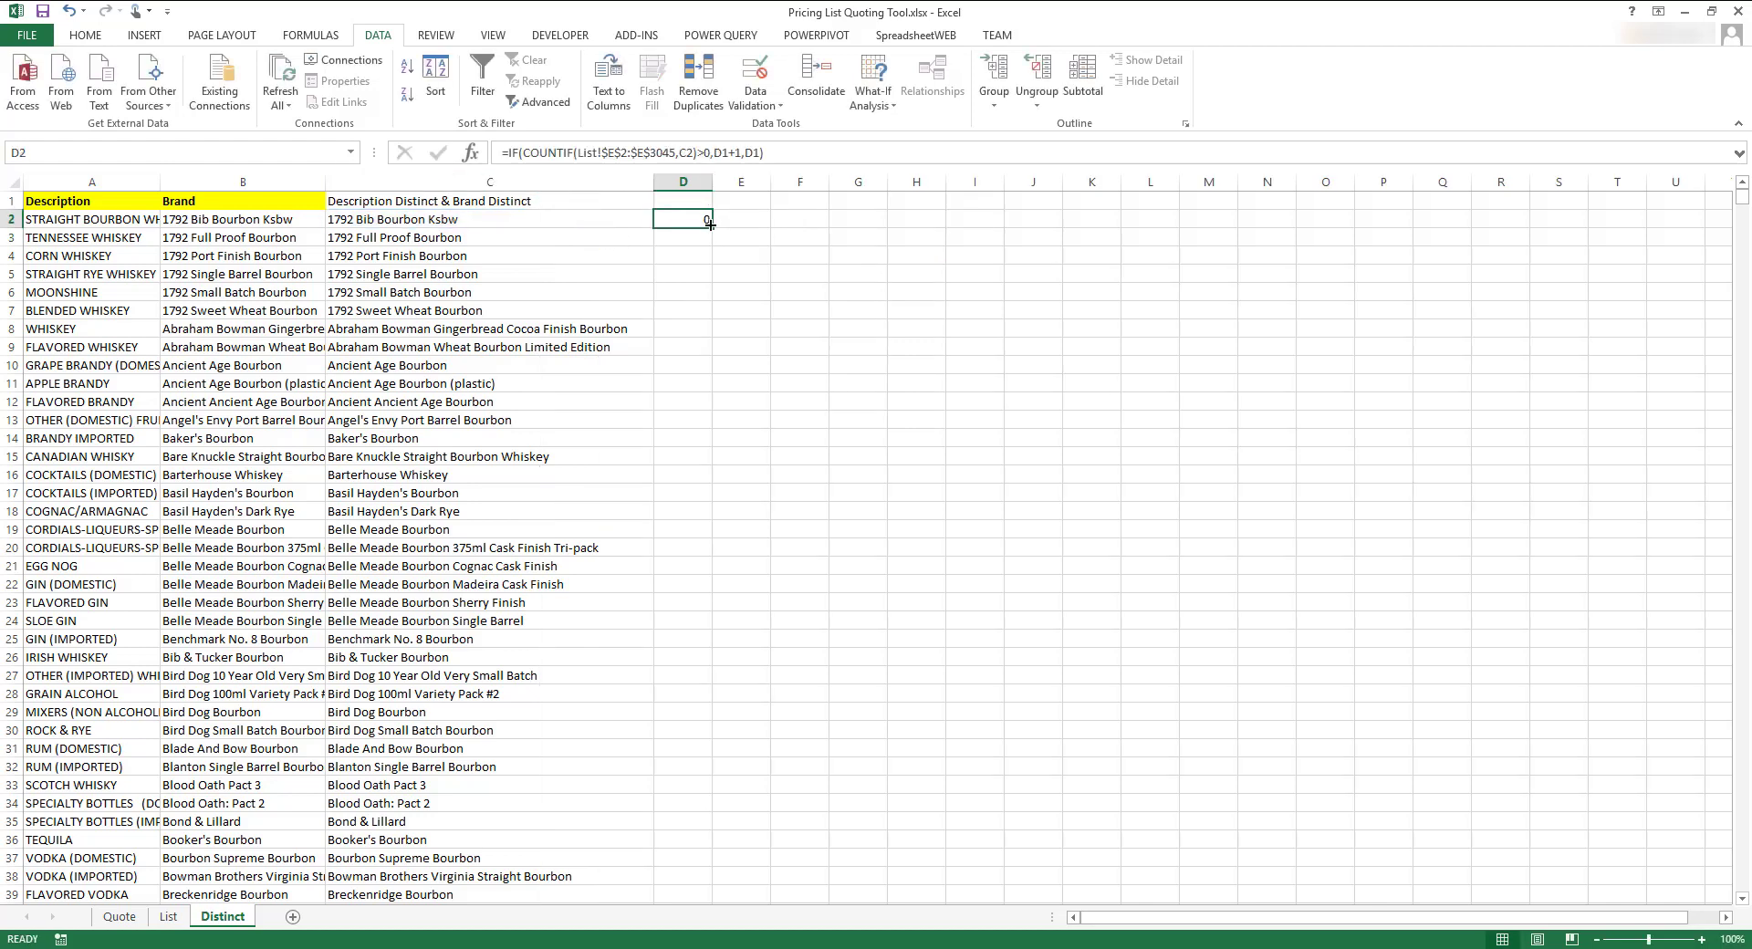
double_click(712, 227)
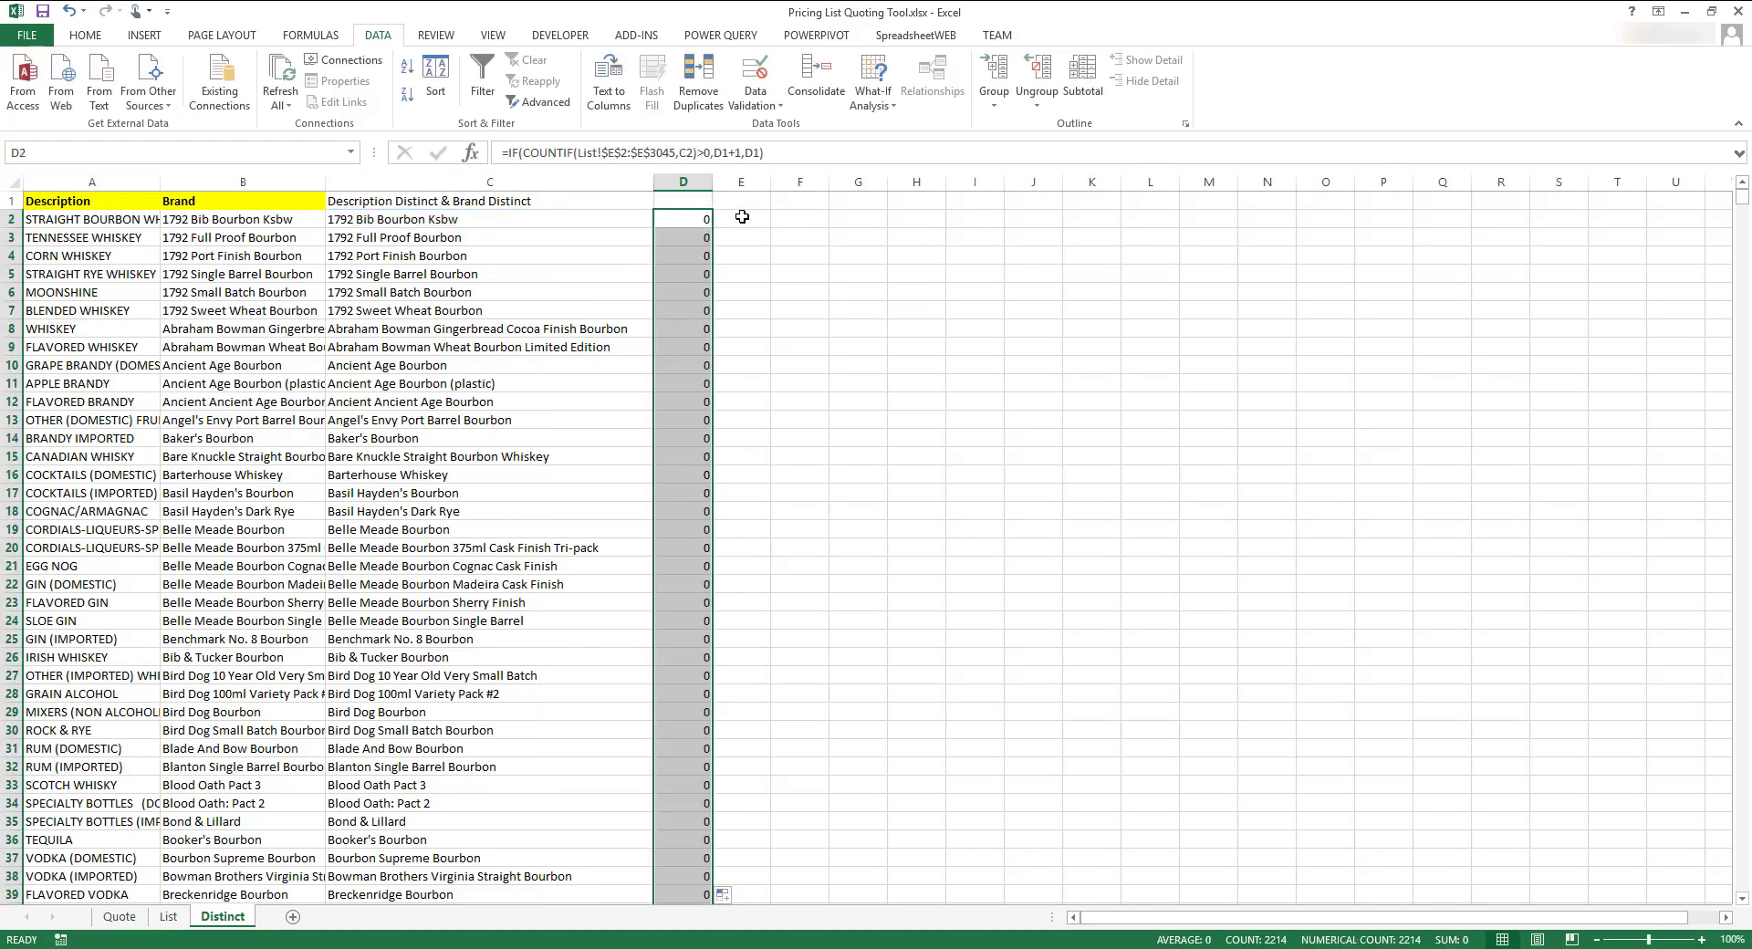
left_click(742, 218)
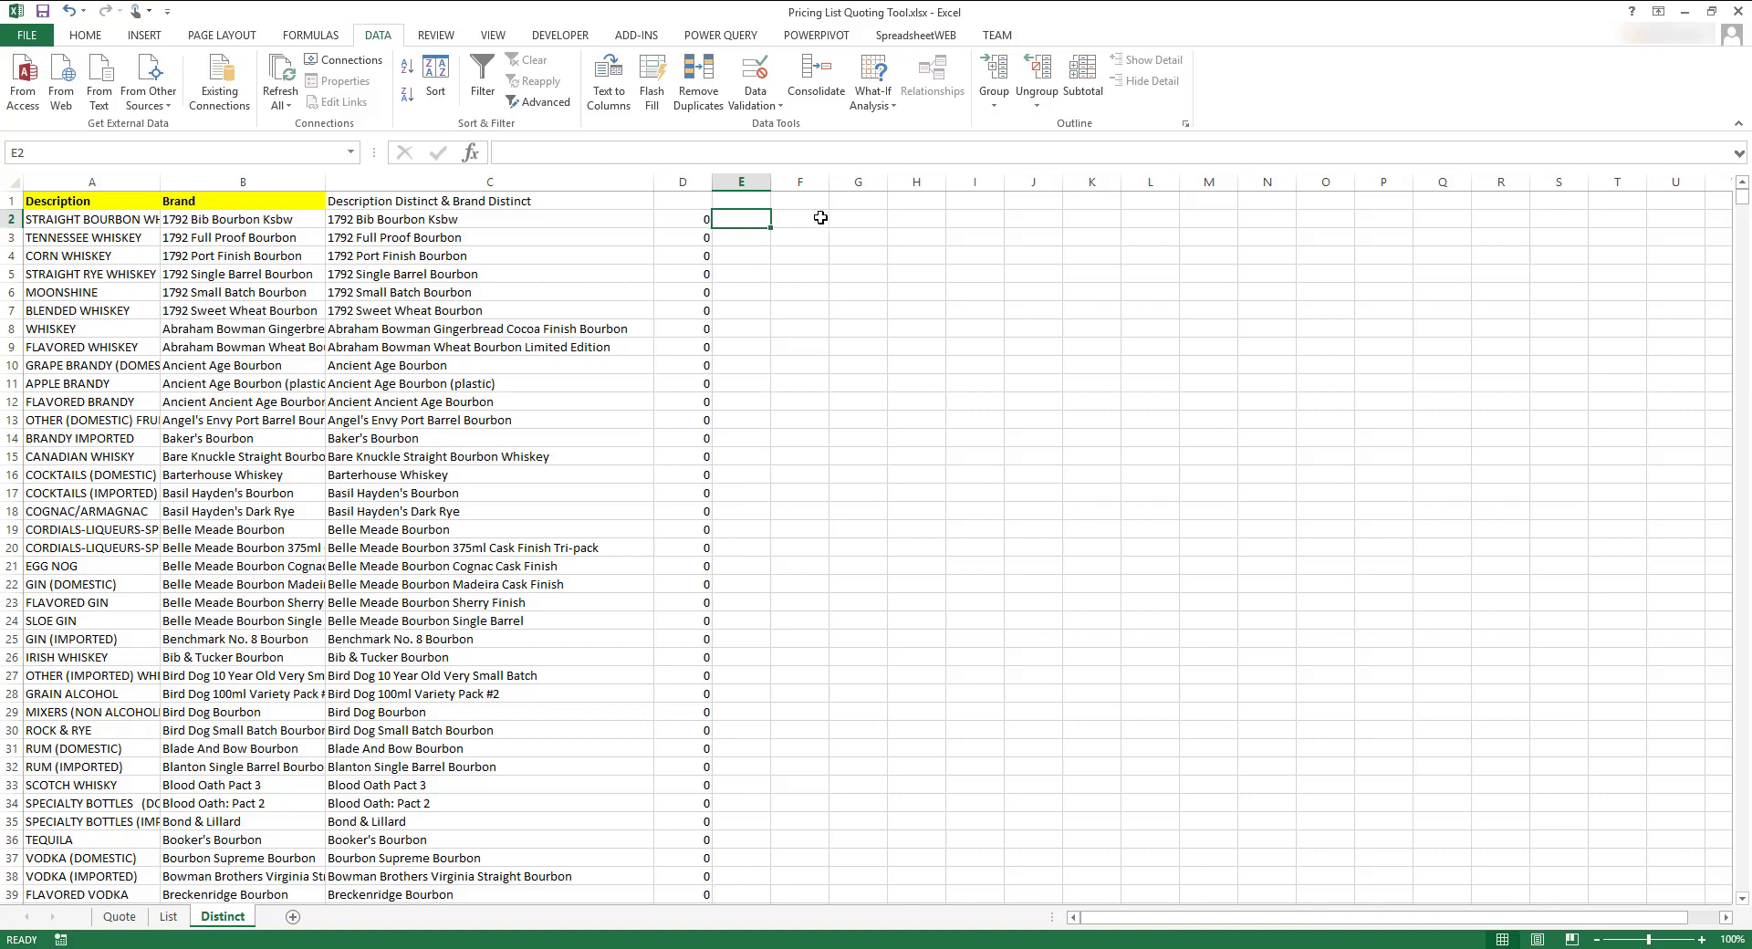
Enter 1, 2, 3 in column E and extend the series down to the last row.
type("1")
key("Return")
type("2")
key("Return")
type("3")
key("Return")
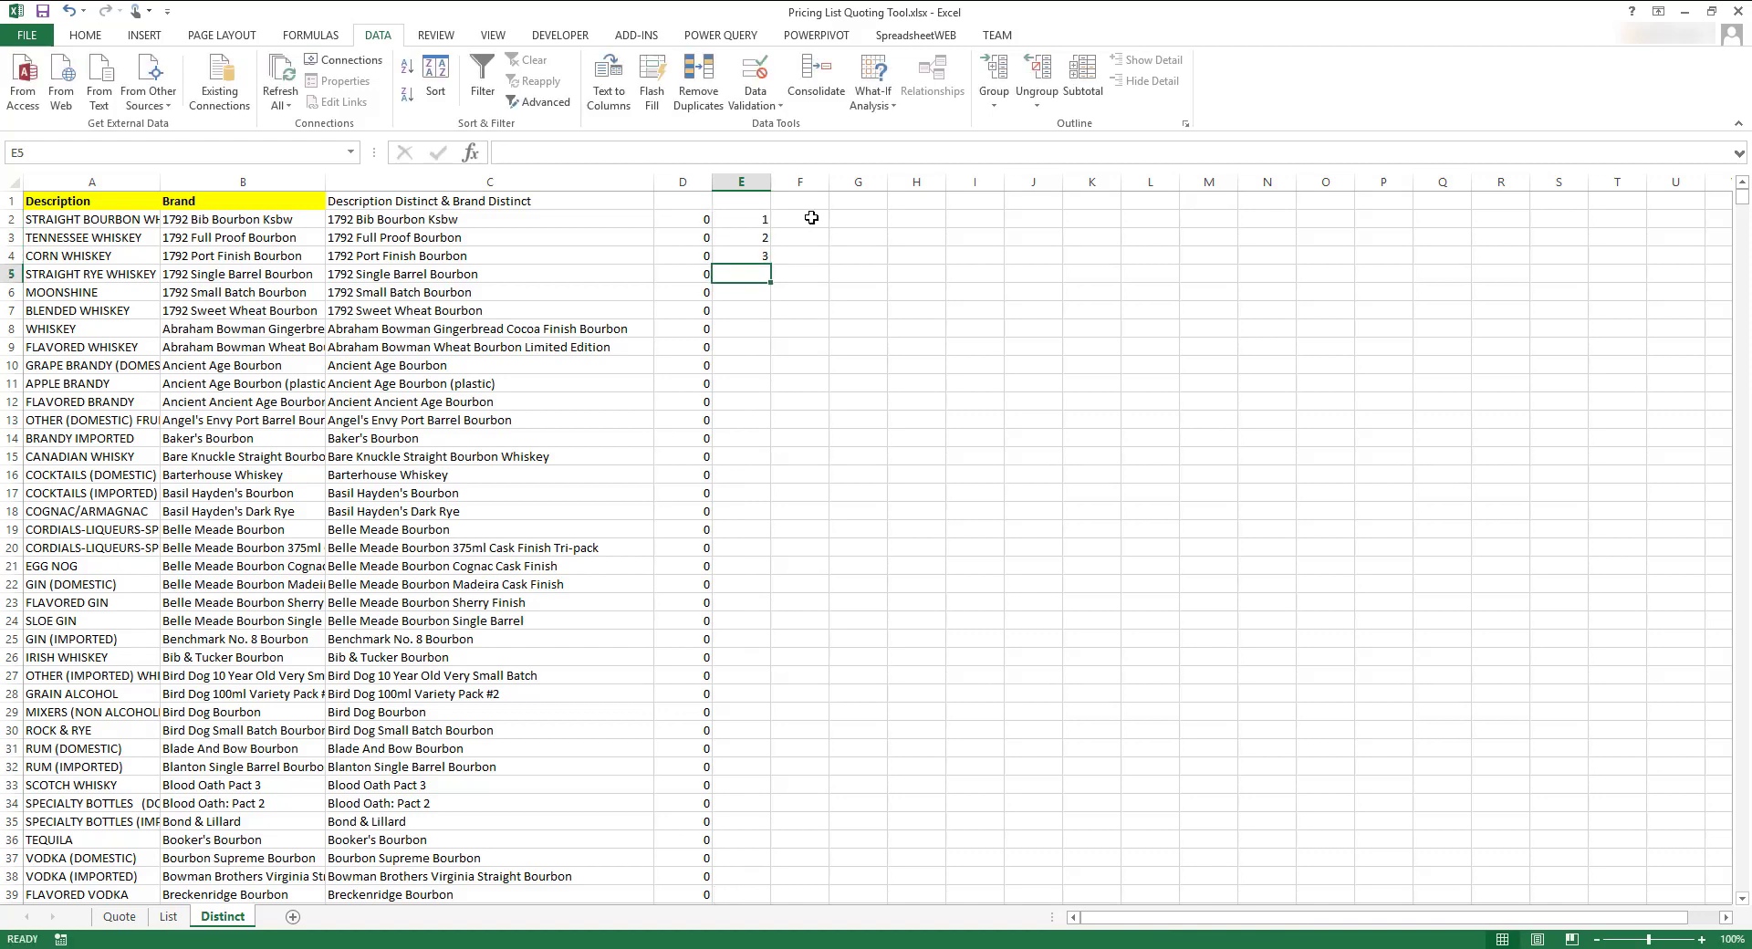
left_click_drag(730, 219, 763, 260)
double_click(763, 261)
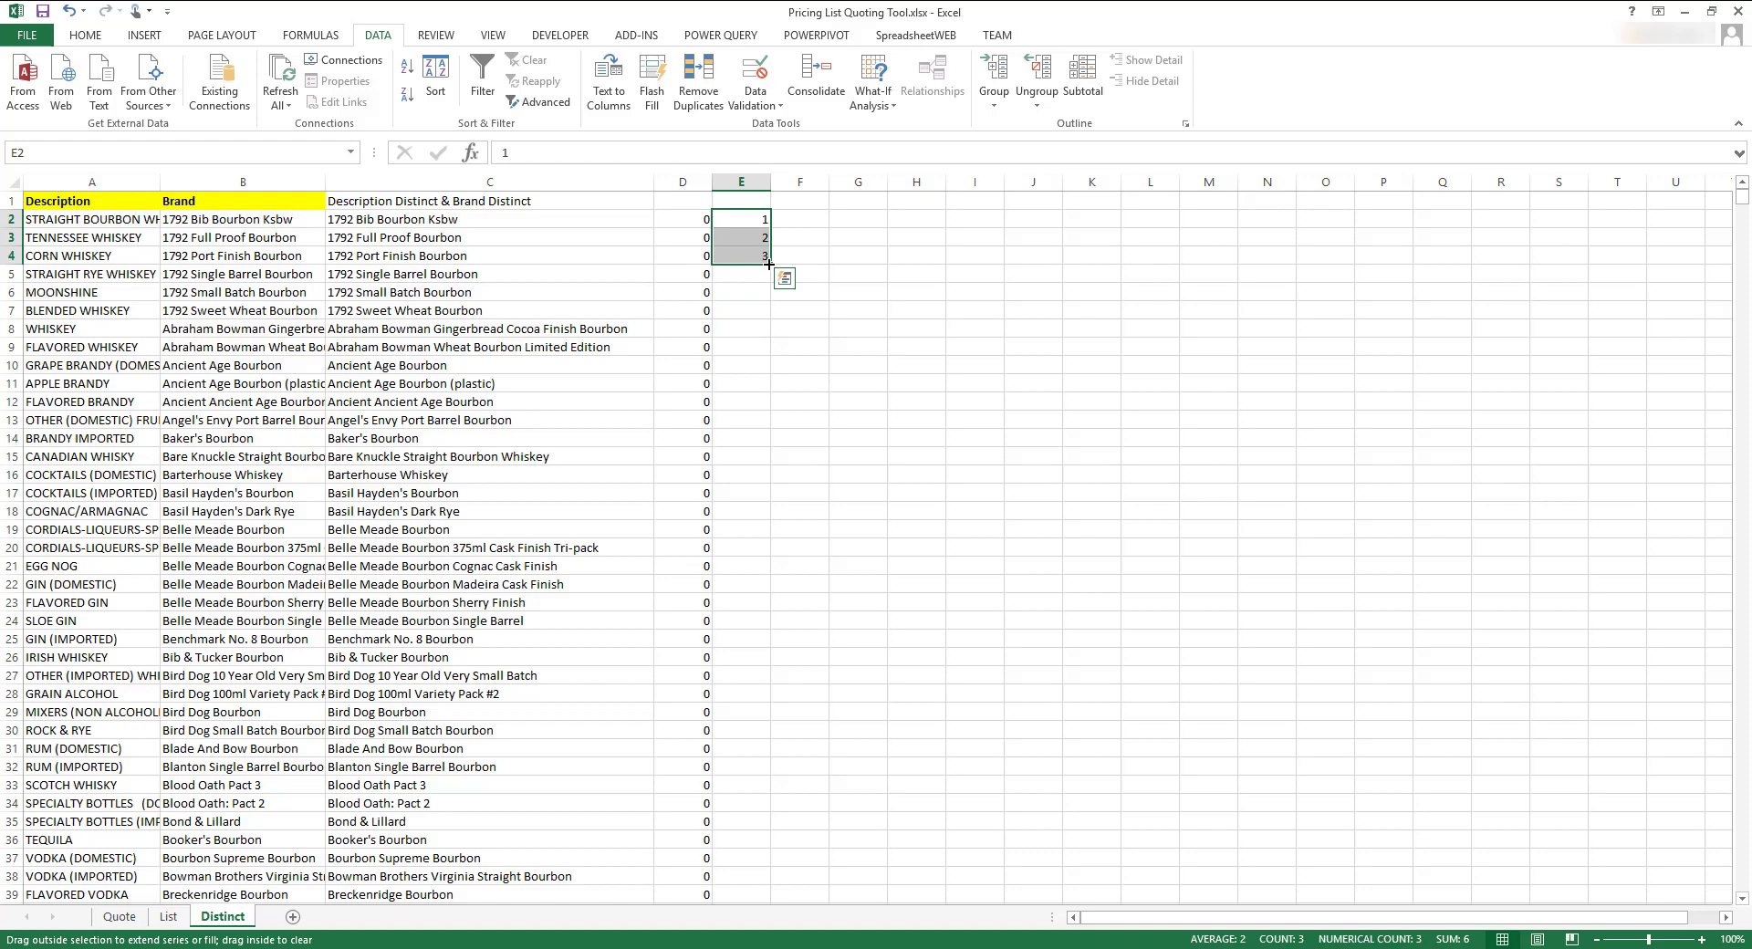
Label column E with the header '#' in E1.
left_click(738, 201)
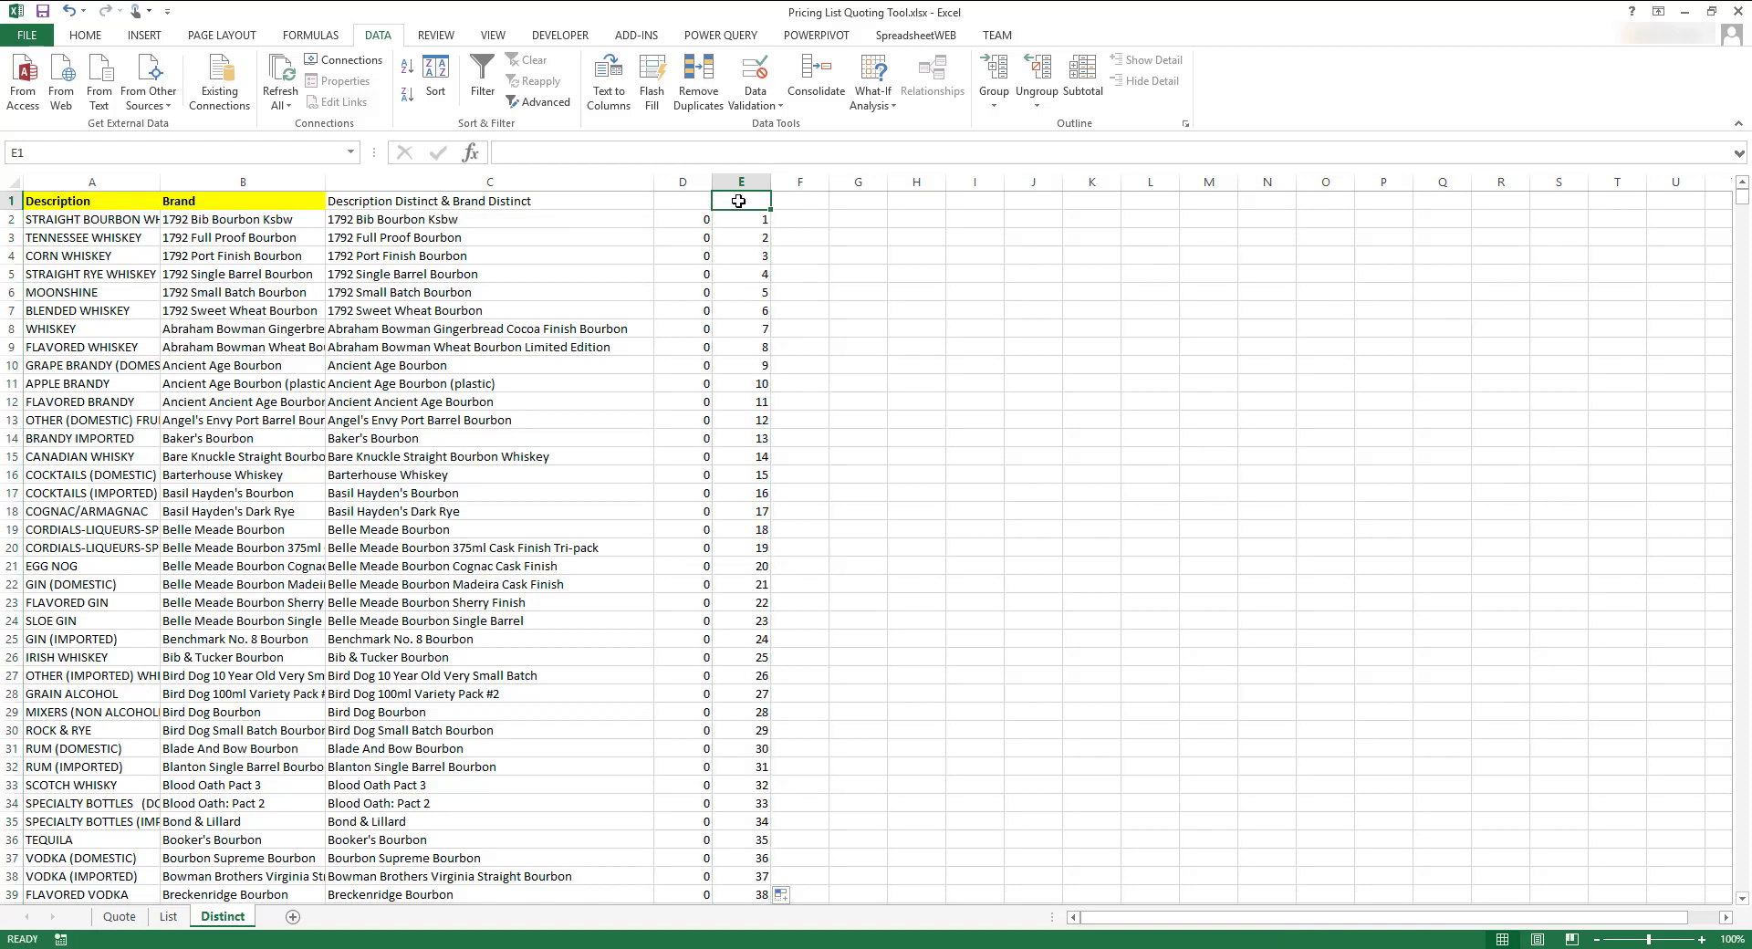
type("#")
key("Return")
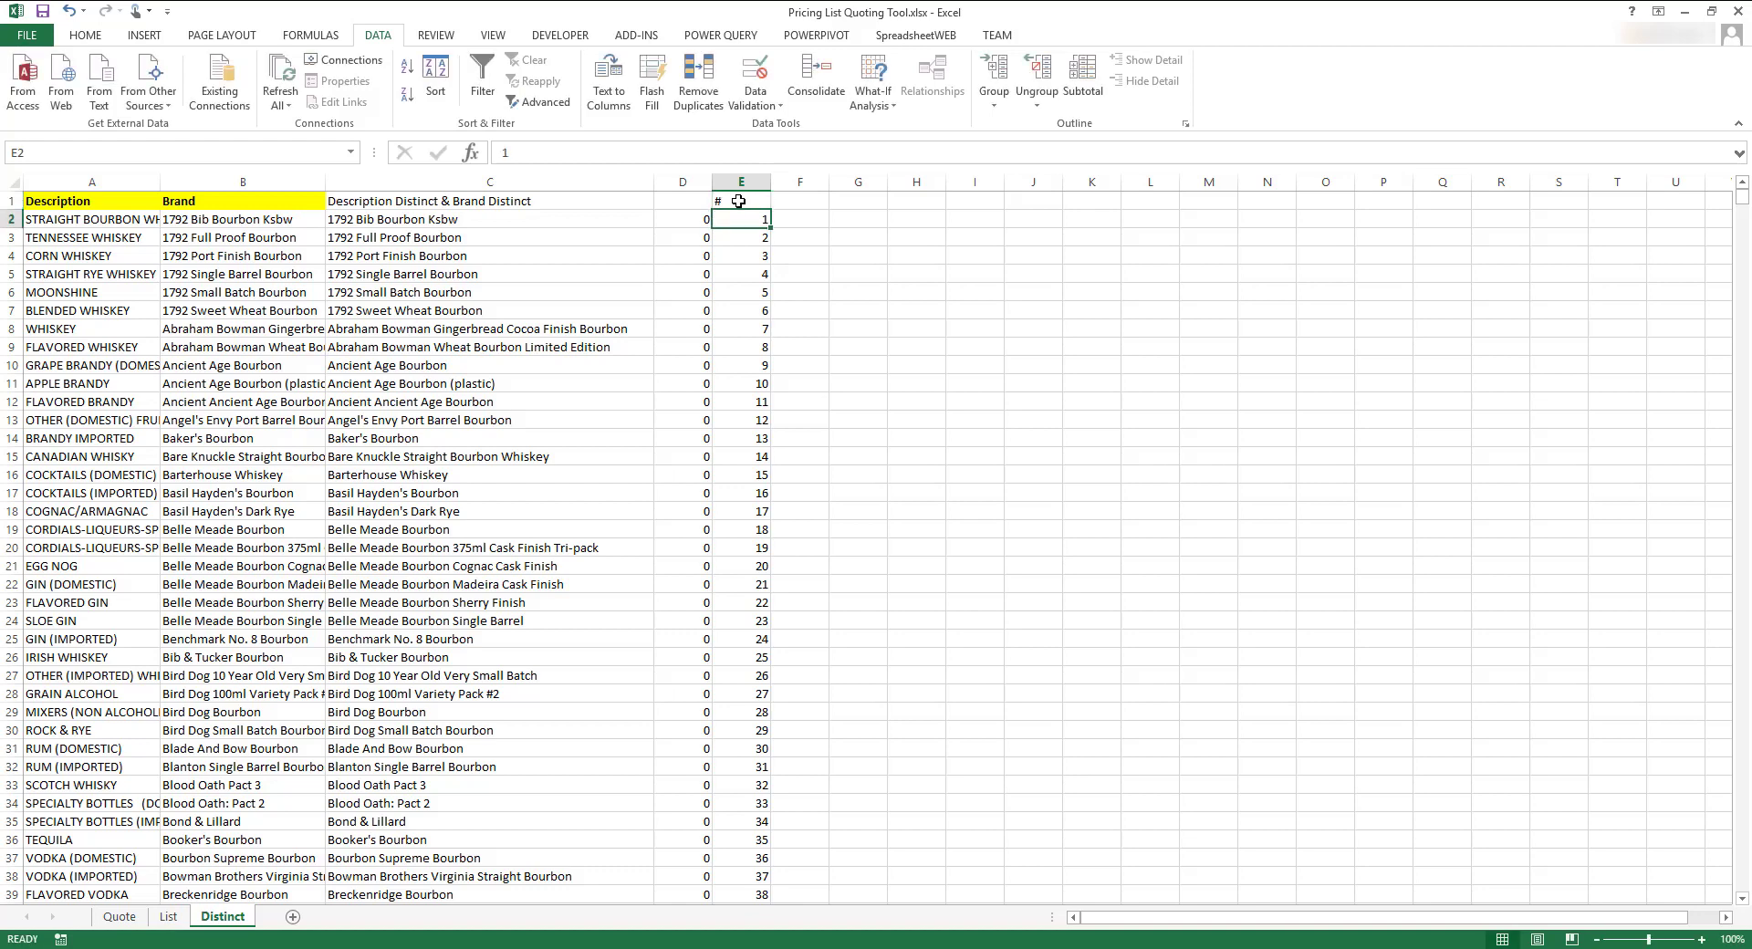
Enter the IFERROR/INDEX/MATCH brand lookup in F2 and fill it down column F.
left_click(809, 216)
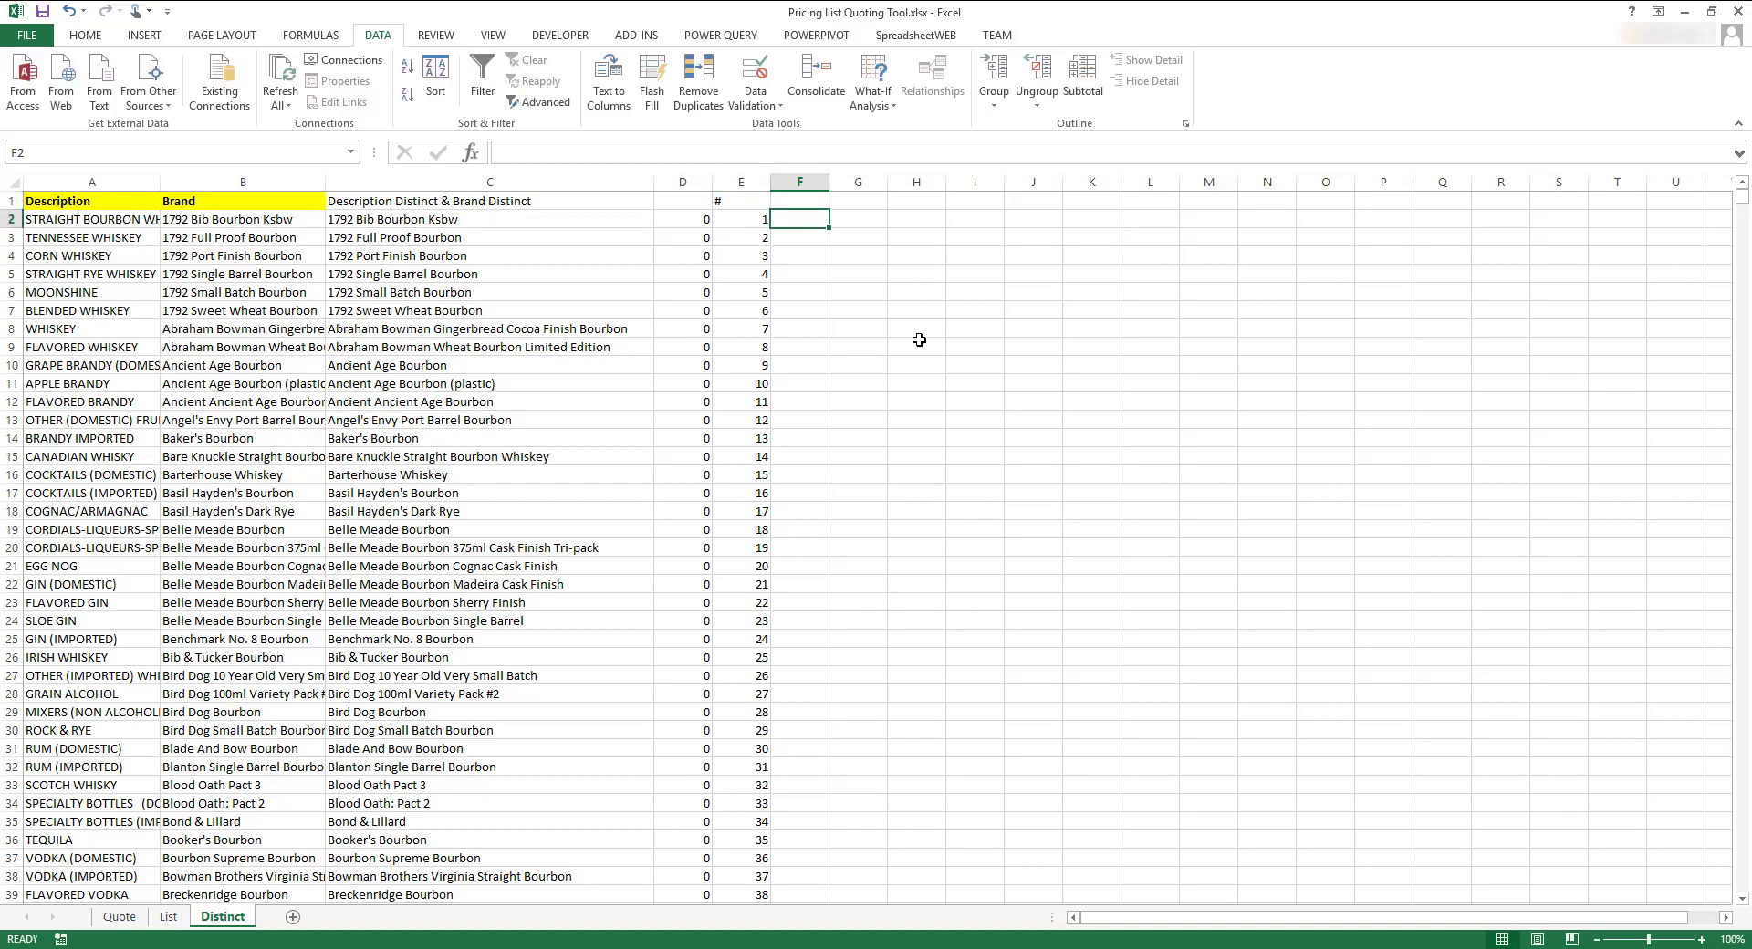
type("=IFERROR")
key("Tab")
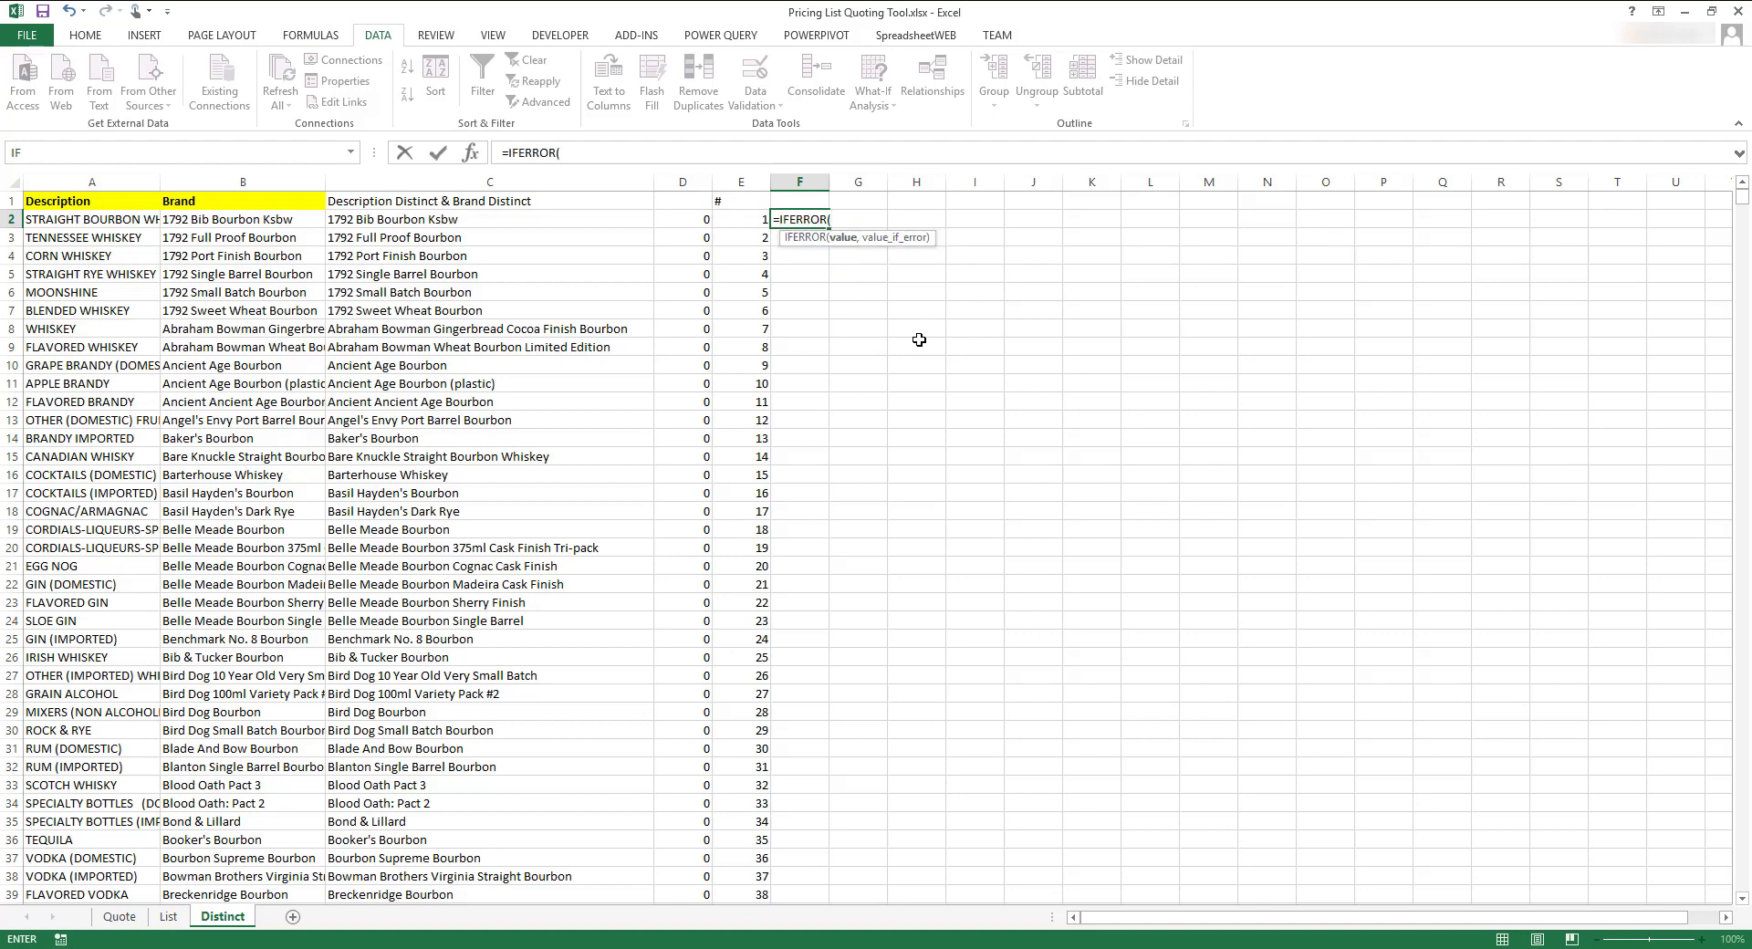
type("INDEX")
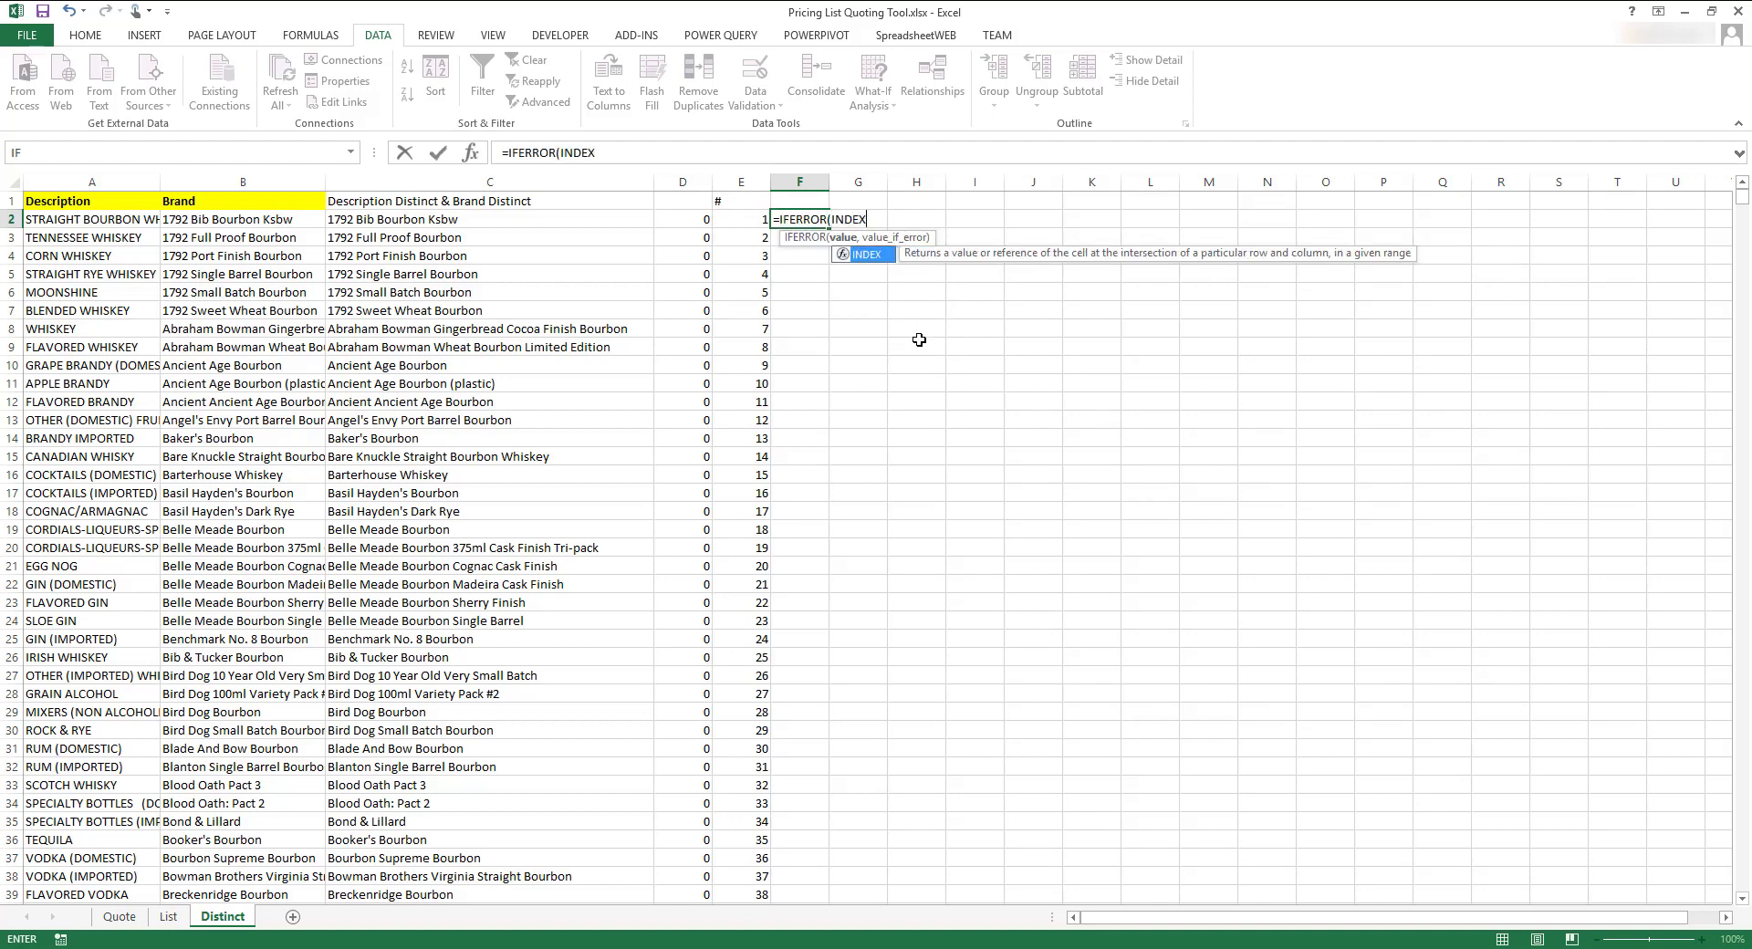
type("($B")
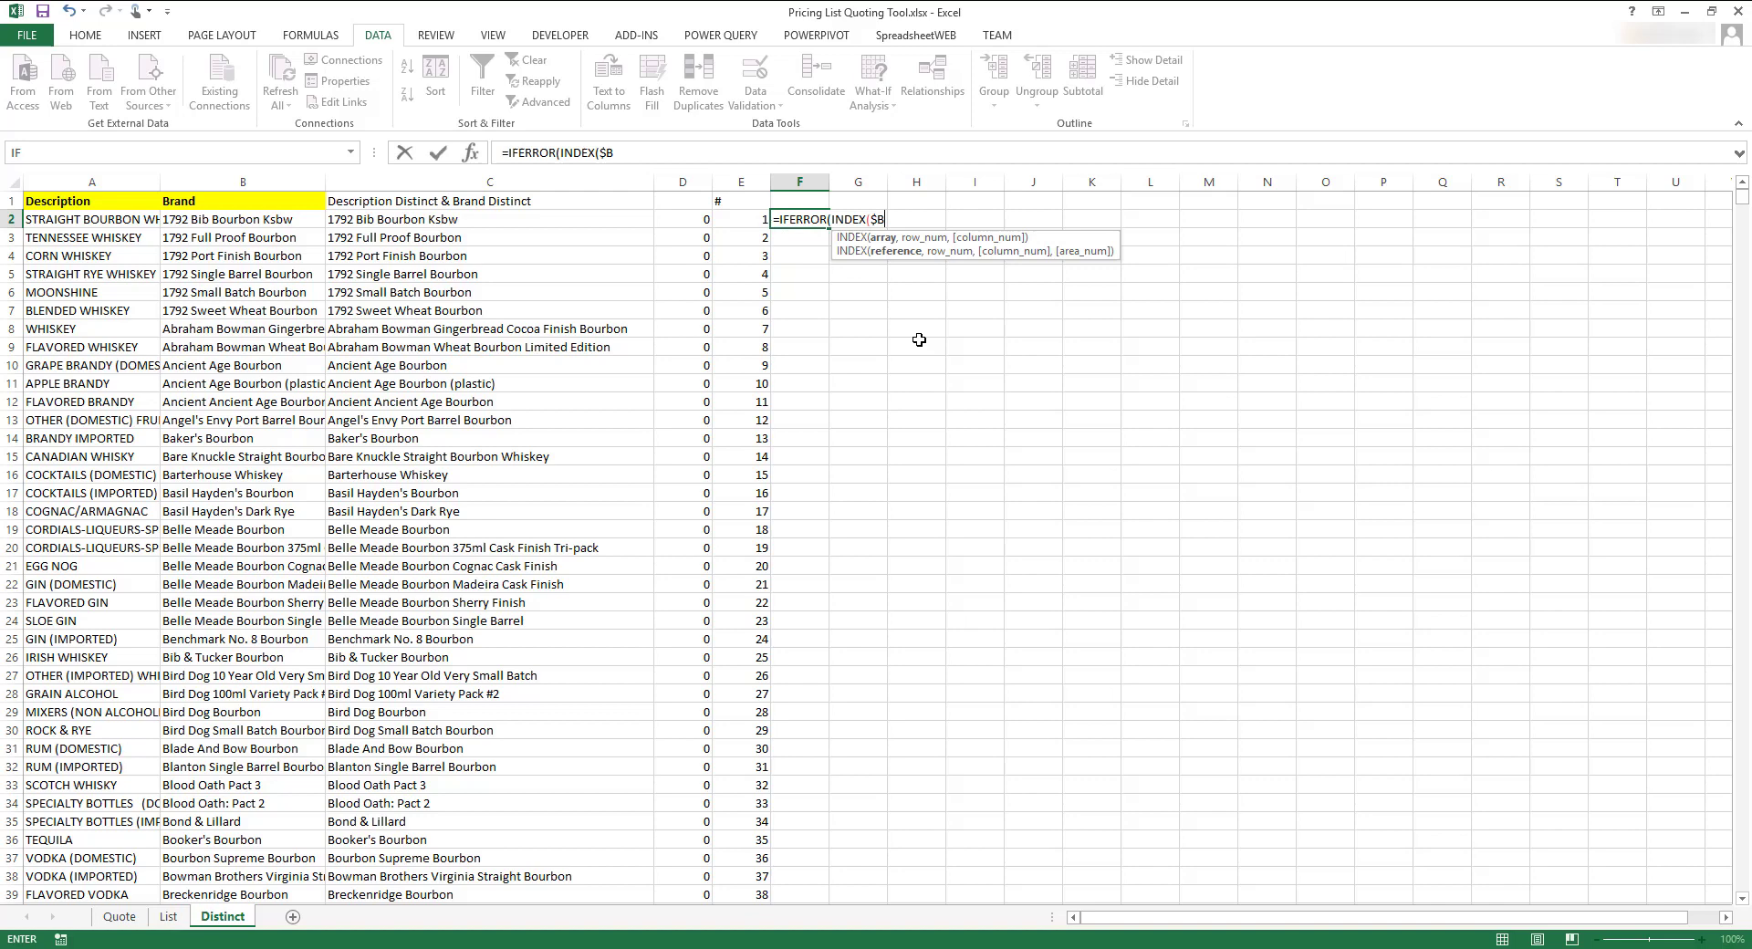
type("$2:")
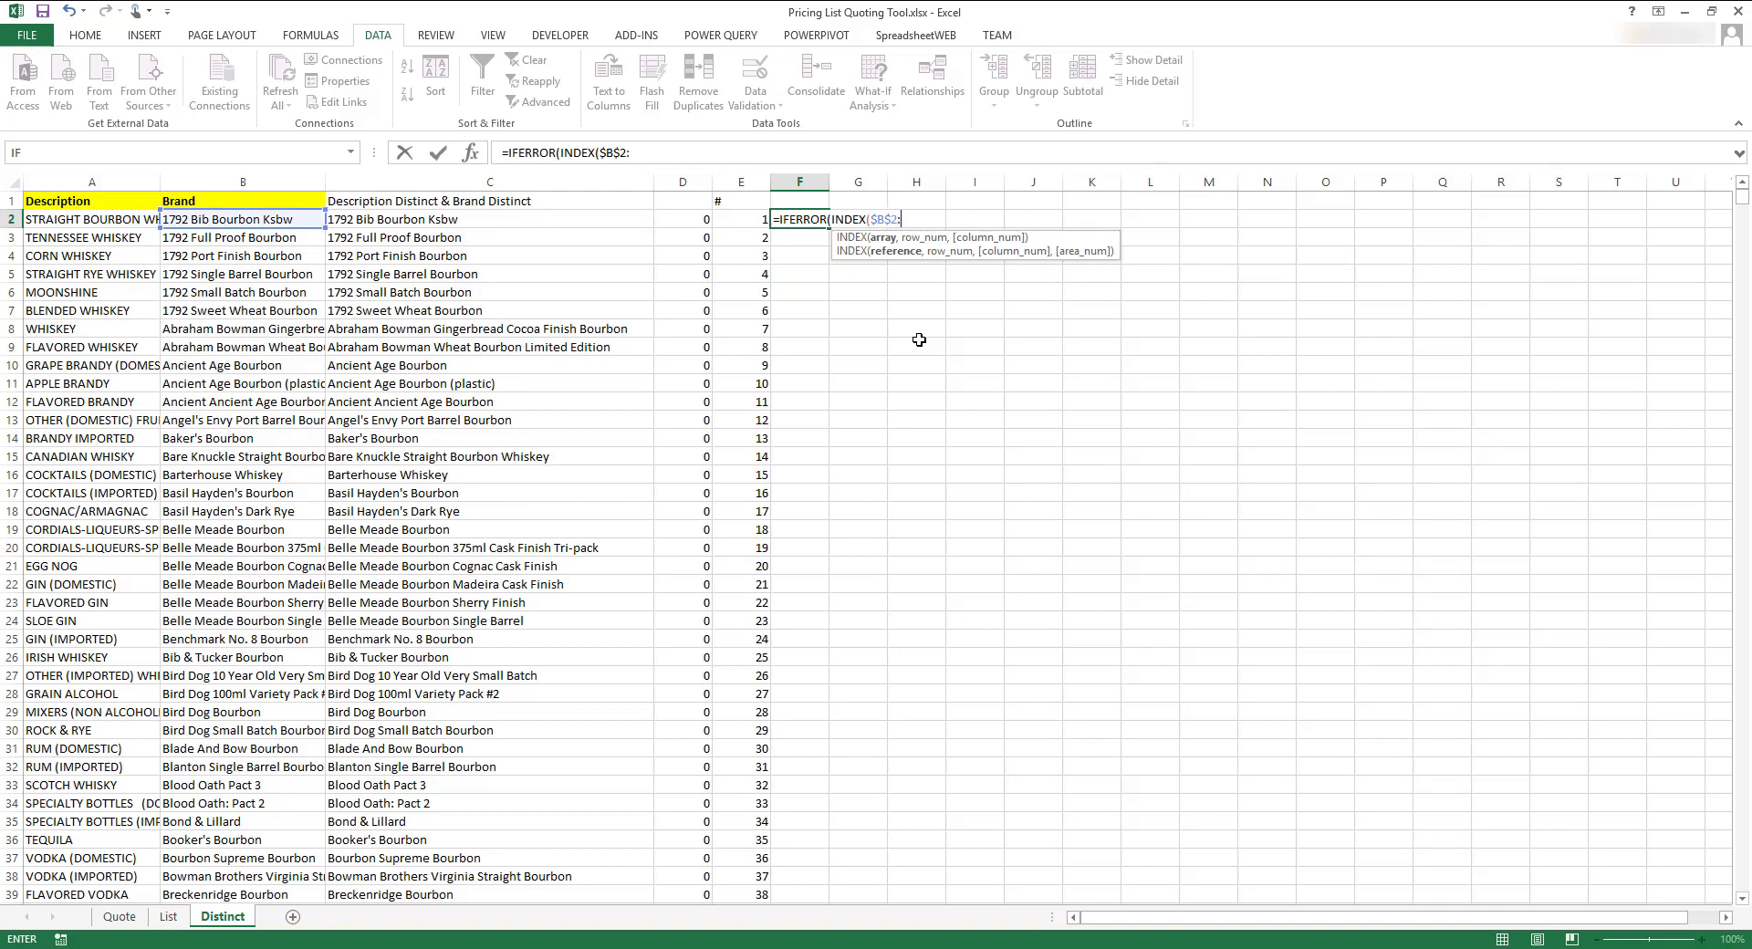
type("$B$2215,")
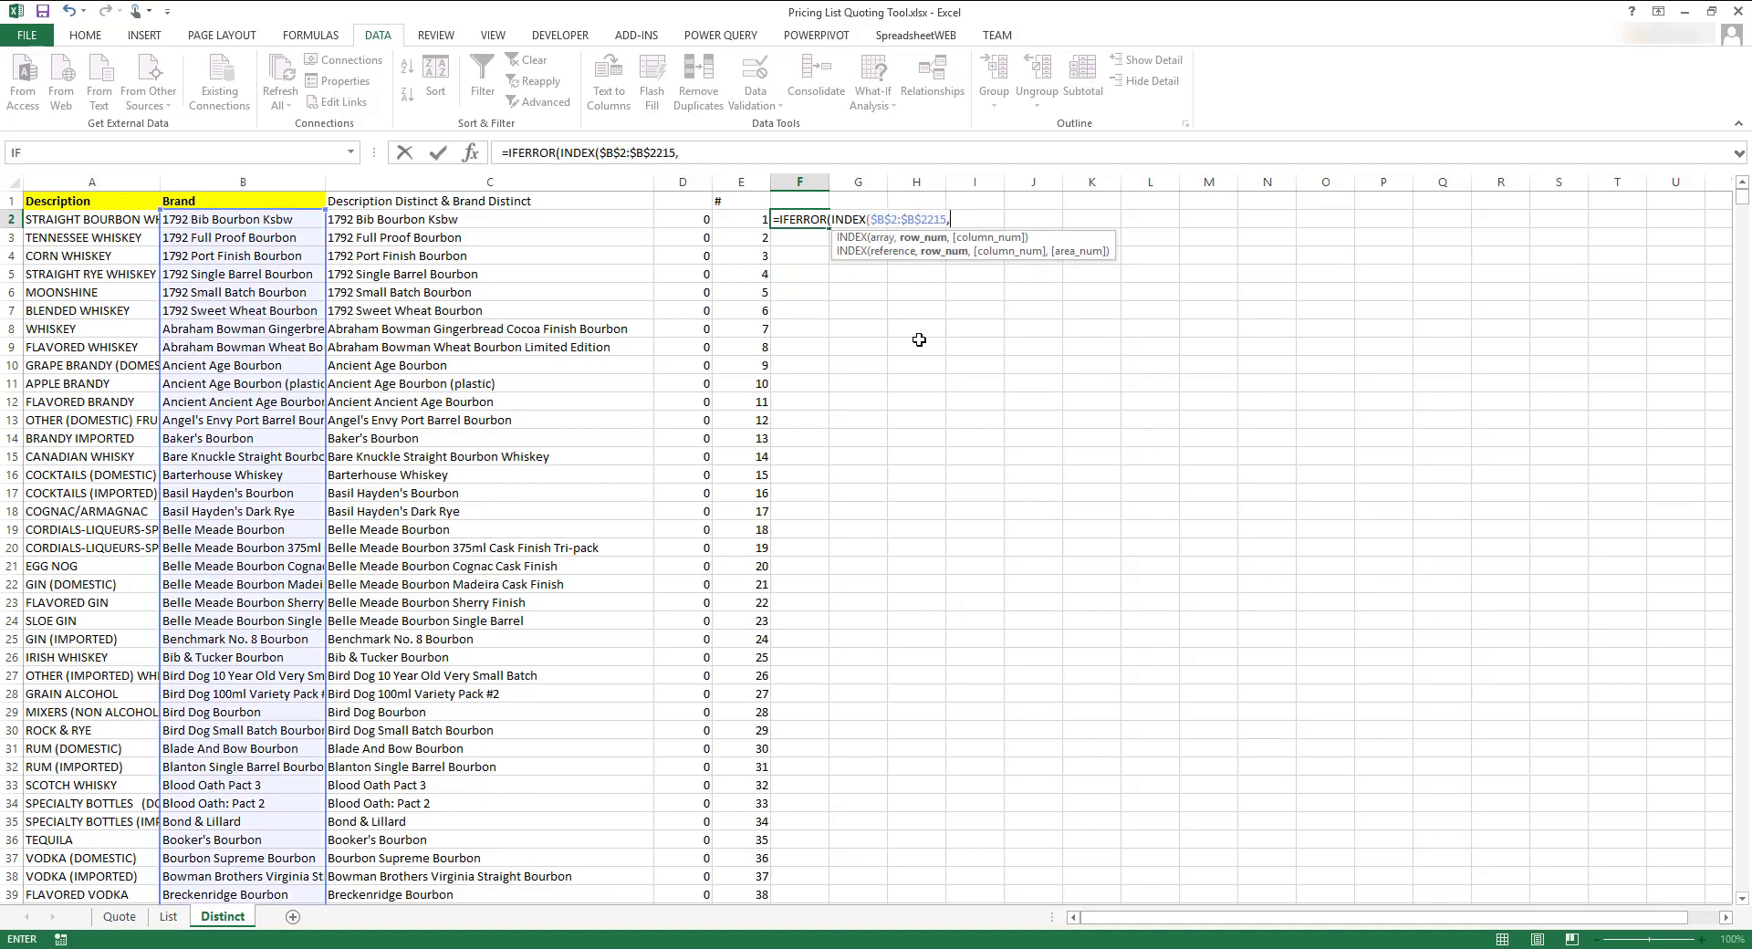
type("MATCH(")
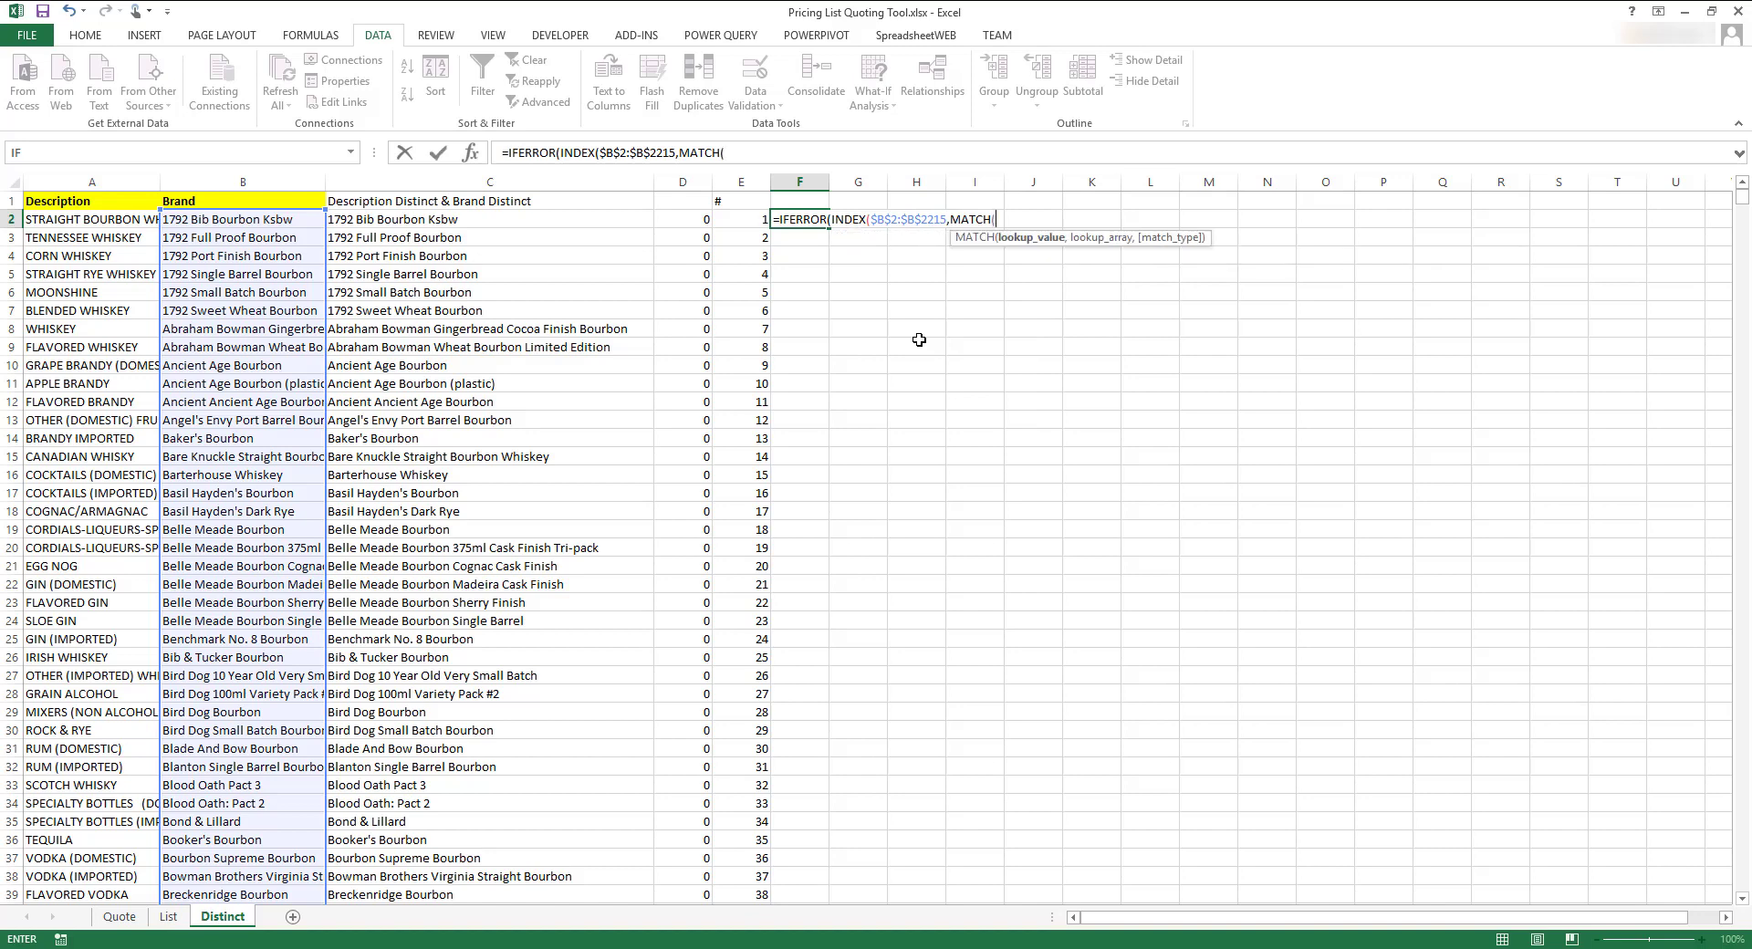
type("$E2:")
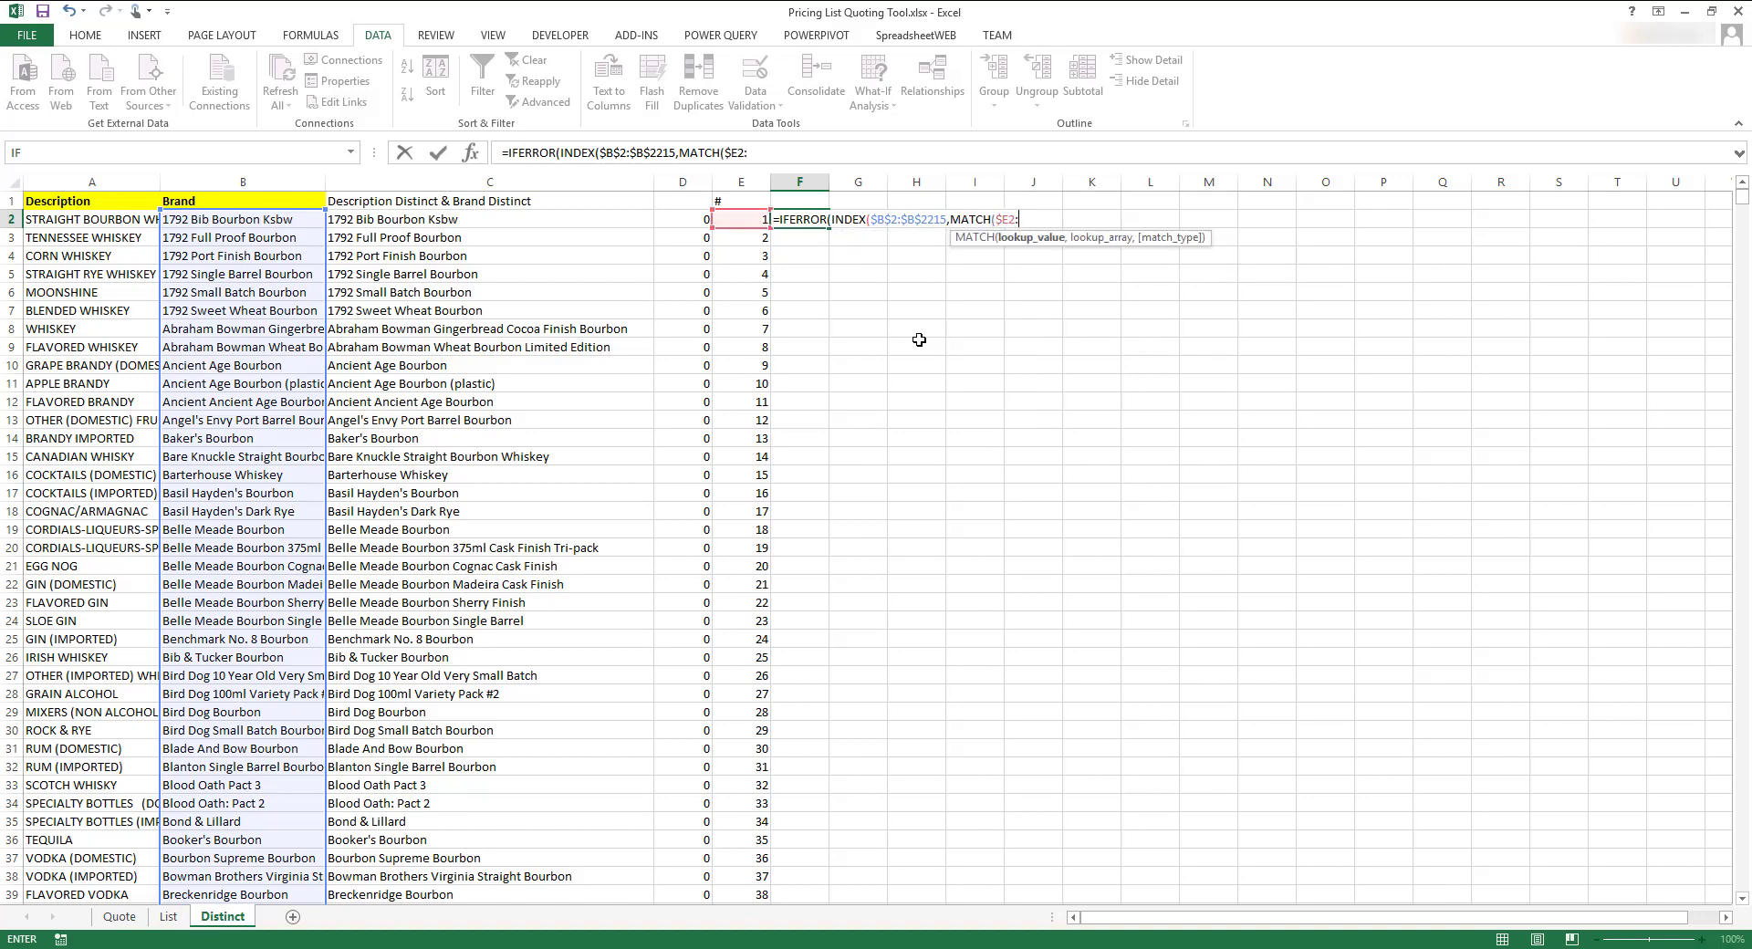
type("$D$2")
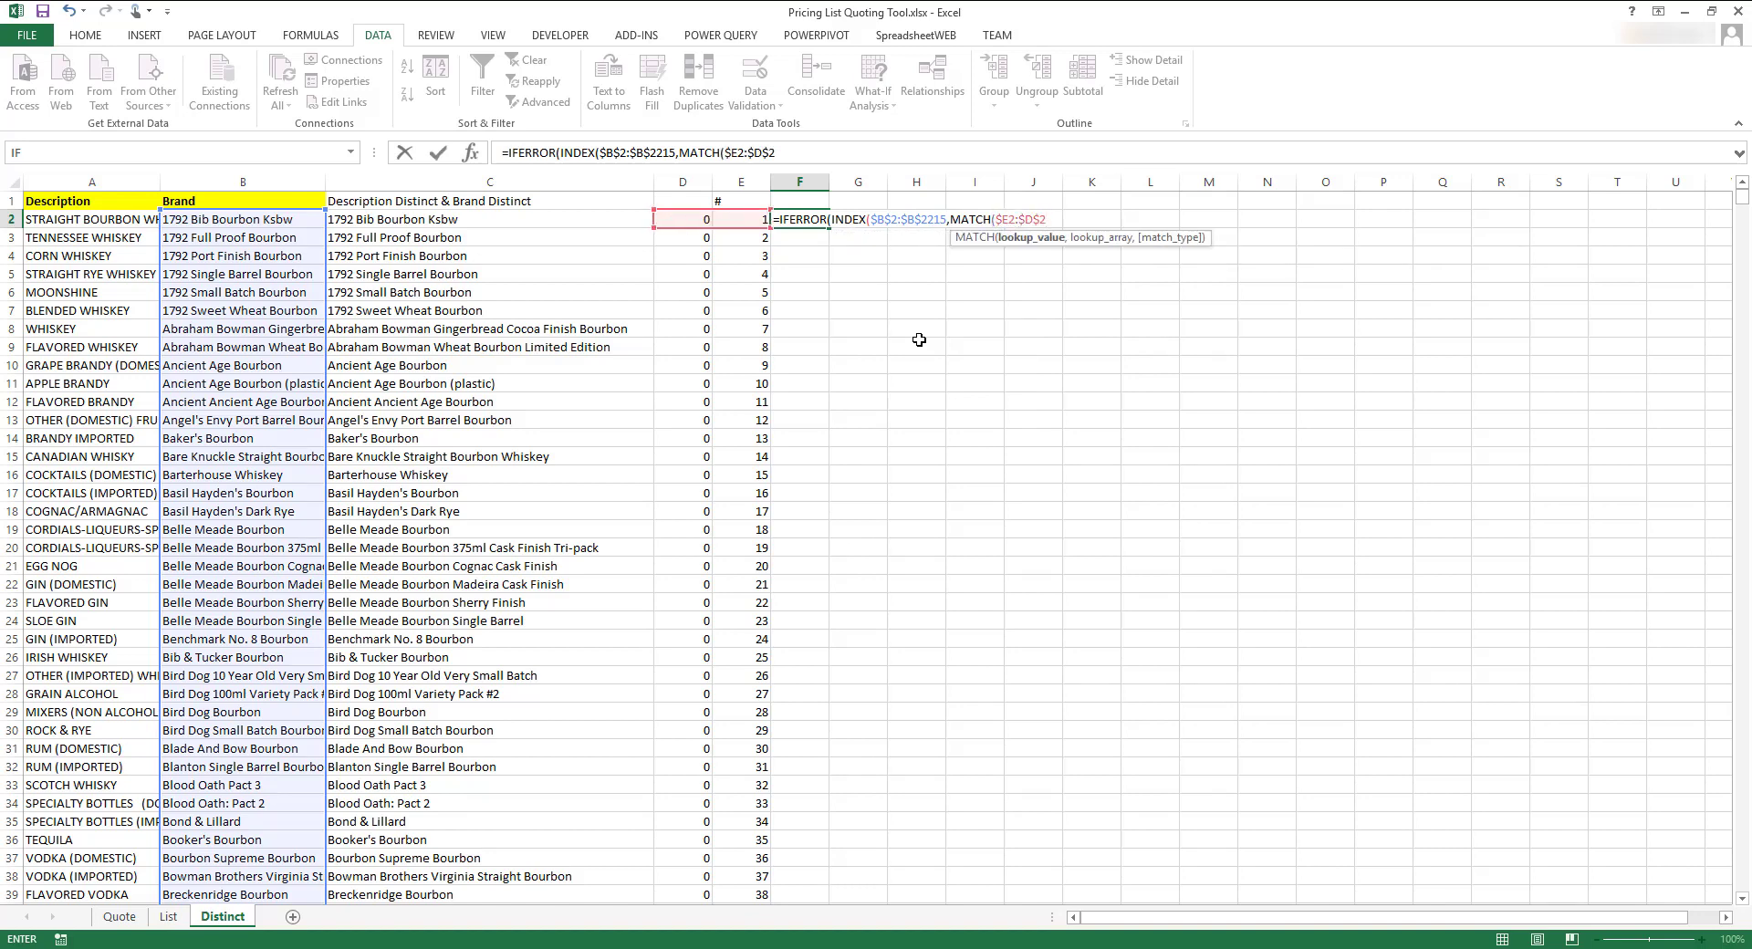
type(":$D$2215,0")
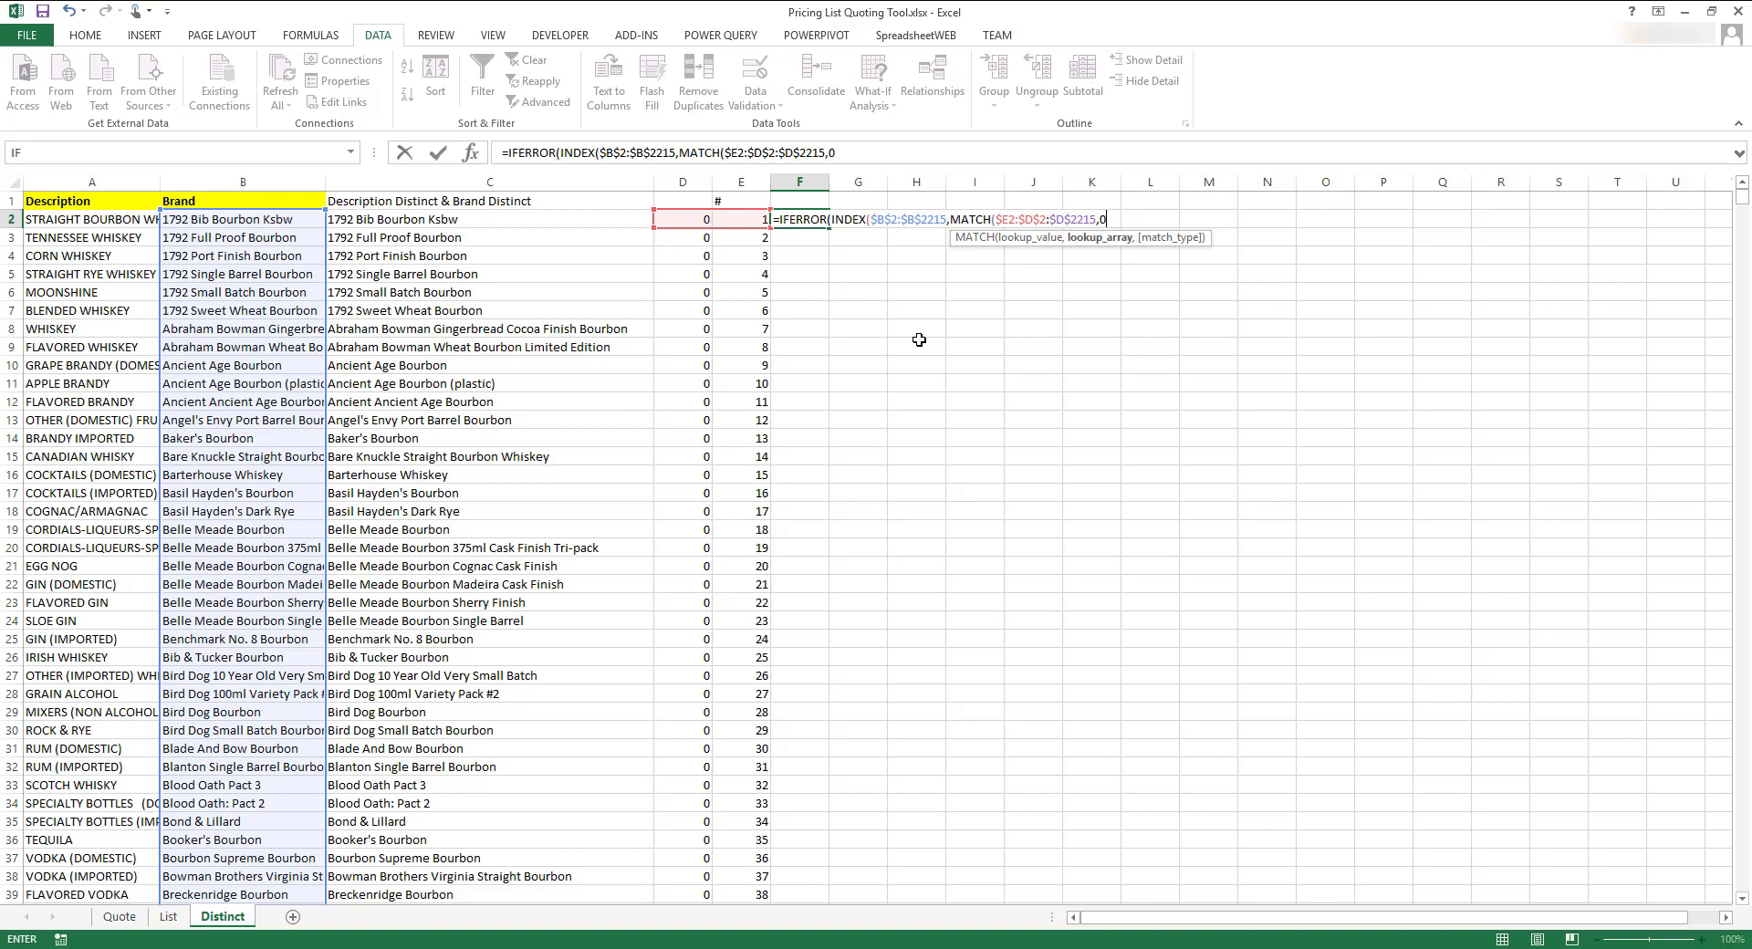
type(")),\"\")")
key("Return")
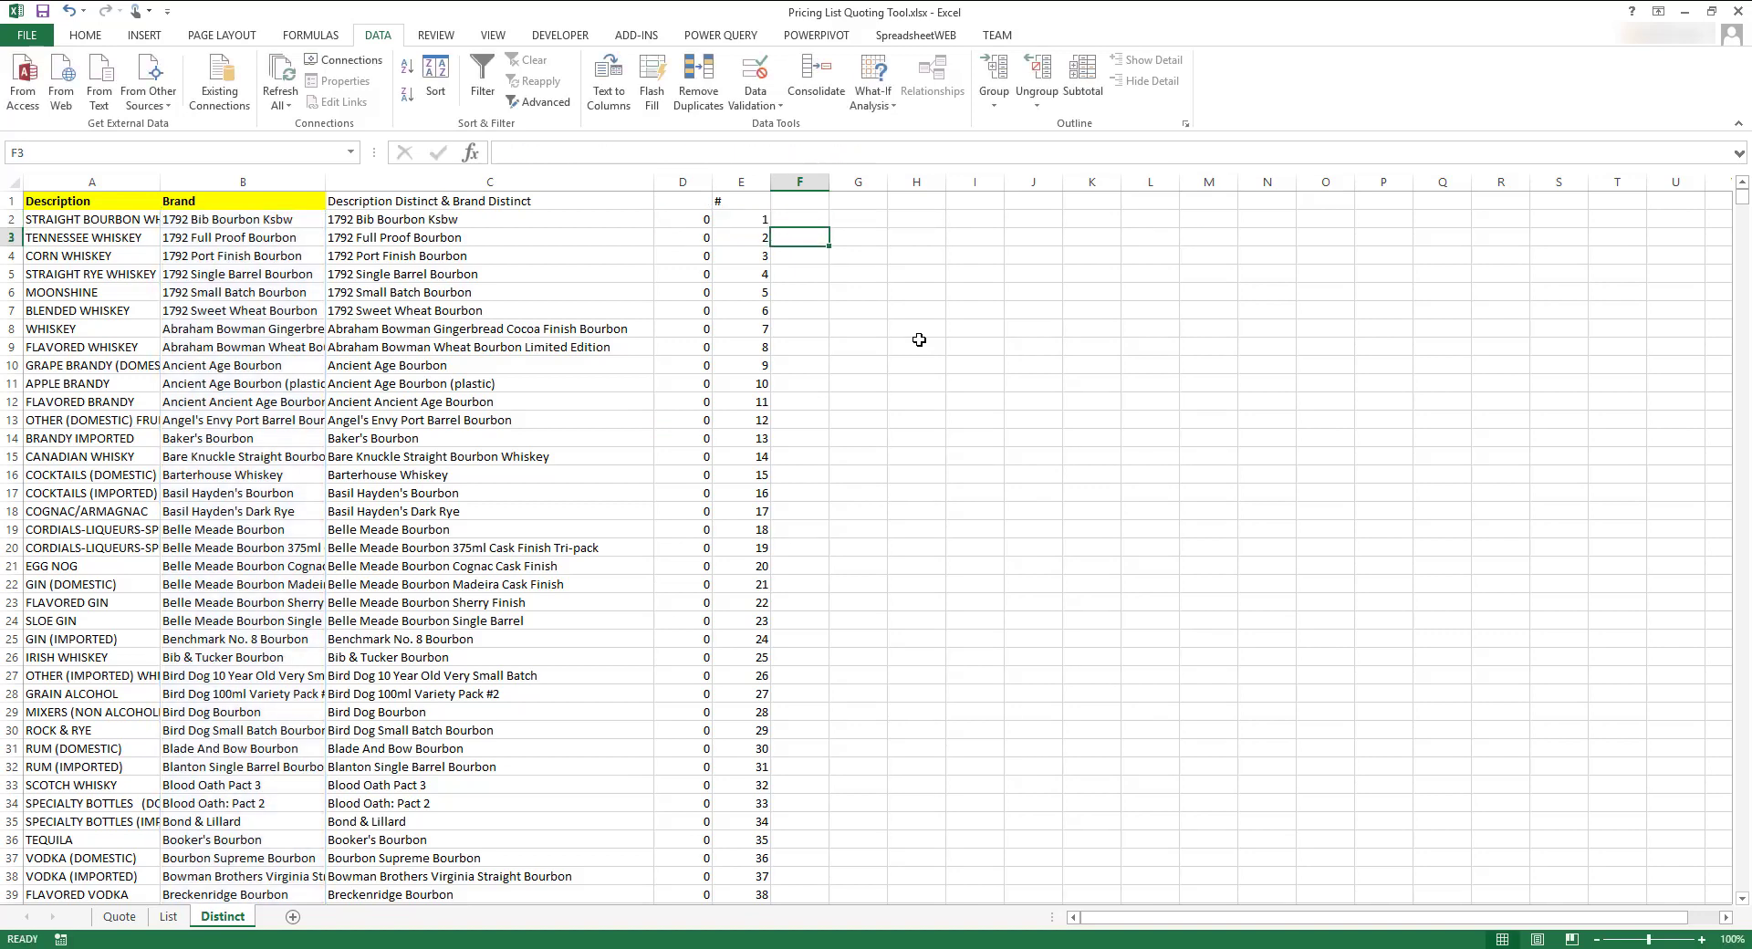
left_click(803, 218)
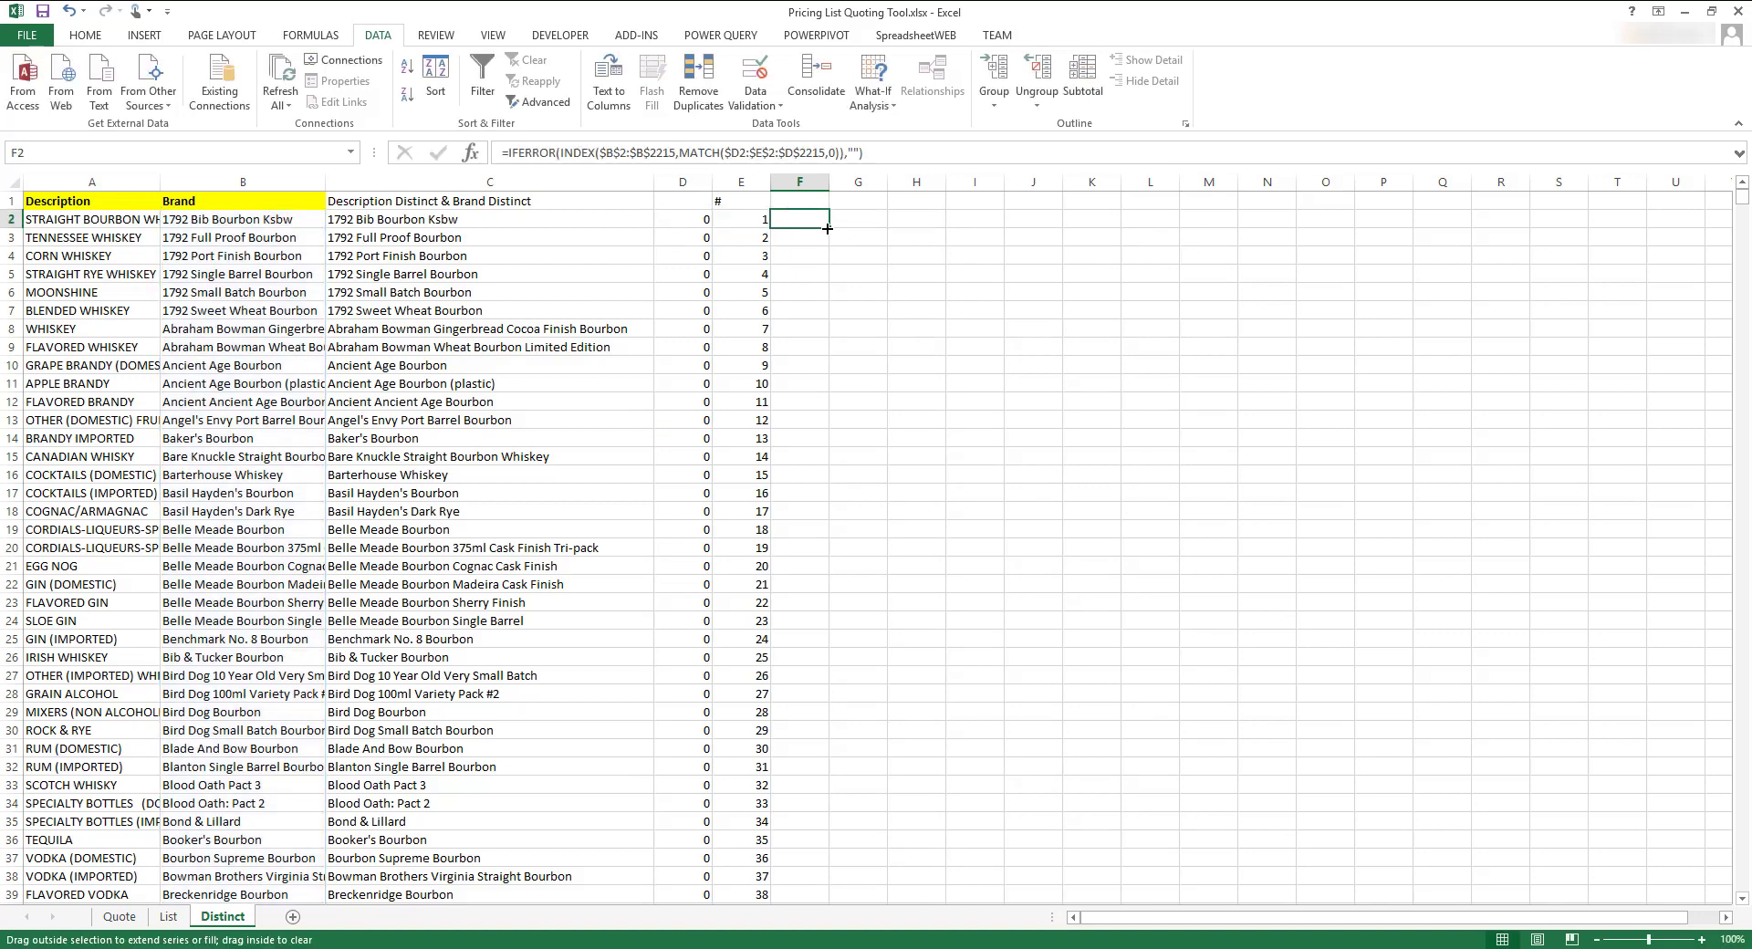
double_click(827, 226)
Head column F 'Brand List' and adjust the column width.
left_click(815, 203)
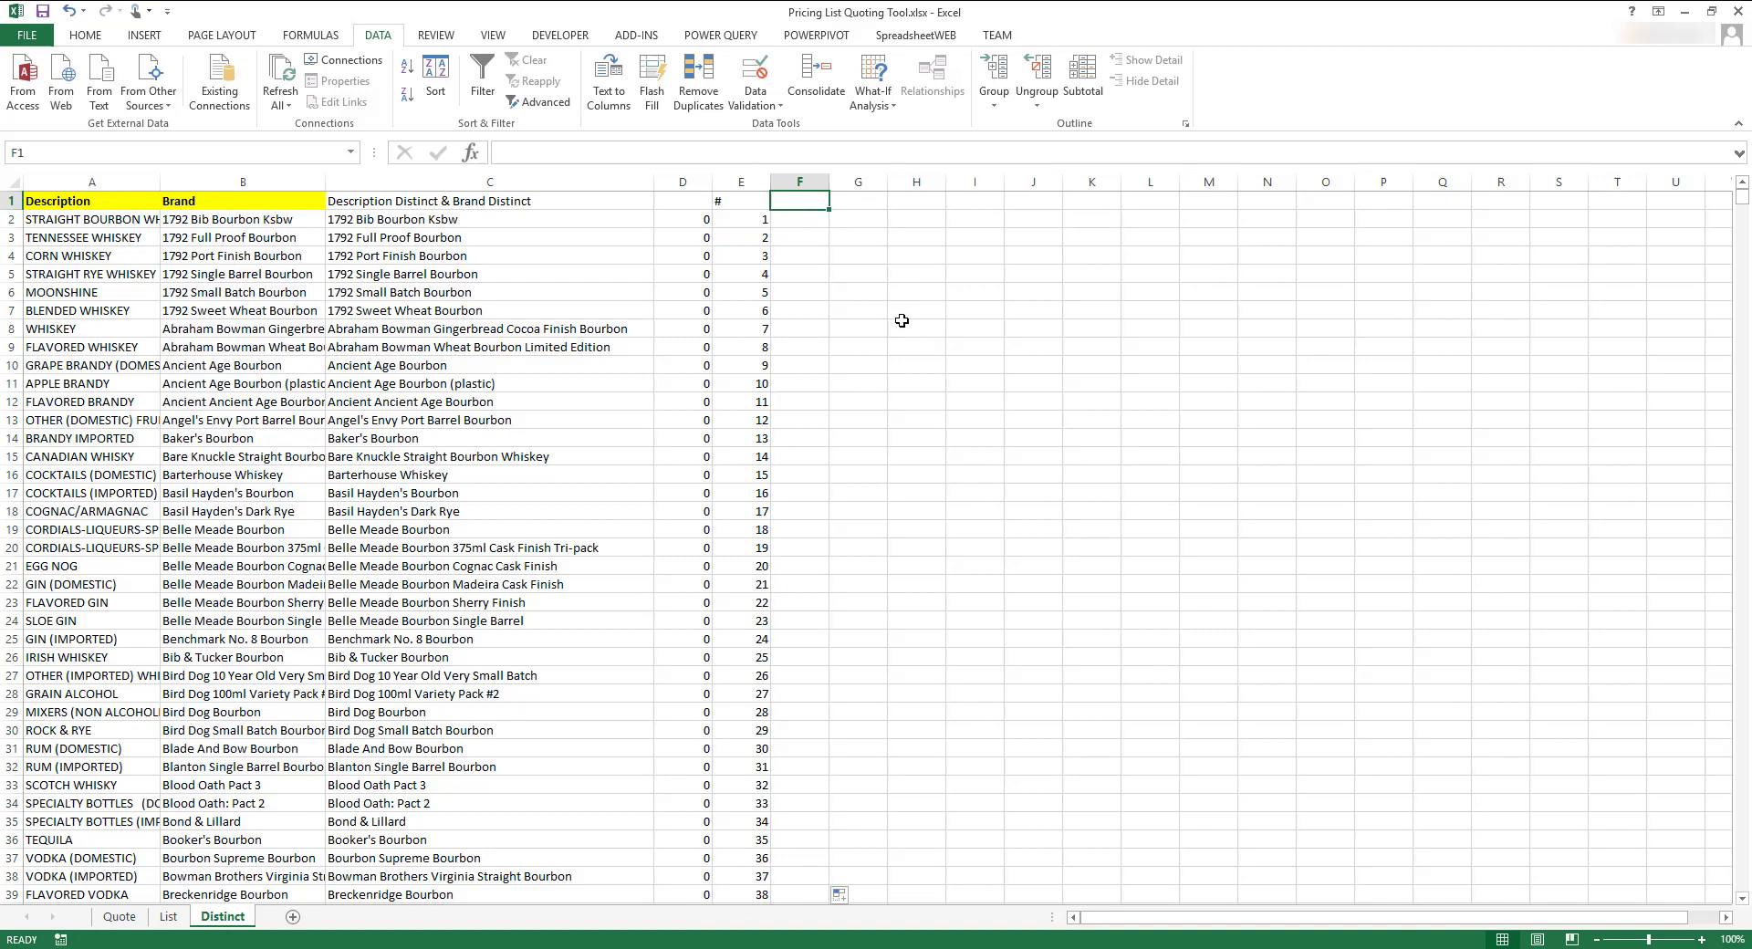
type("Brand List")
key("Return")
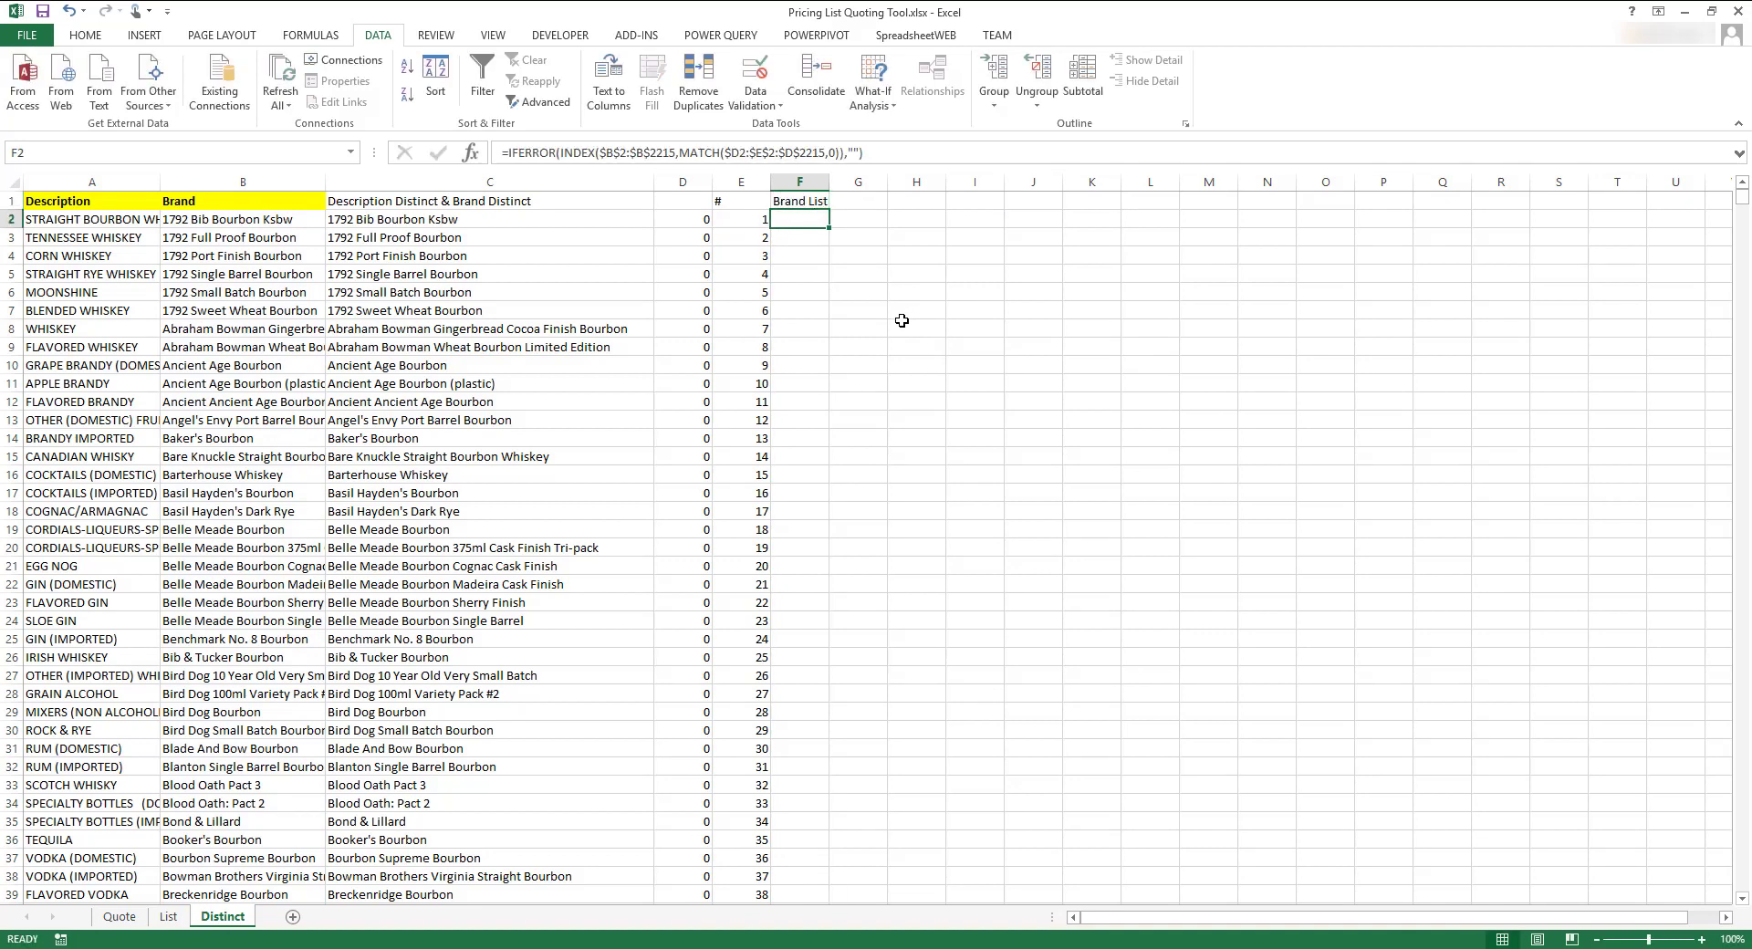
left_click_drag(833, 181, 833, 180)
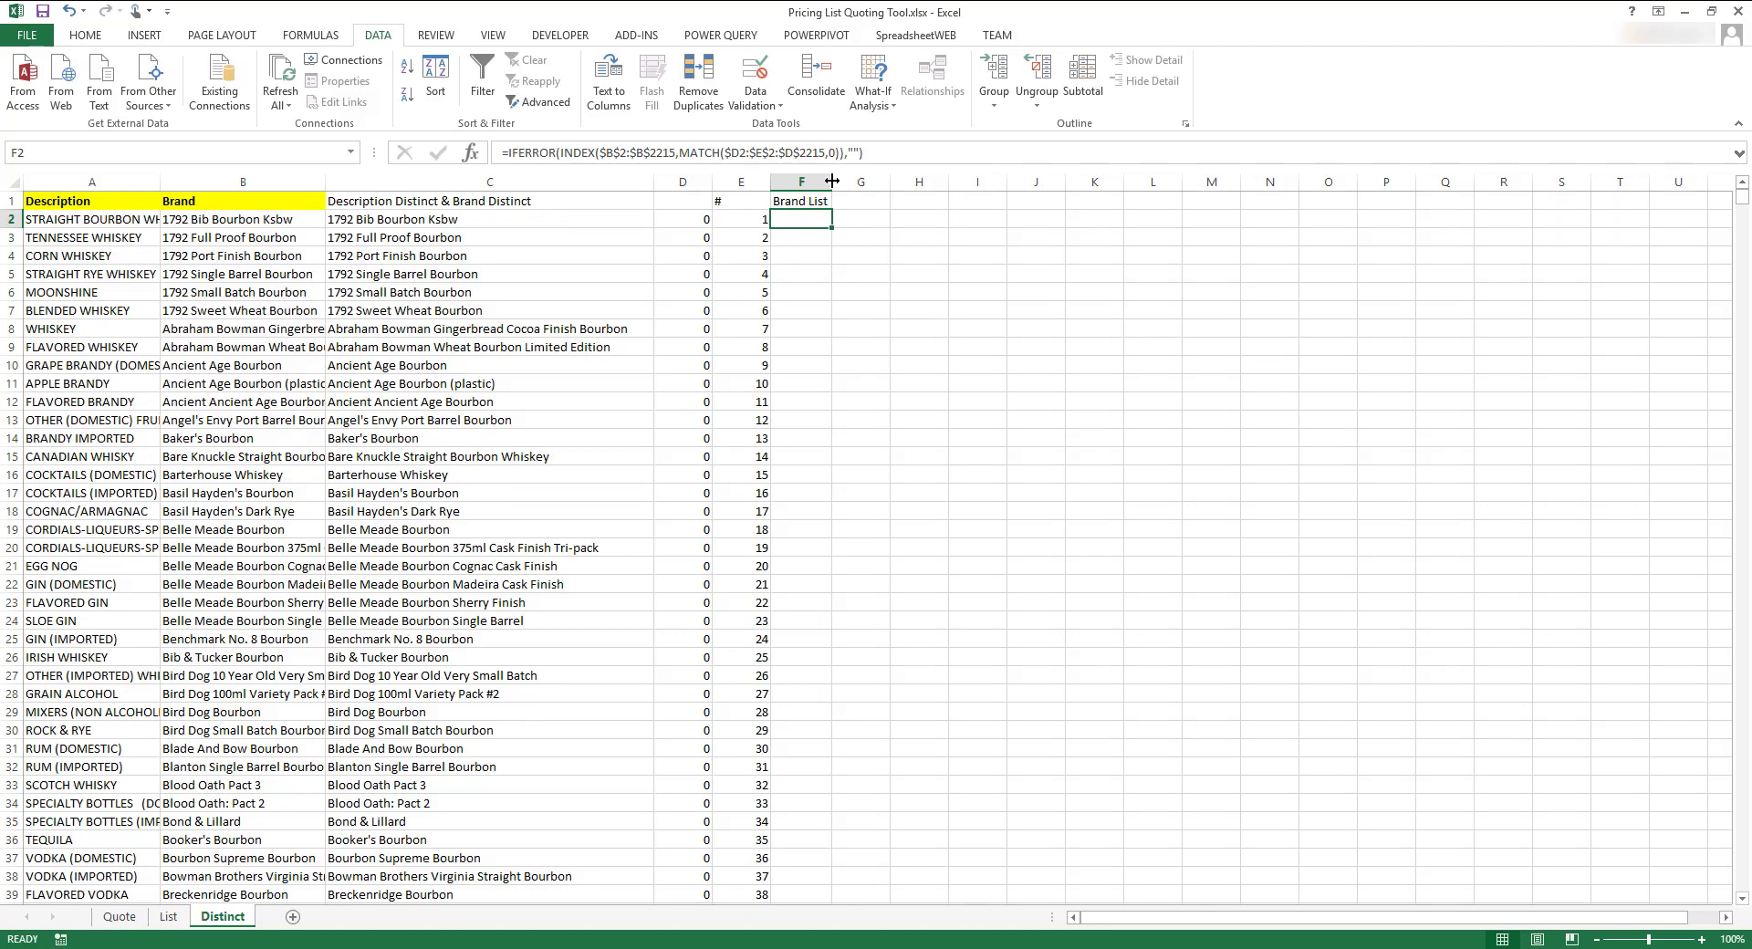
left_click(871, 214)
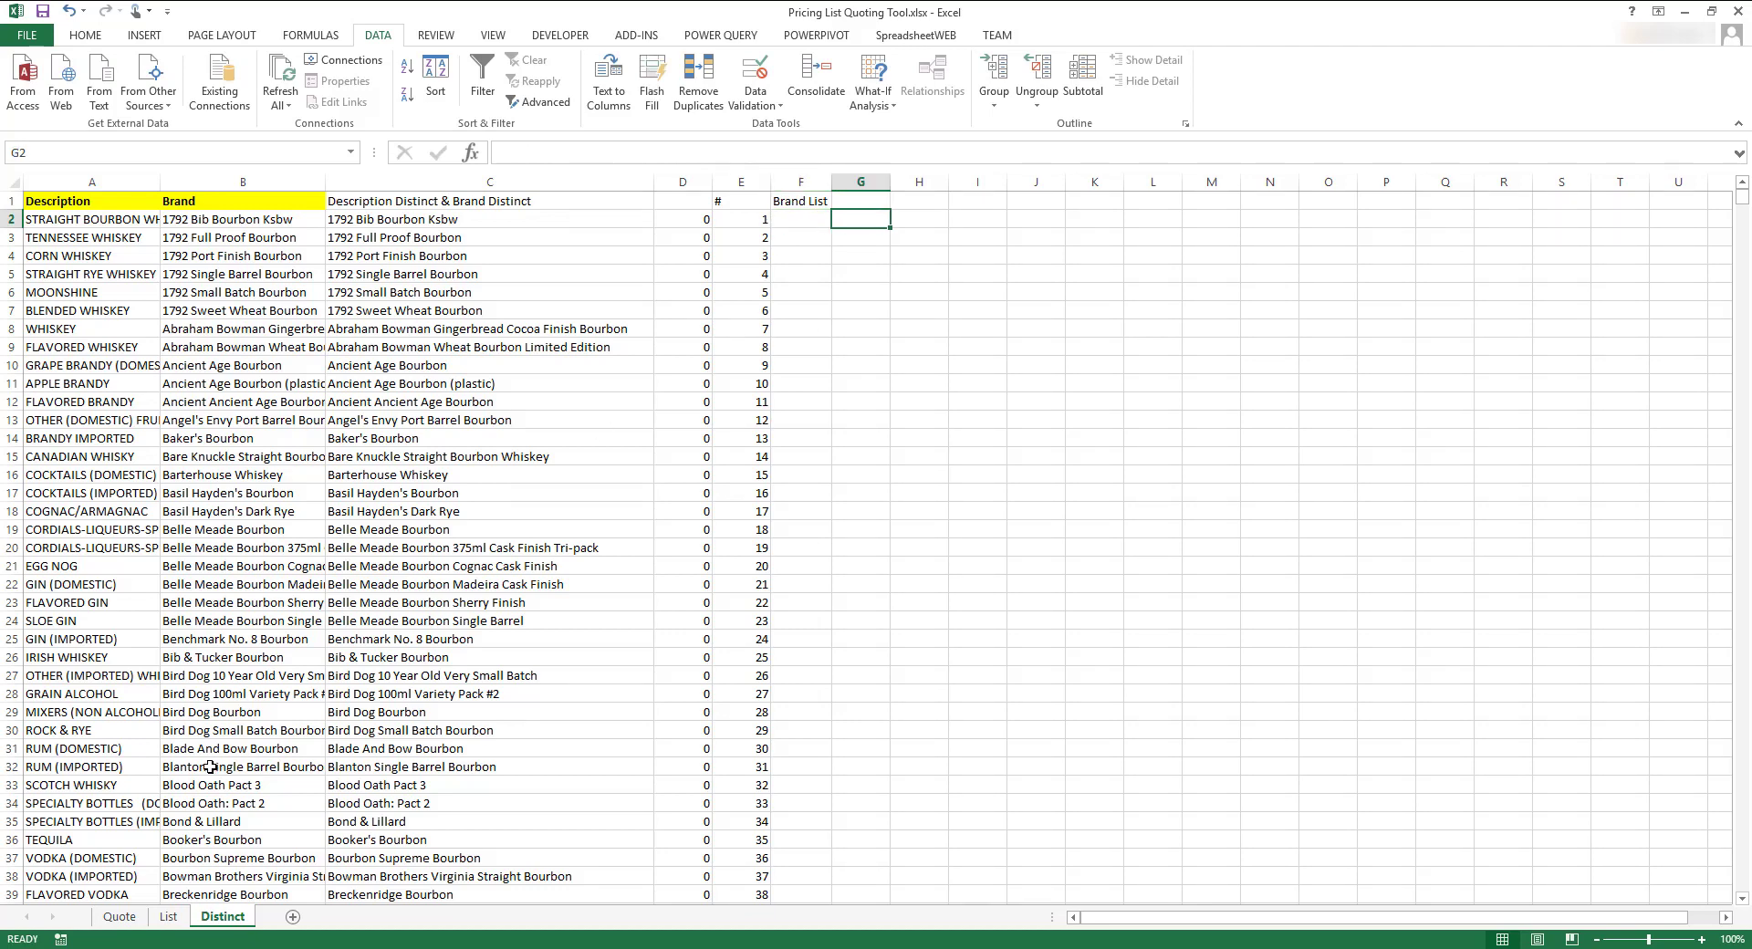
Copy the List sheet's Size column into column G of the Distinct sheet.
left_click(168, 917)
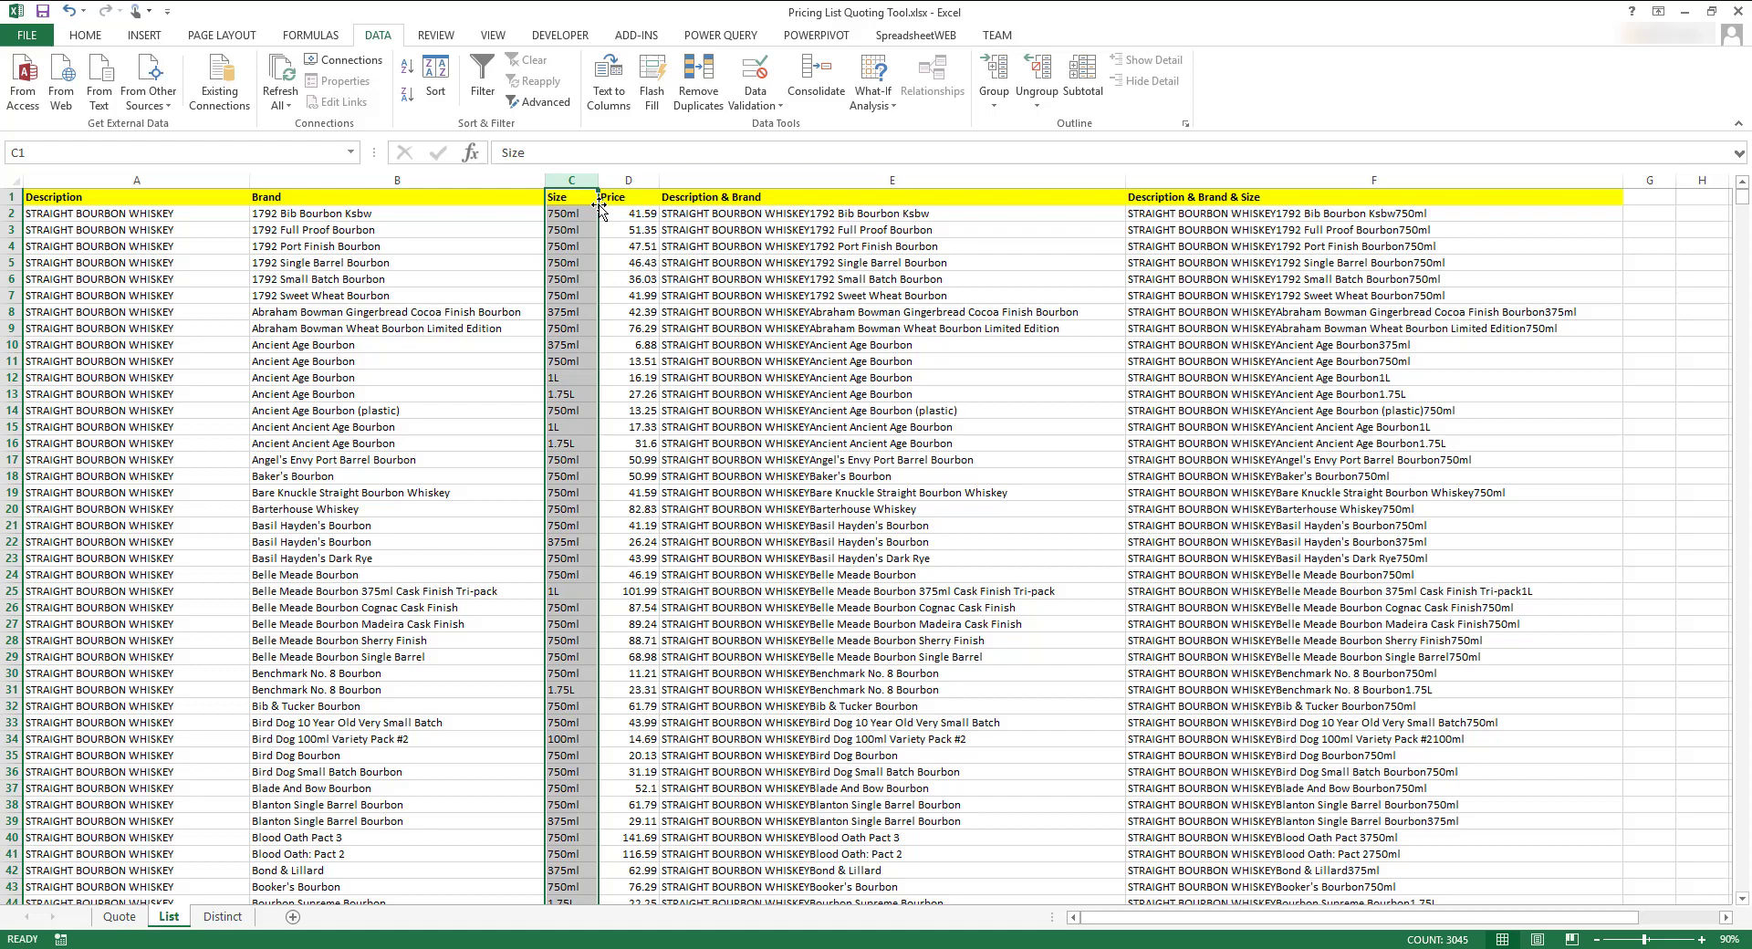
key("ctrl+c")
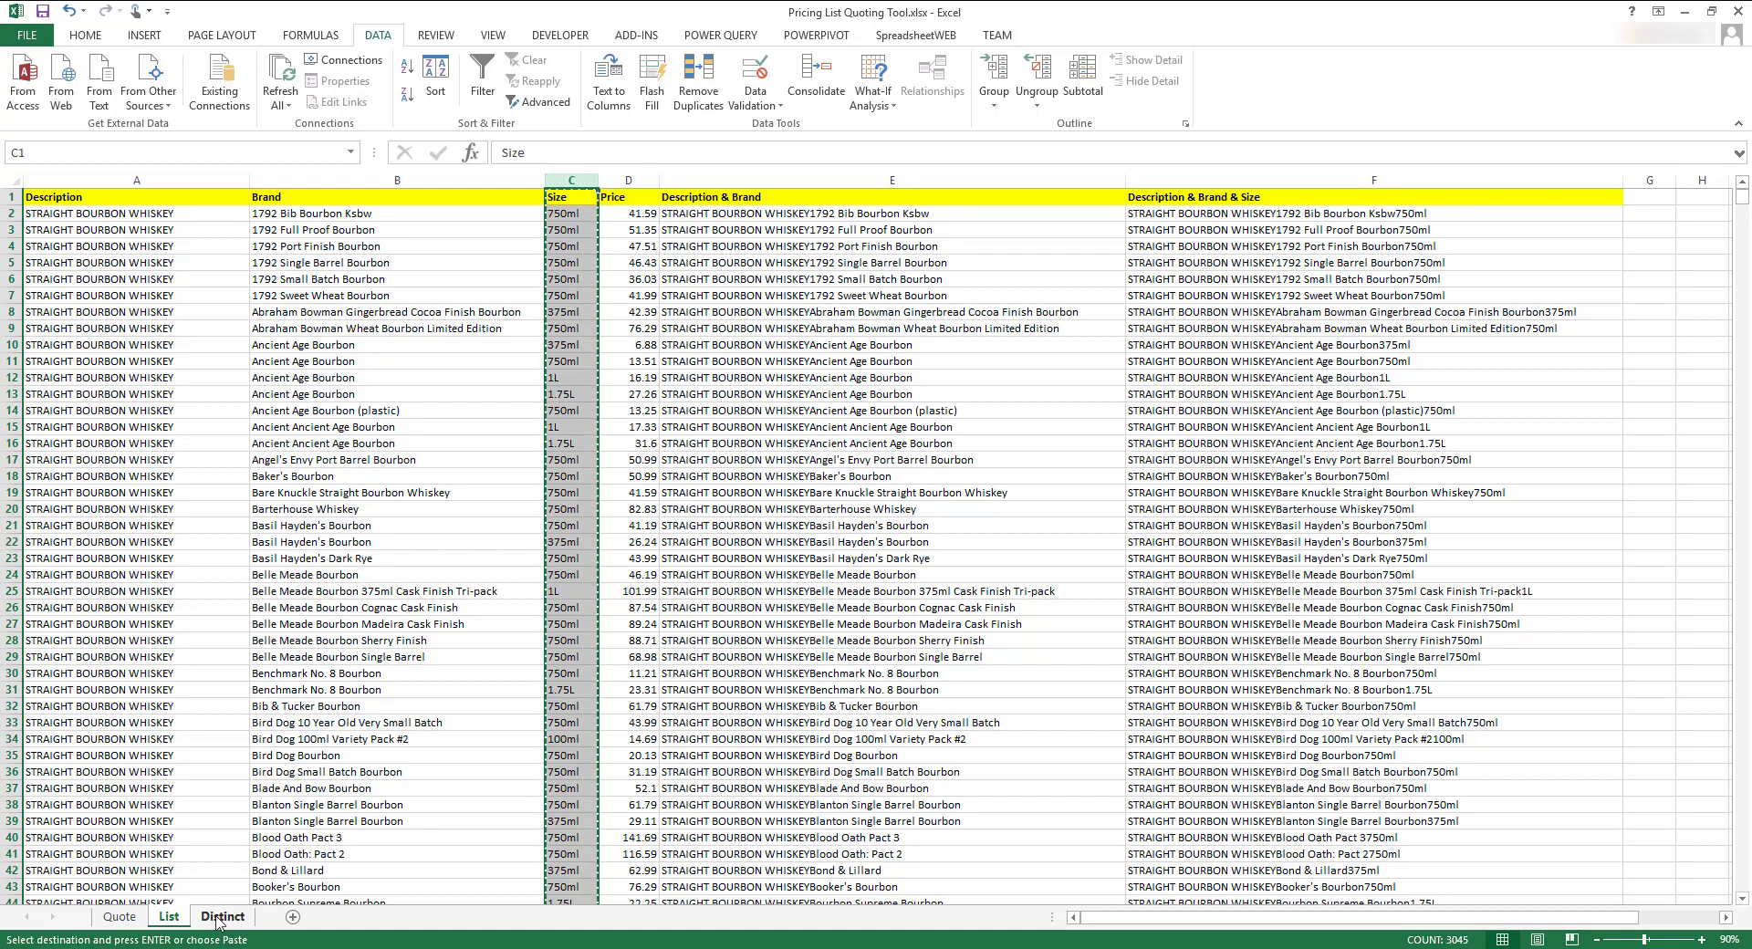
left_click(223, 916)
left_click(865, 200)
key("ctrl+v")
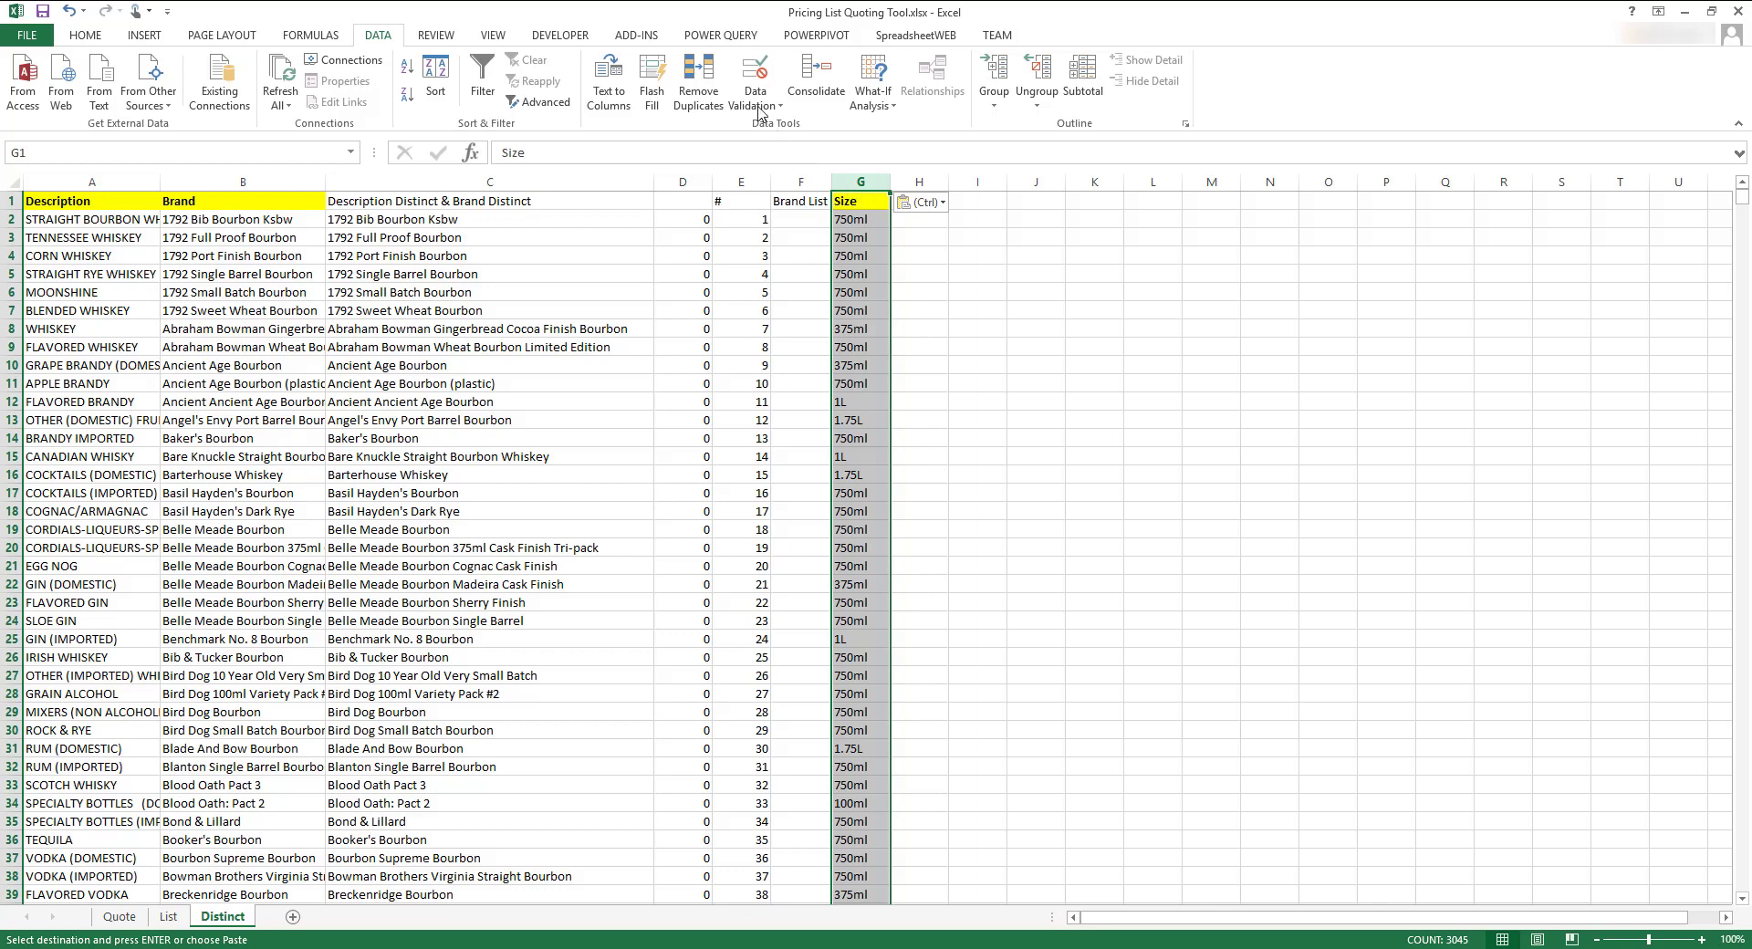
Remove duplicates from the current Size selection, leaving 32 unique sizes.
left_click(698, 80)
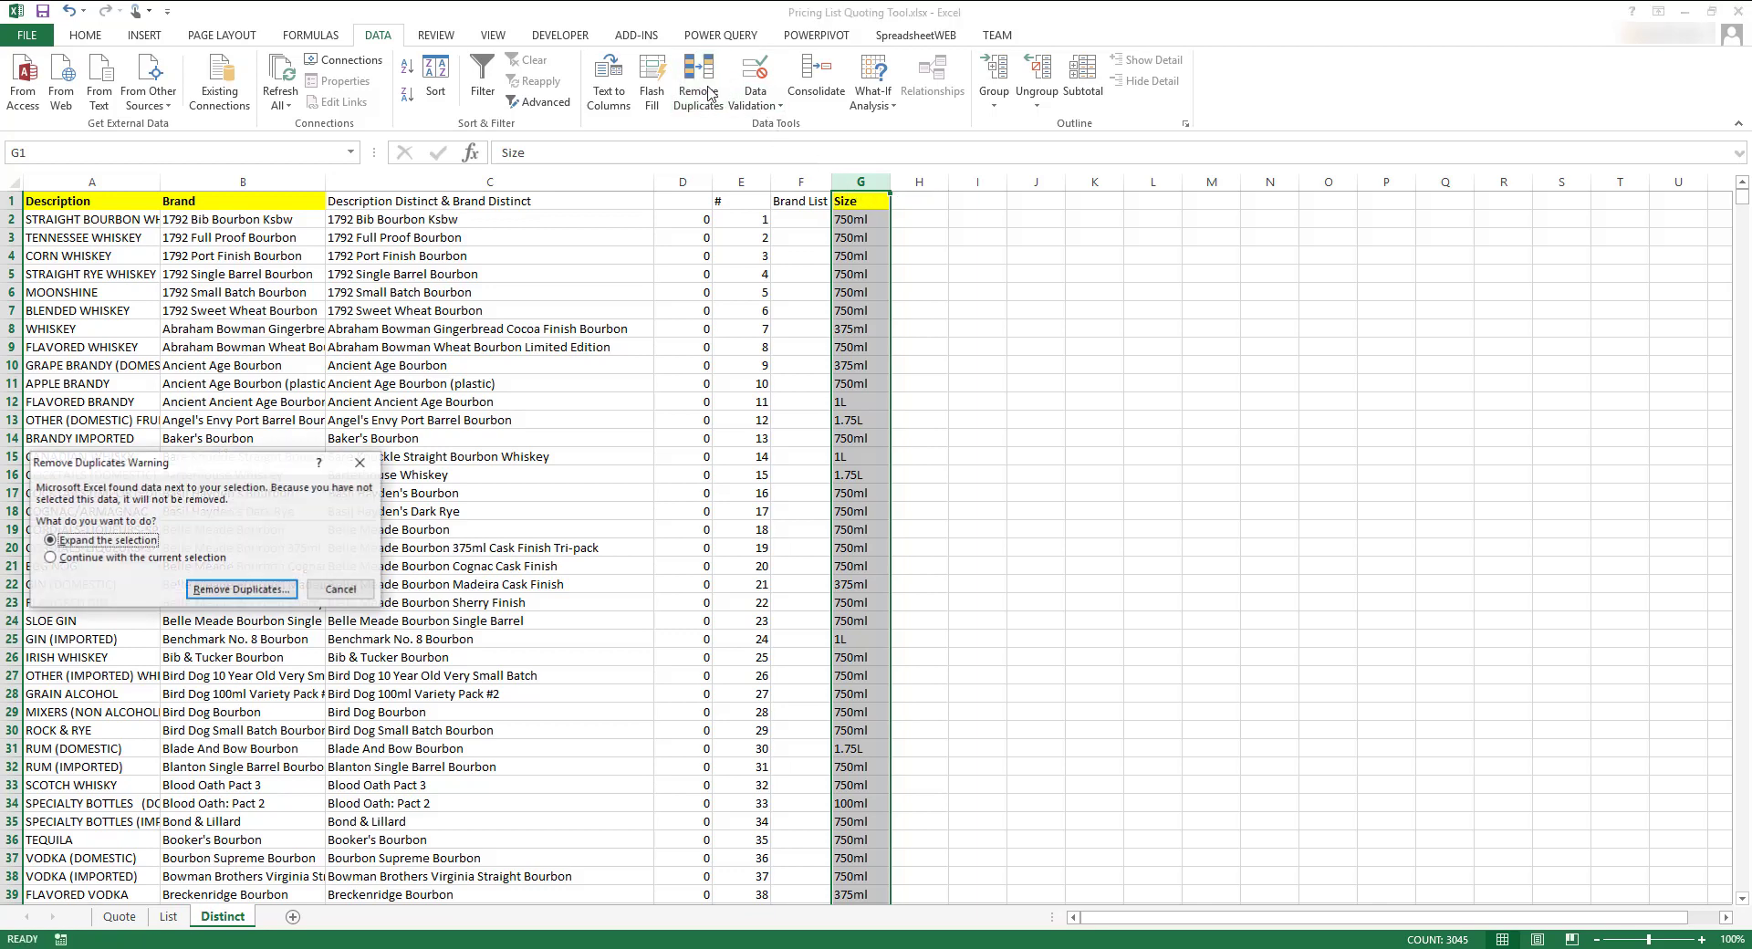
left_click(194, 558)
left_click(219, 589)
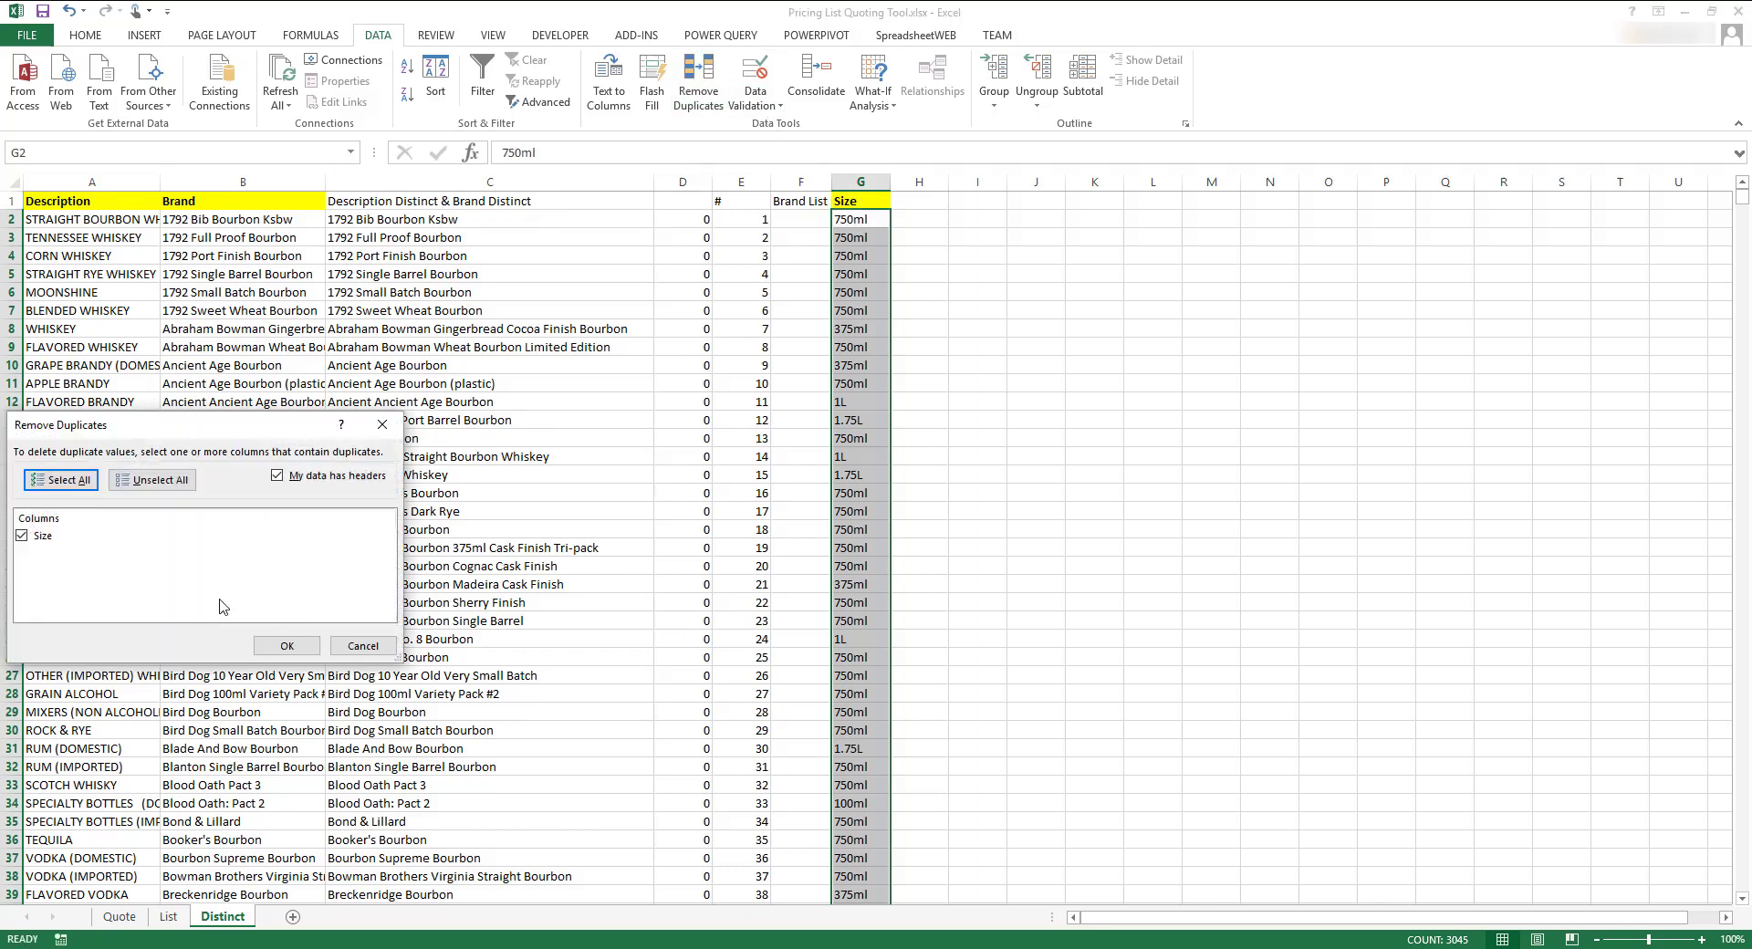
left_click(287, 645)
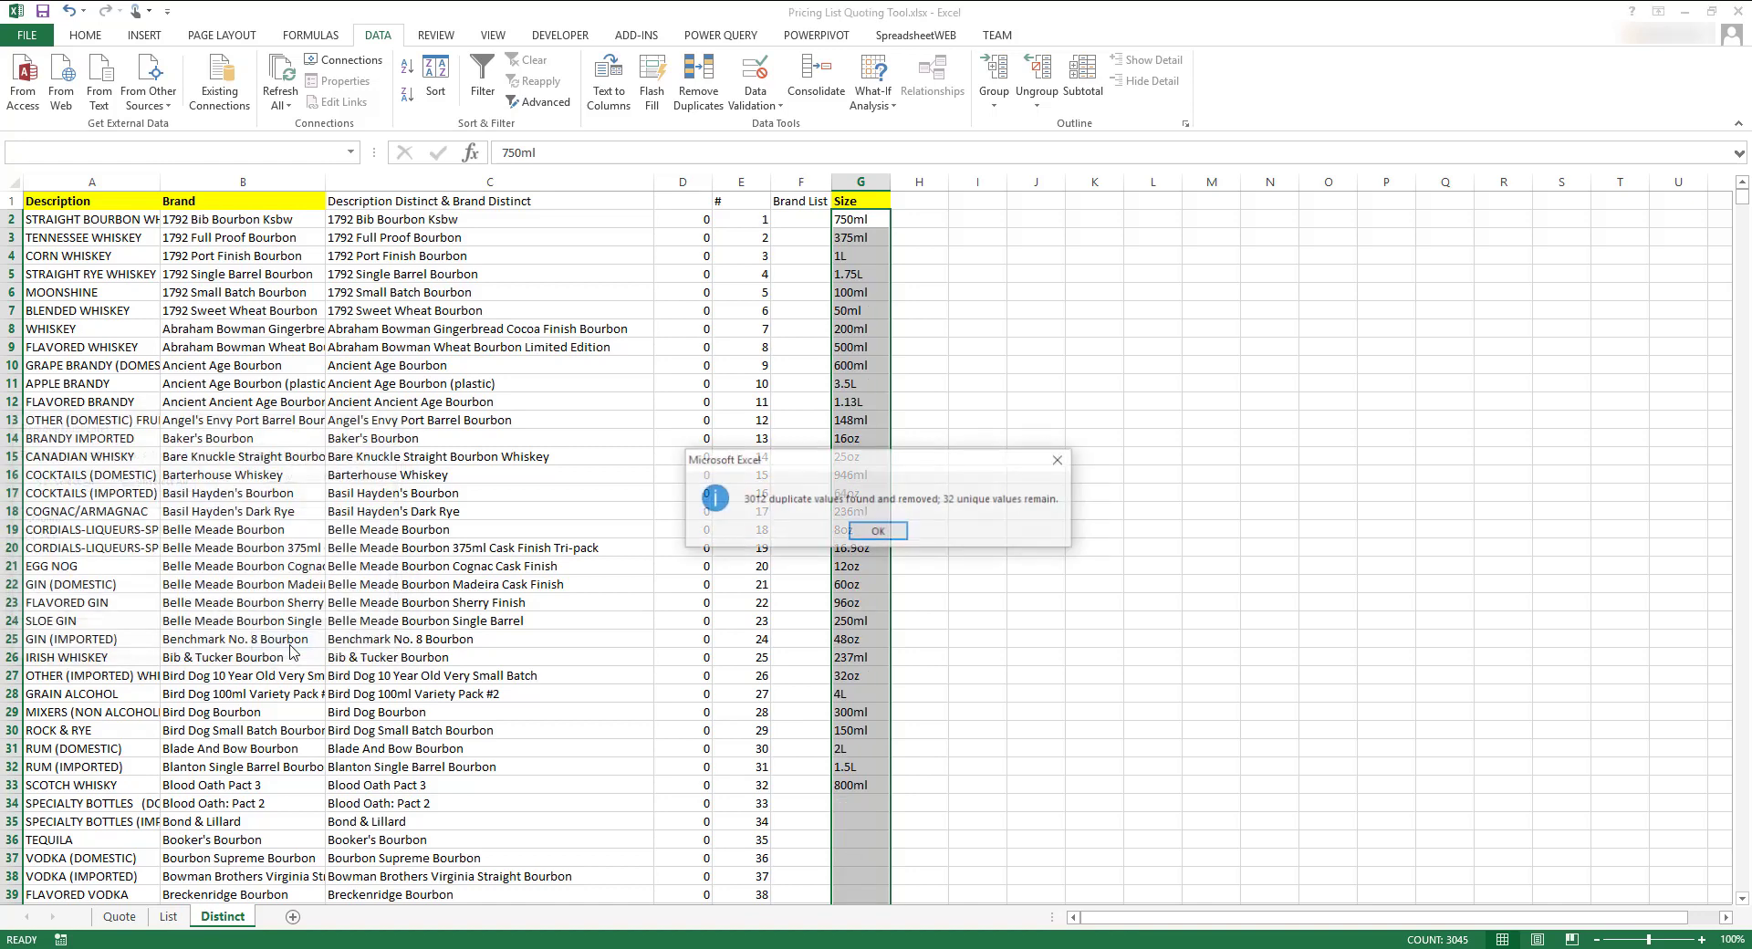
left_click(872, 535)
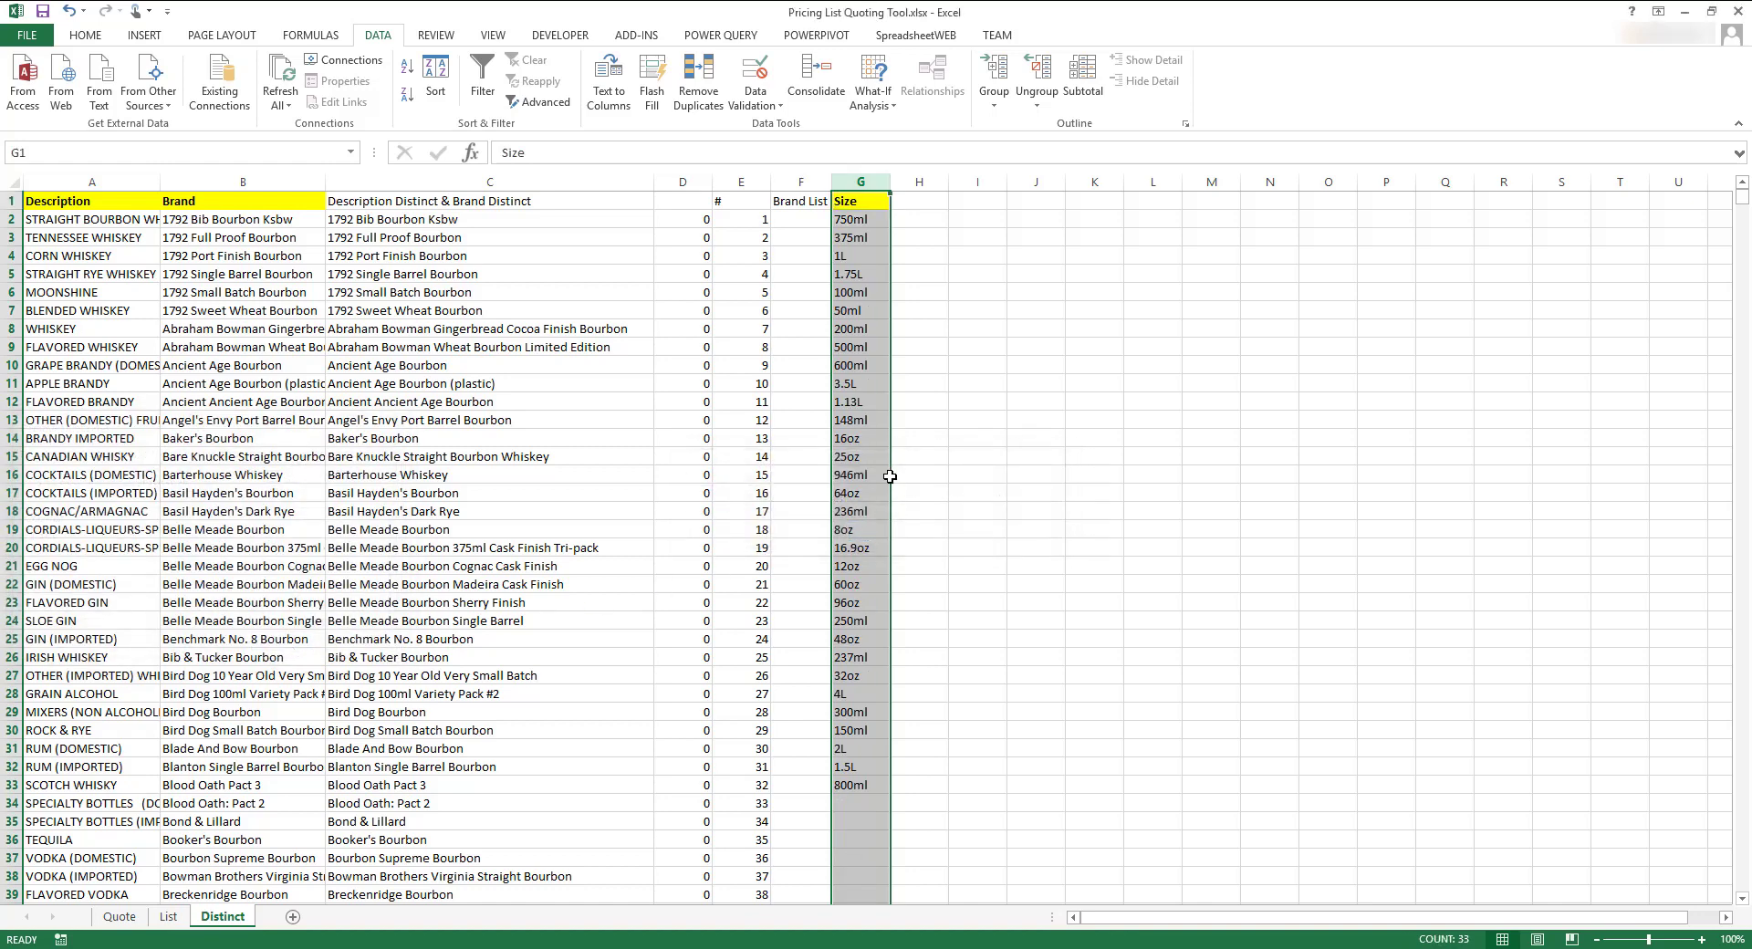
Head column H 'Description Distinct & Brand Distinct $ Size Distinct'.
left_click(938, 202)
type("De")
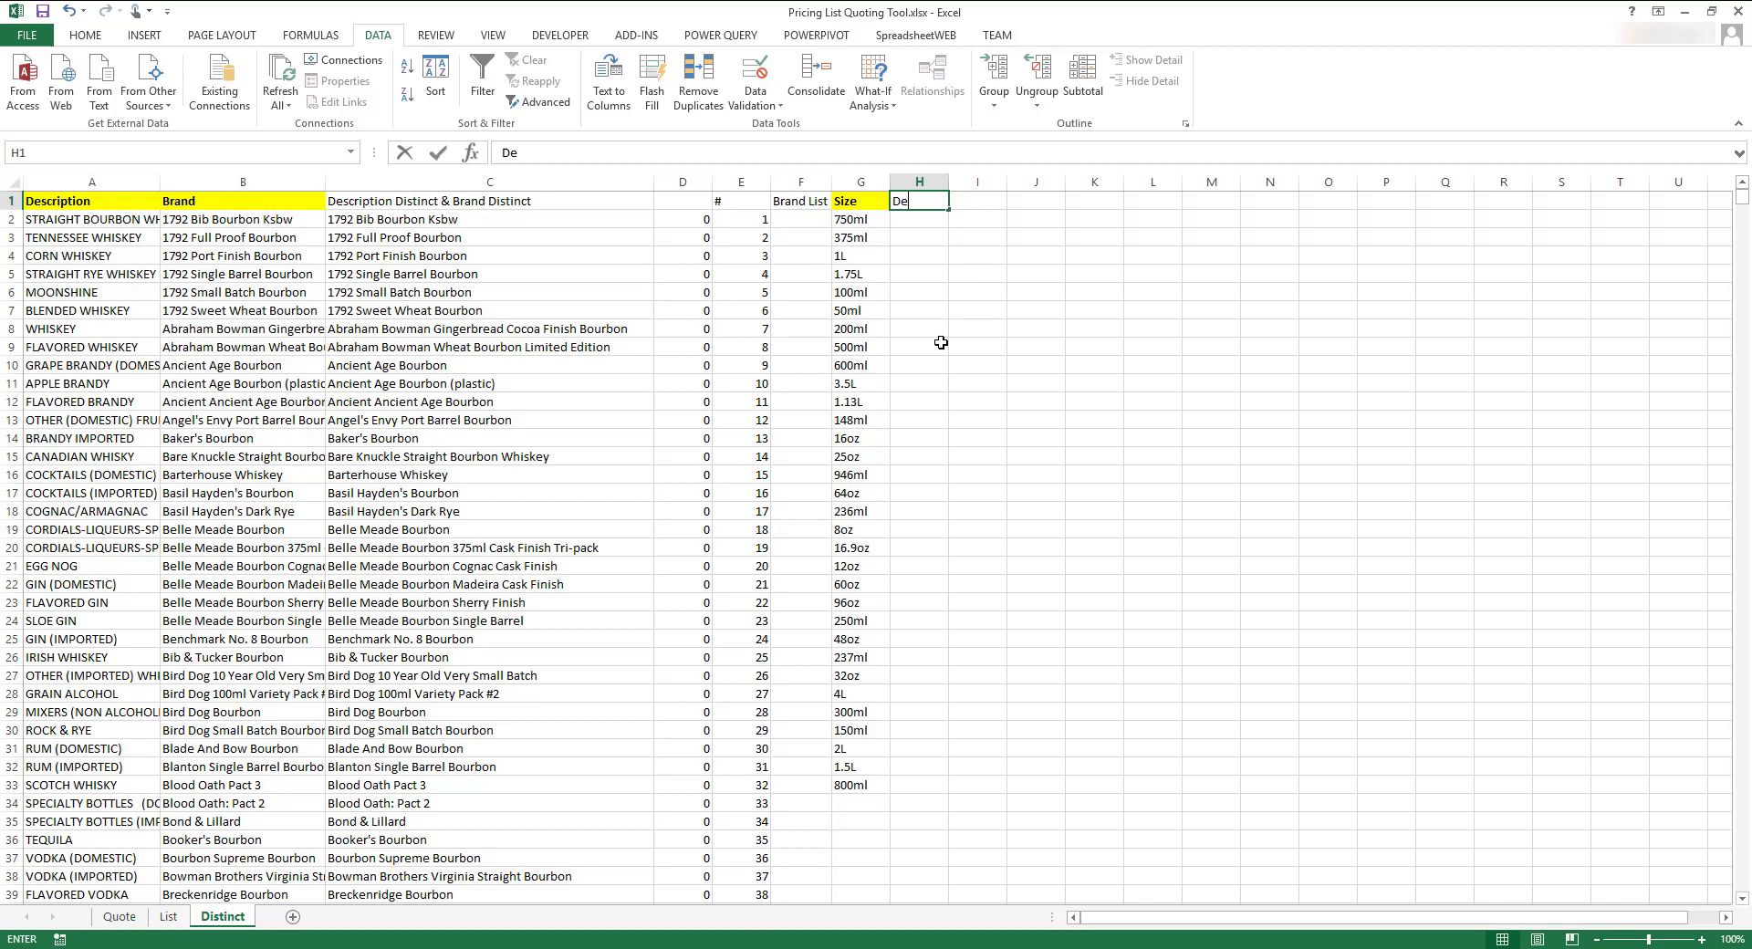
type("scription Distinct & ")
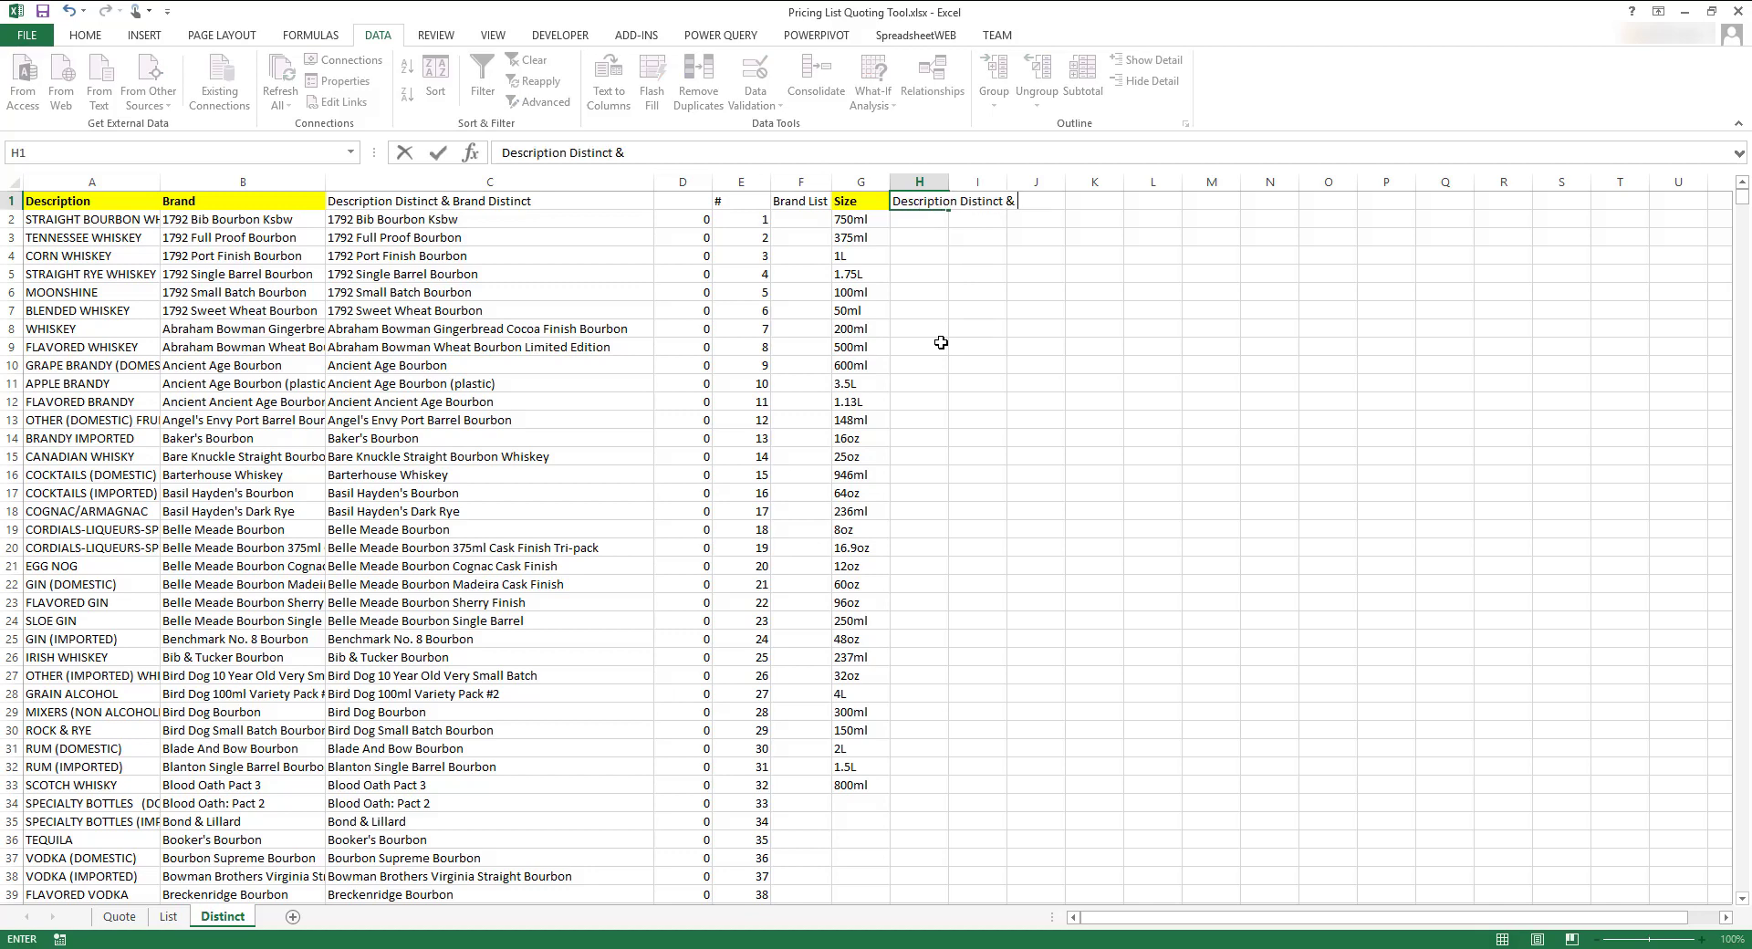
type("Brand Distinct $ Siz")
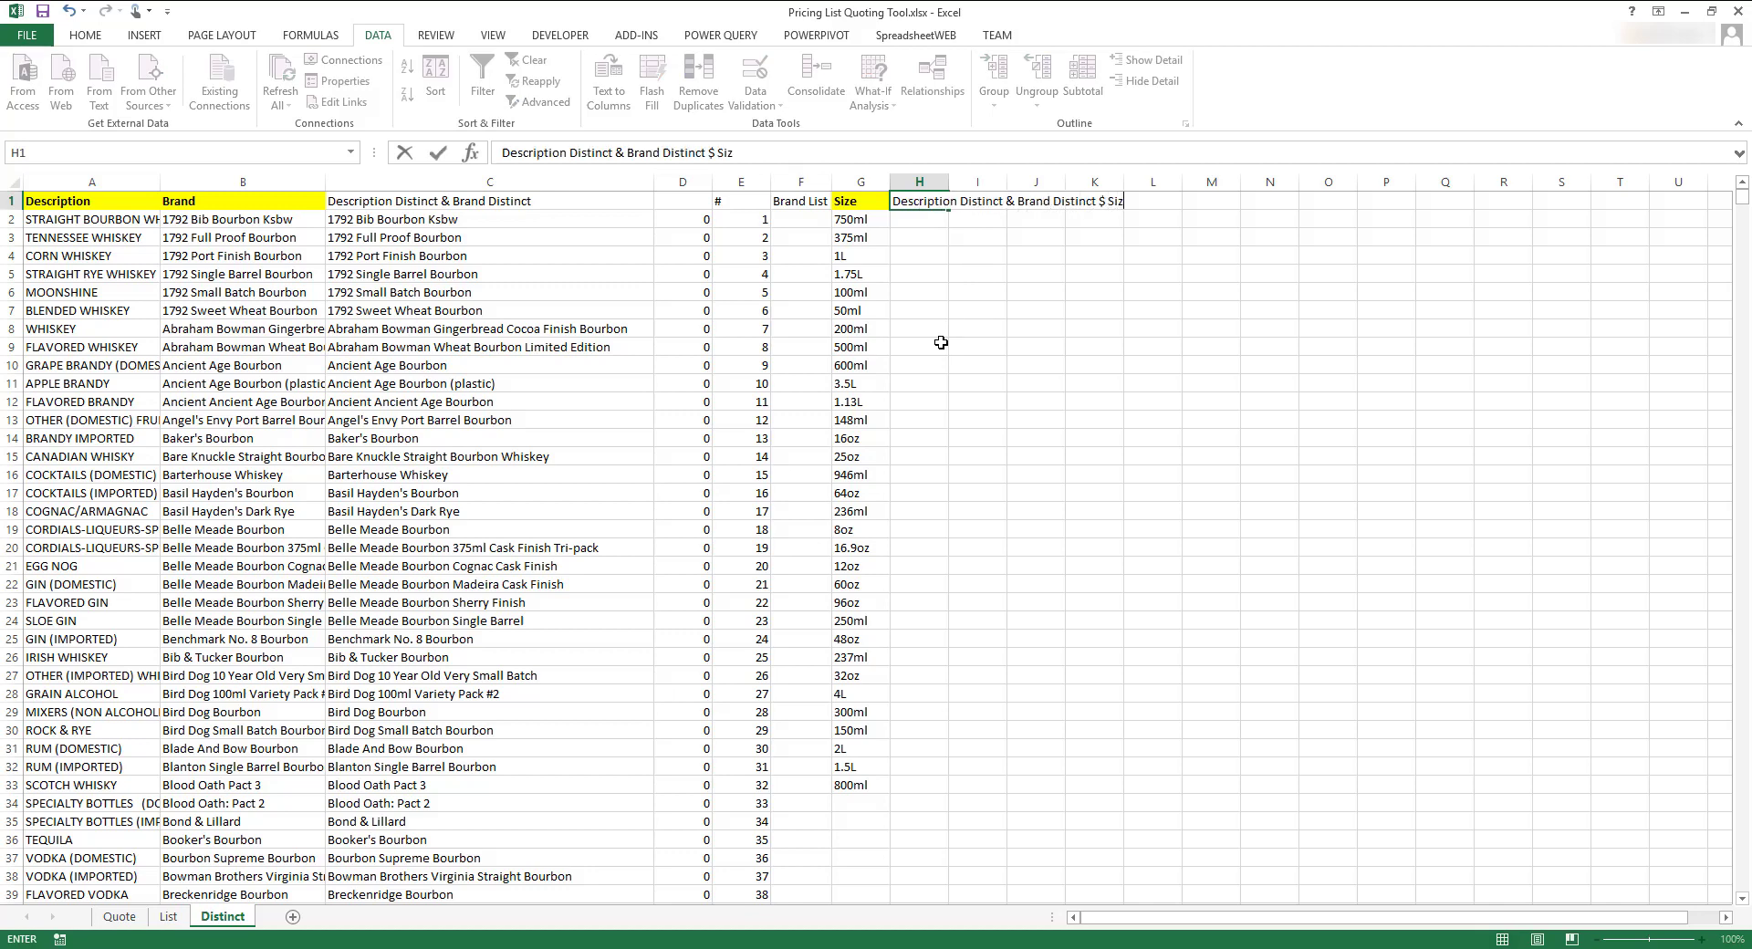
type("e Distinct")
key("Return")
Fill H2:H33 with =Quote!$B$2&Quote!$B$3&G2 and autofit column H.
type("=Quote")
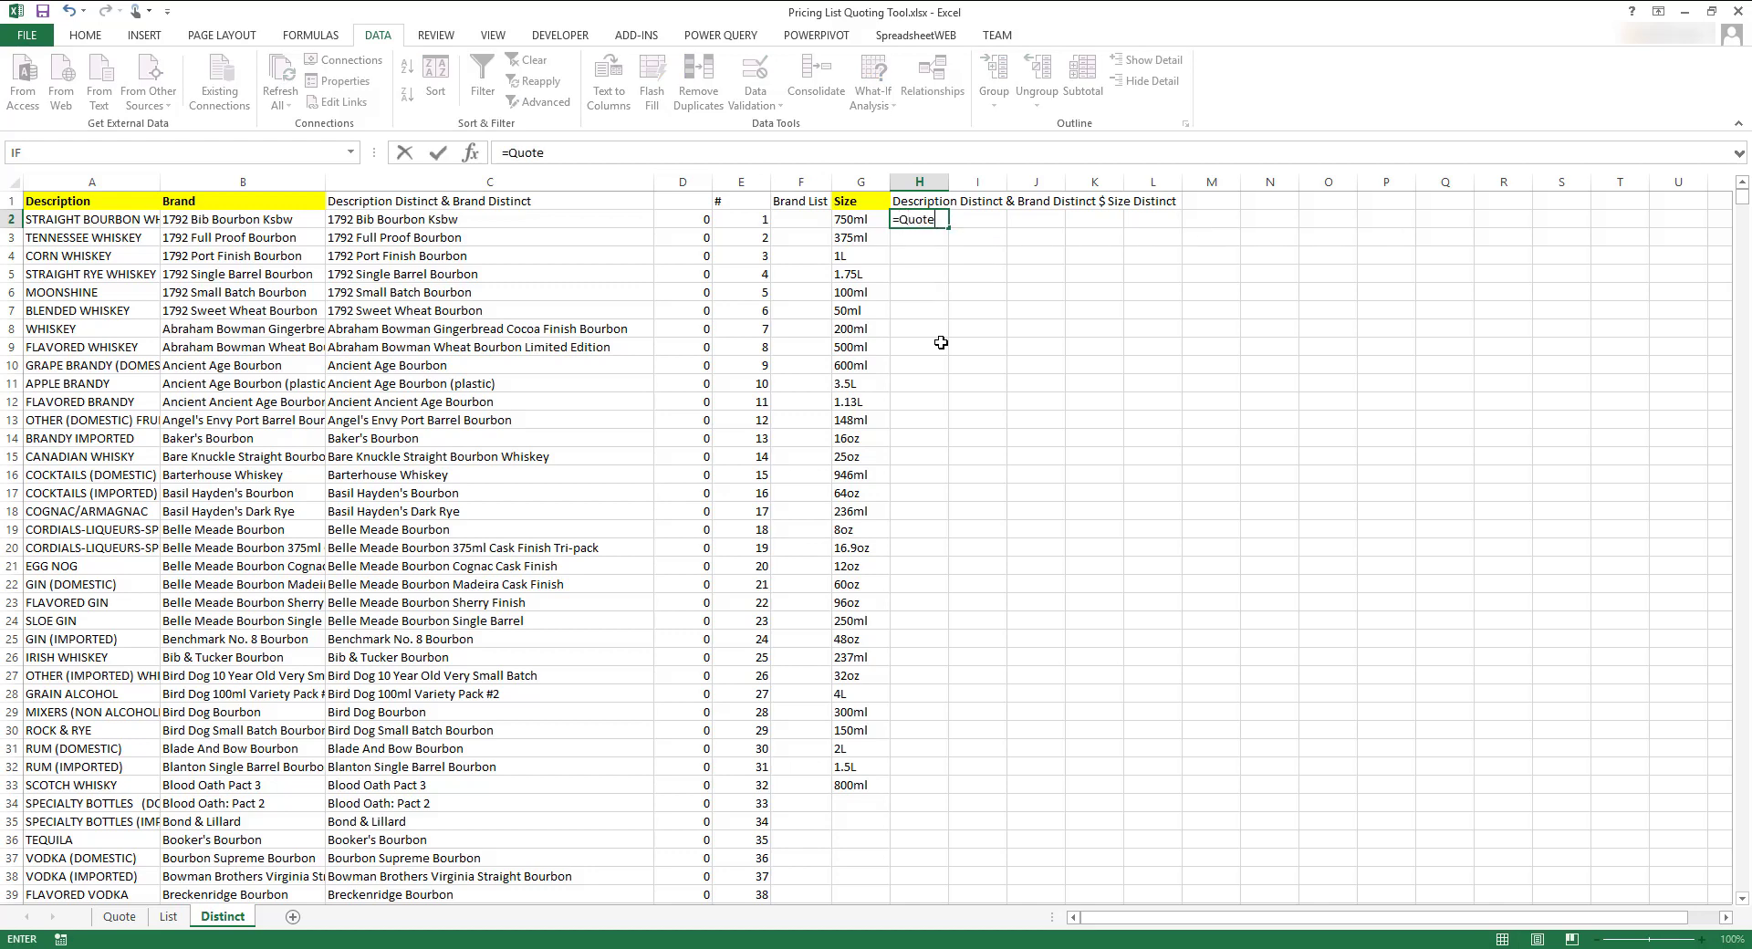
type("!$B$2&Quote!@B")
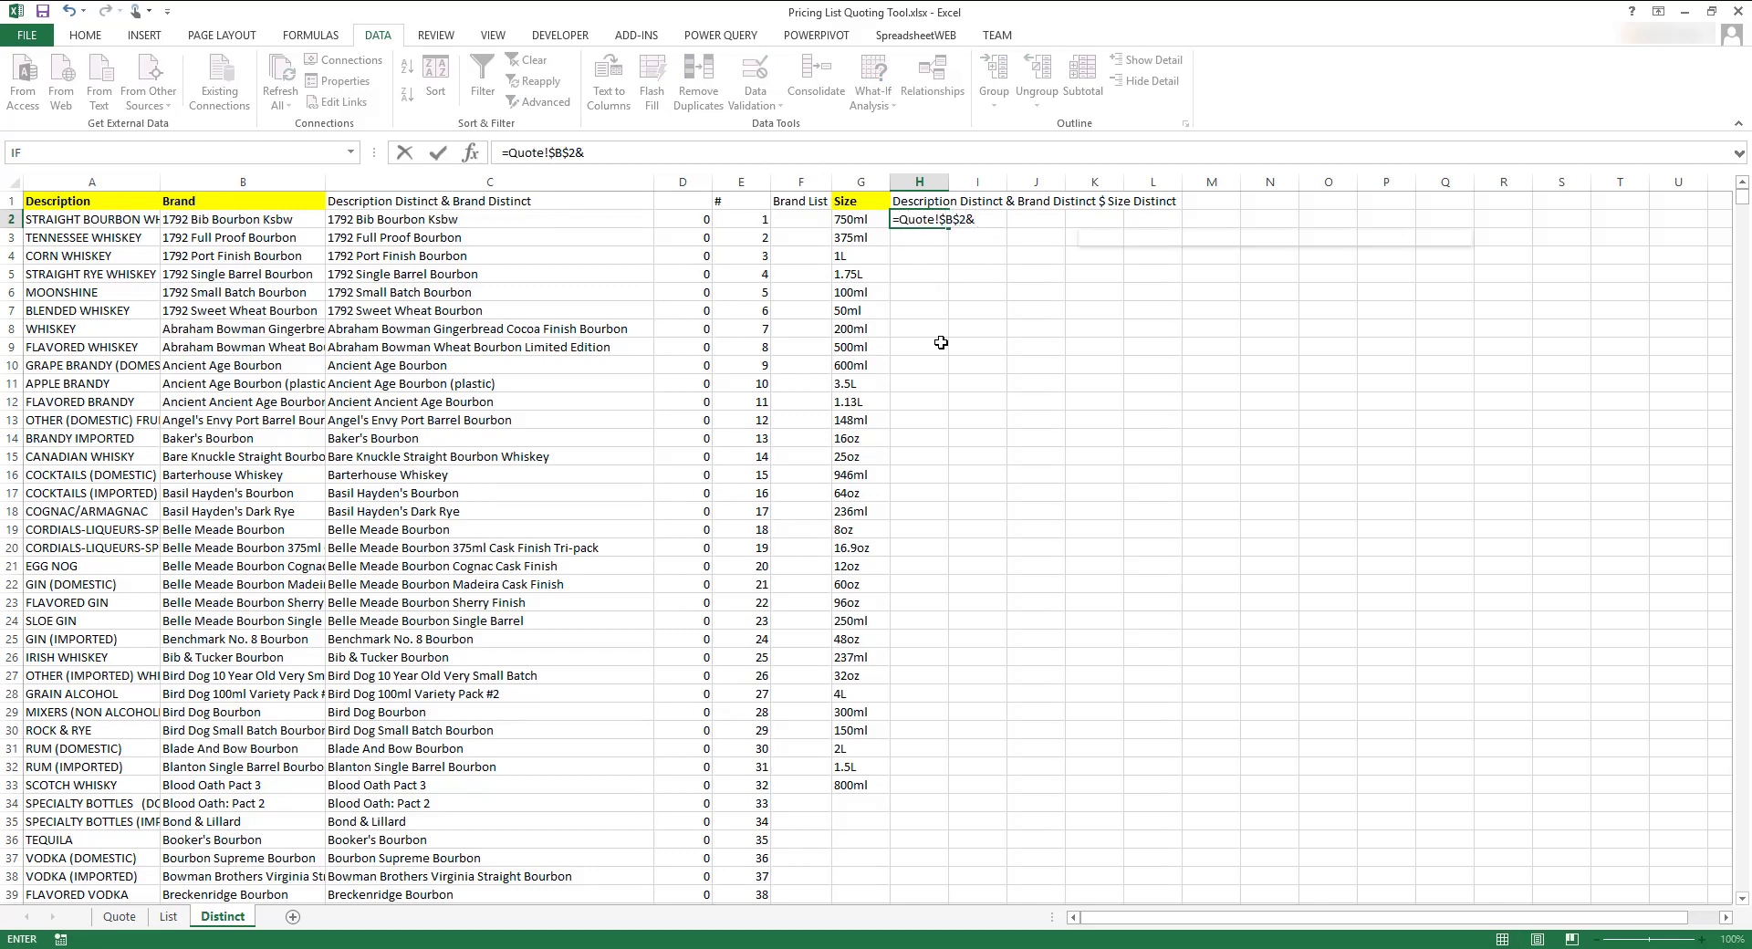
key("BackSpace")
key("BackSpace")
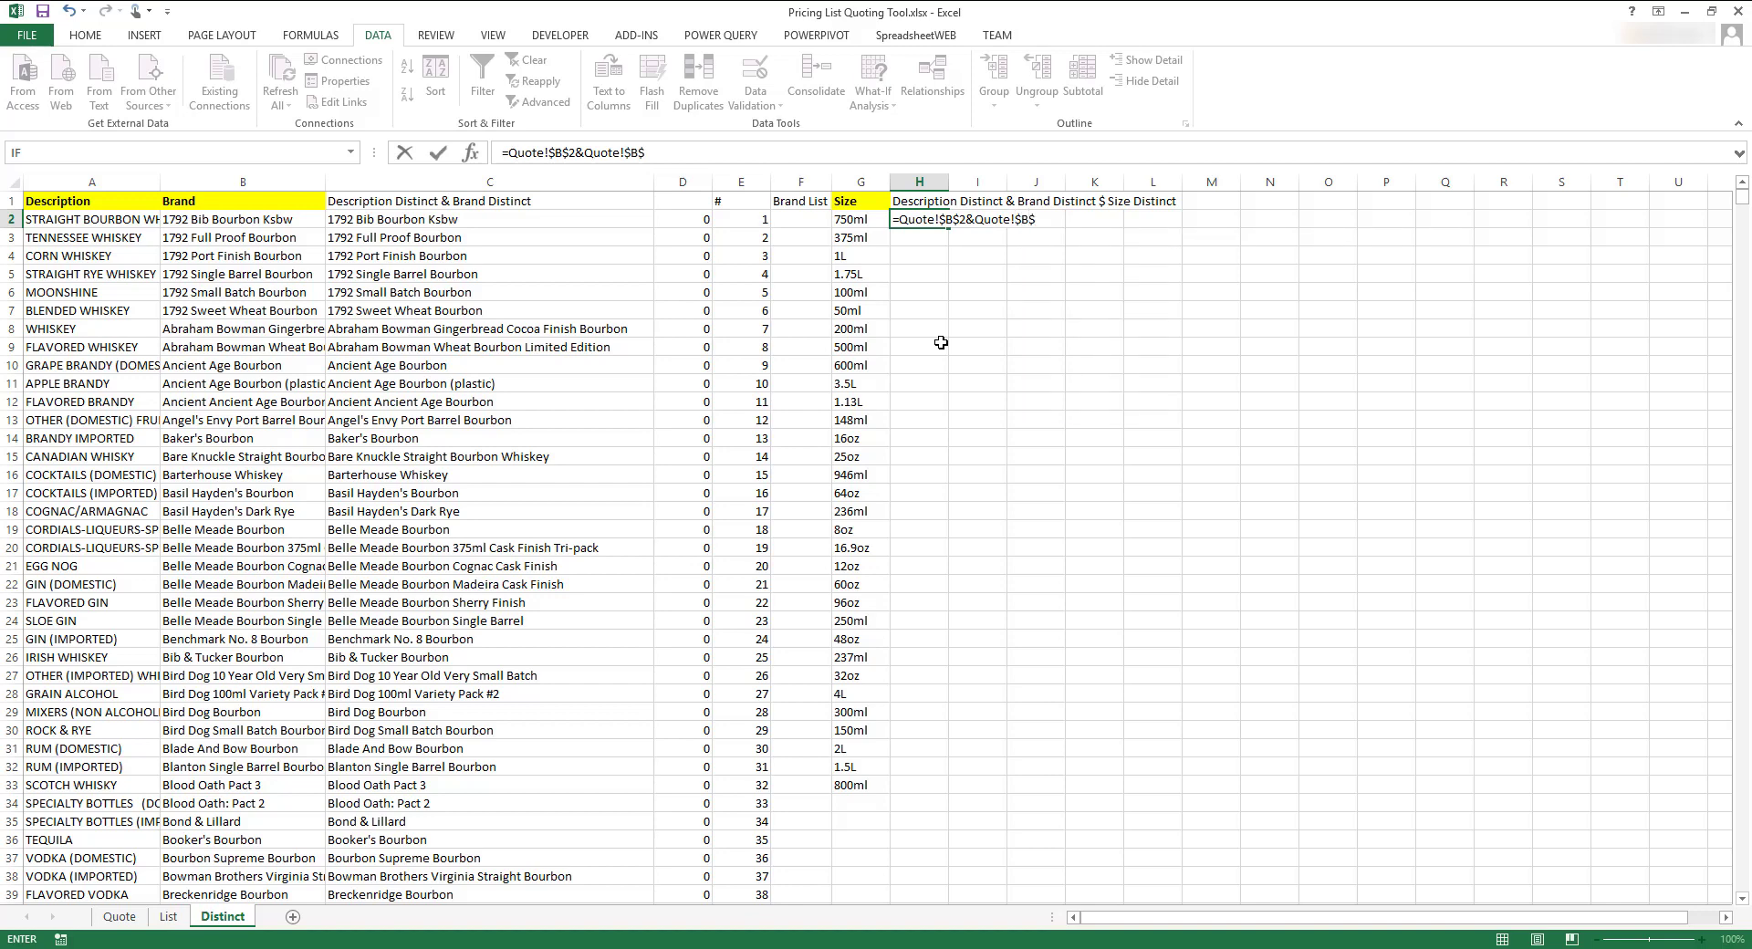
type("$B$3&G2")
key("Return")
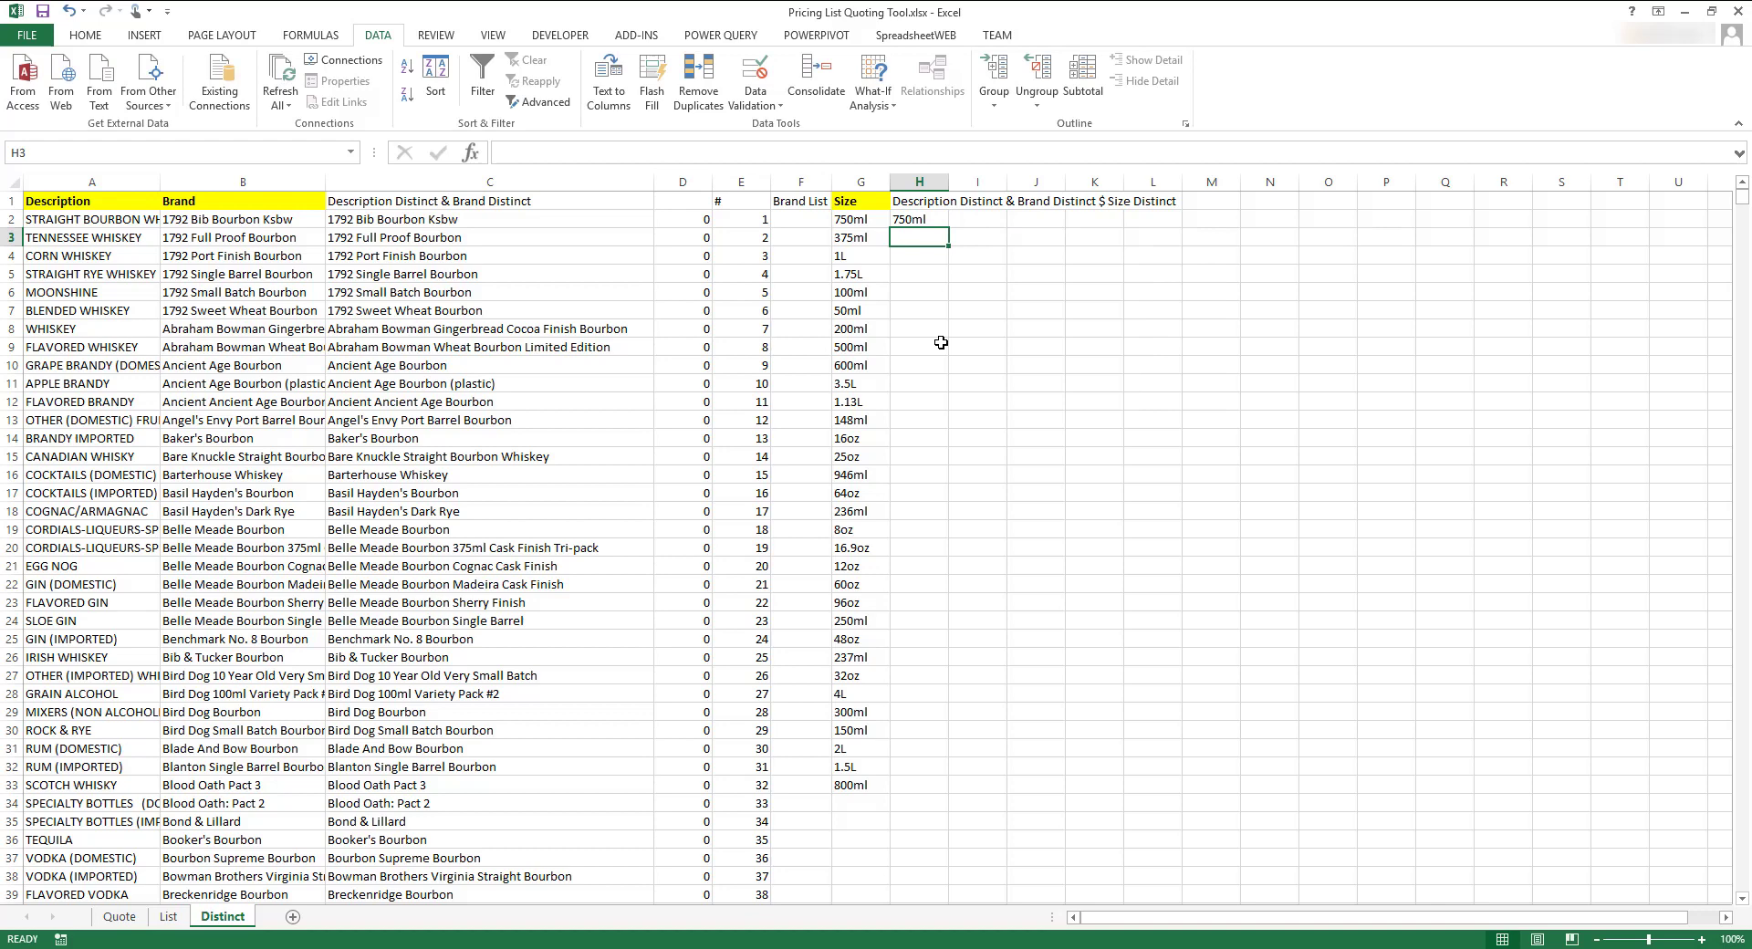
left_click(933, 219)
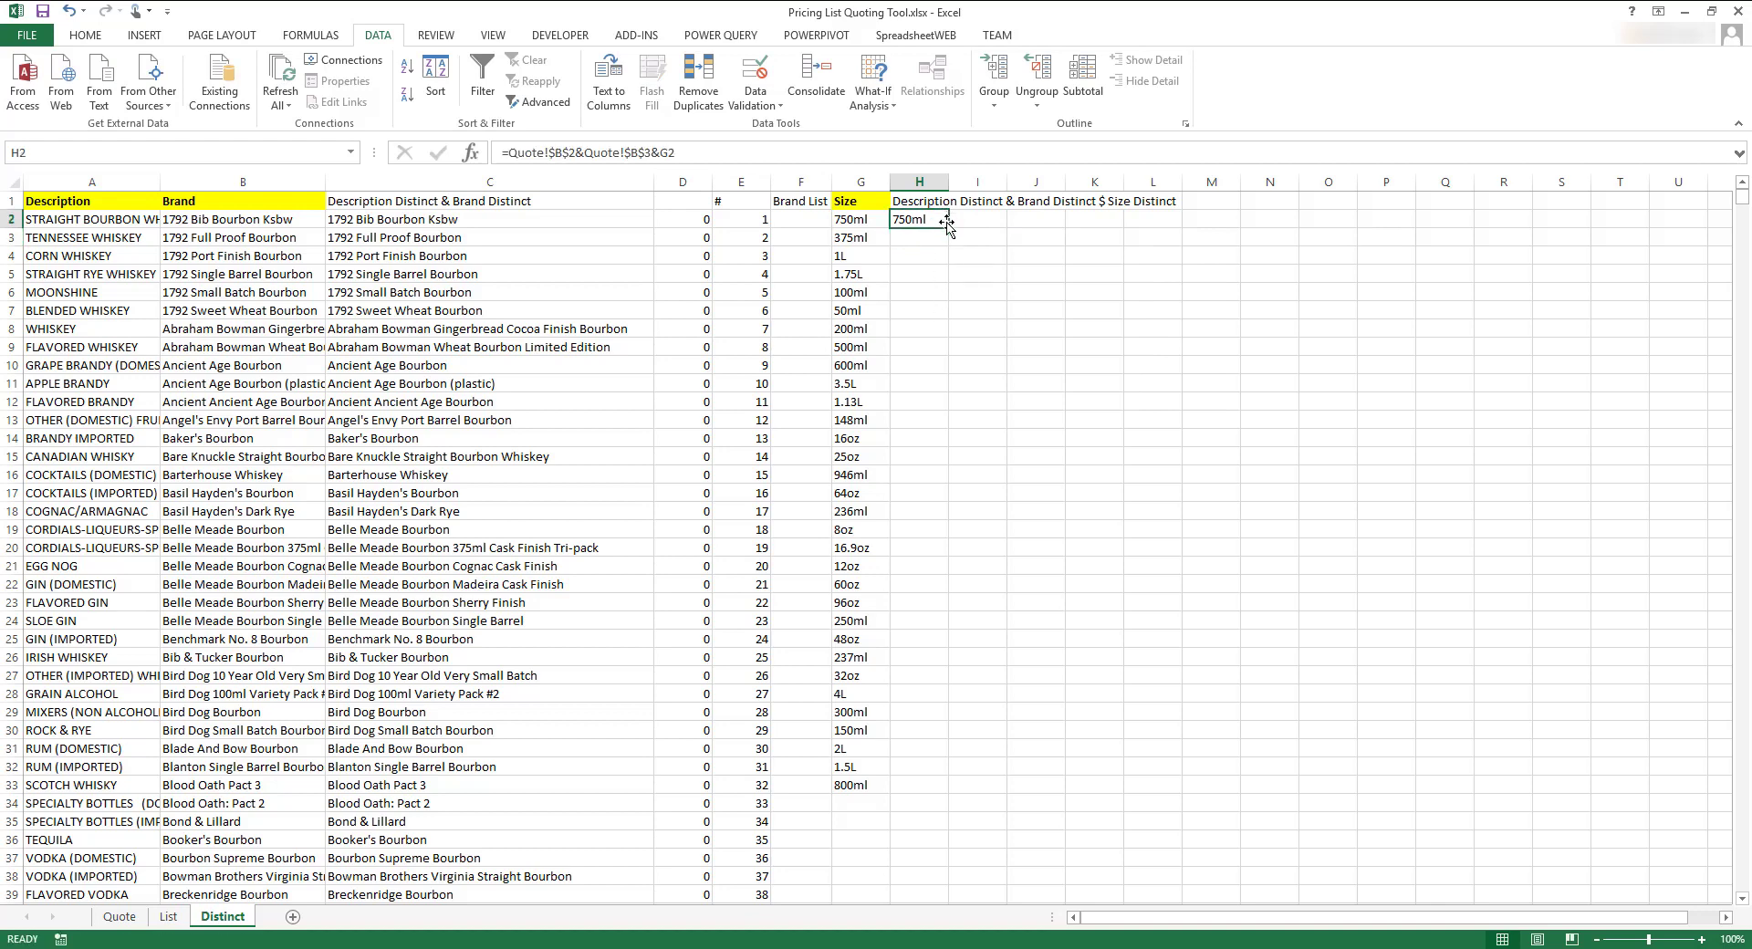
left_click_drag(949, 228, 942, 791)
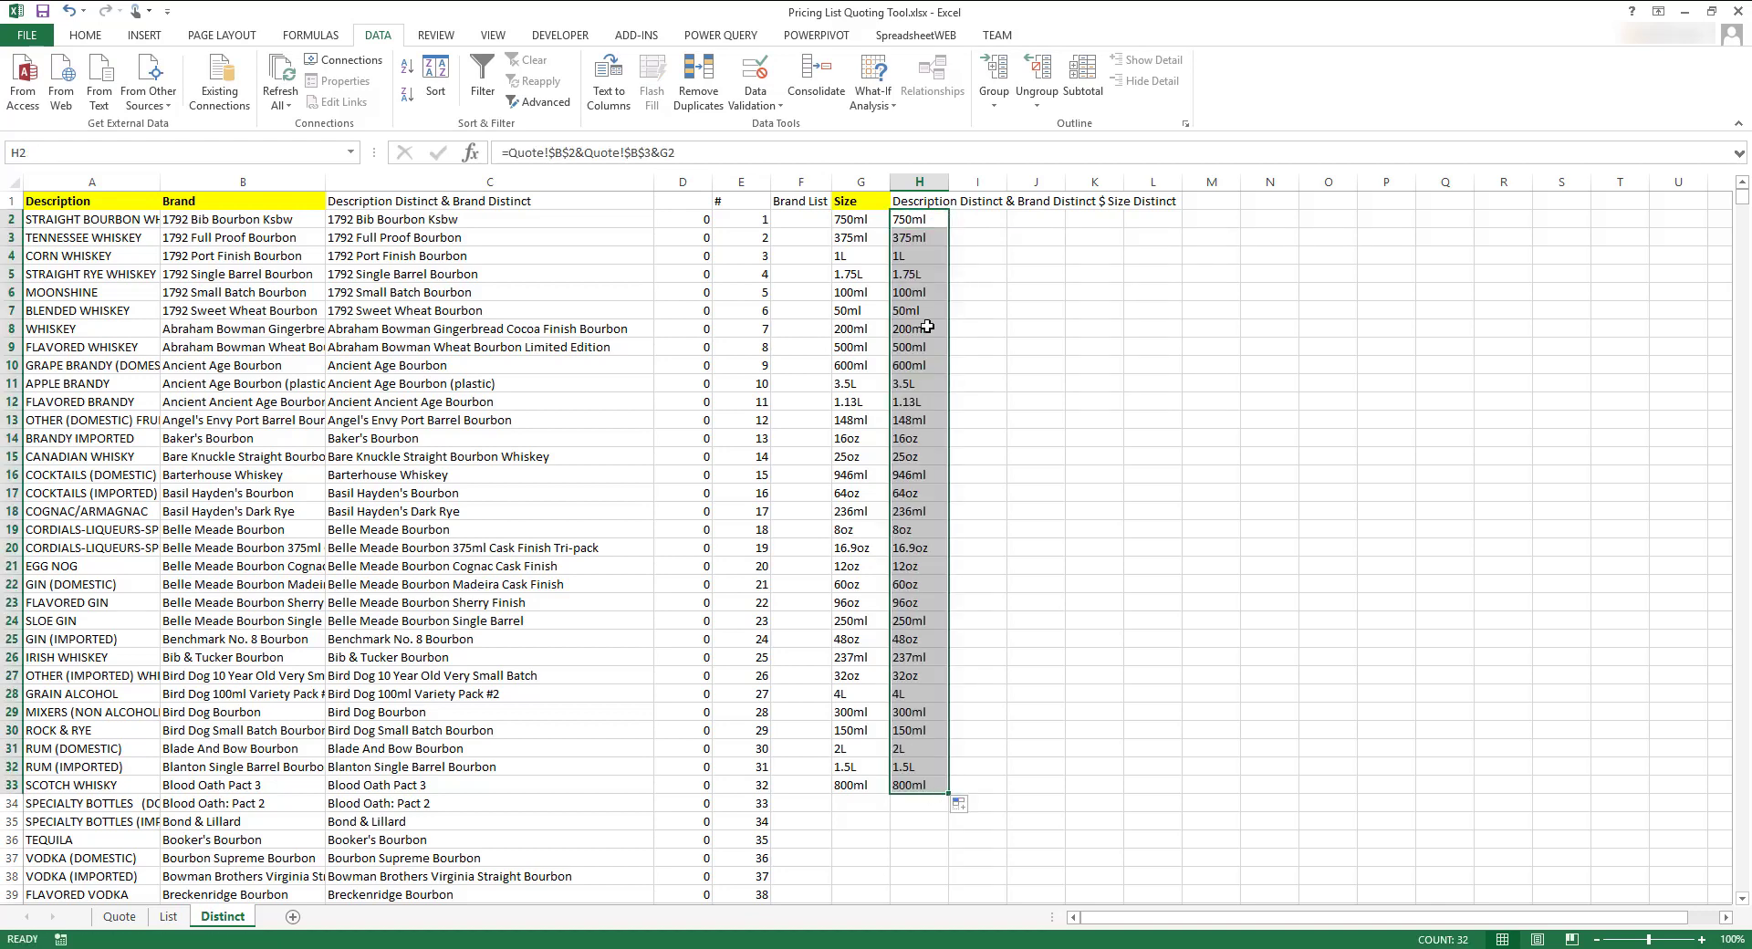
double_click(947, 180)
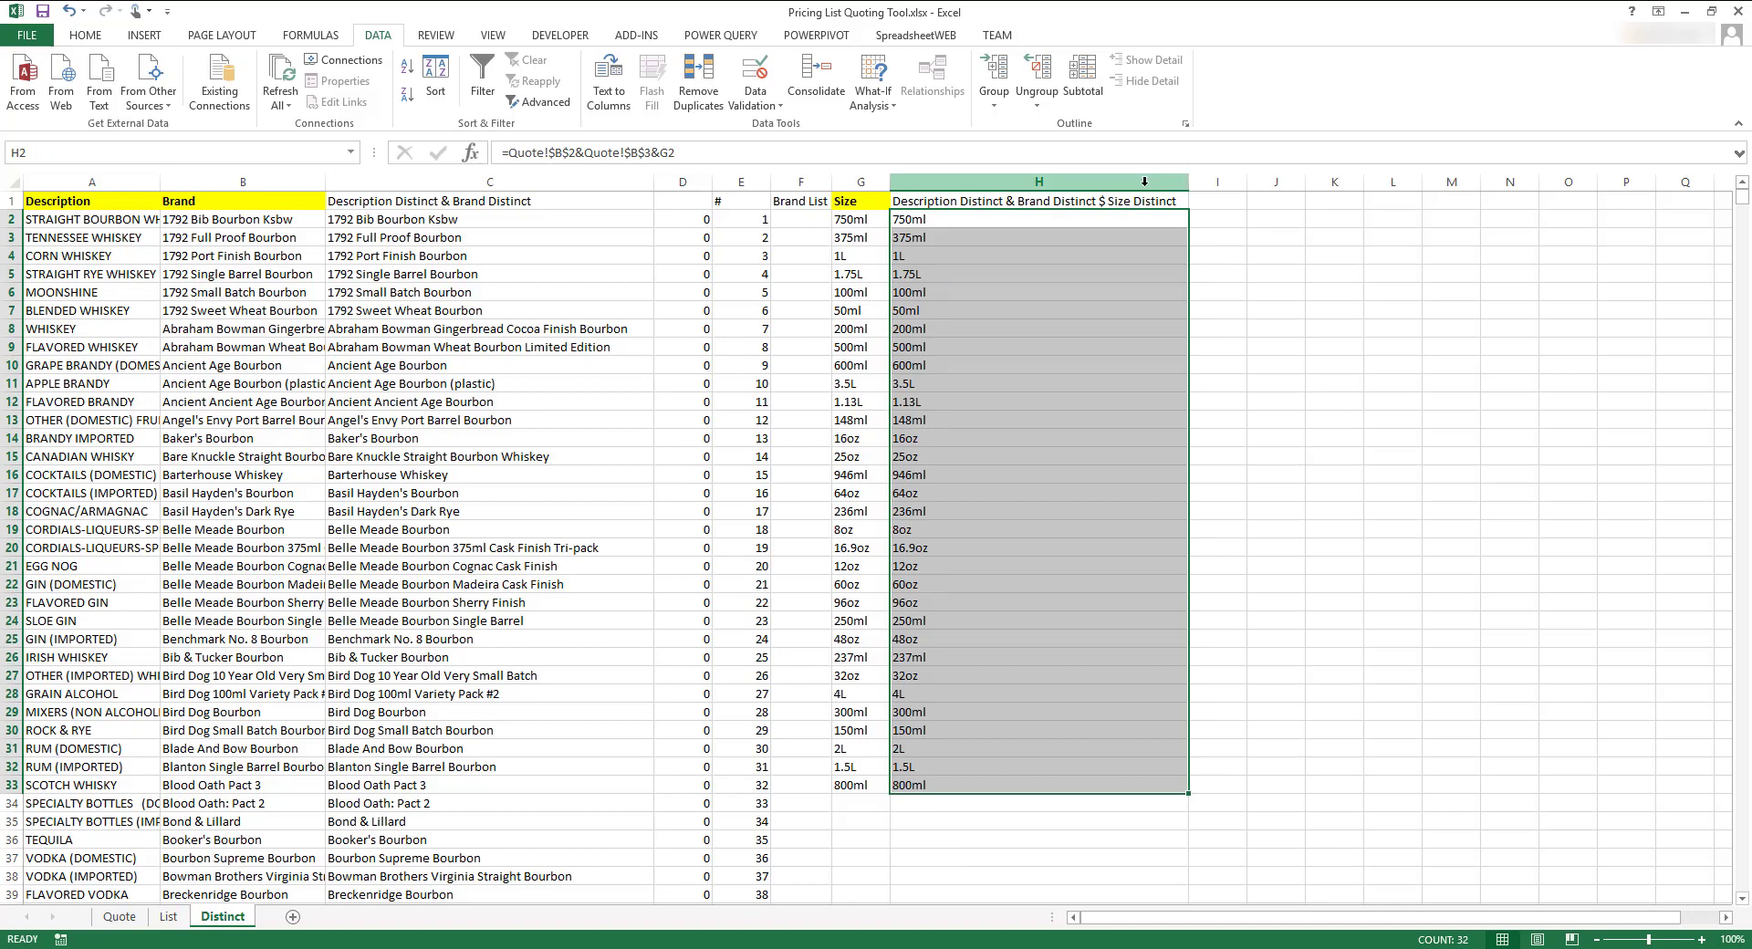
left_click(1214, 219)
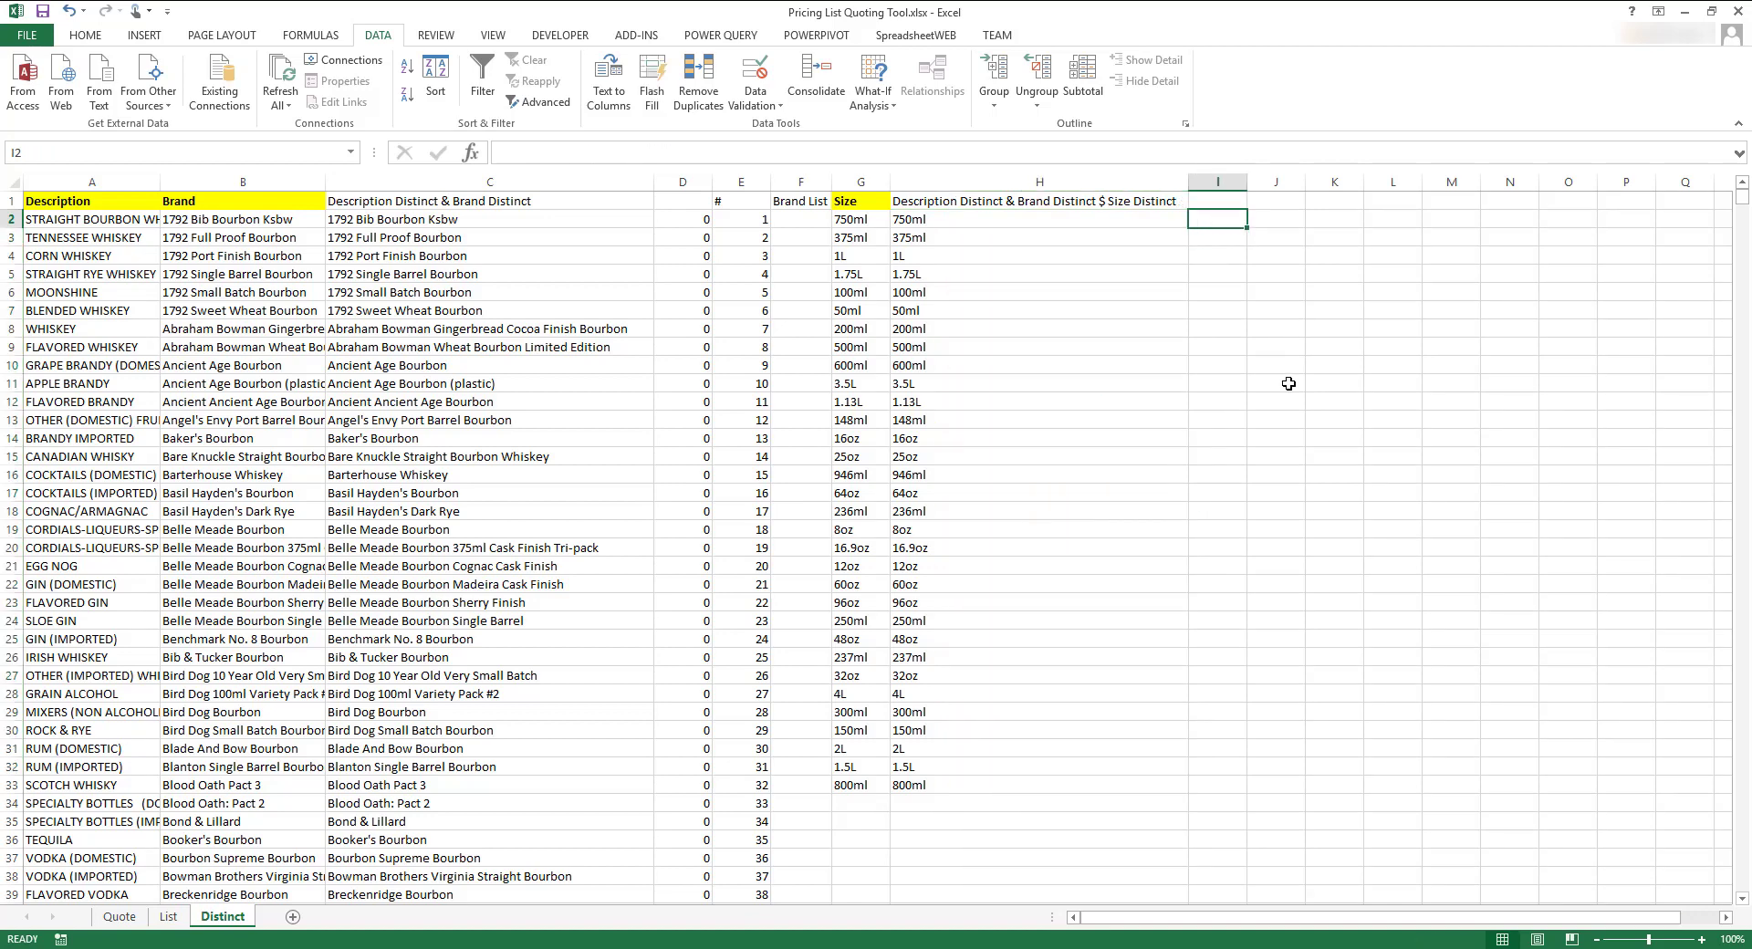
Enter =IF(COUNTIF(List!$F$2:$F$3045,H2)>0,I1+1,I1) in I2 and fill it down to I33.
type("=IF(COUNTIF")
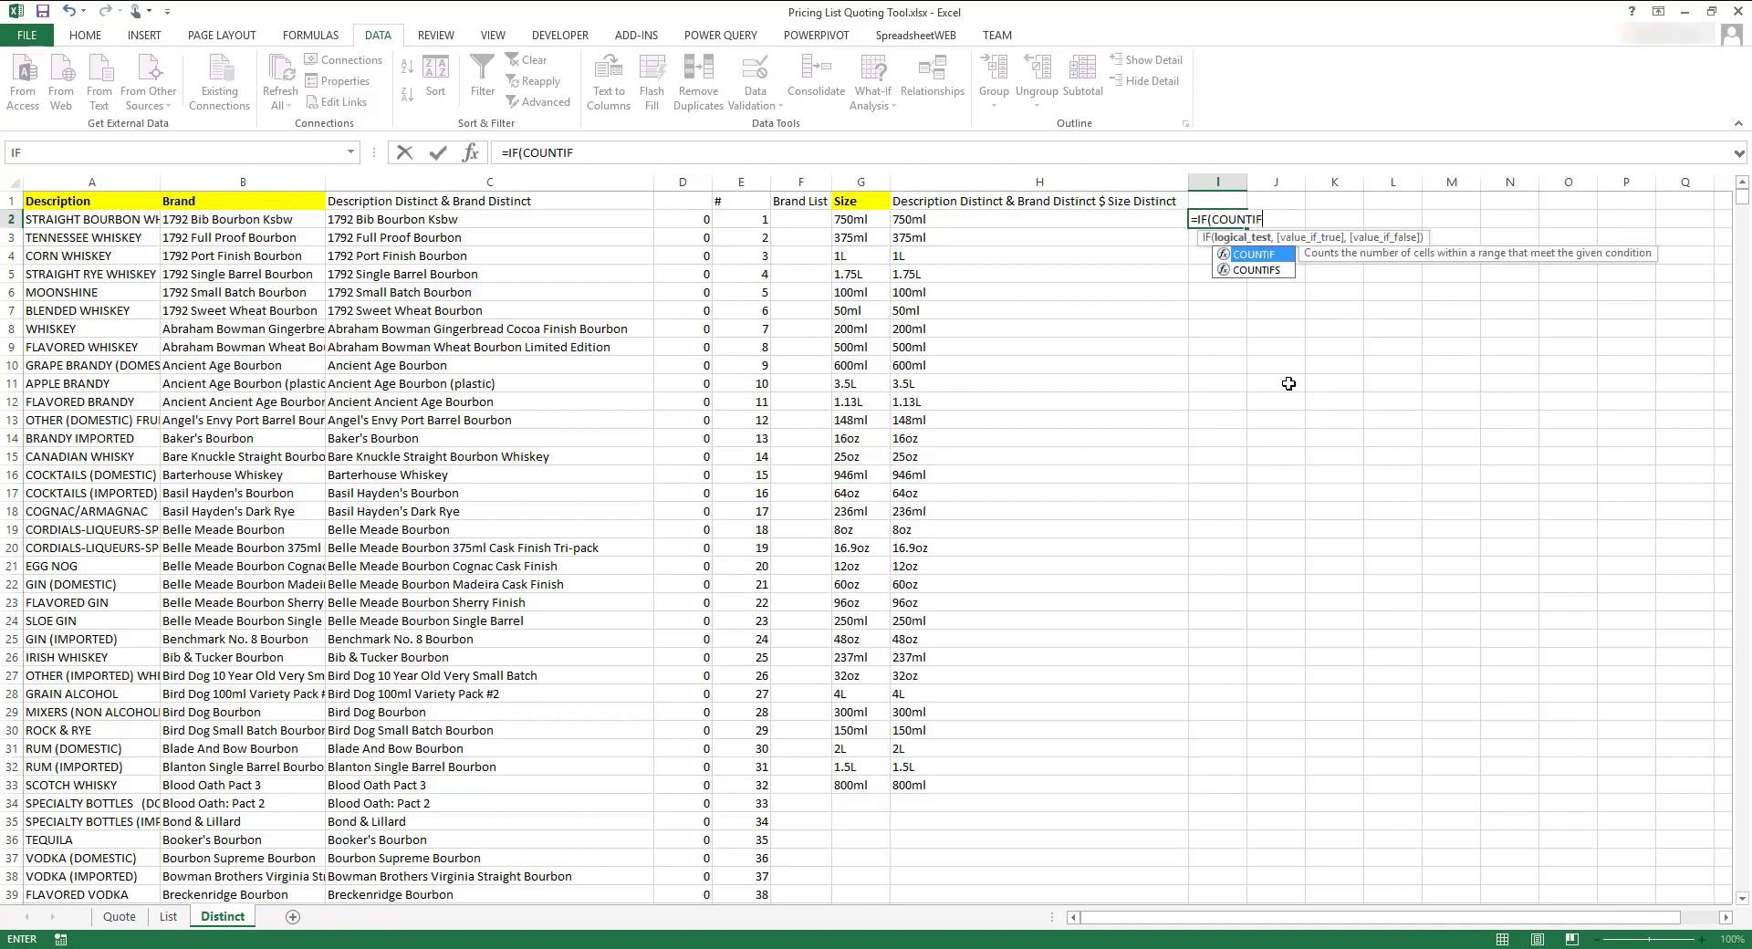
type("(List!!")
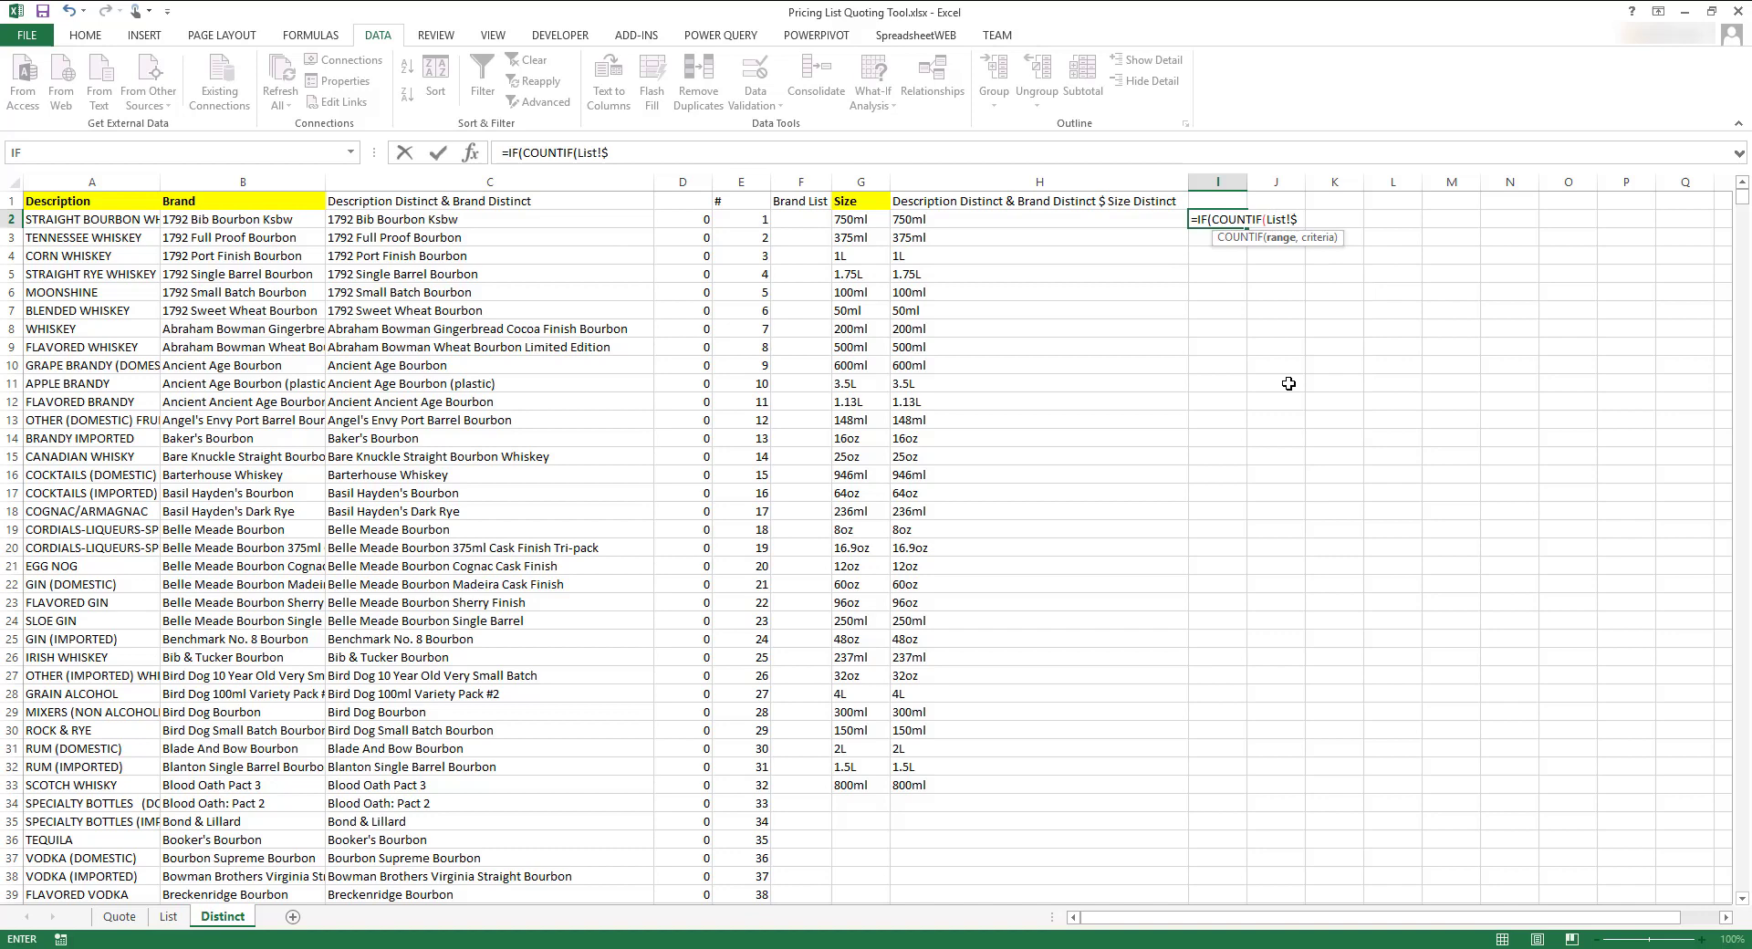
type("F$2:$F$3045,H")
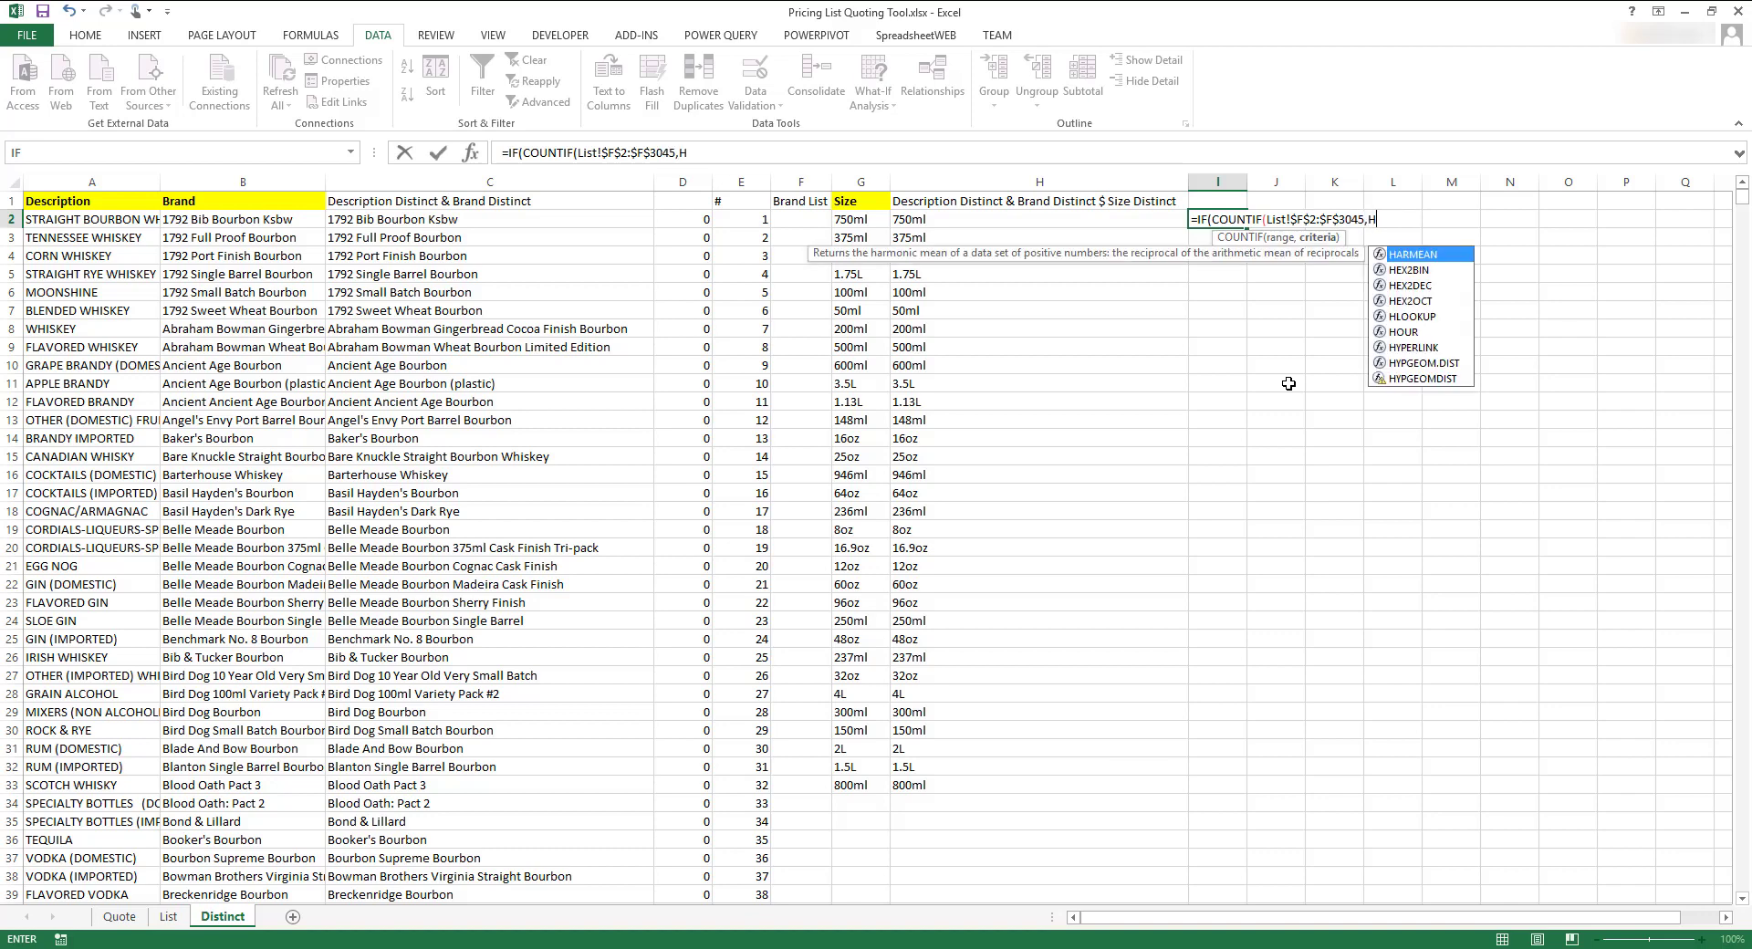
type("2)>0")
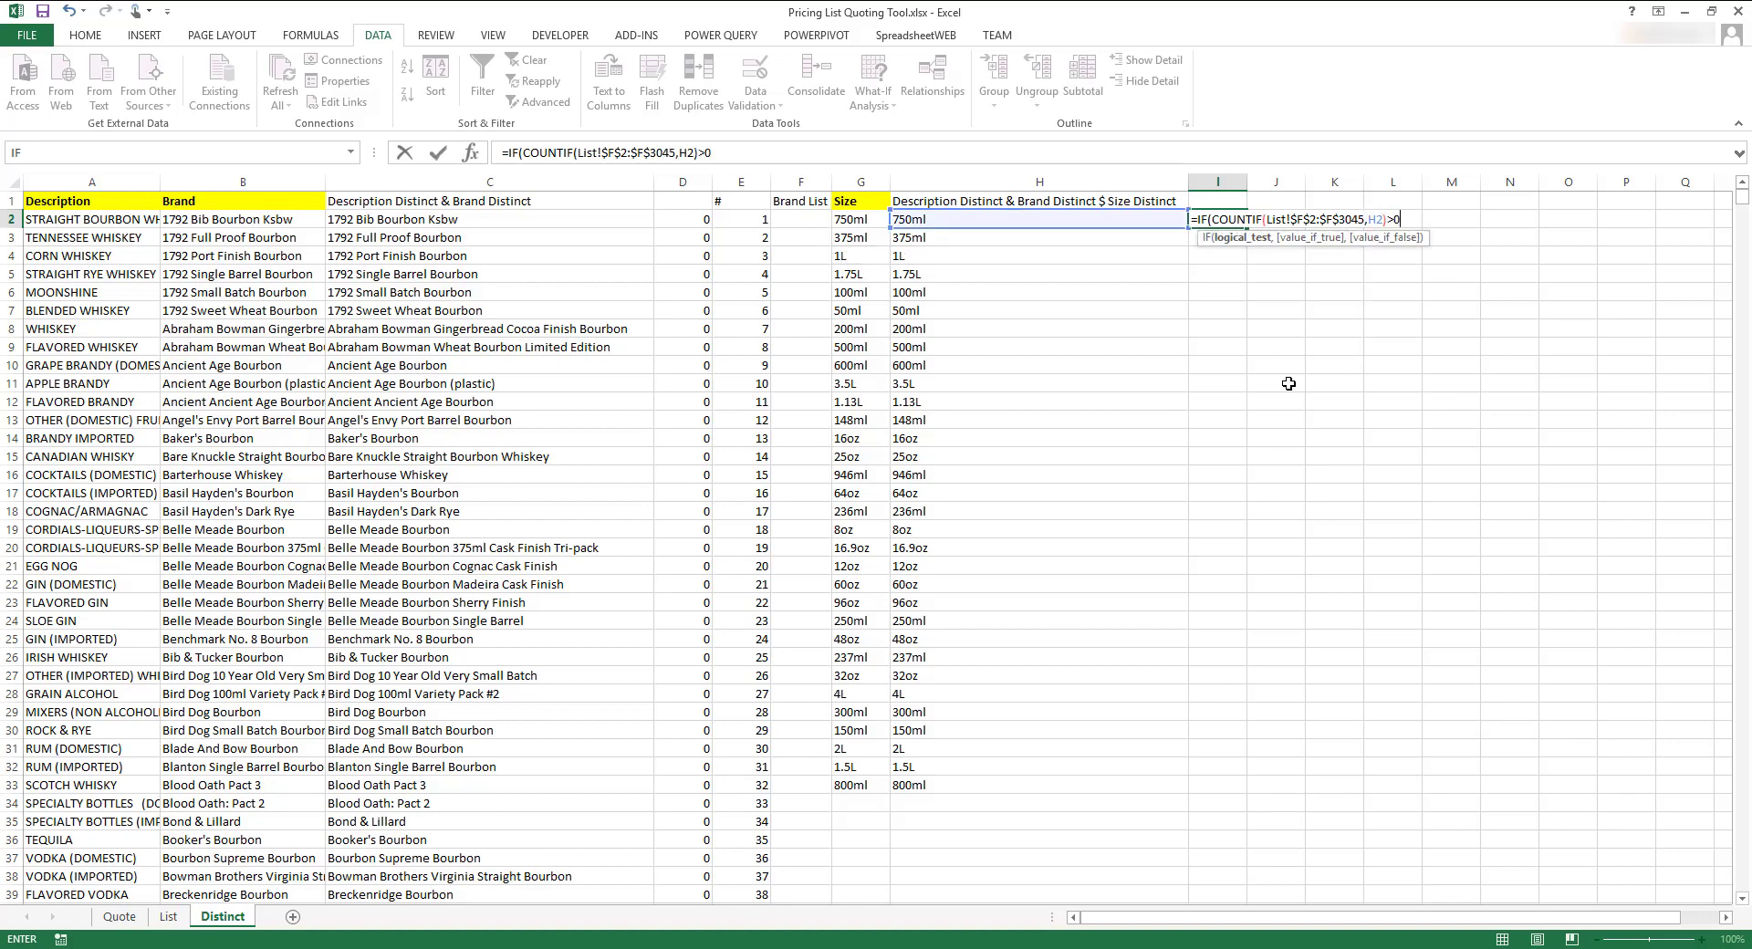
type(",")
type("I")
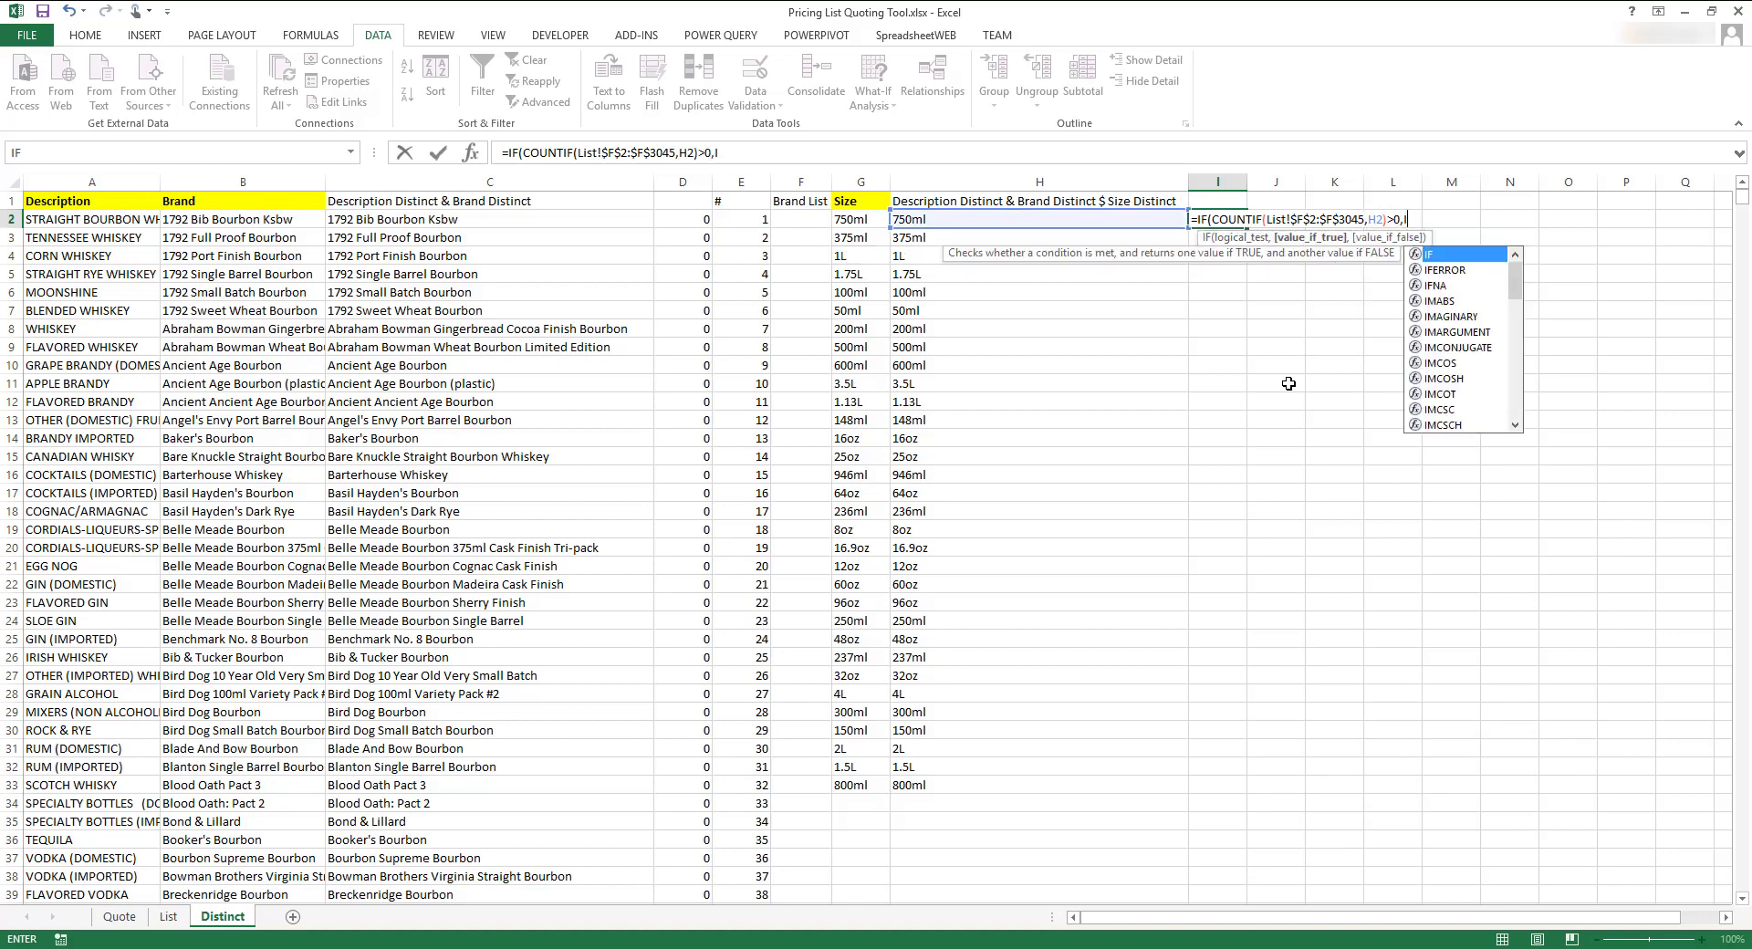
type("1+1,I1")
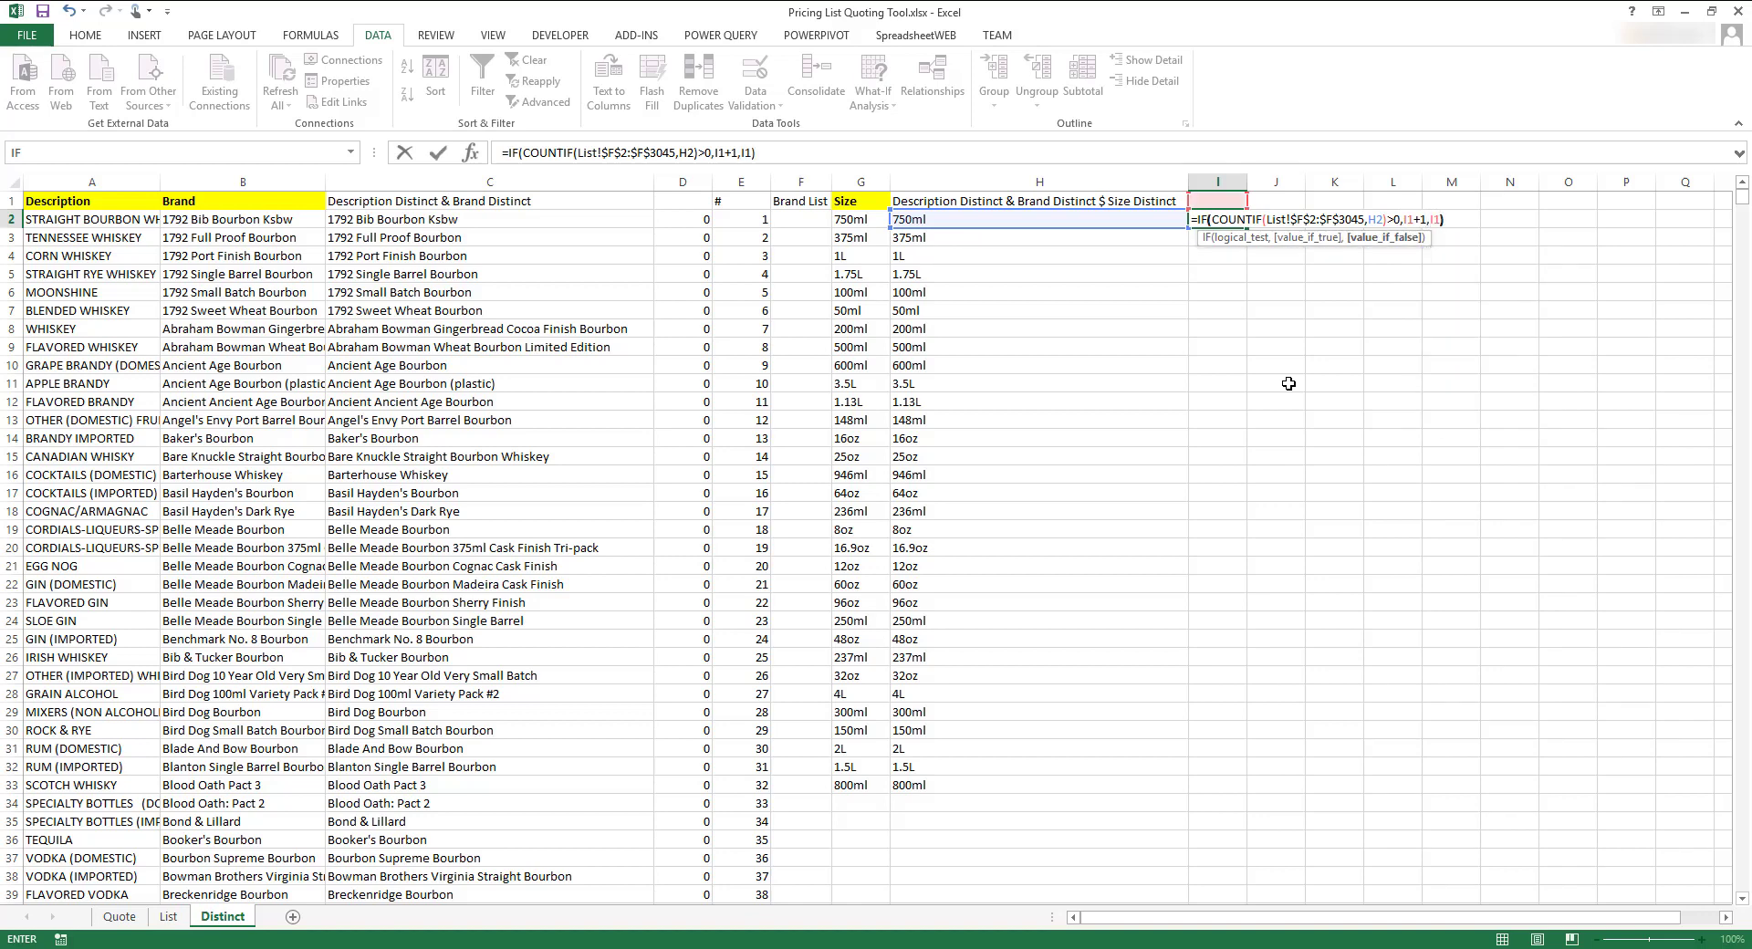
type(")")
key("ctrl+Return")
left_click_drag(1247, 227, 1225, 786)
left_click(1283, 220)
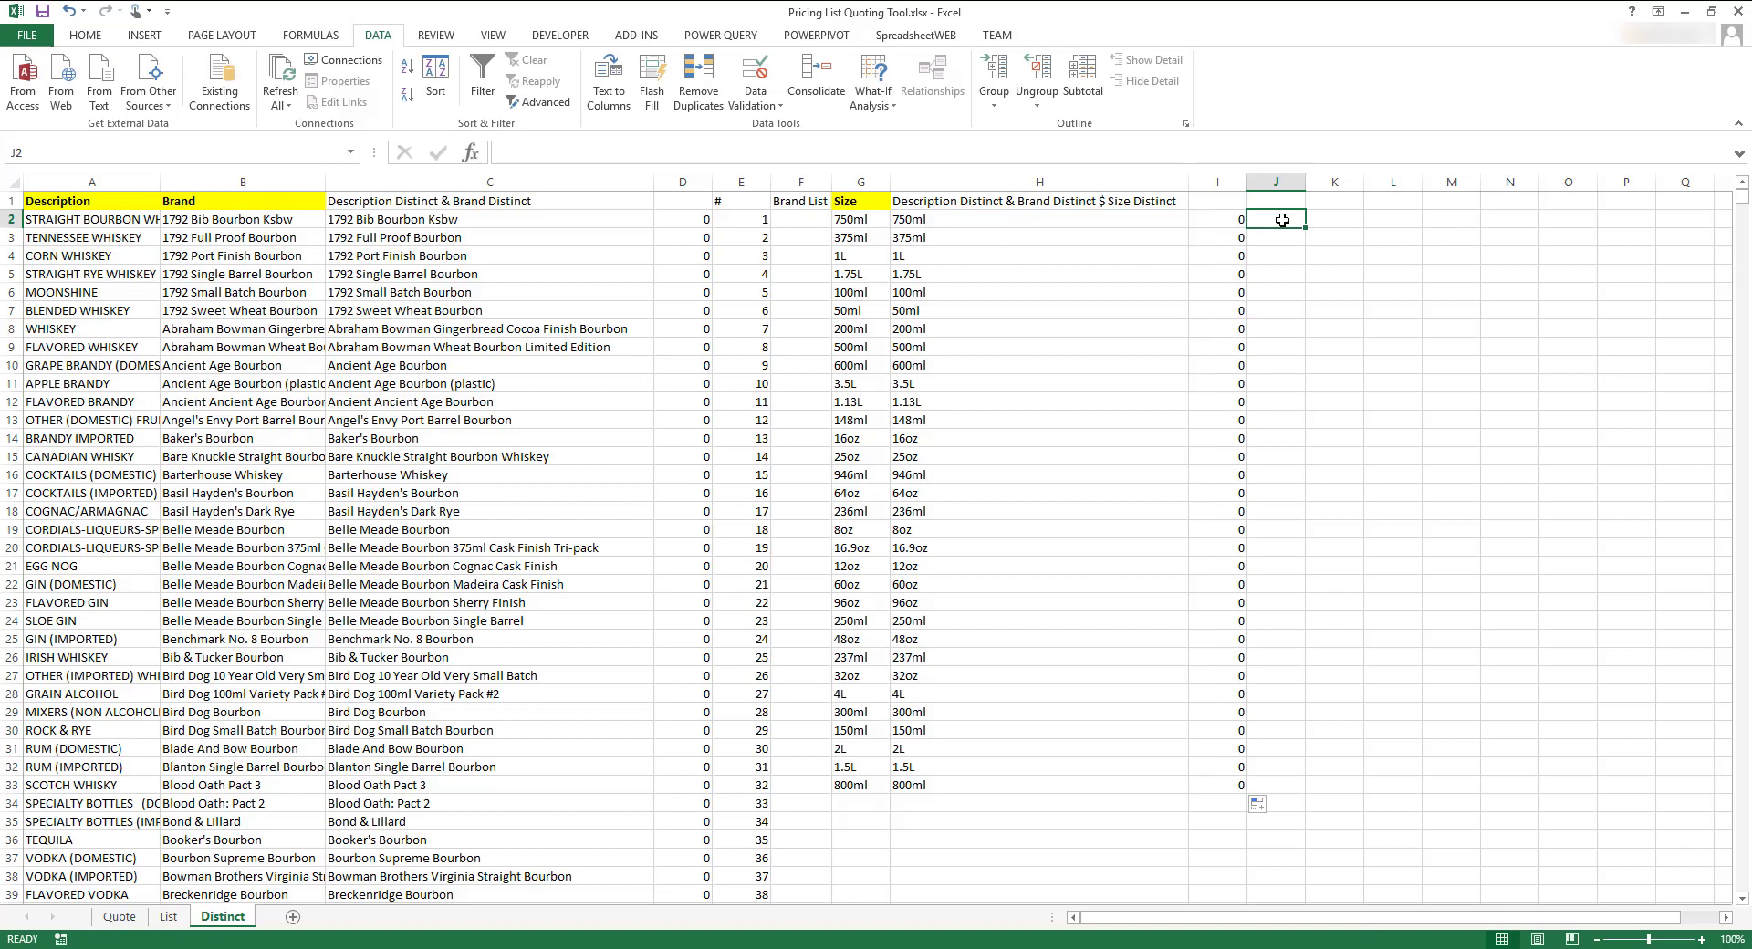
Enter =IFERROR(INDEX($G$2:$G$33,MATCH($E2,$I$2:$I$33,0)),"") in J2 and fill it to J7.
type("=IFERROR")
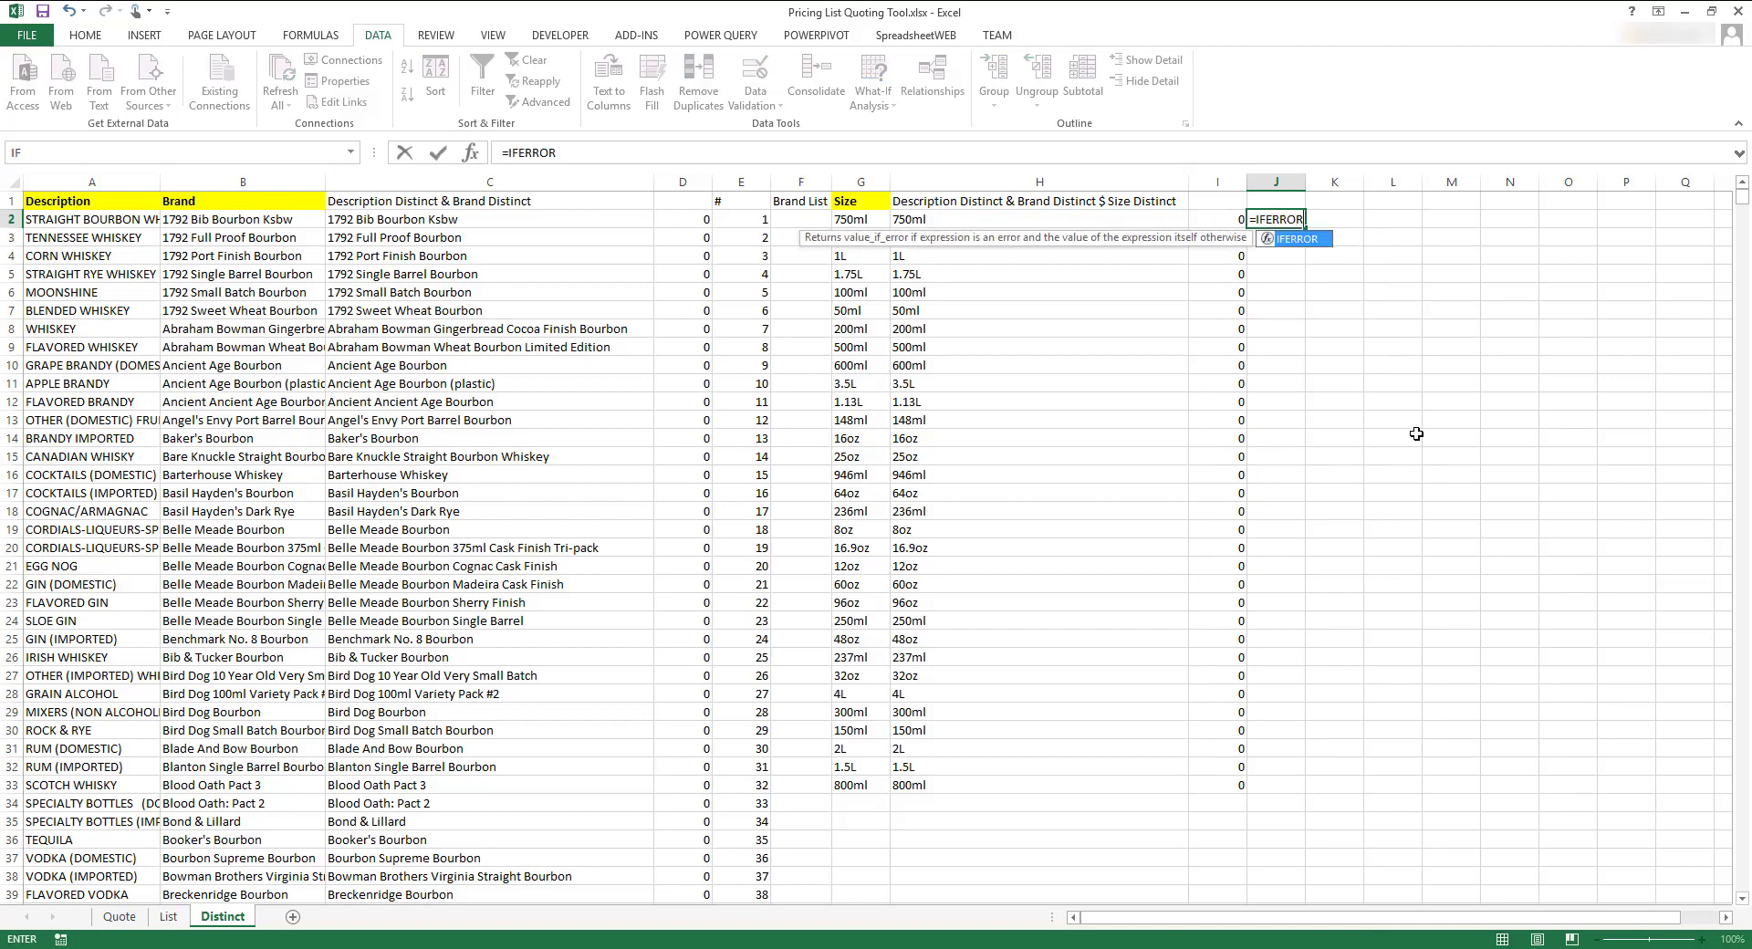
type("(INDEX")
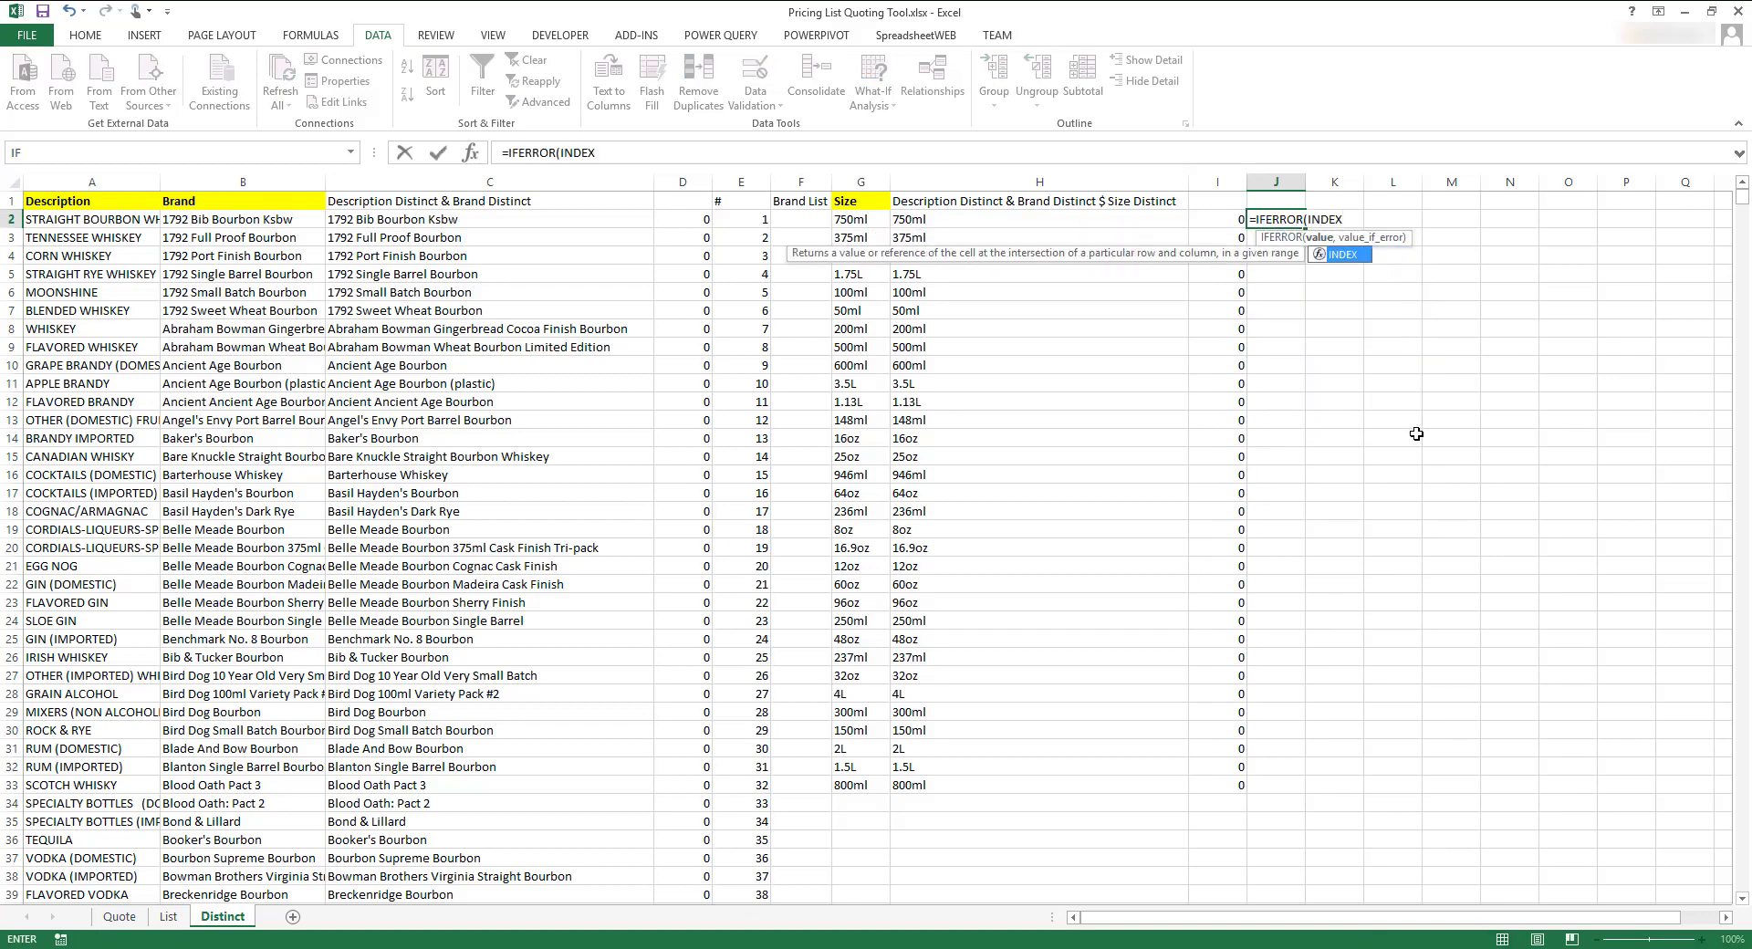
type("(")
type("$G$")
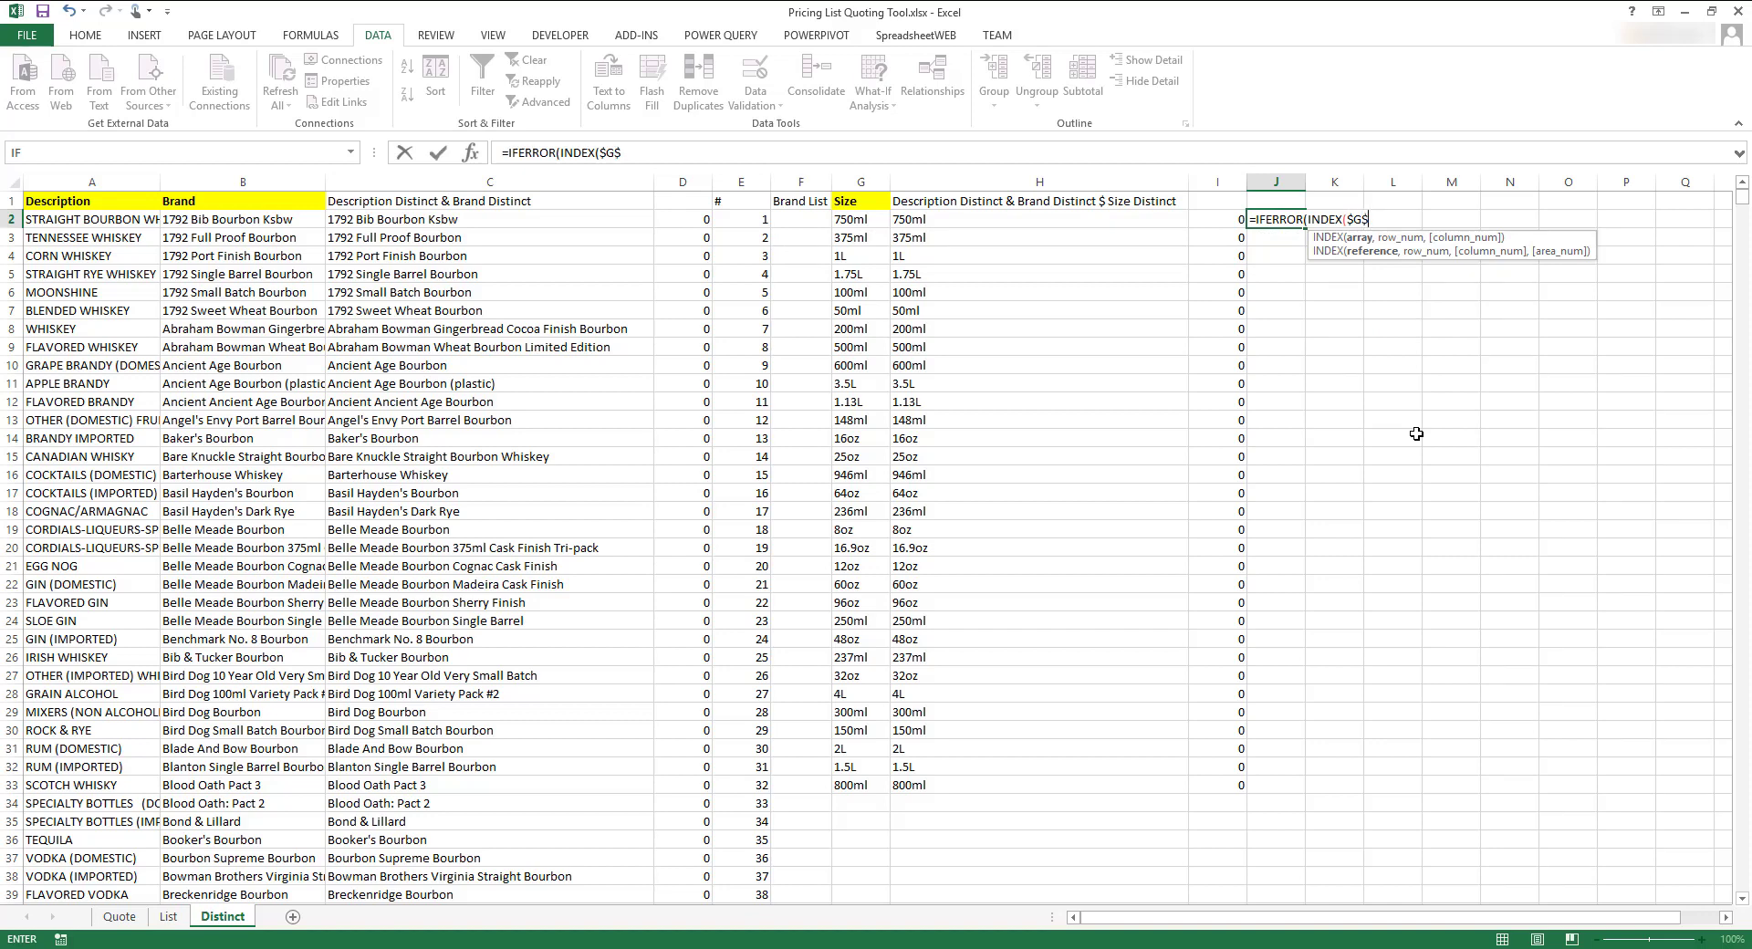
type("2:$G$")
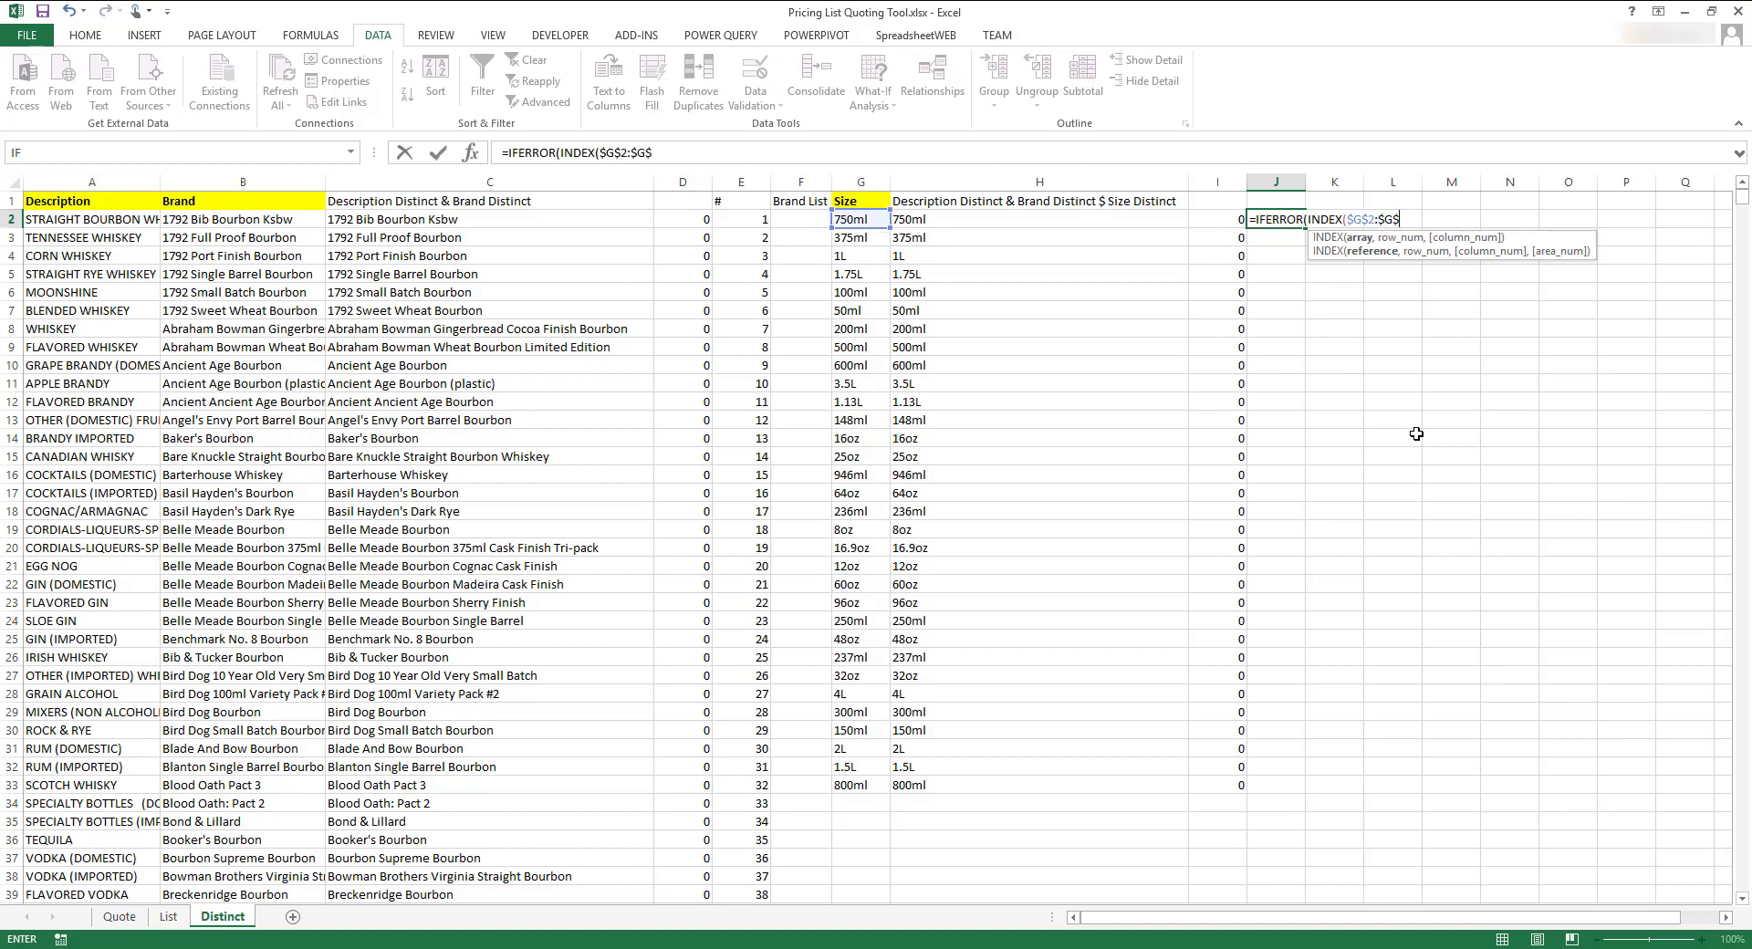
type("33,M")
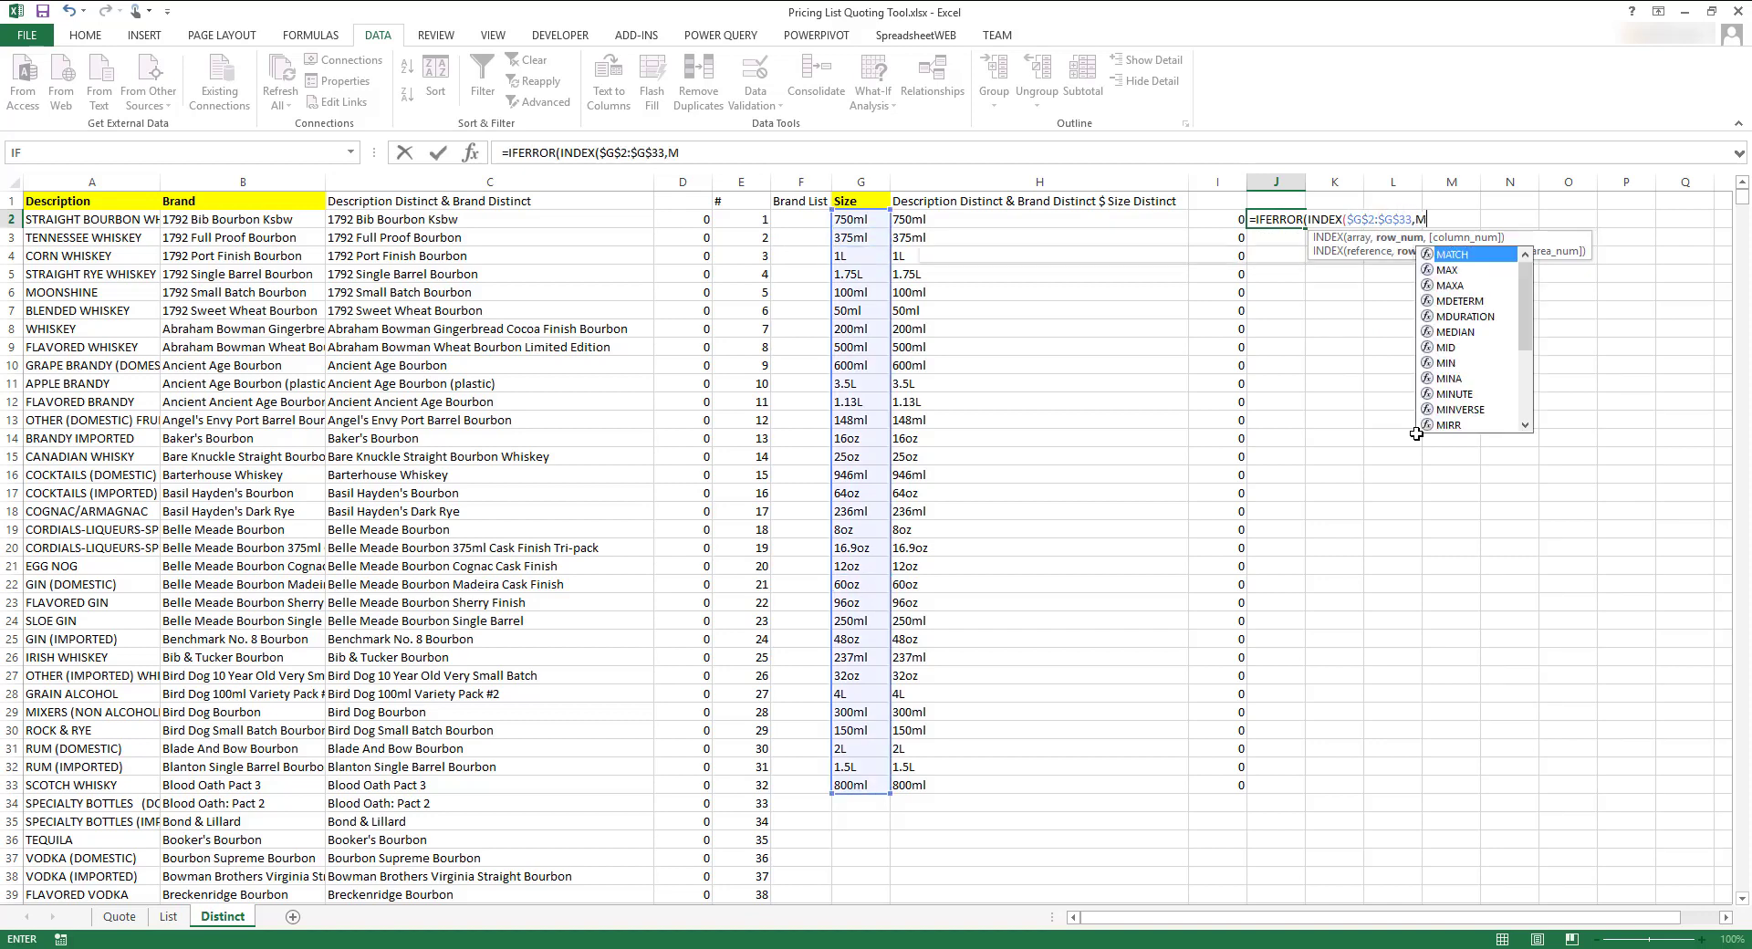
type("ATCH($")
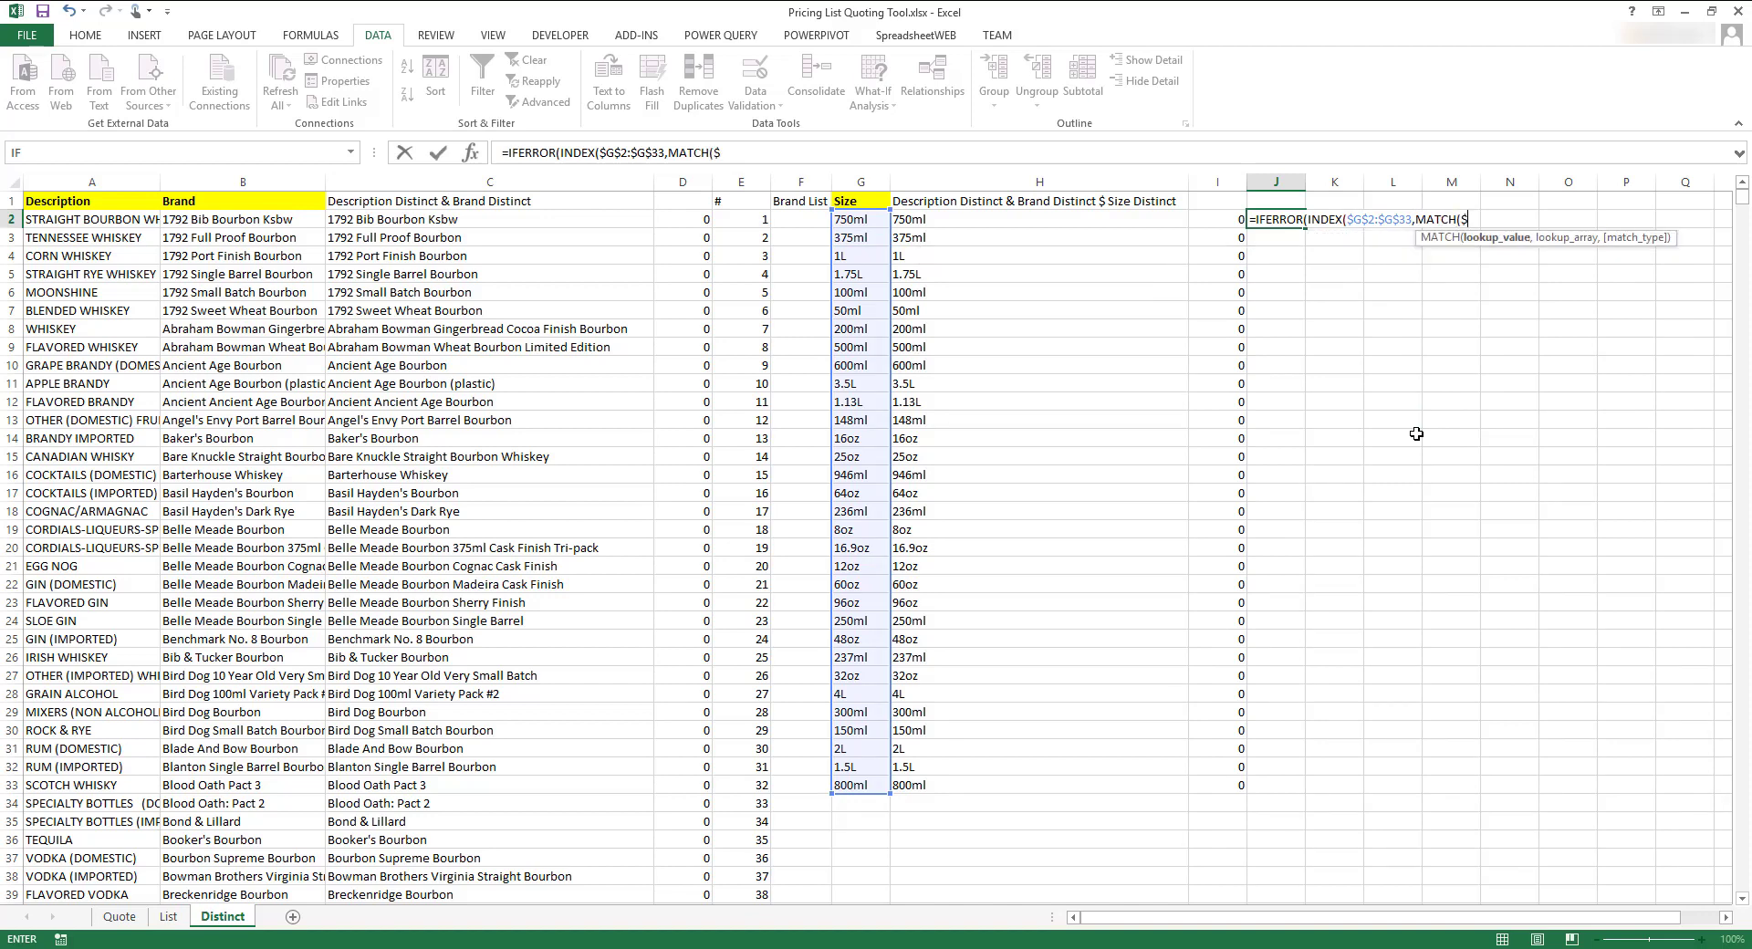
type("E2,")
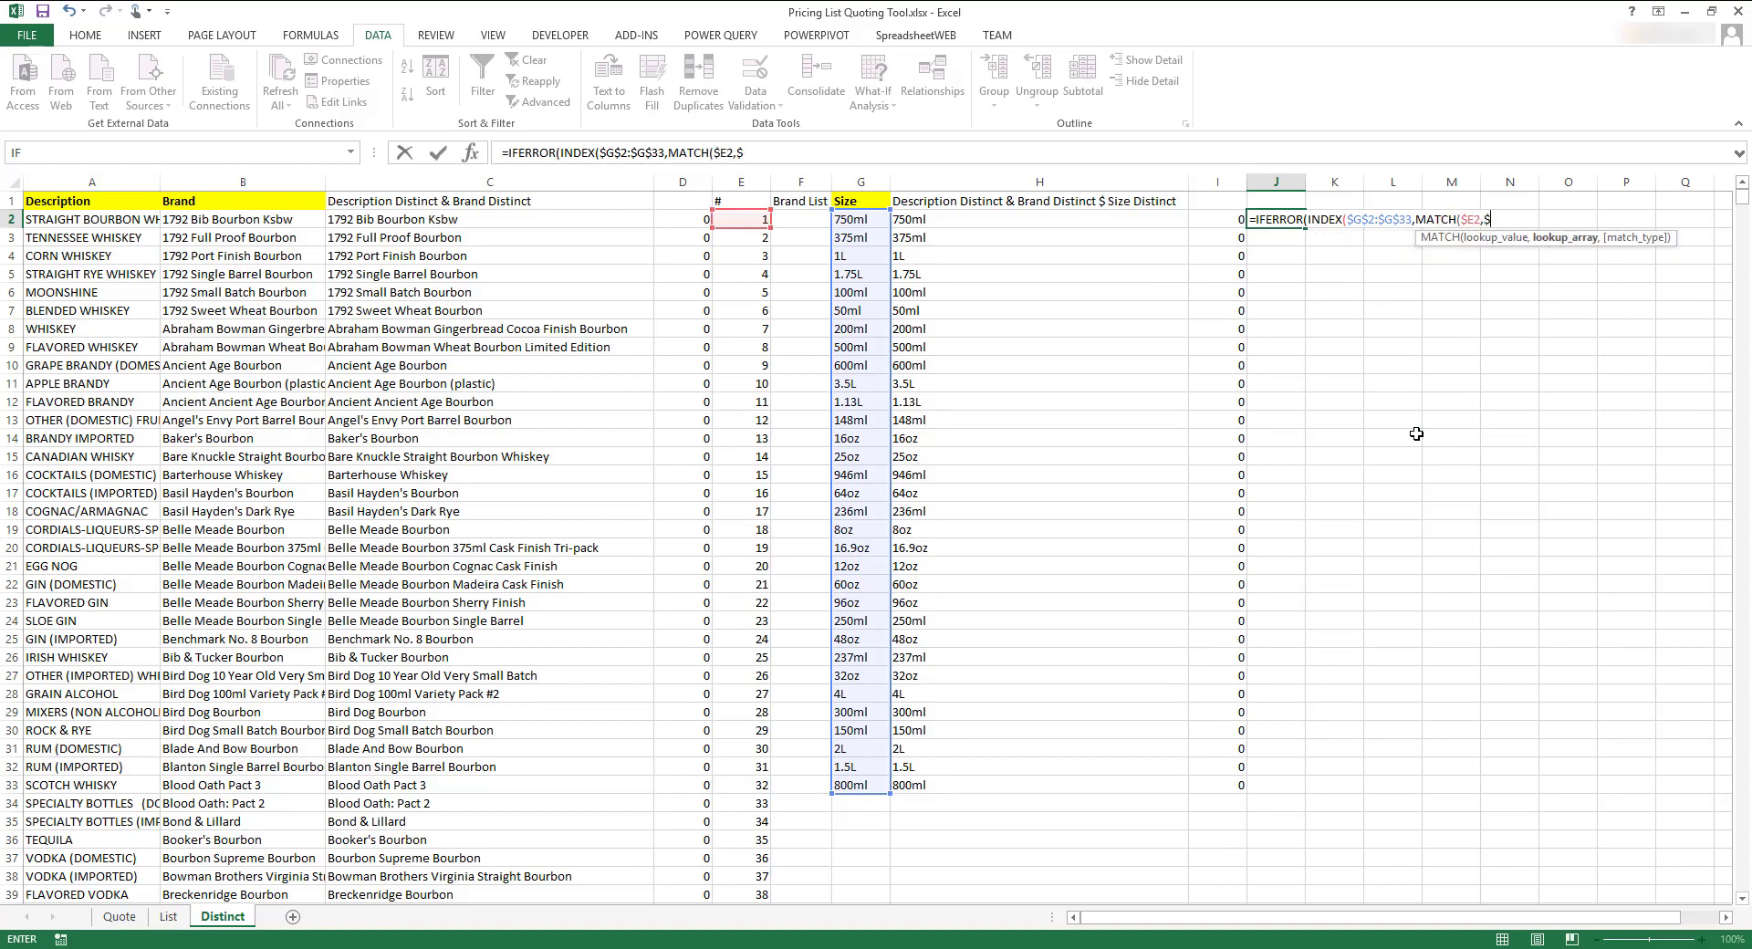
type("$I$2:")
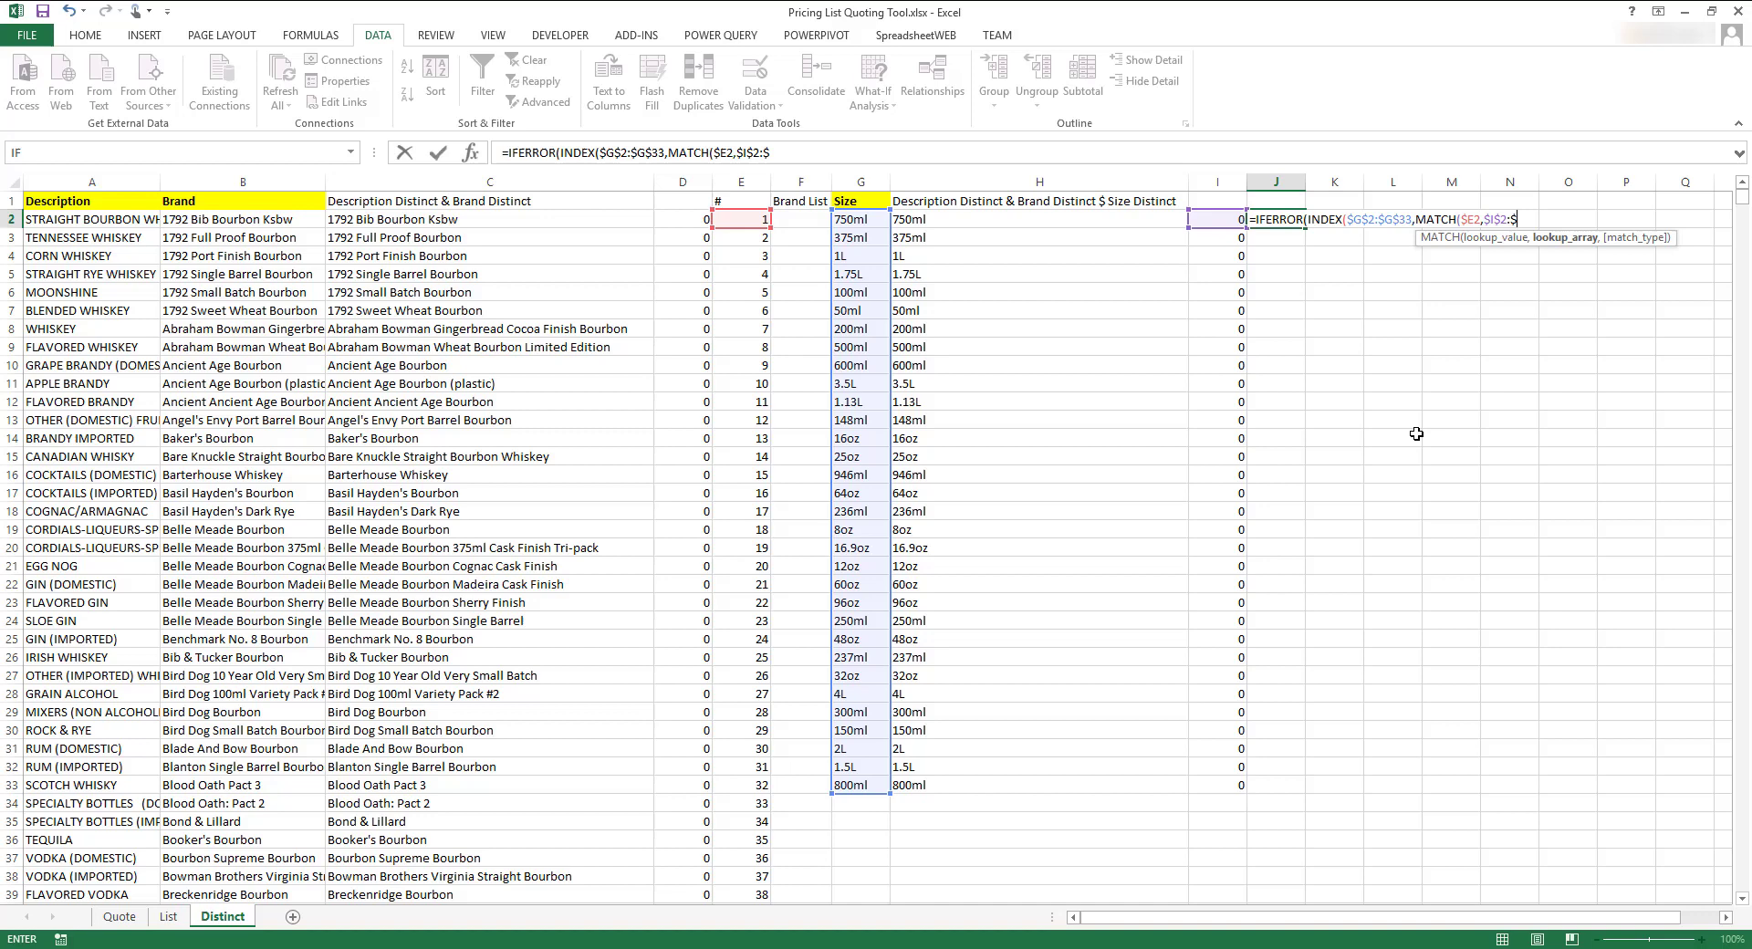
type("$I$33")
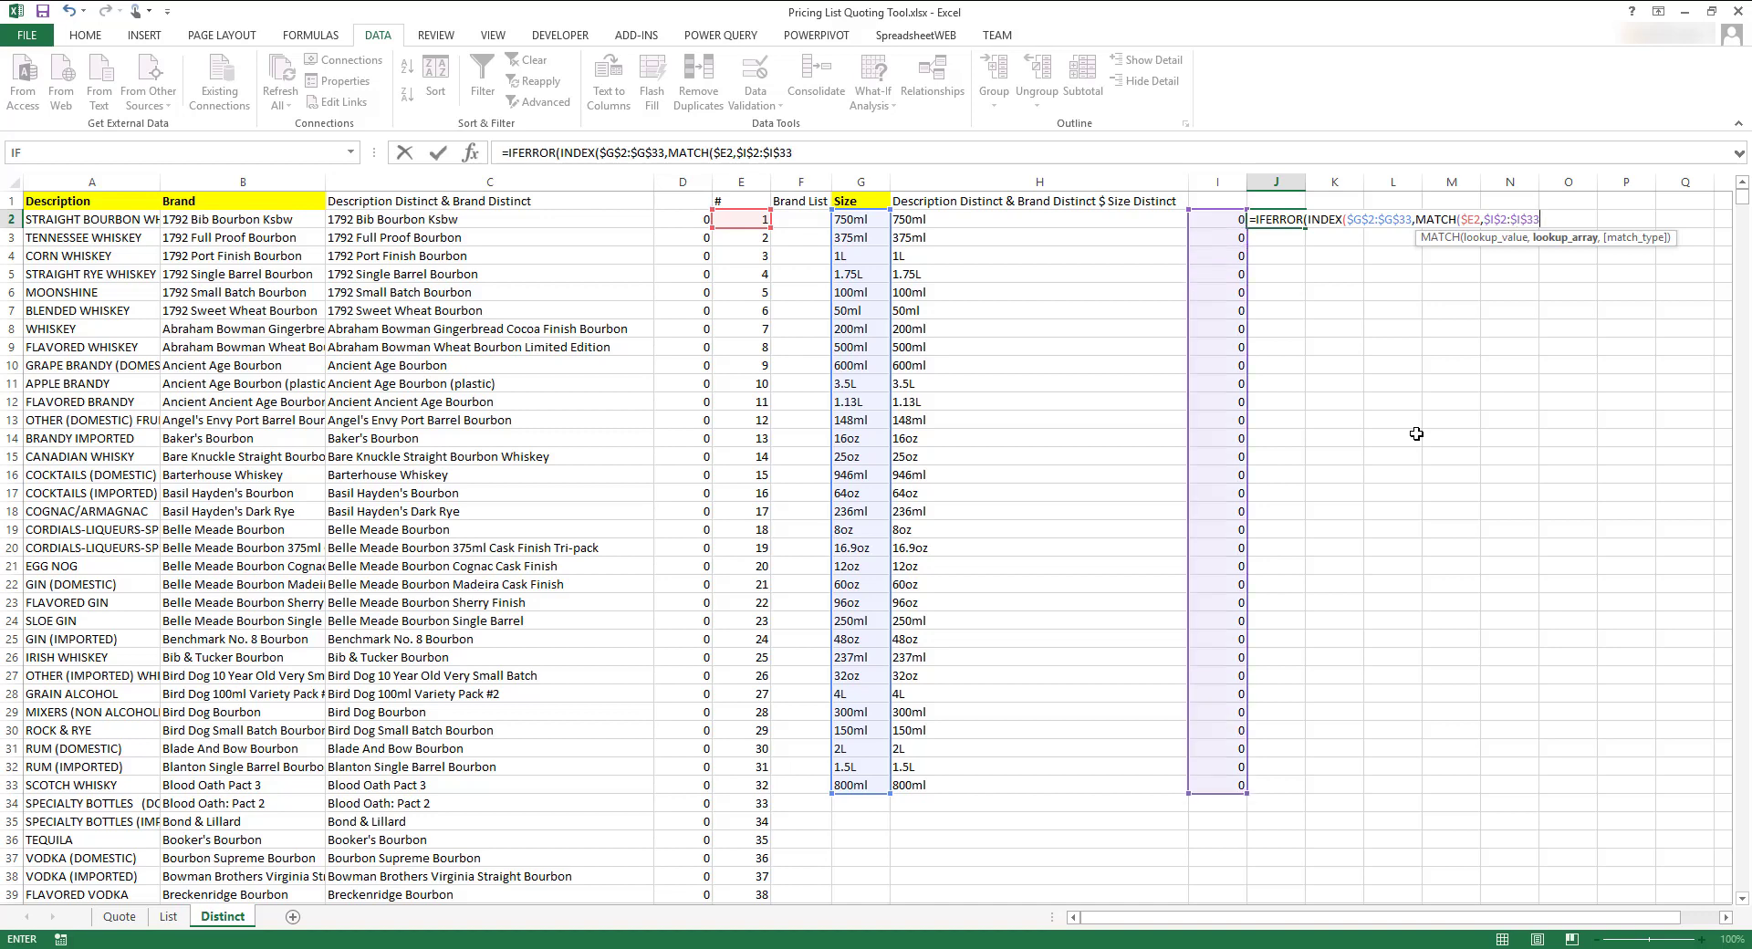
type(",0))")
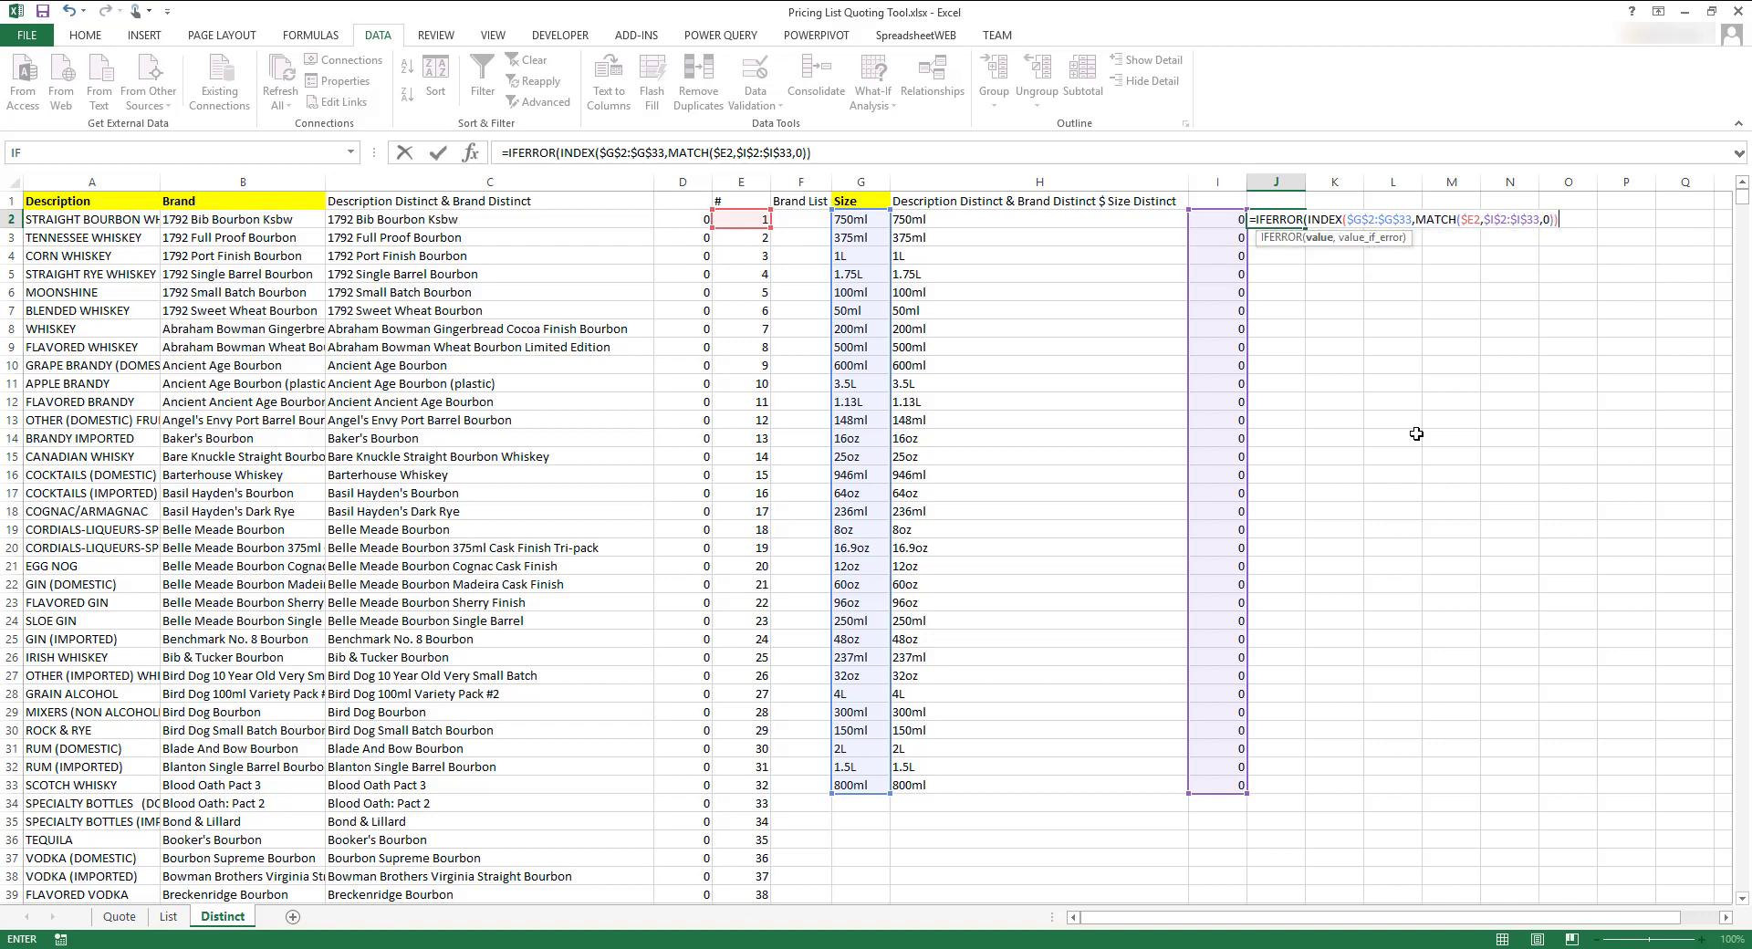
type(",\"\")")
key("Return")
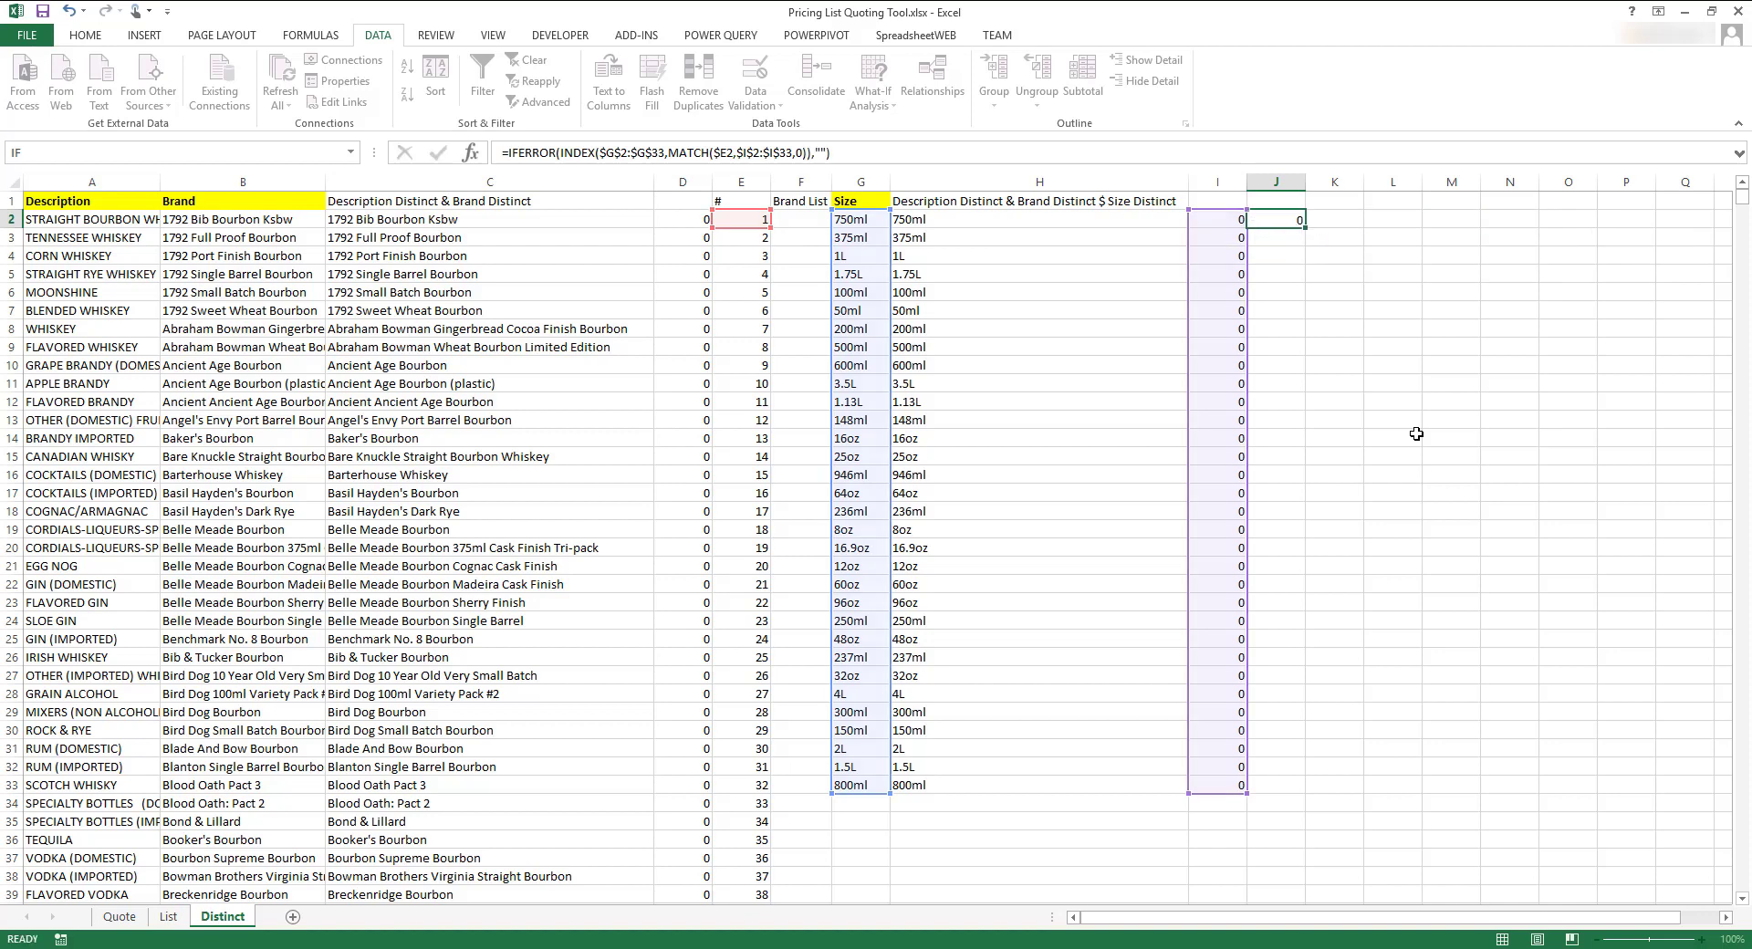
left_click(1290, 219)
left_click_drag(1305, 228, 1305, 314)
Head column J 'Size List'.
left_click(1290, 201)
type("Size List")
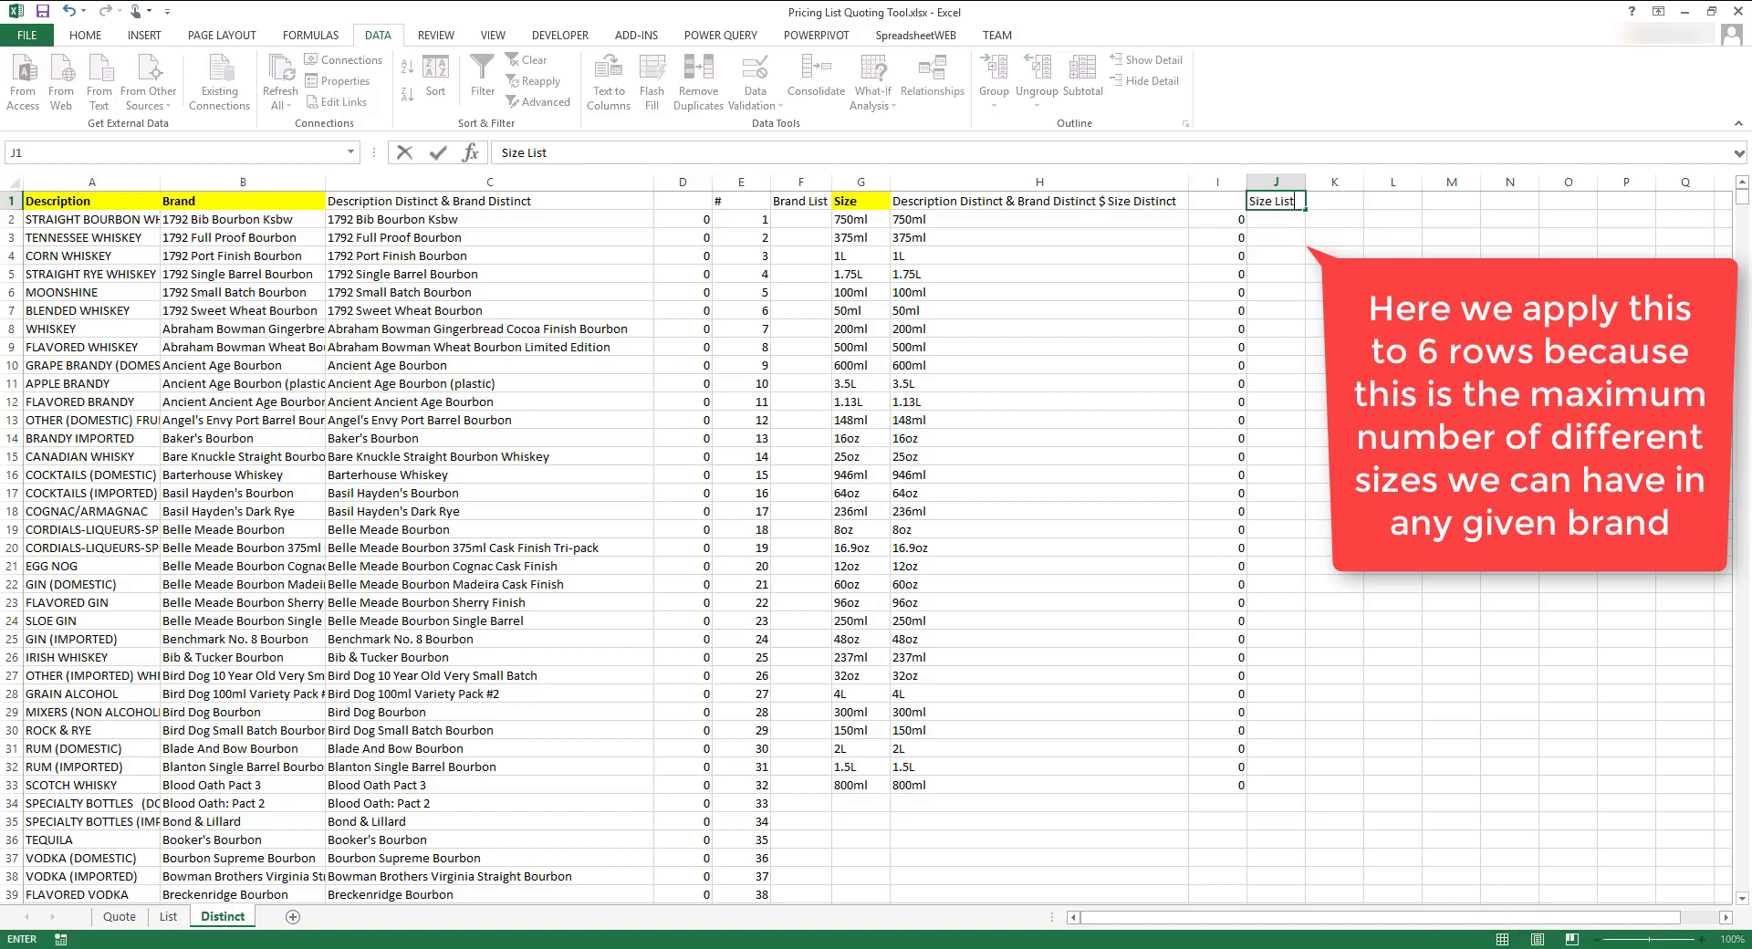
key("Return")
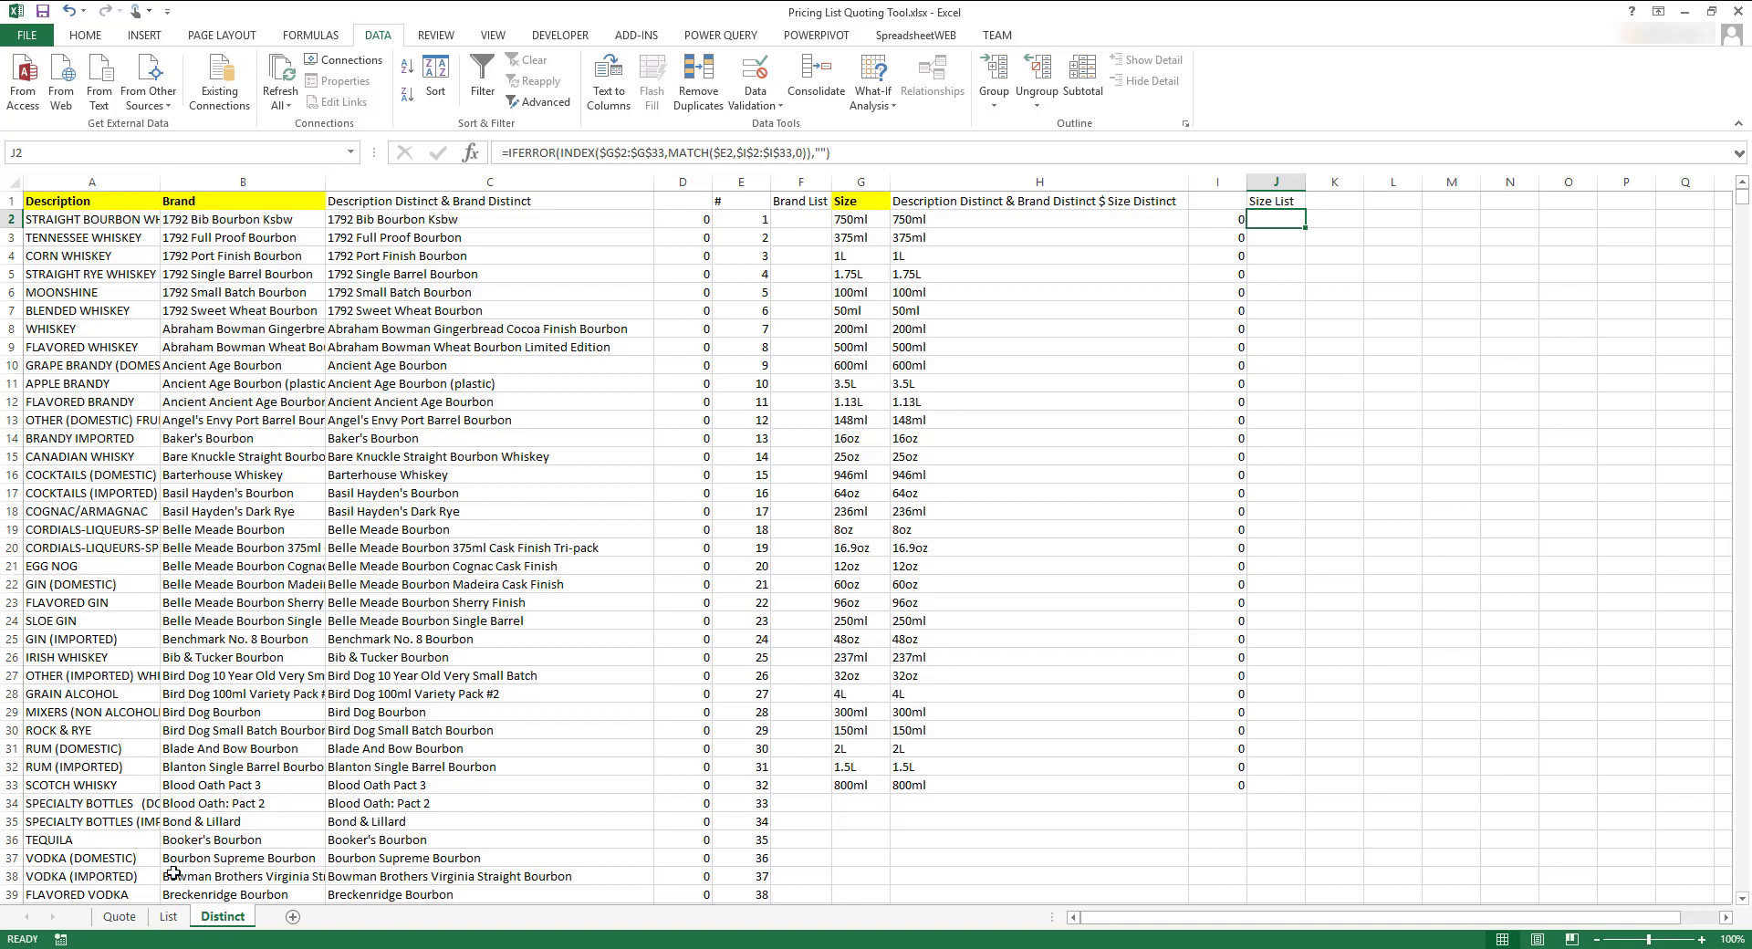
Give Quote cell B3 a List validation sourced from =Distinct!$F$2:$F$2215.
left_click(120, 917)
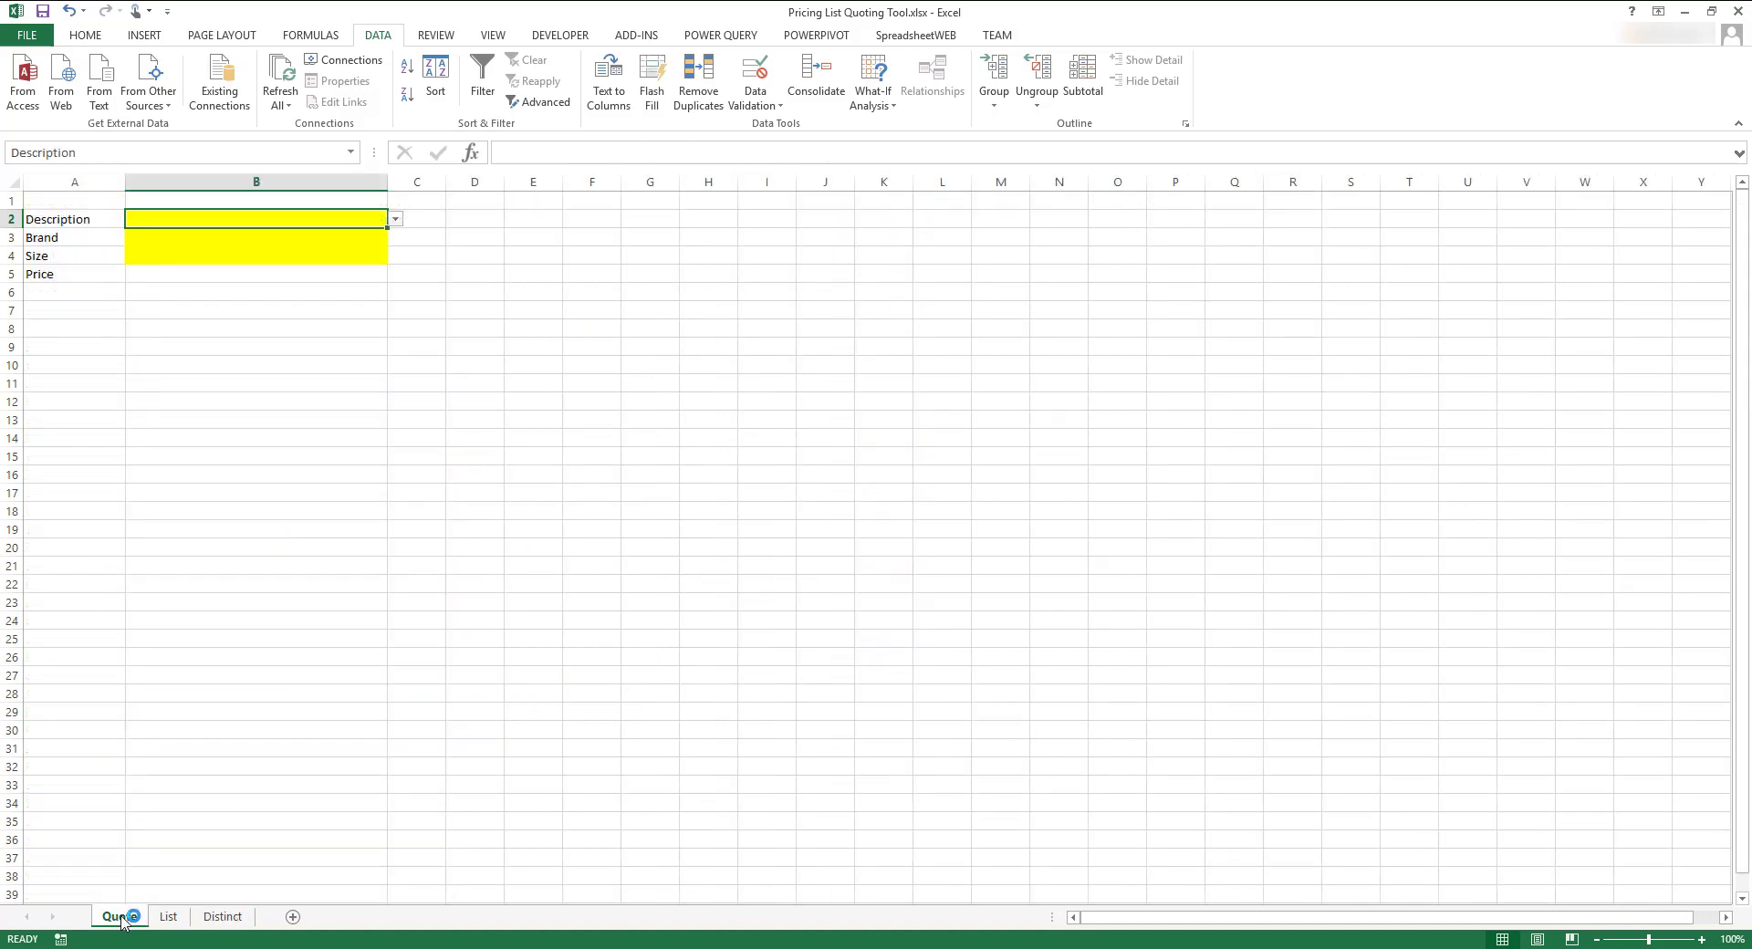
left_click(278, 239)
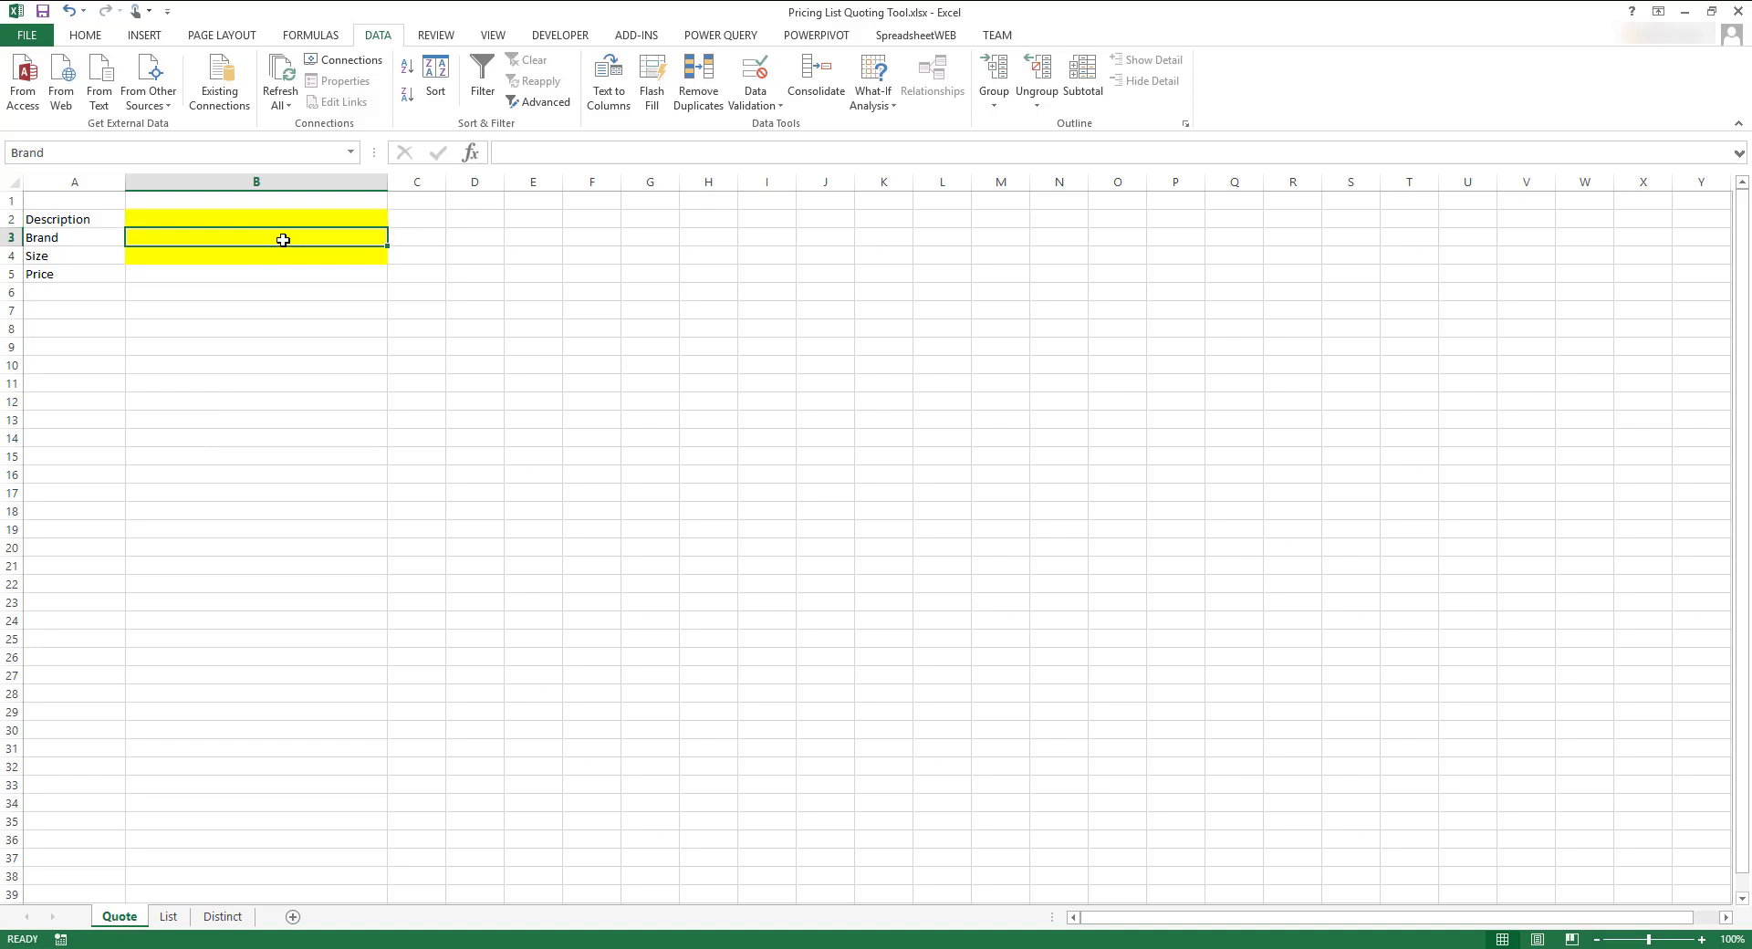
left_click(739, 78)
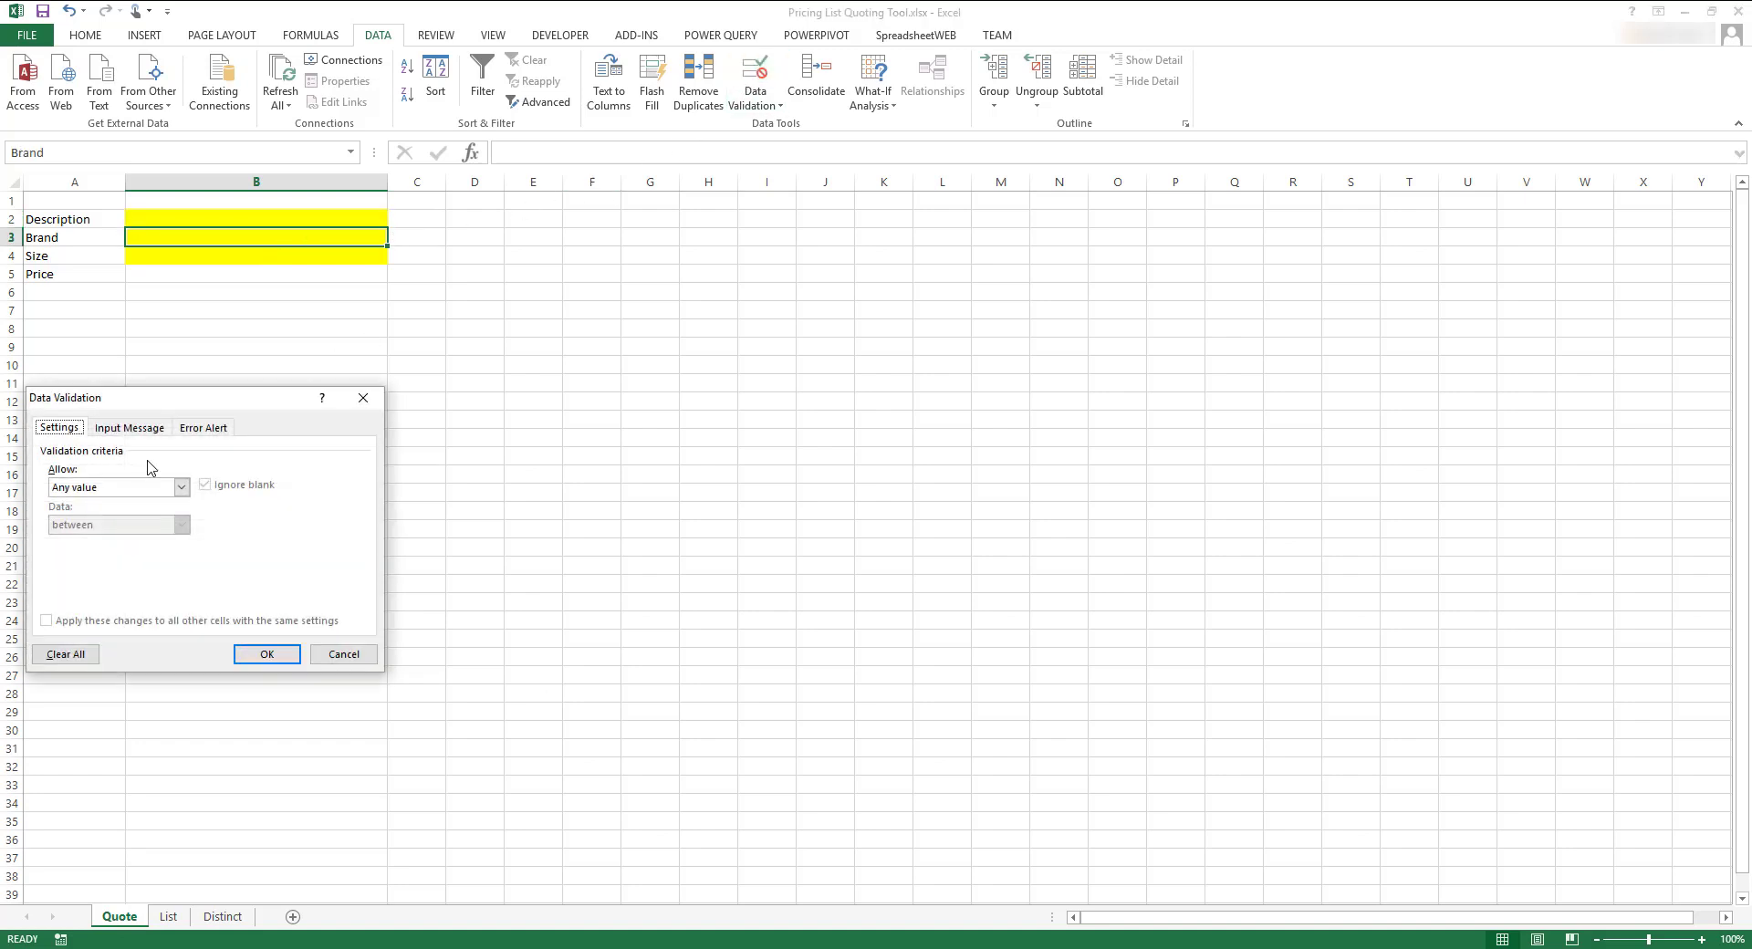
left_click(74, 493)
left_click(76, 539)
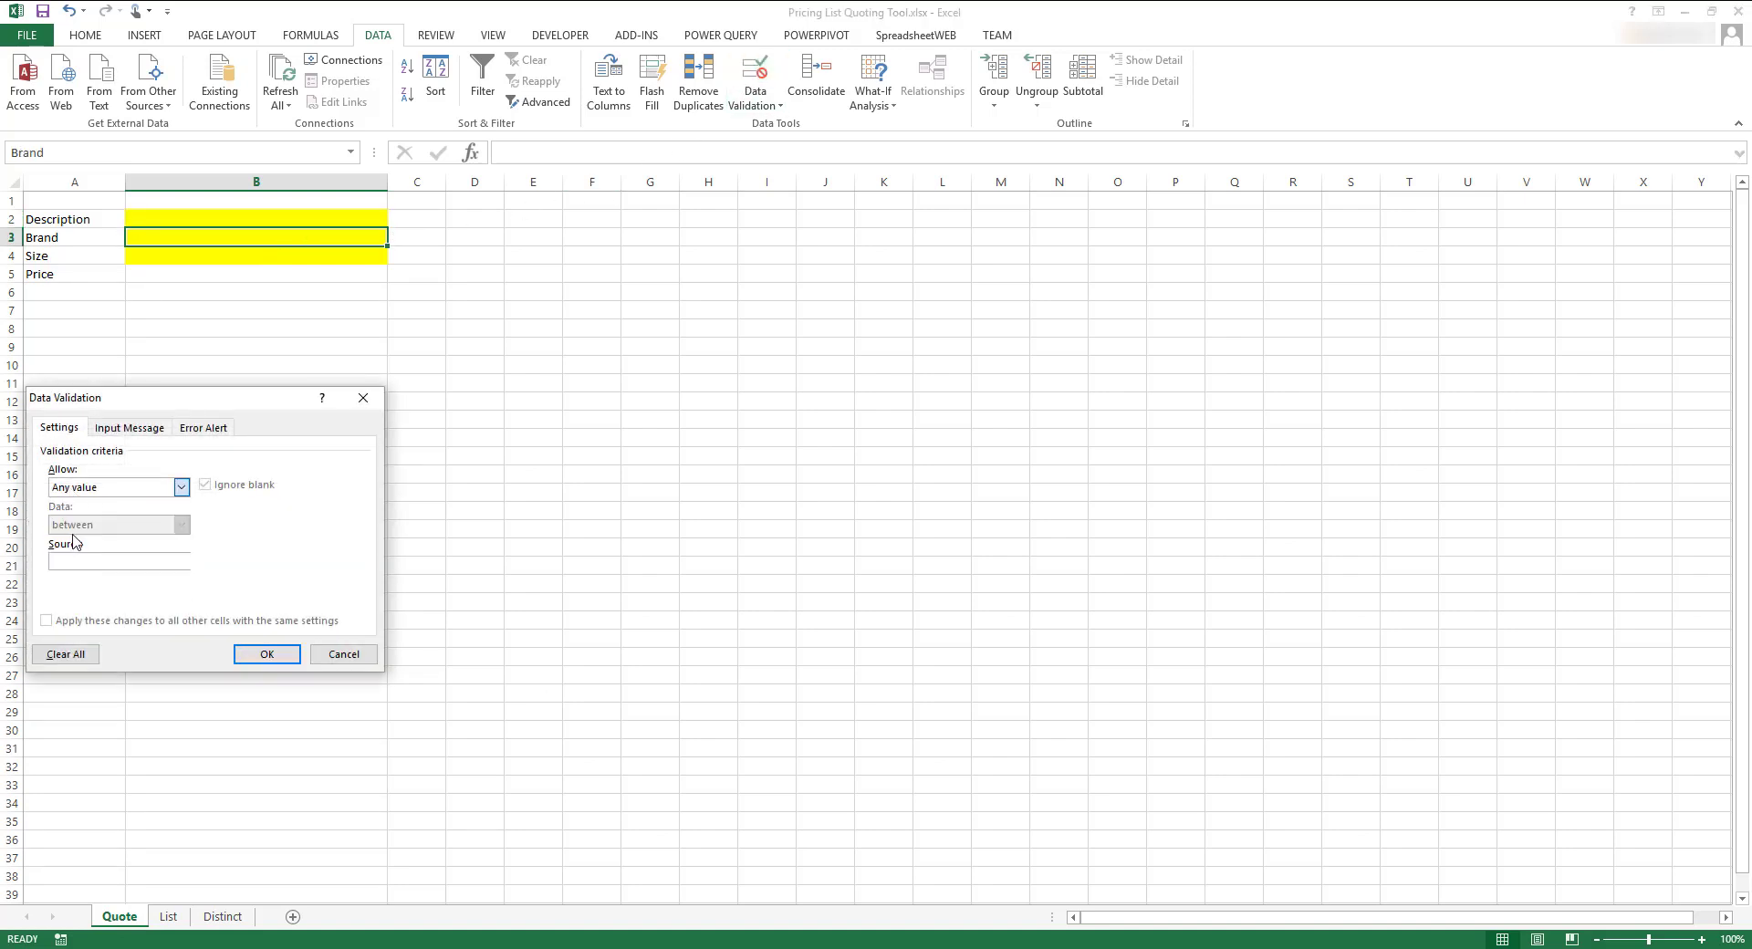
left_click(288, 562)
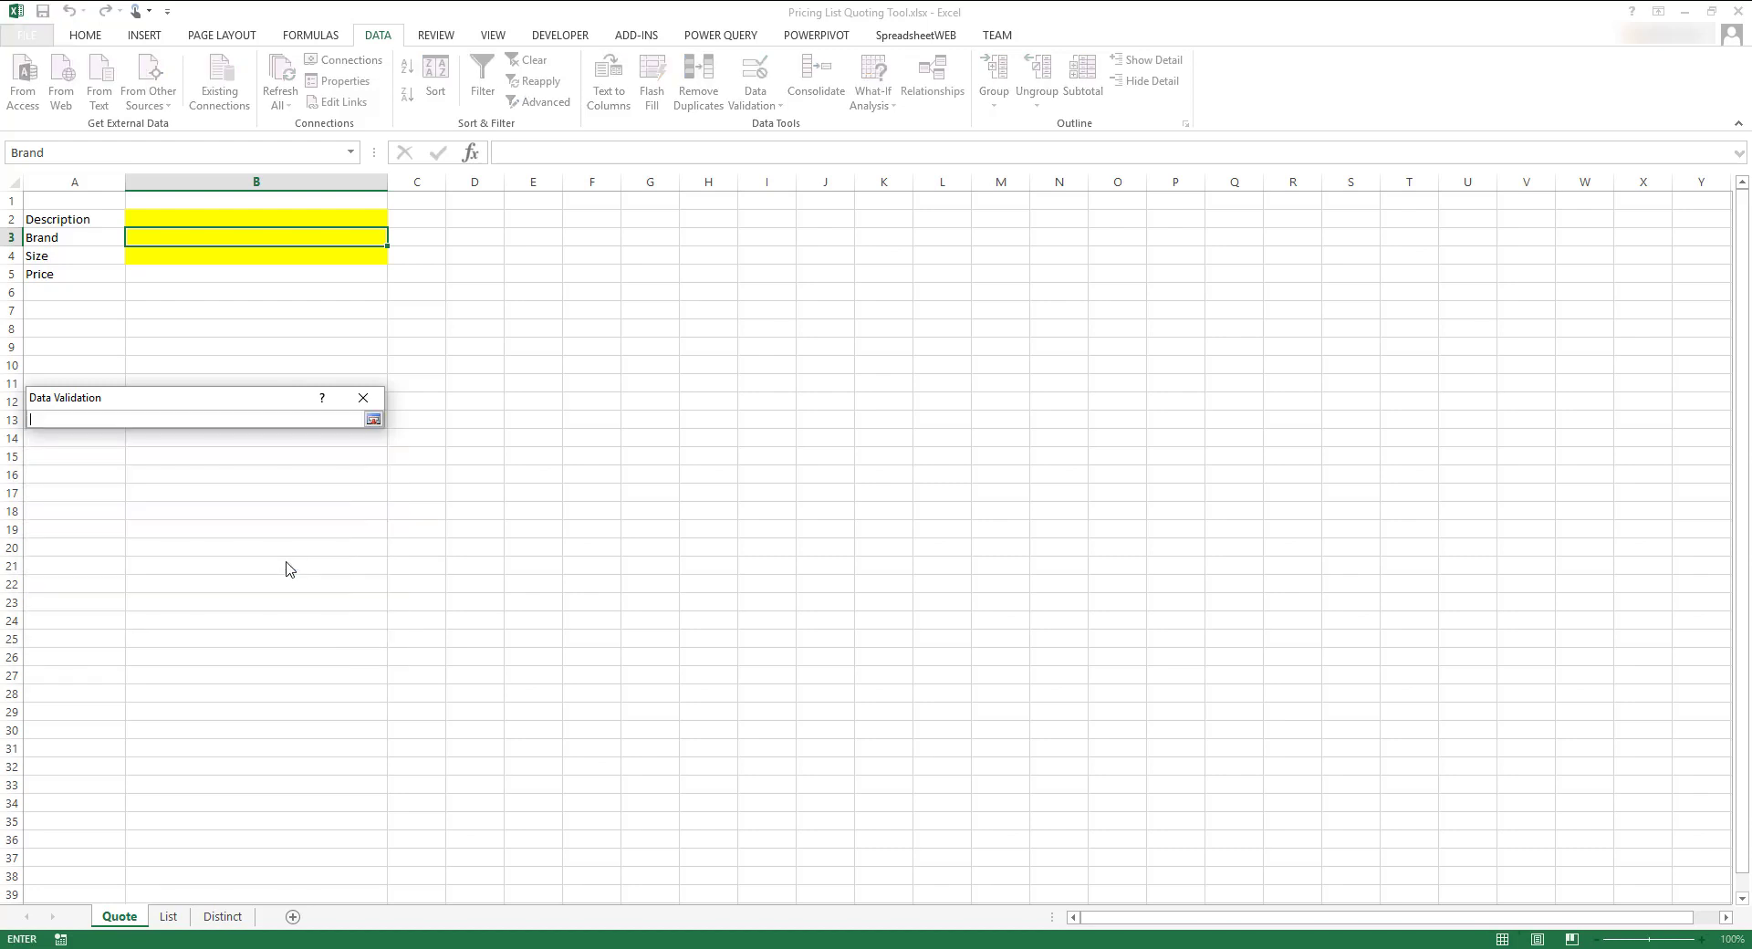
left_click(222, 916)
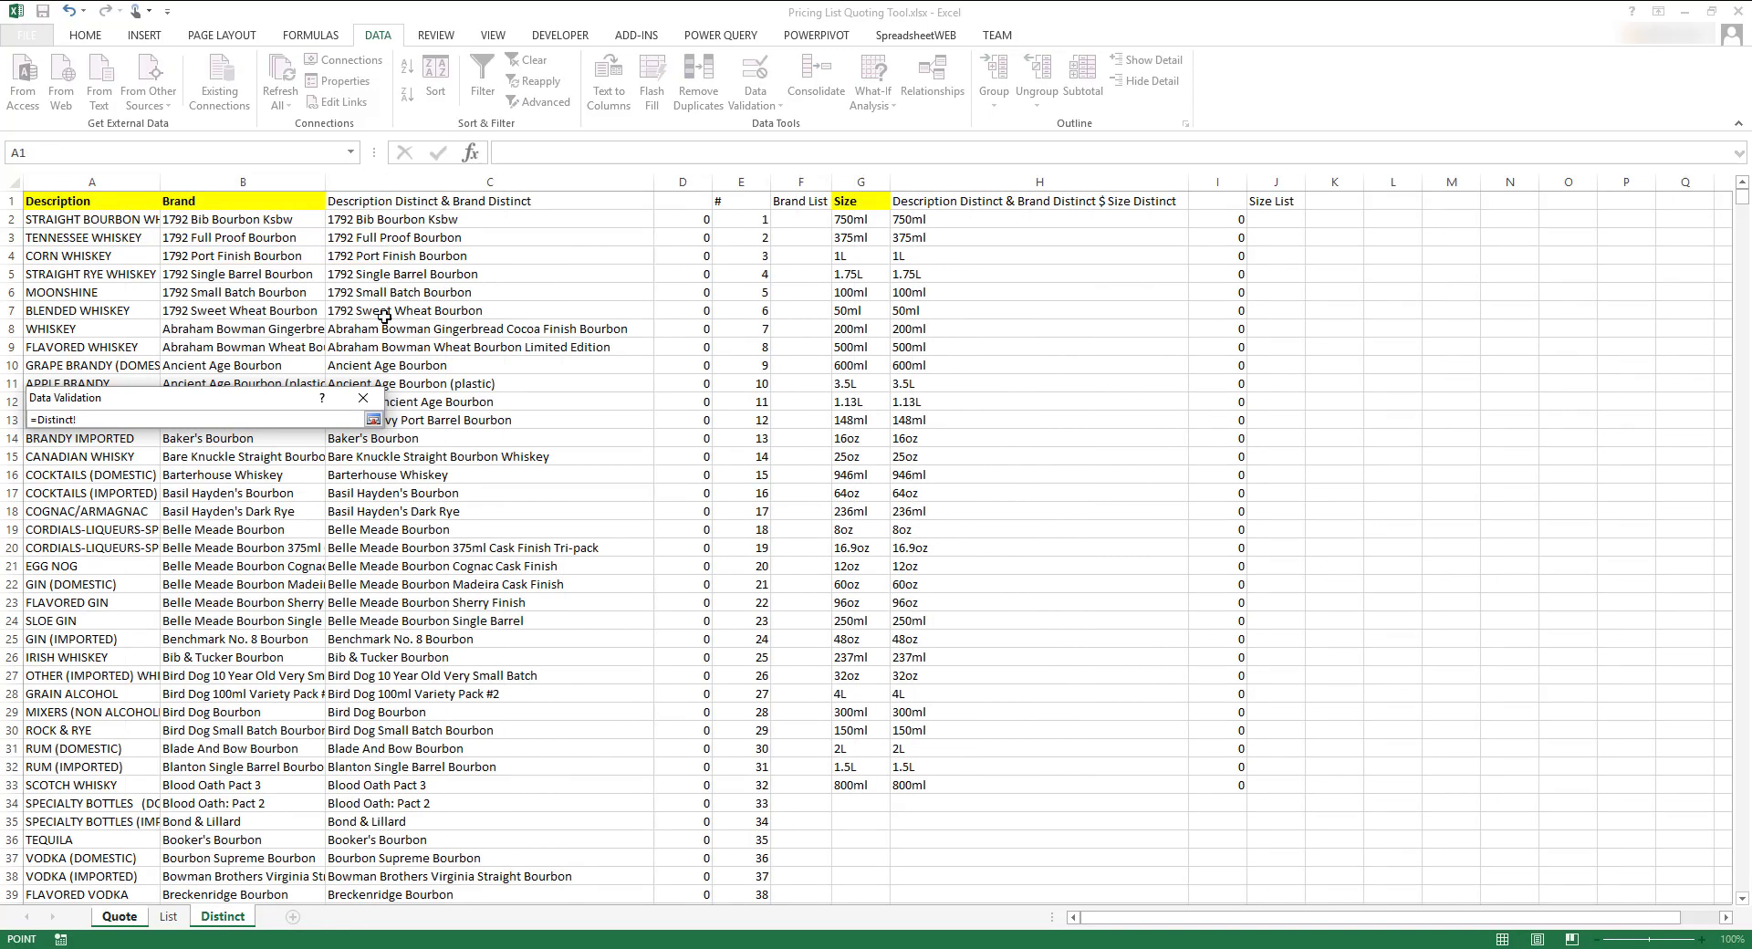
left_click(801, 219)
key("ctrl+shift+Down")
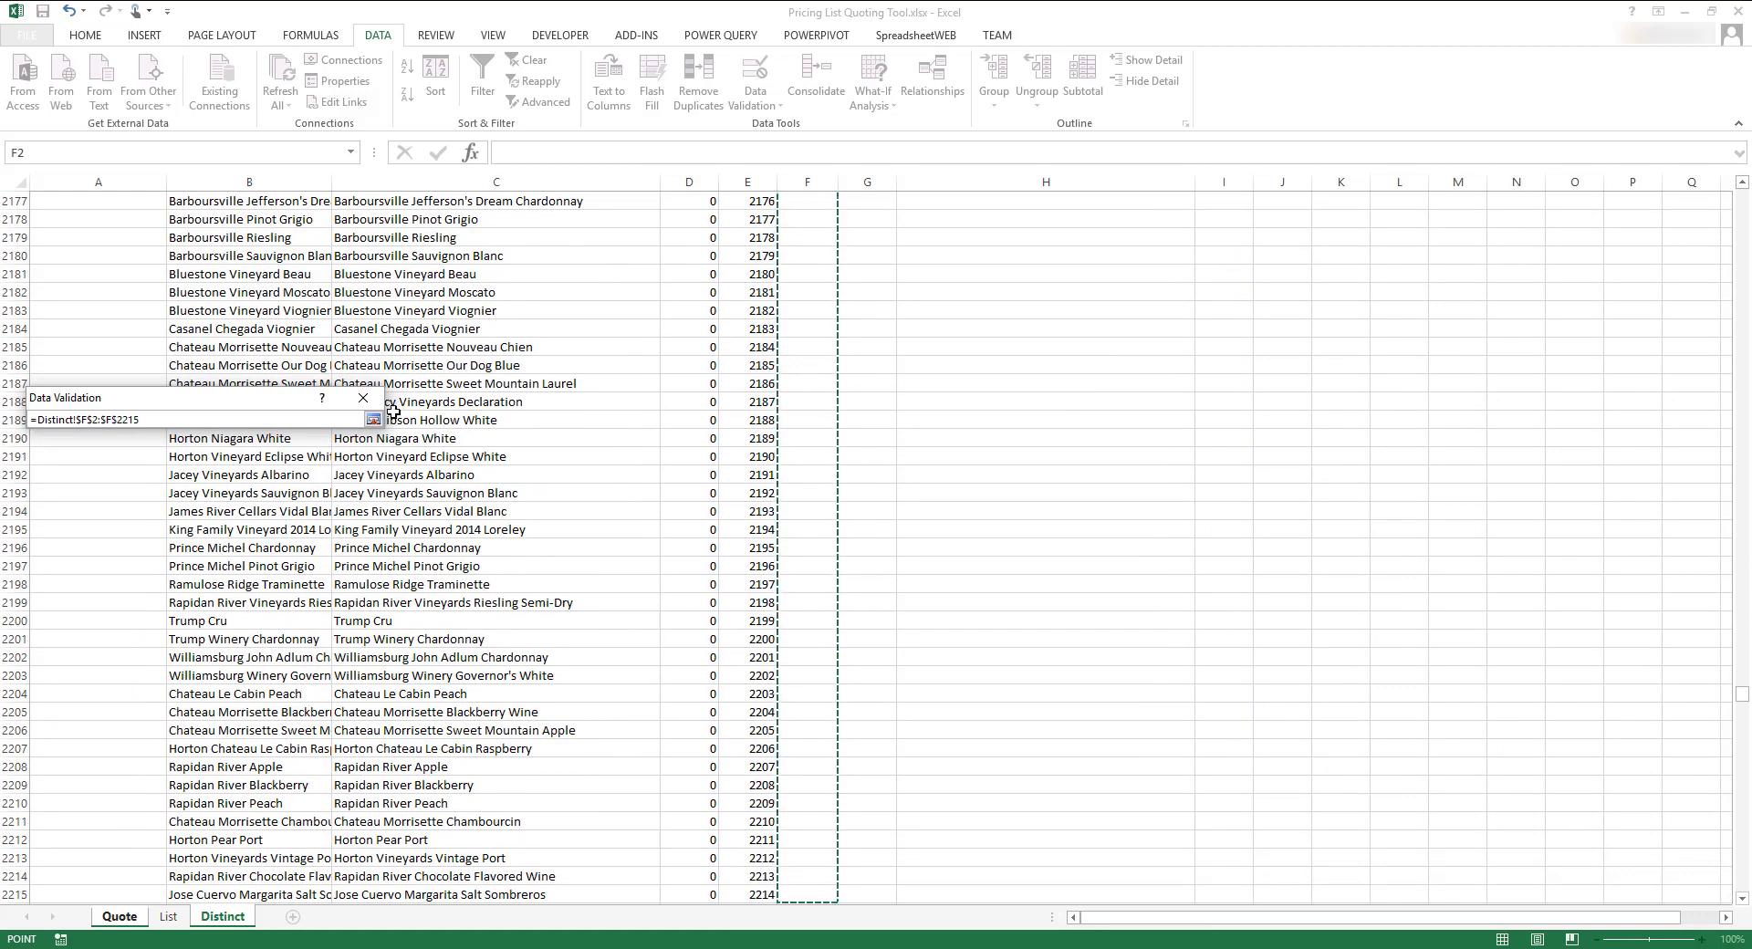
left_click(374, 420)
left_click(269, 655)
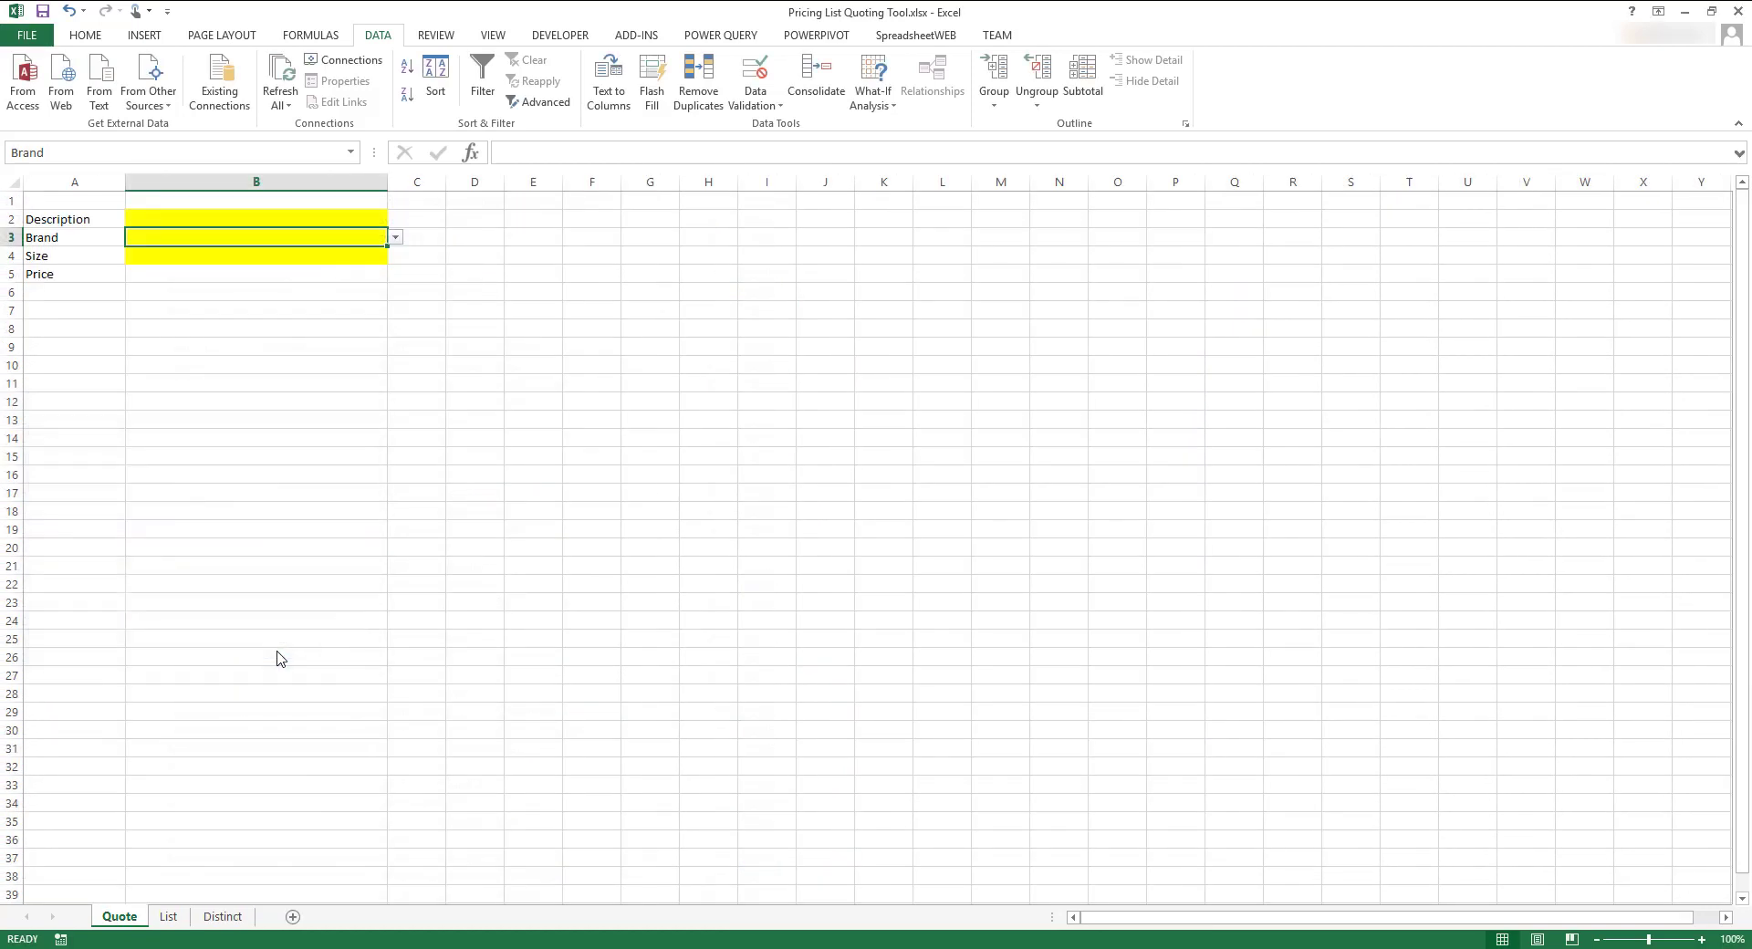
Give Quote cell B4 a List validation sourced from =Distinct!$J$2:$J$7.
left_click(317, 253)
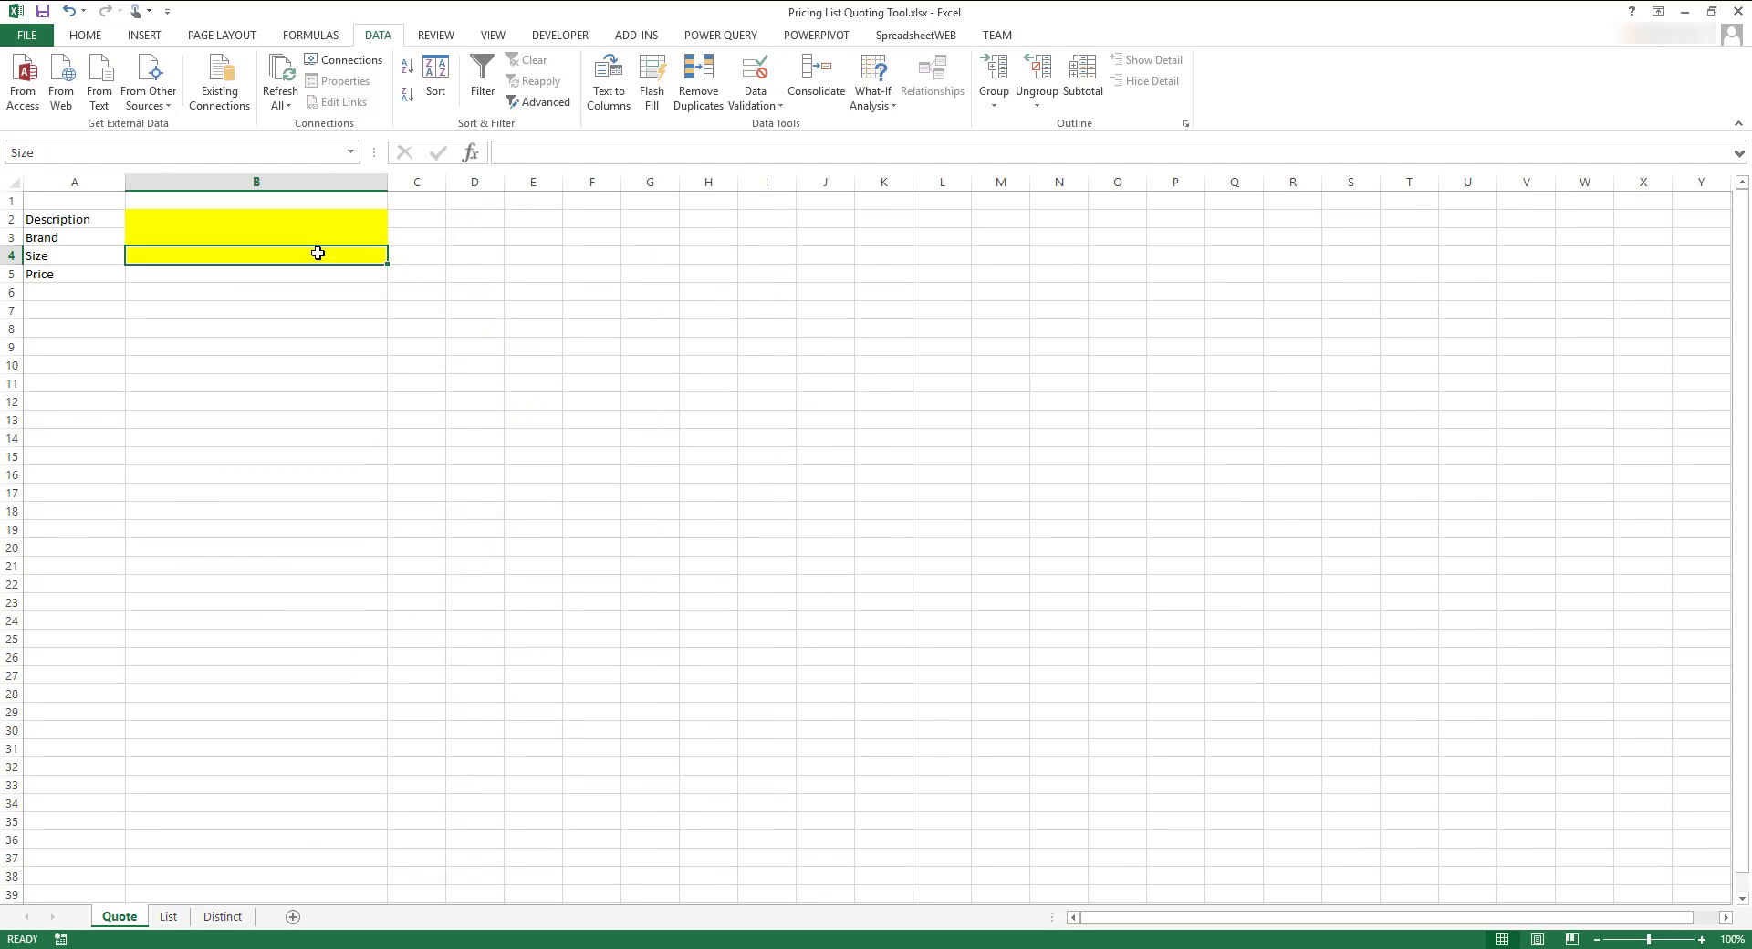
left_click(754, 78)
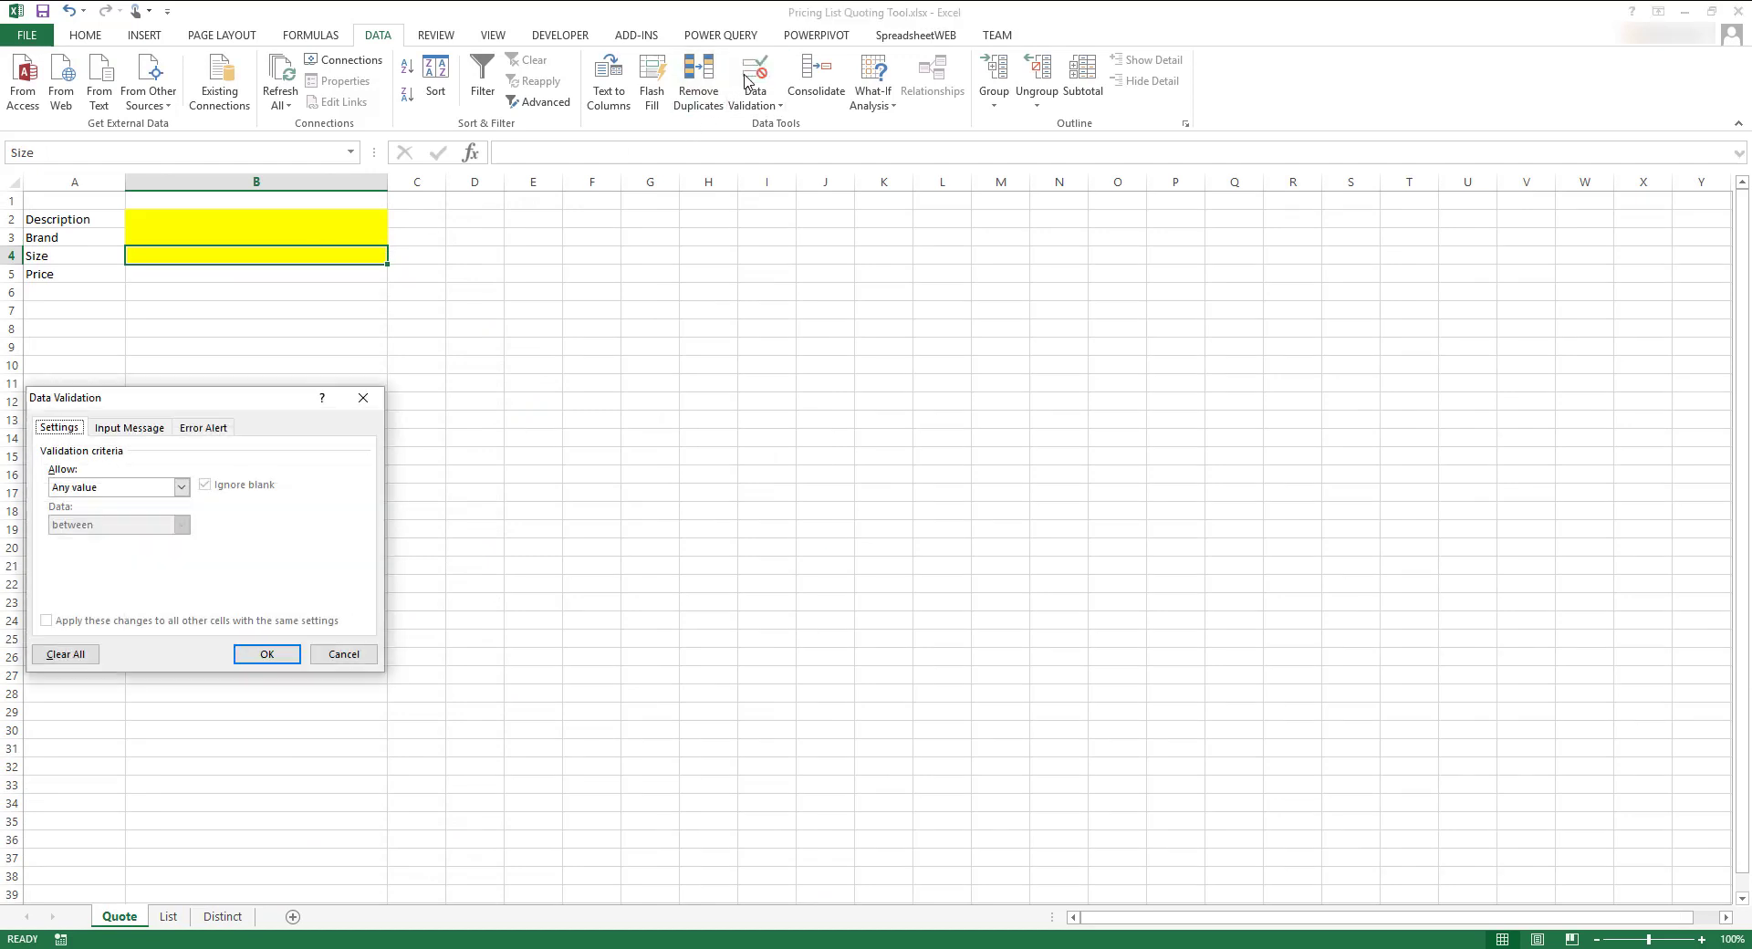
left_click(179, 487)
left_click(92, 540)
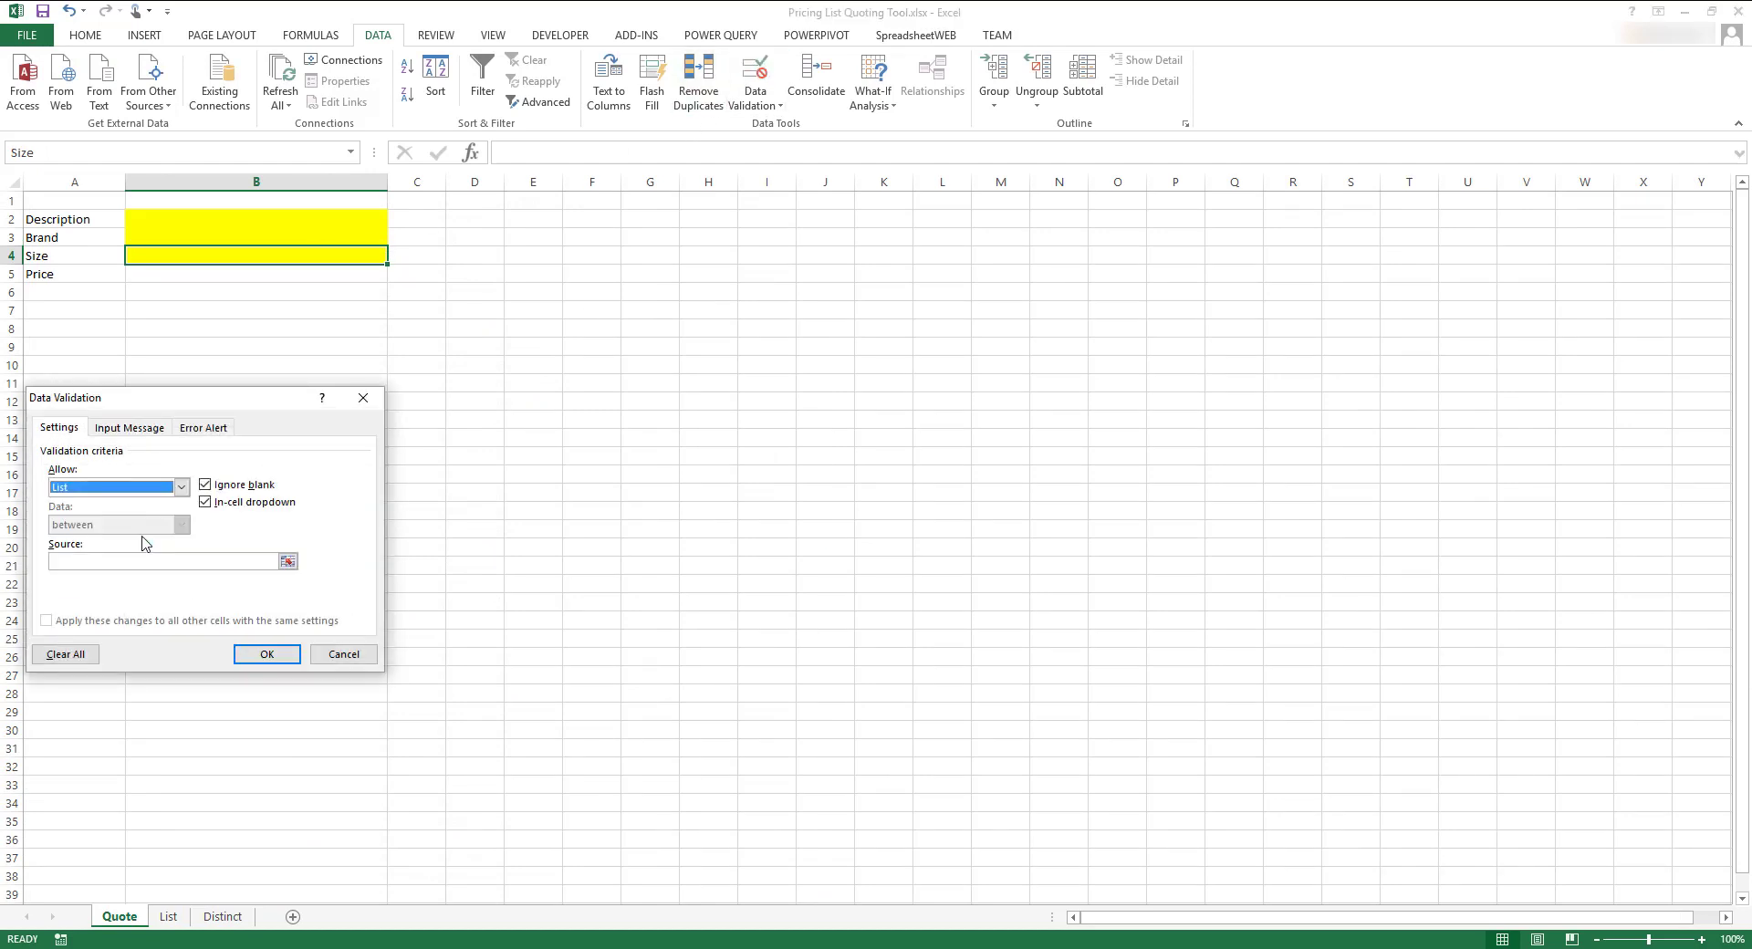
left_click(288, 561)
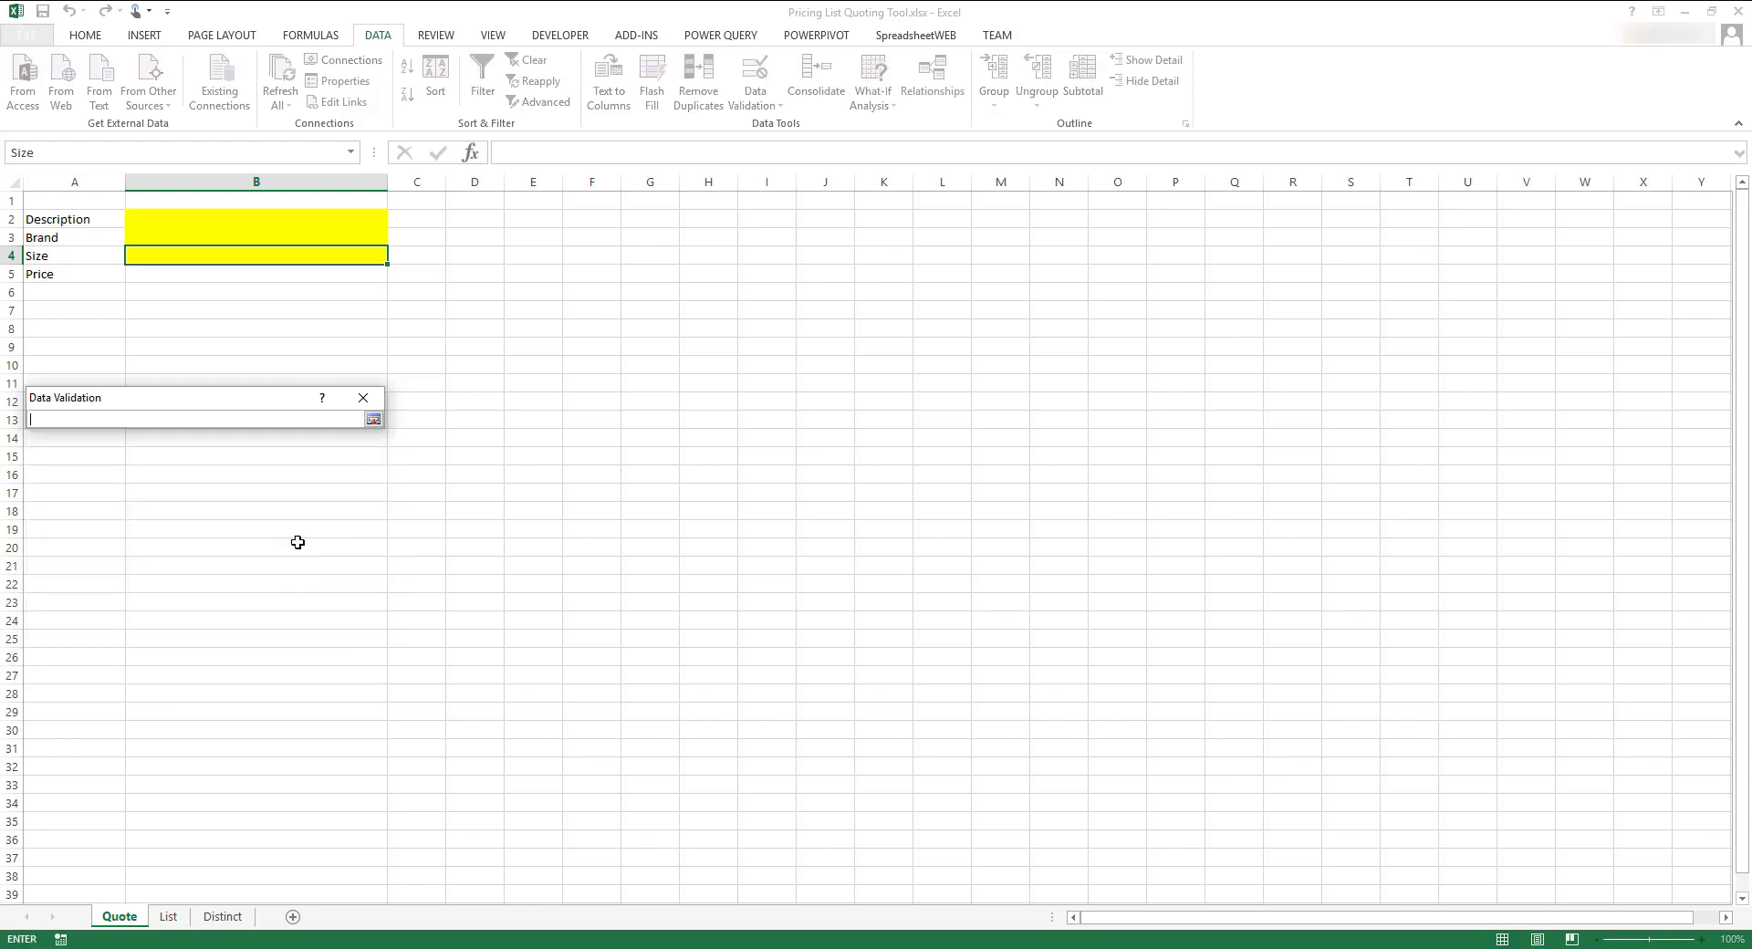
left_click(217, 918)
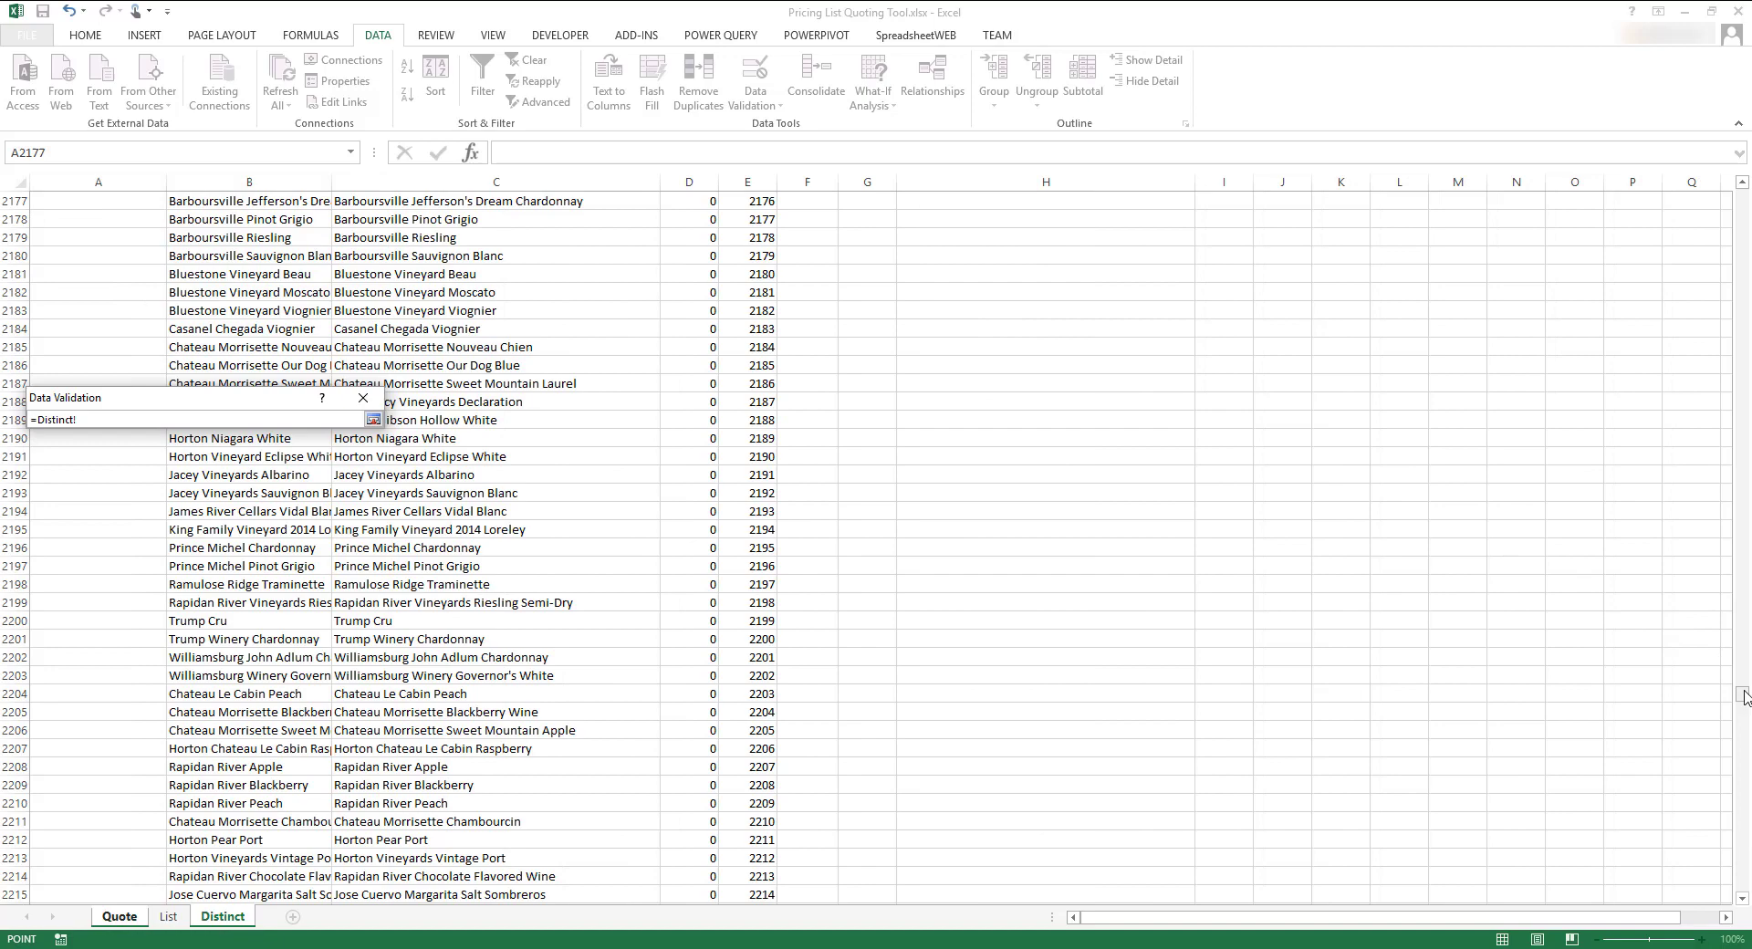
left_click_drag(1743, 696, 1267, 313)
scroll(1258, 230, "up", 2)
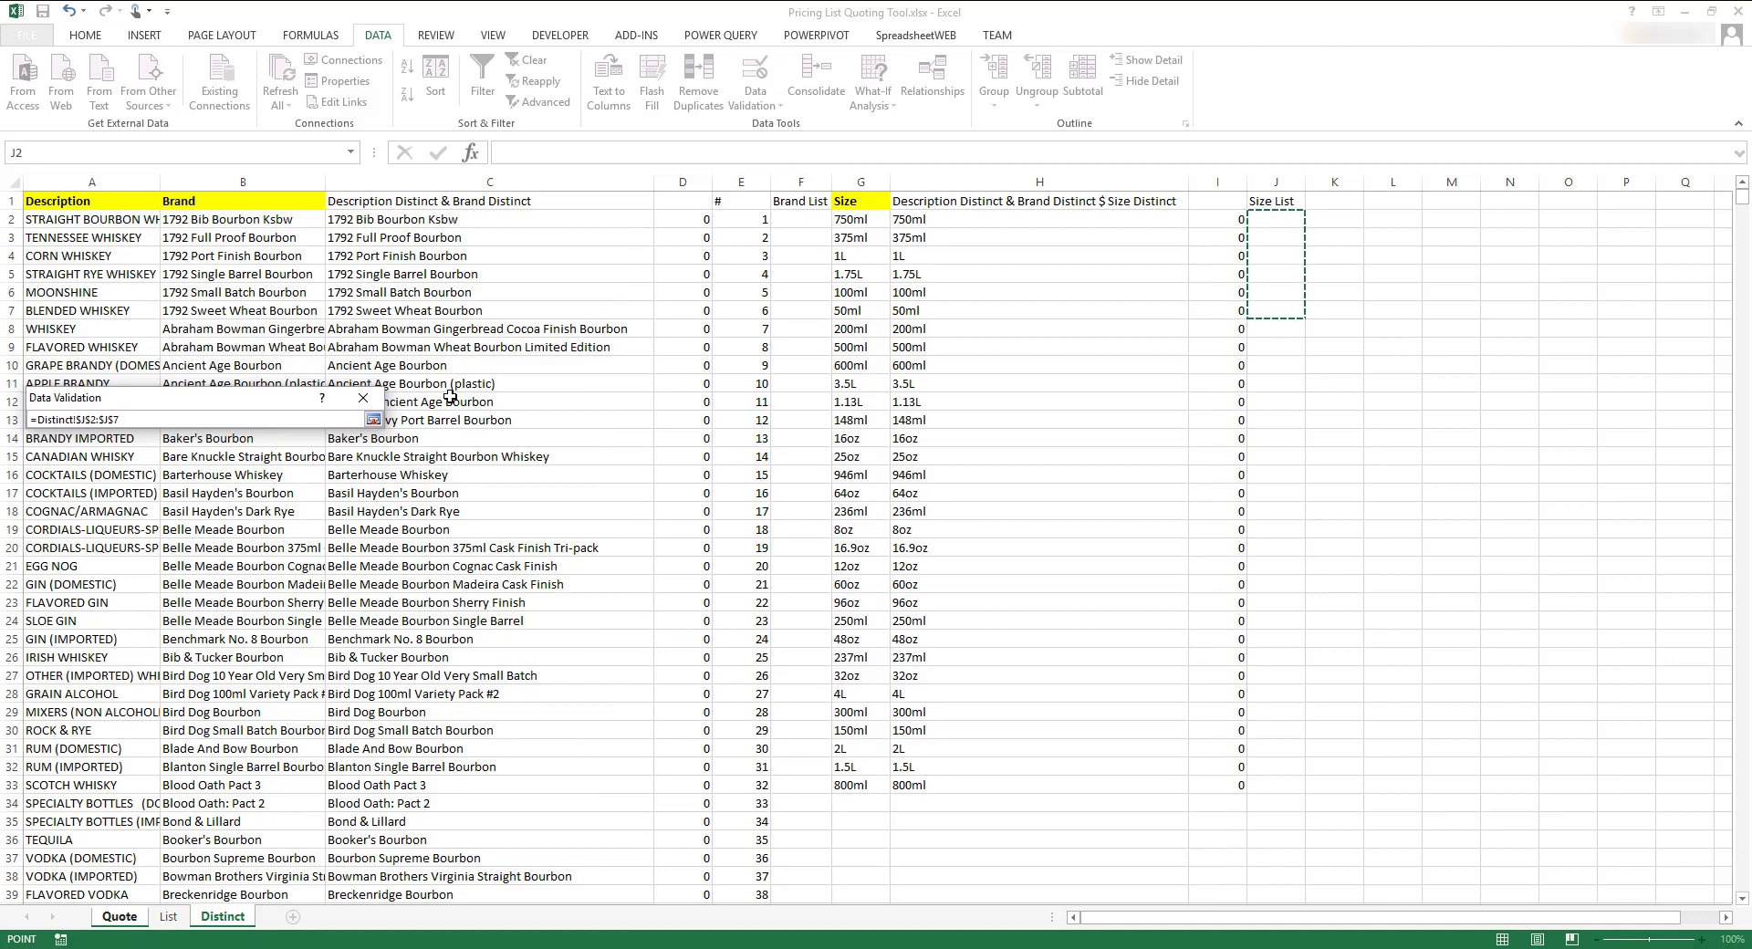
left_click(374, 419)
left_click(267, 654)
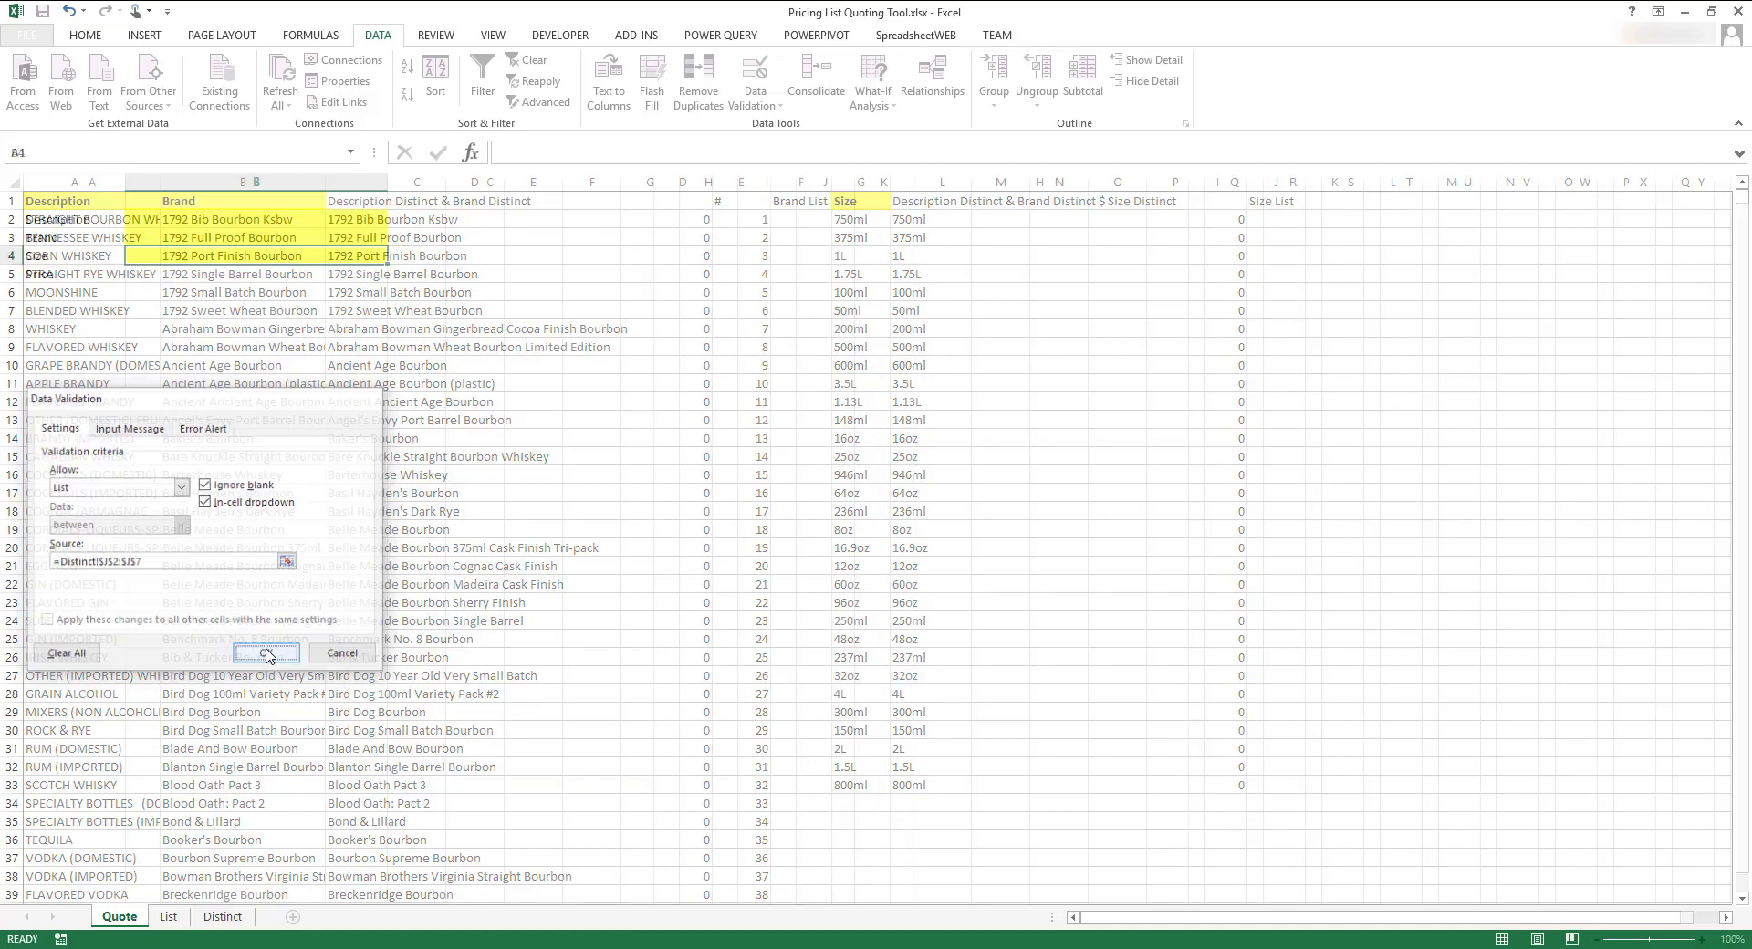
left_click(282, 275)
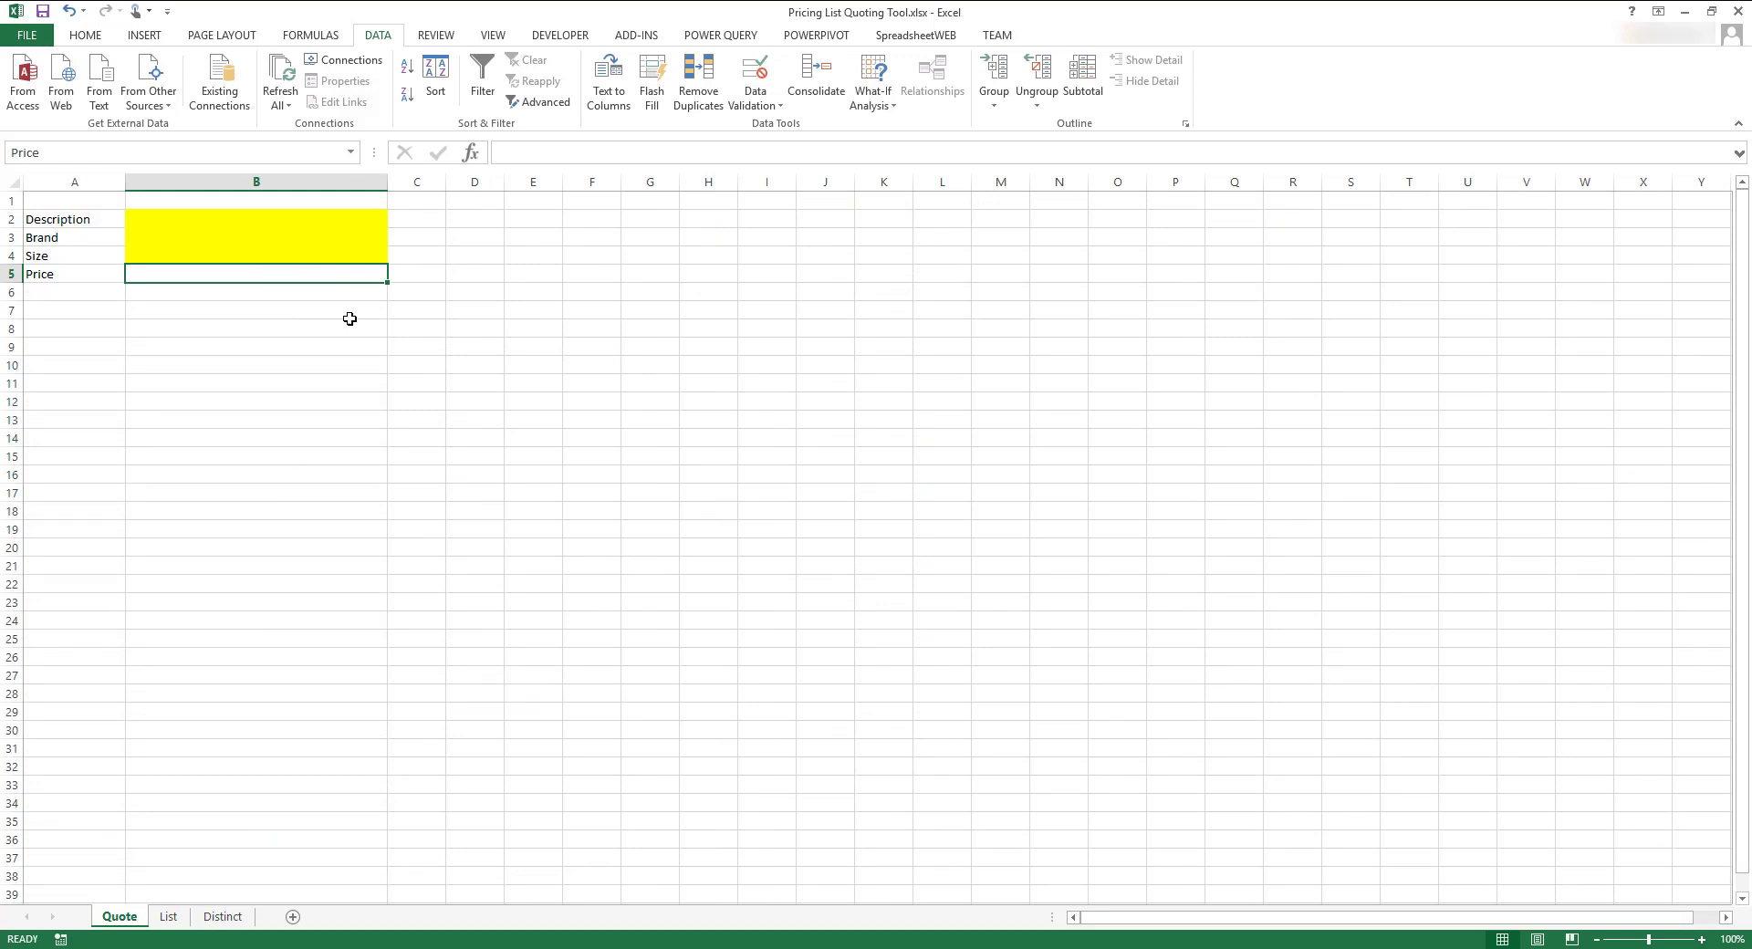
Enter =IFERROR(INDEX(List!$D$2:$D$3045,MATCH($B$2&$B$3&$B$4,List!$F$2:$F$3045,0)),"") in B5.
type("=IFE")
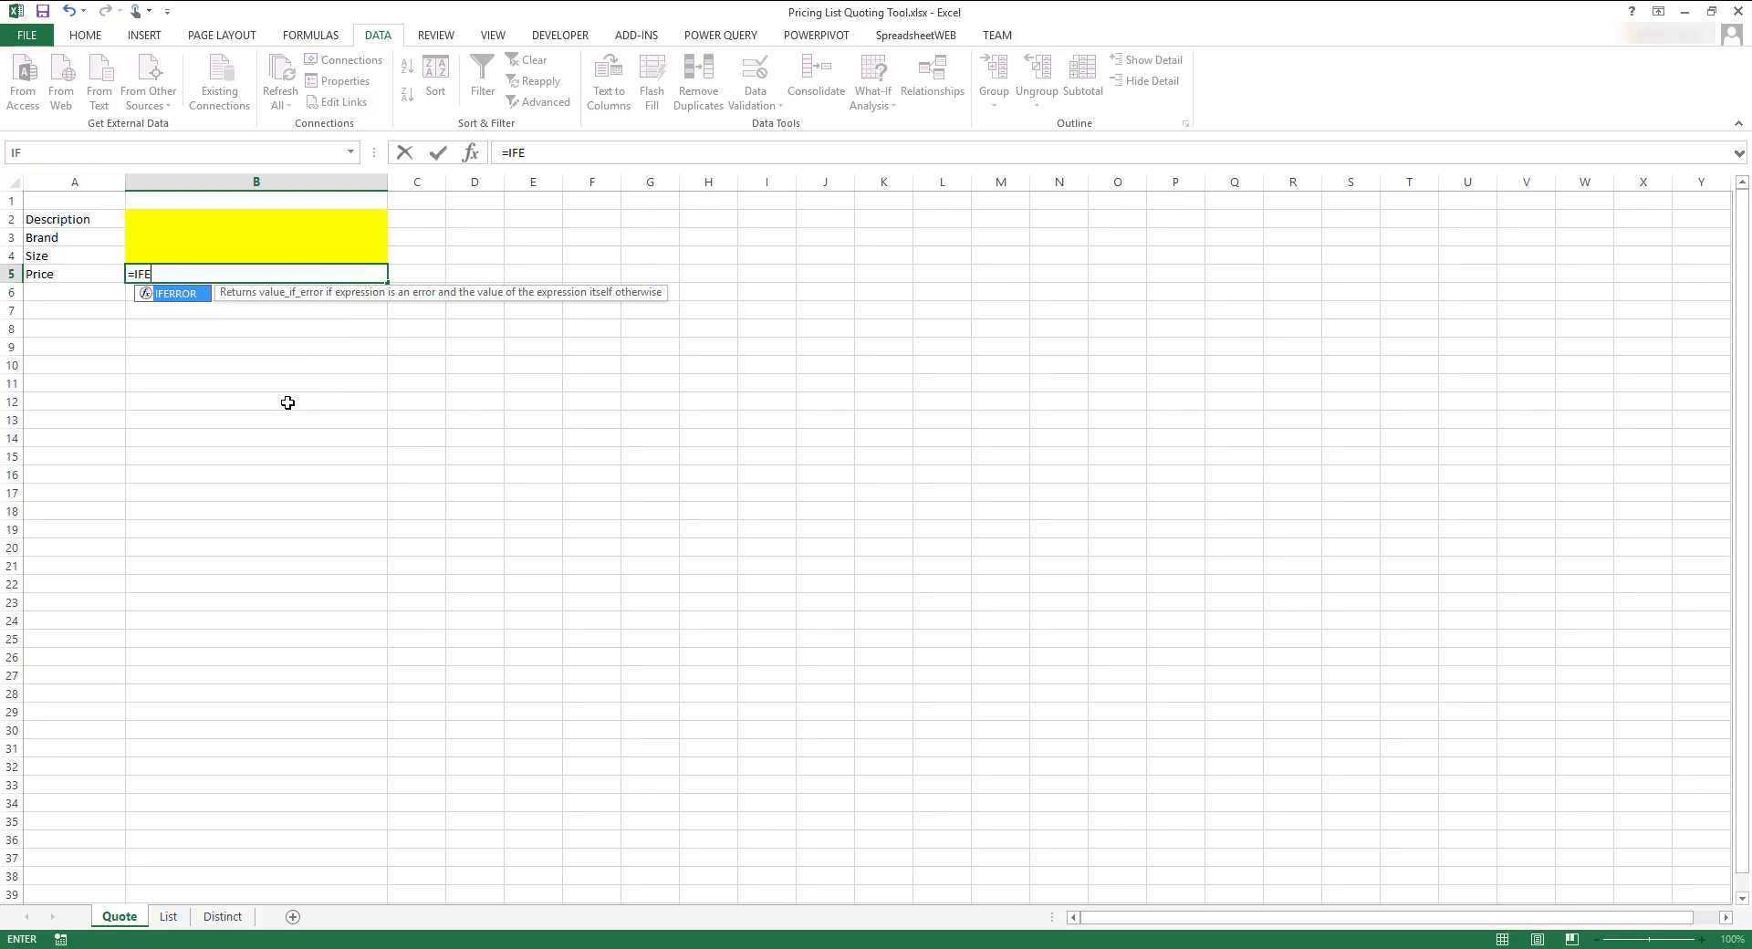
type("RROR(INDEX")
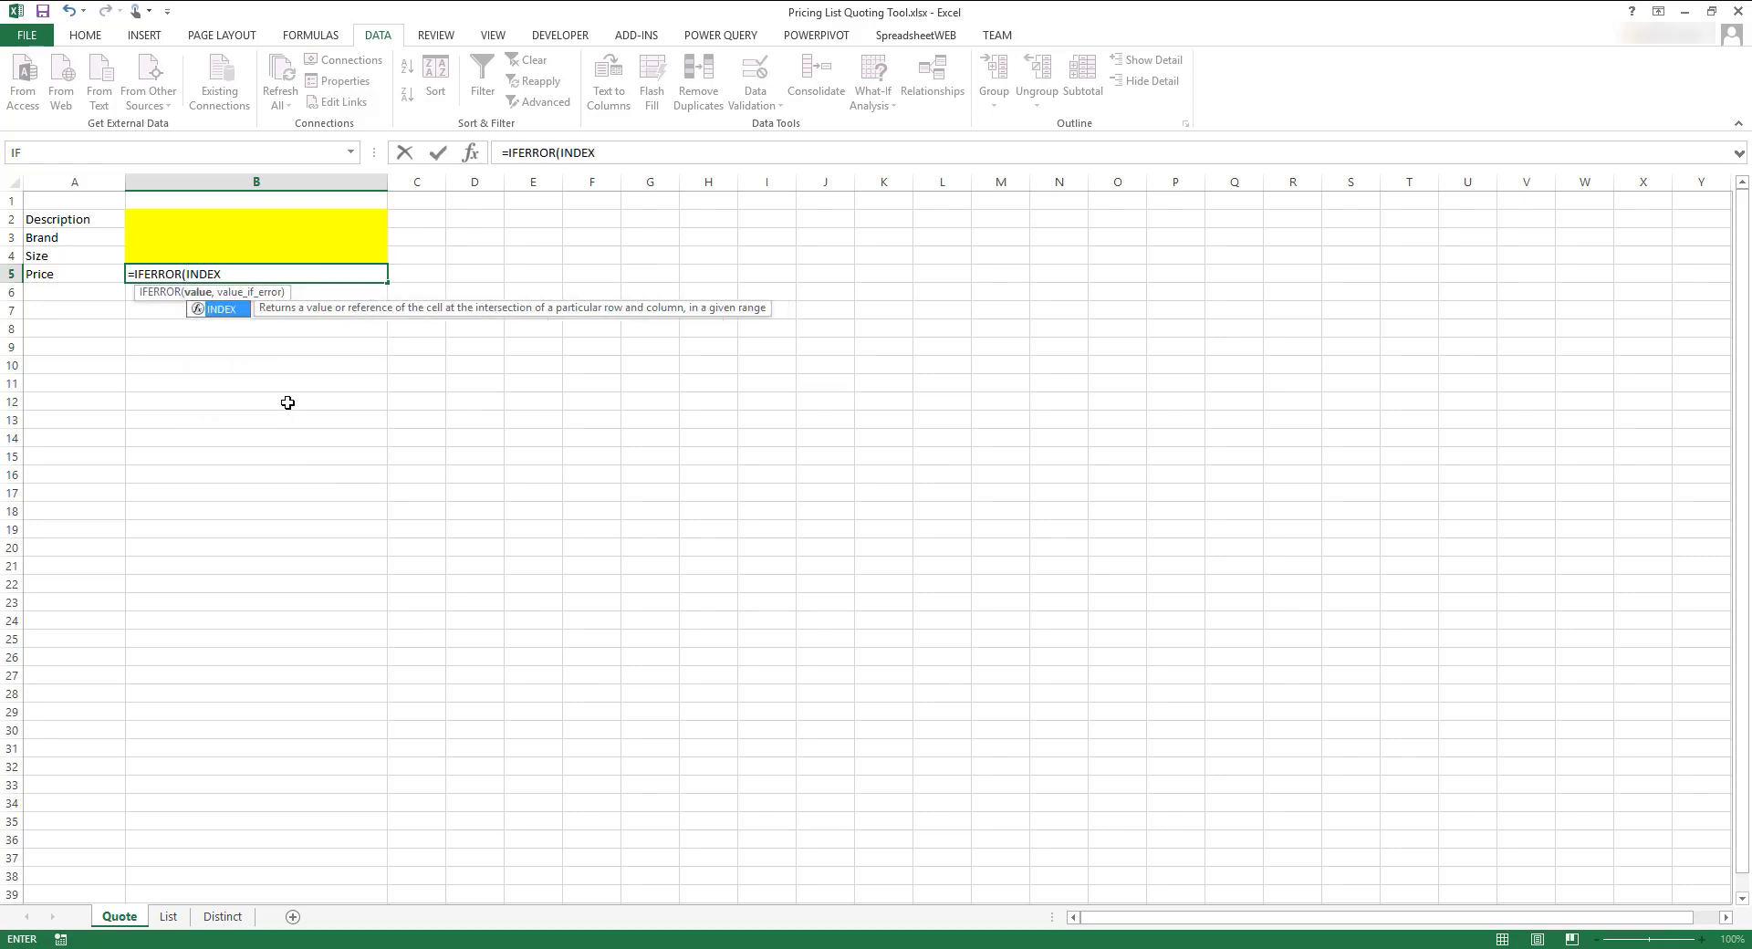
type("(List!$")
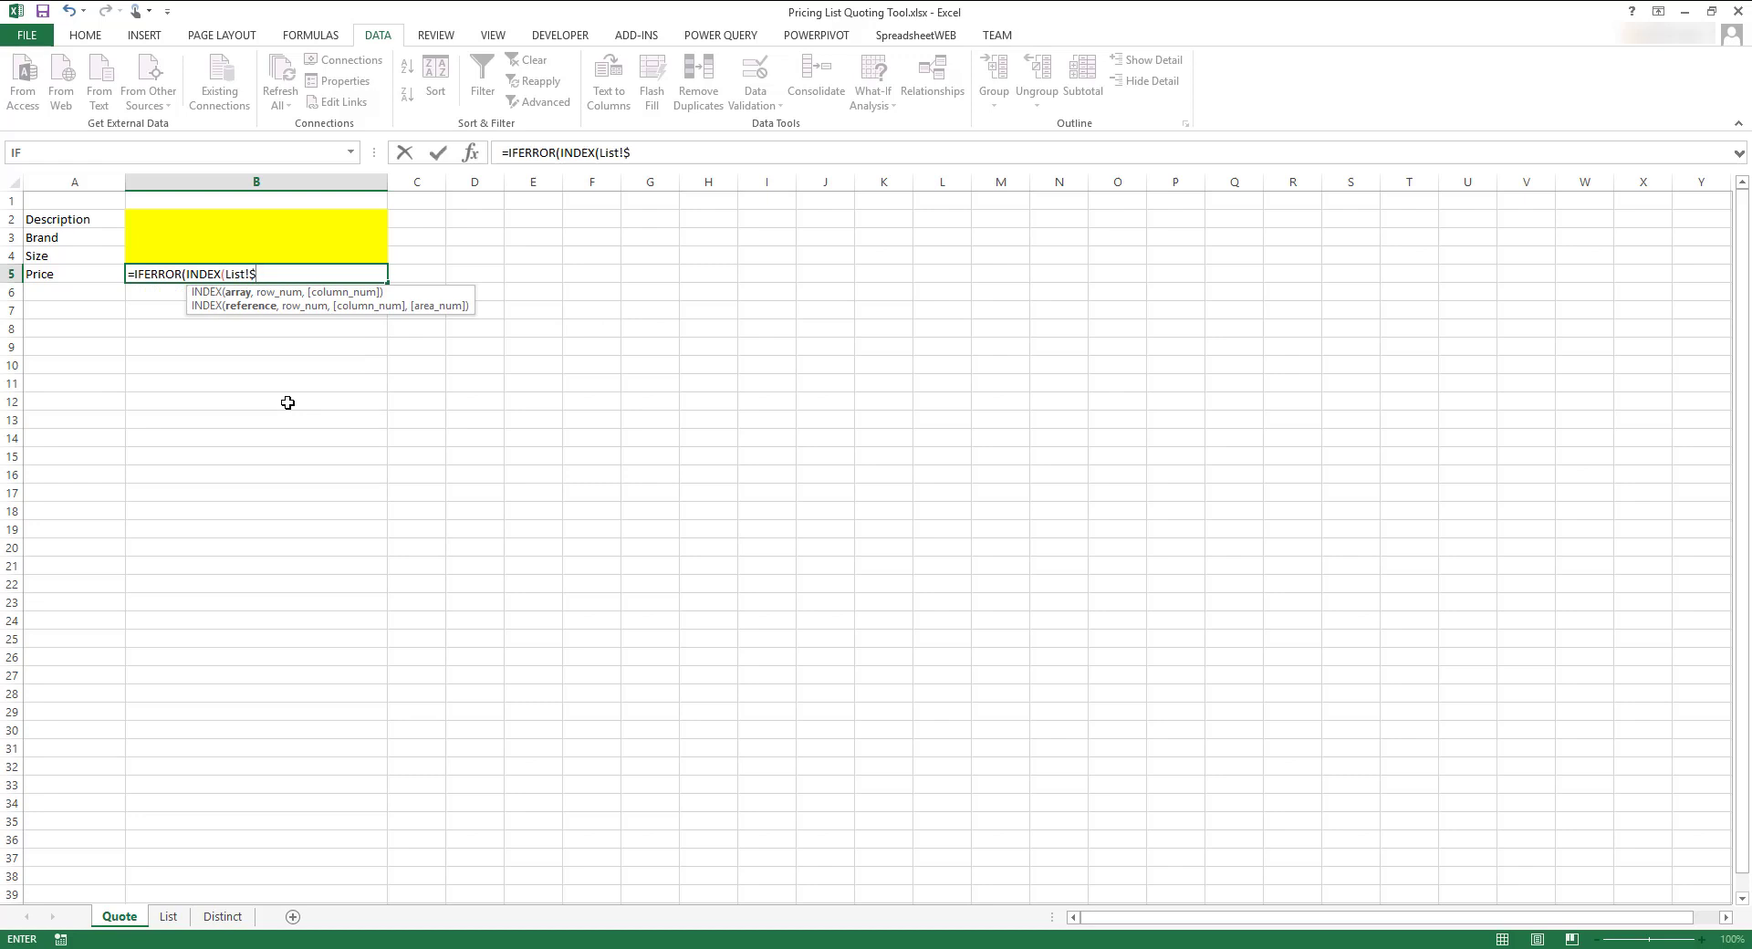
type("D$2:$D$3045,MA")
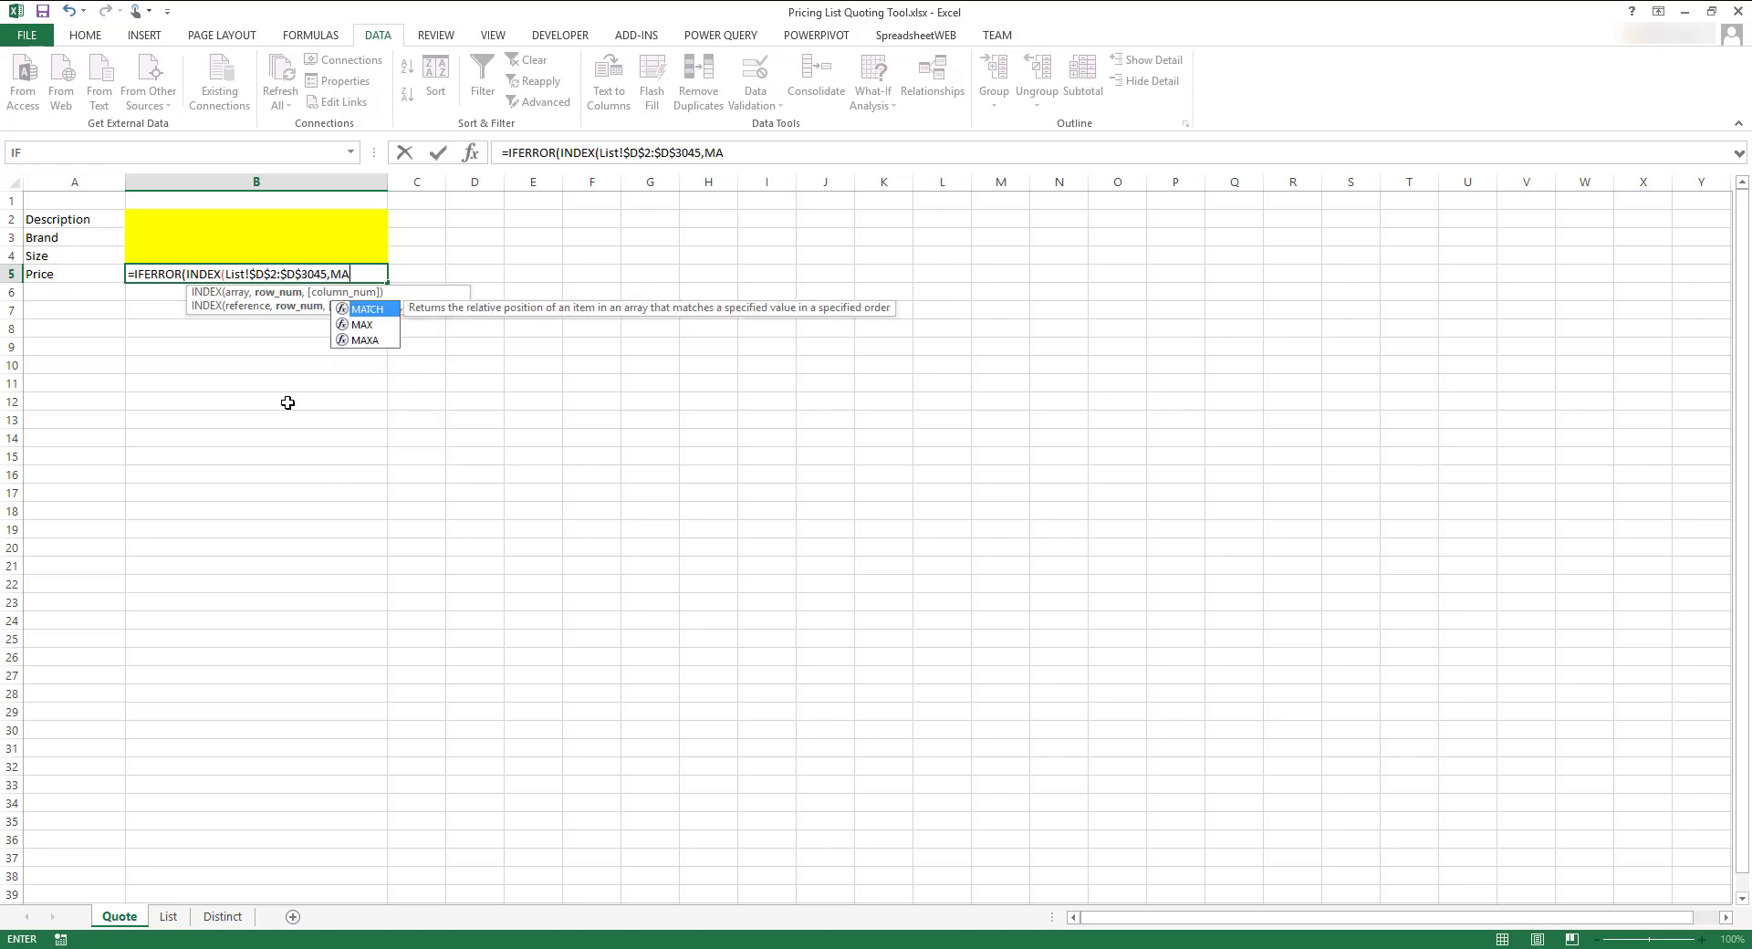
type("TCH(")
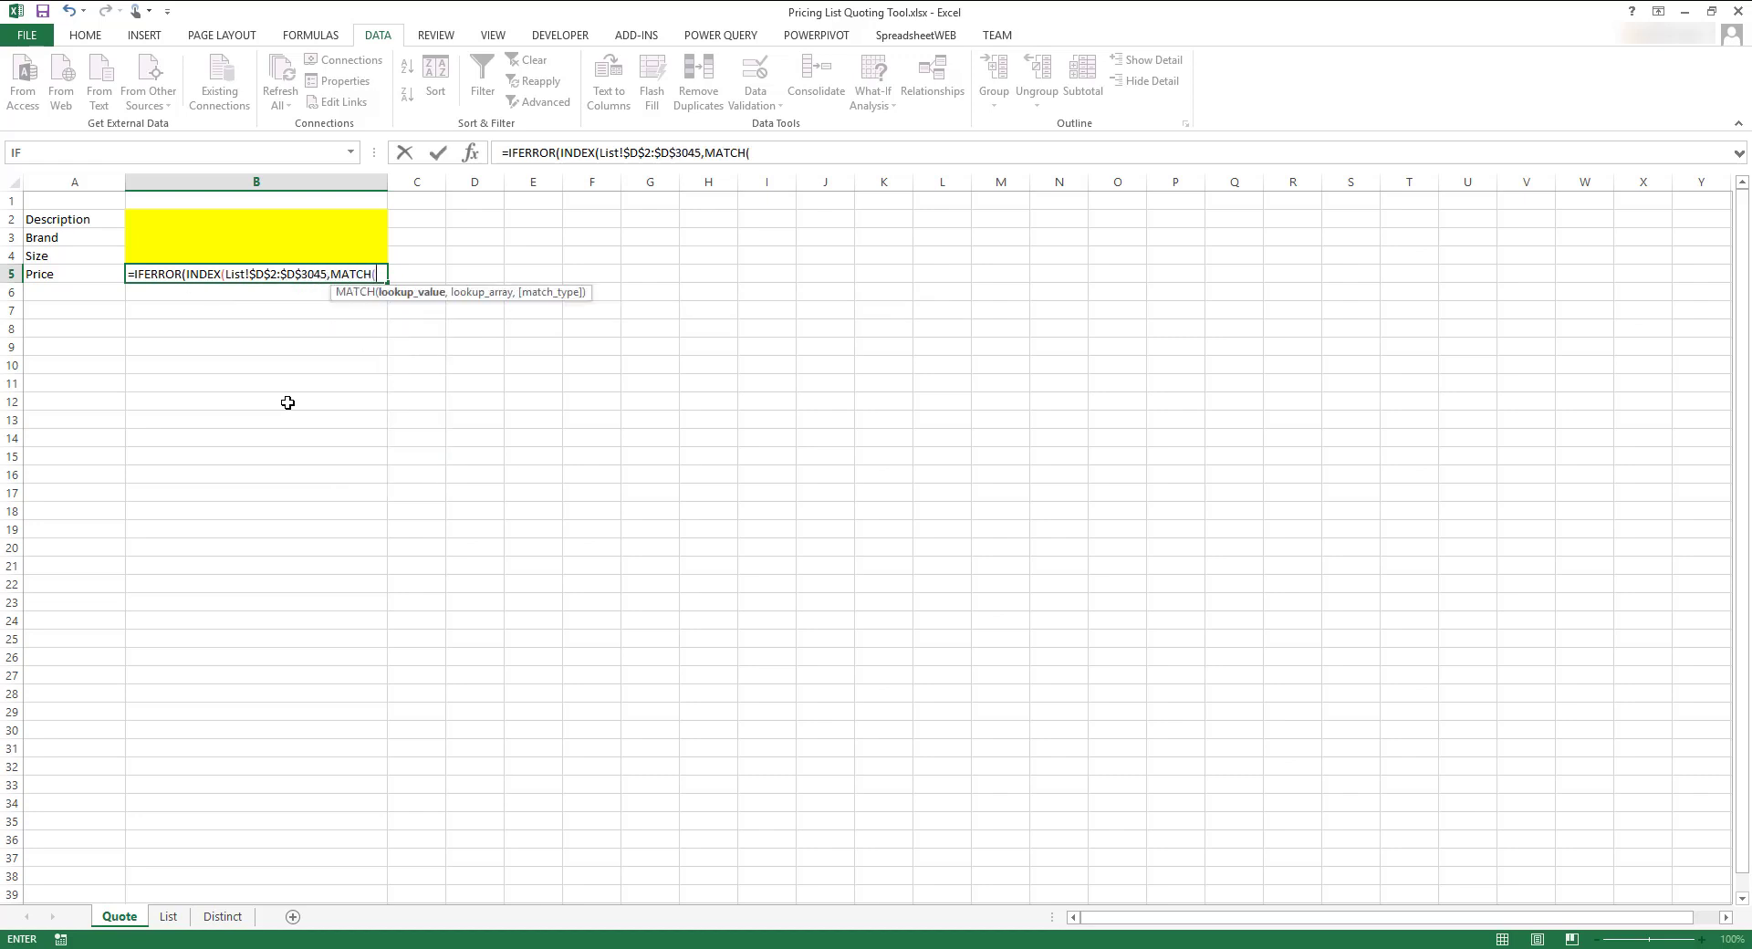
type("$B$2")
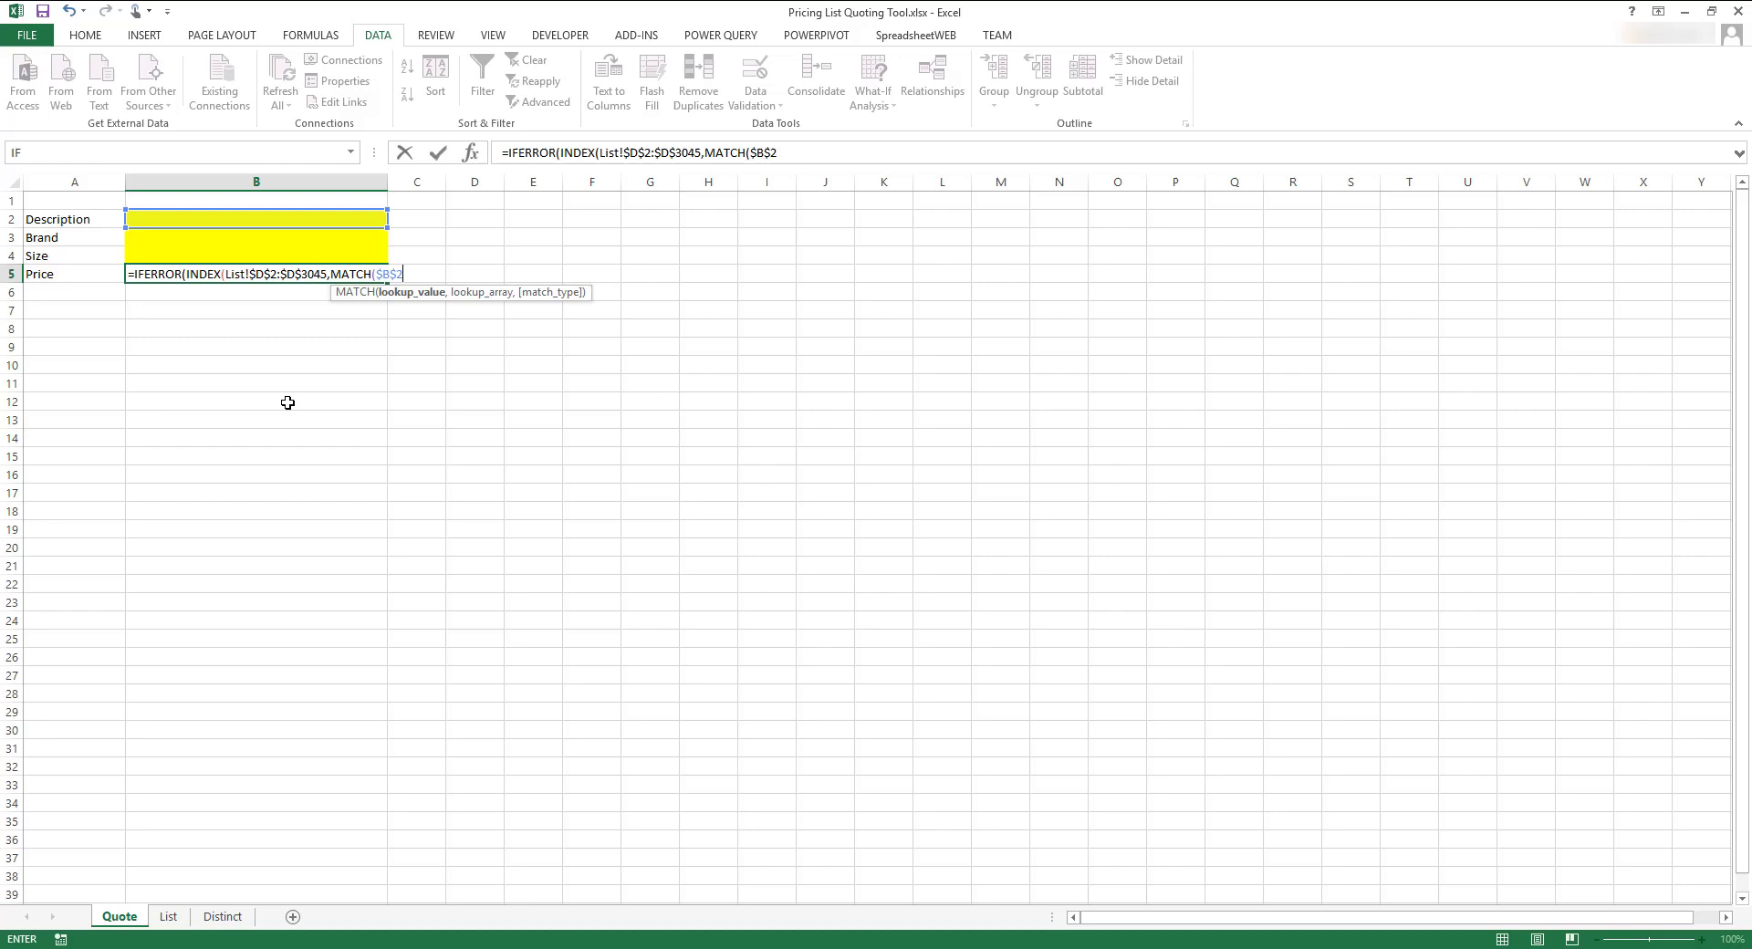
type("&$B$3")
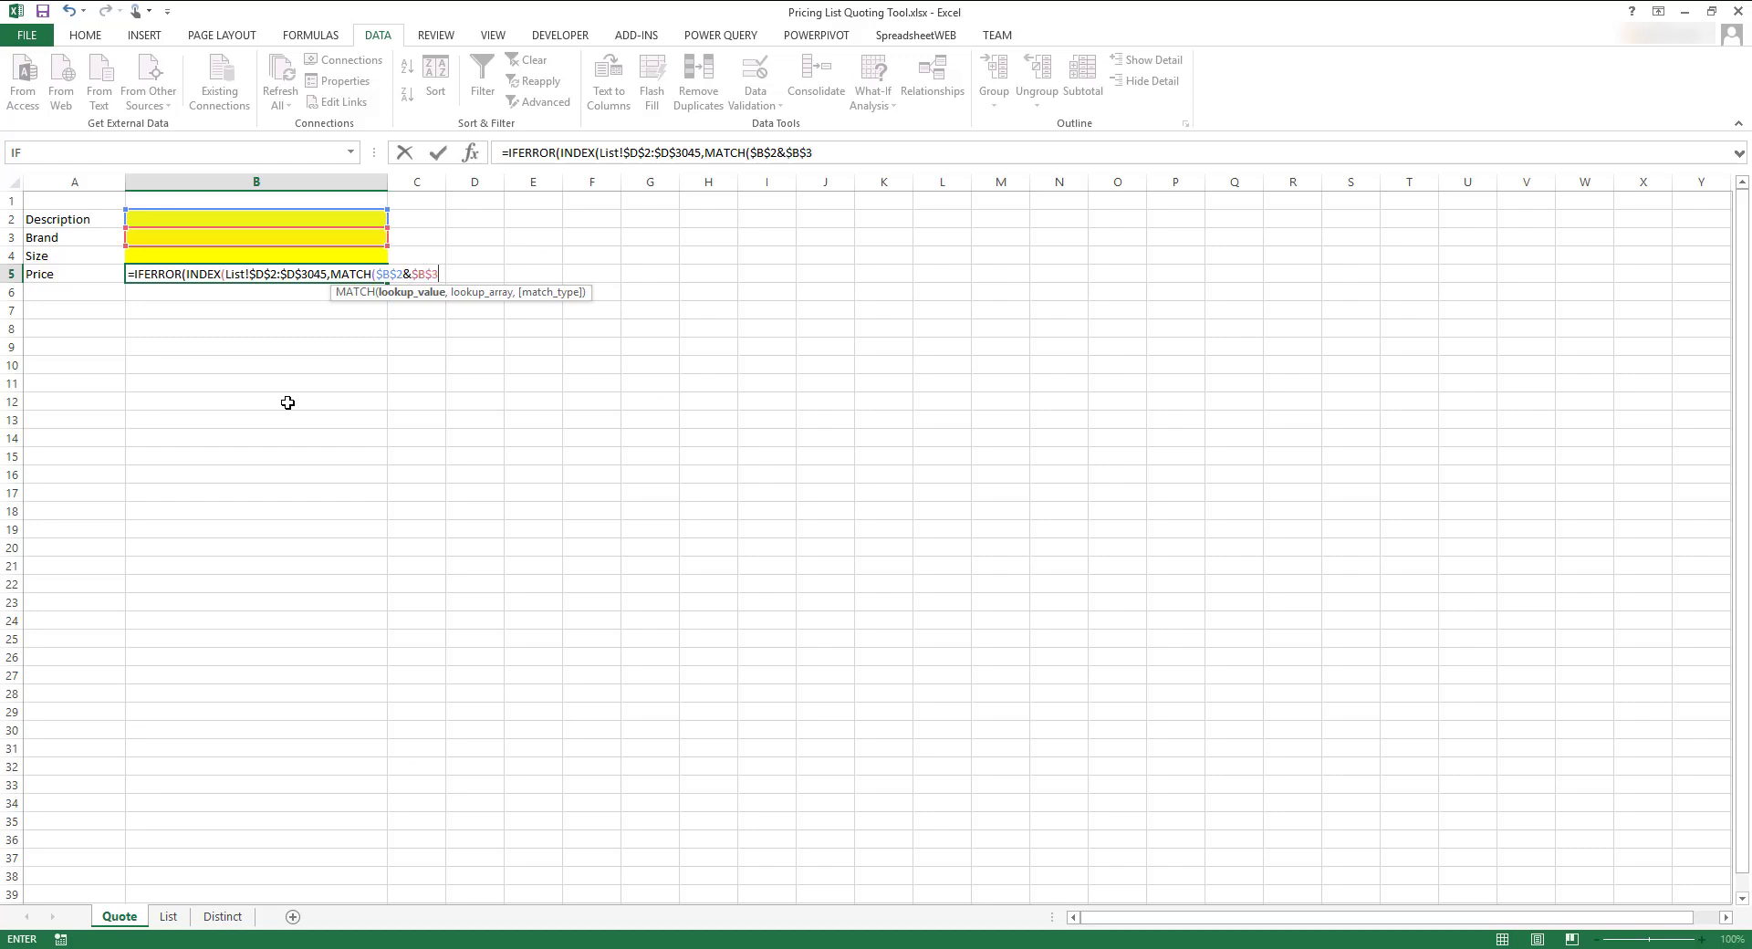
type("&$B$4")
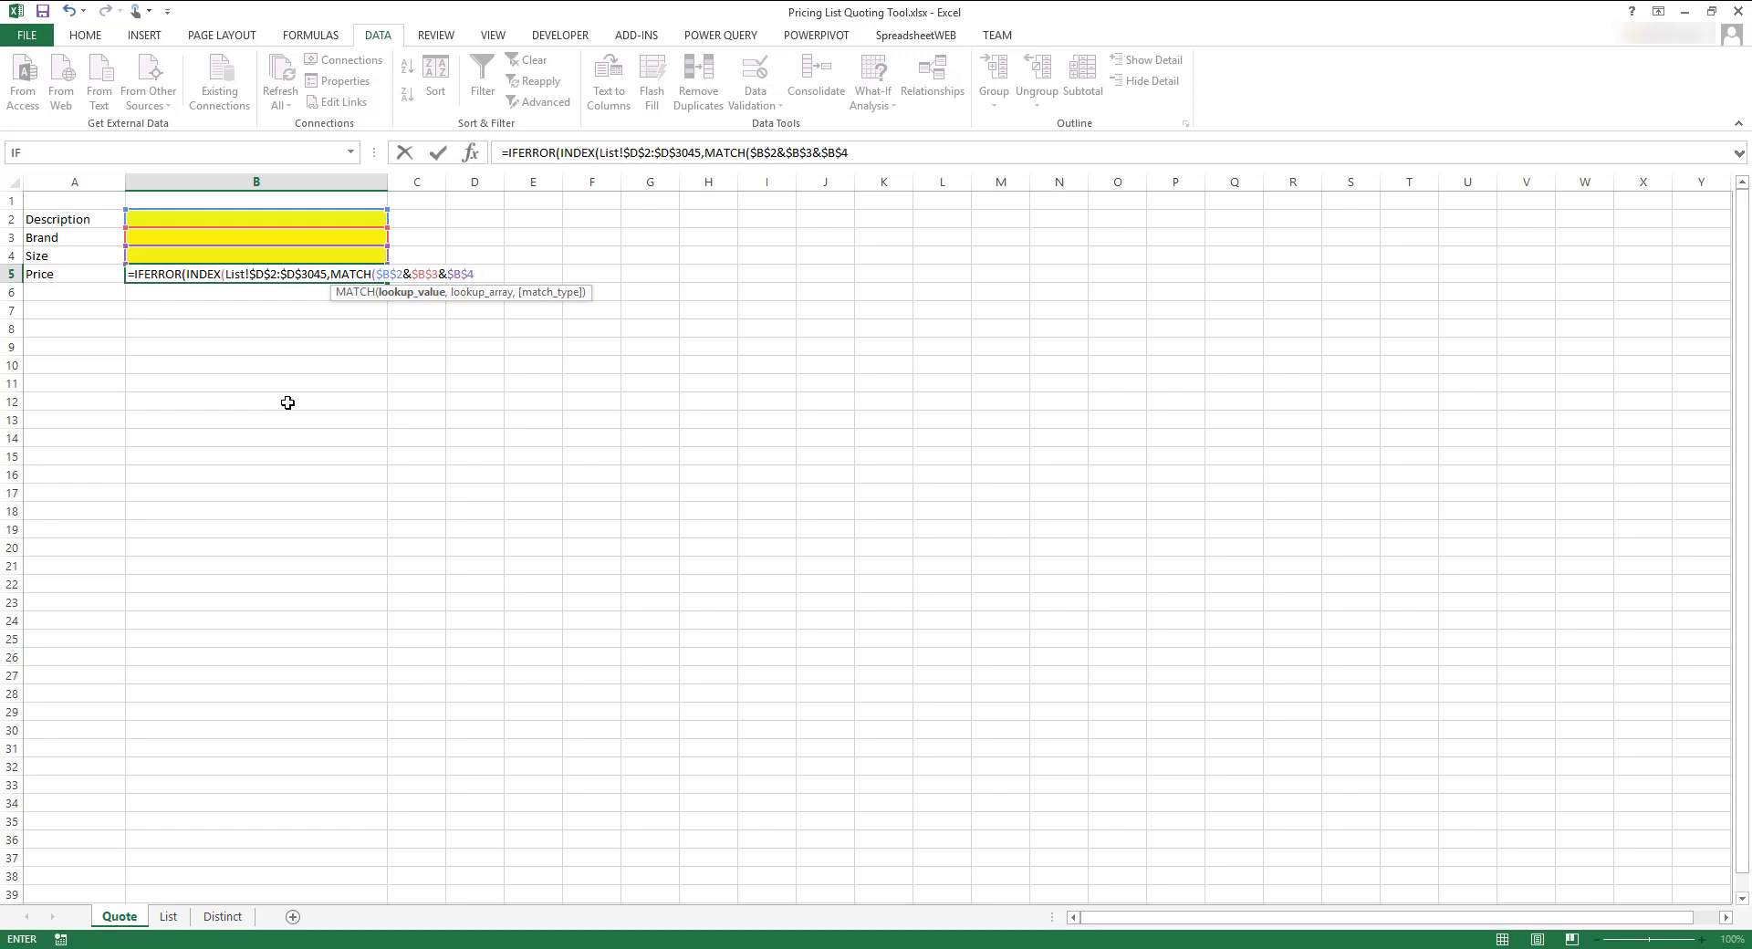
type(",List!$F$")
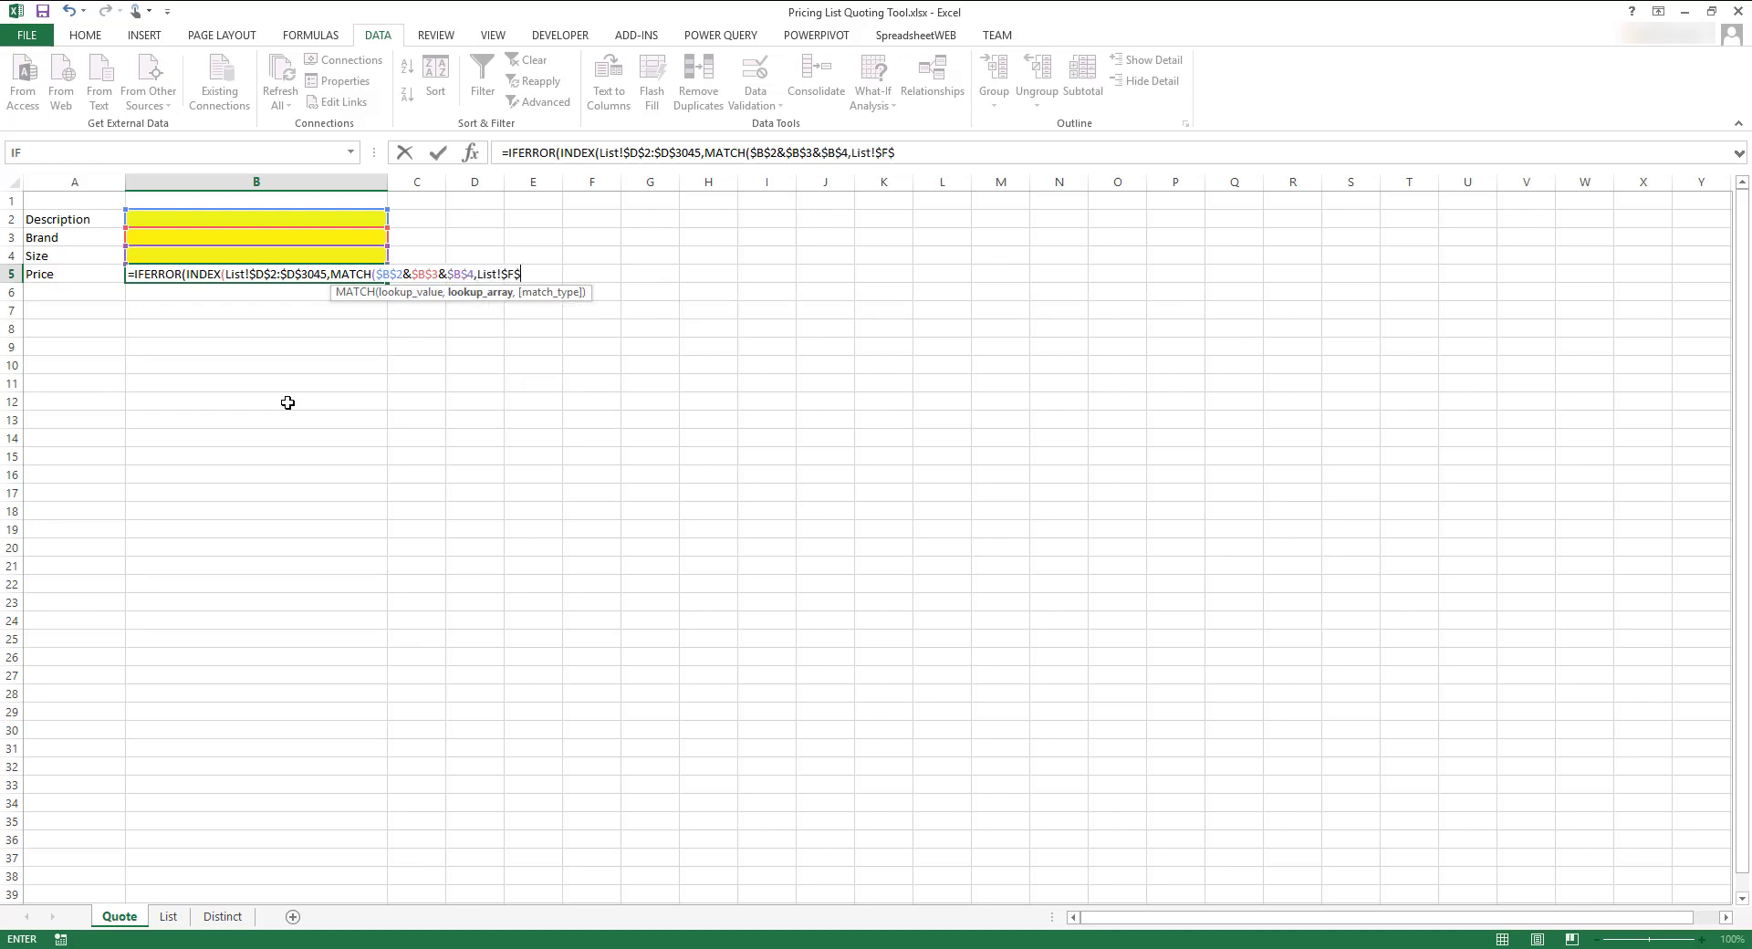
type("2:$F$3045,")
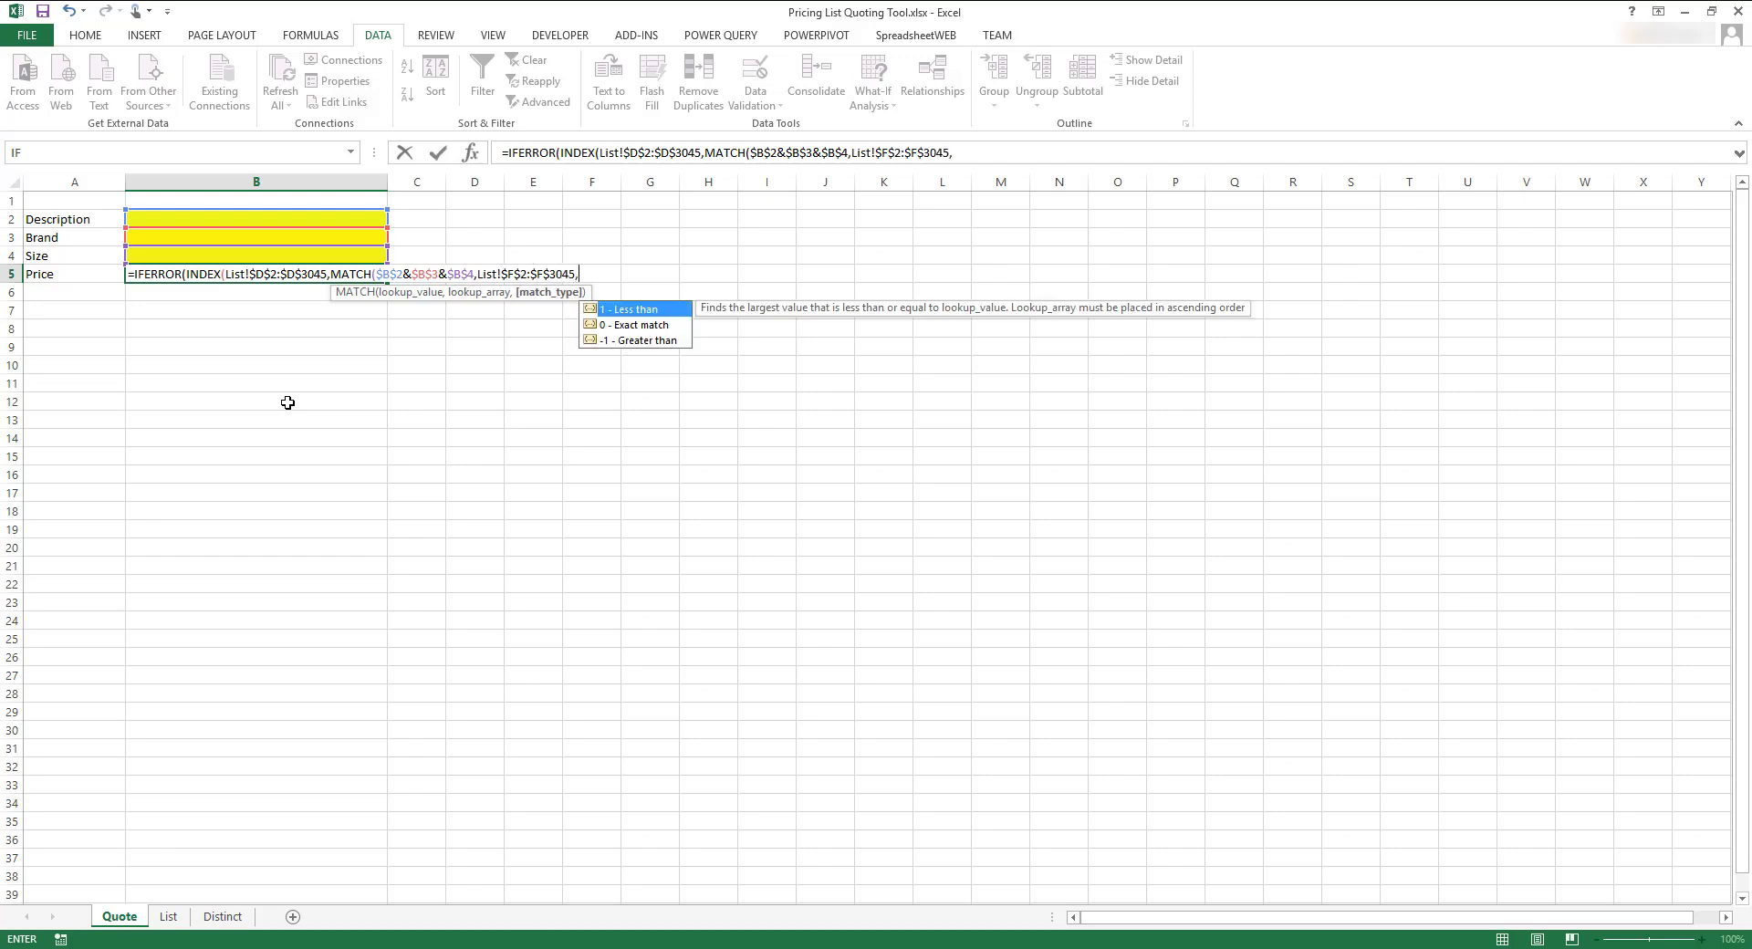
type("0))")
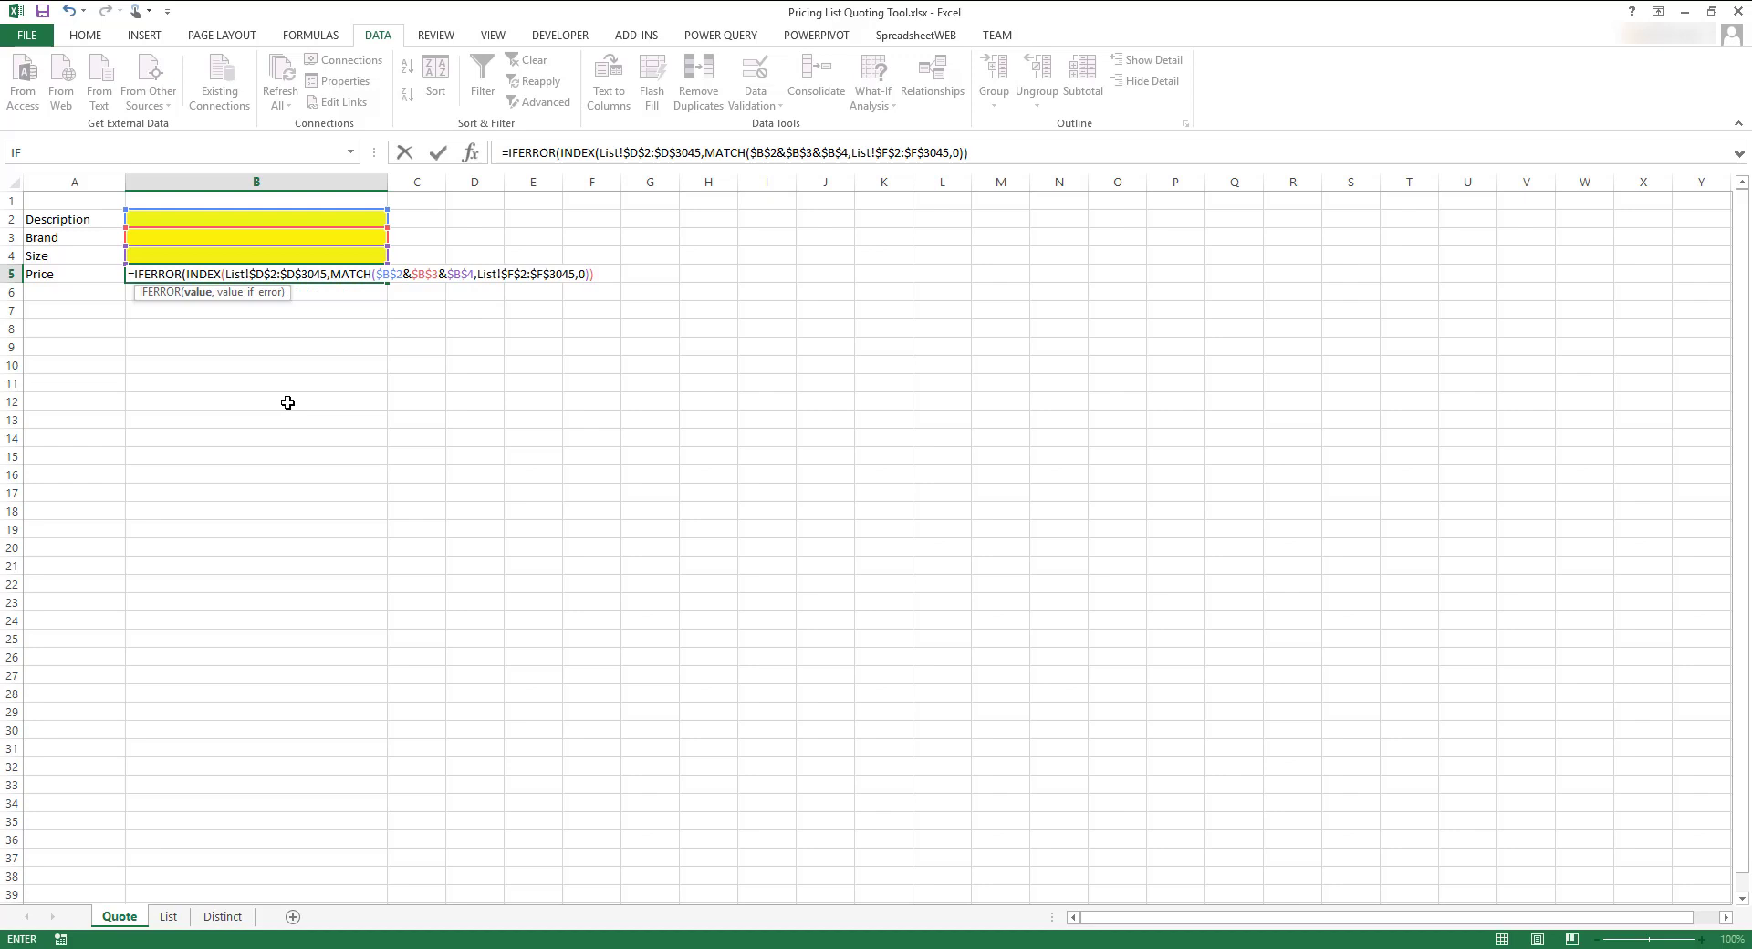
type(",")
type("\"\")")
key("Return")
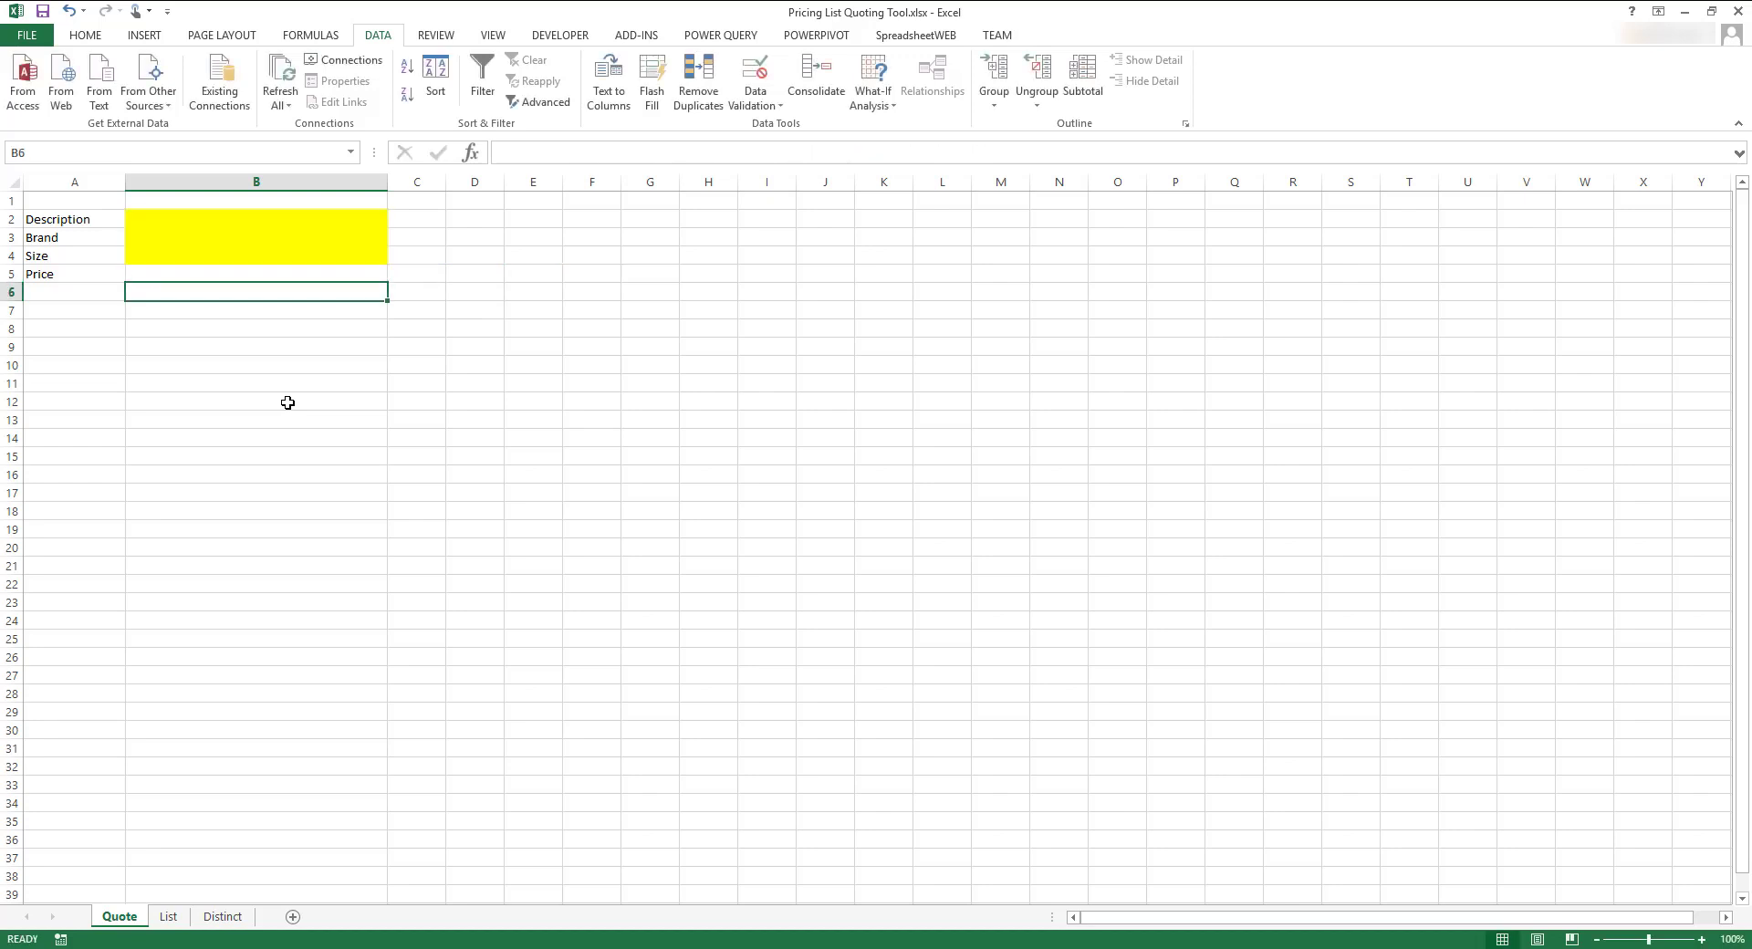
Pick TENNESSEE WHISKEY, Gentleman Jack Whiskey and 1L from the B2–B4 drop-downs, giving $42.39.
left_click(356, 217)
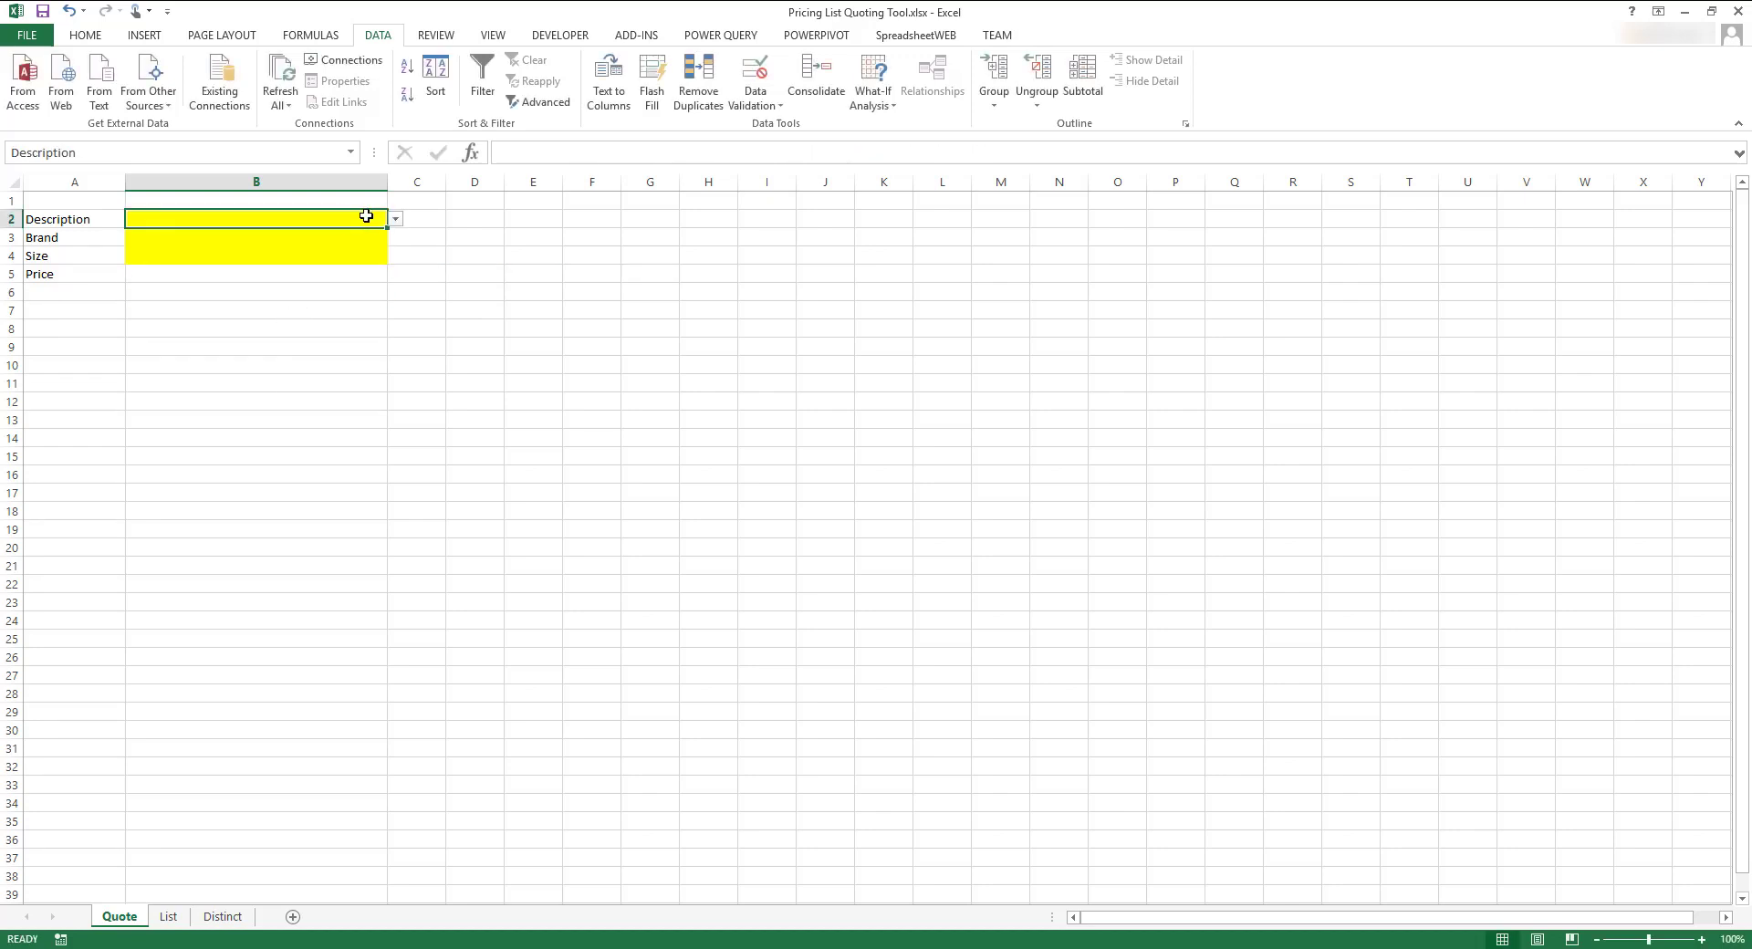
left_click(393, 219)
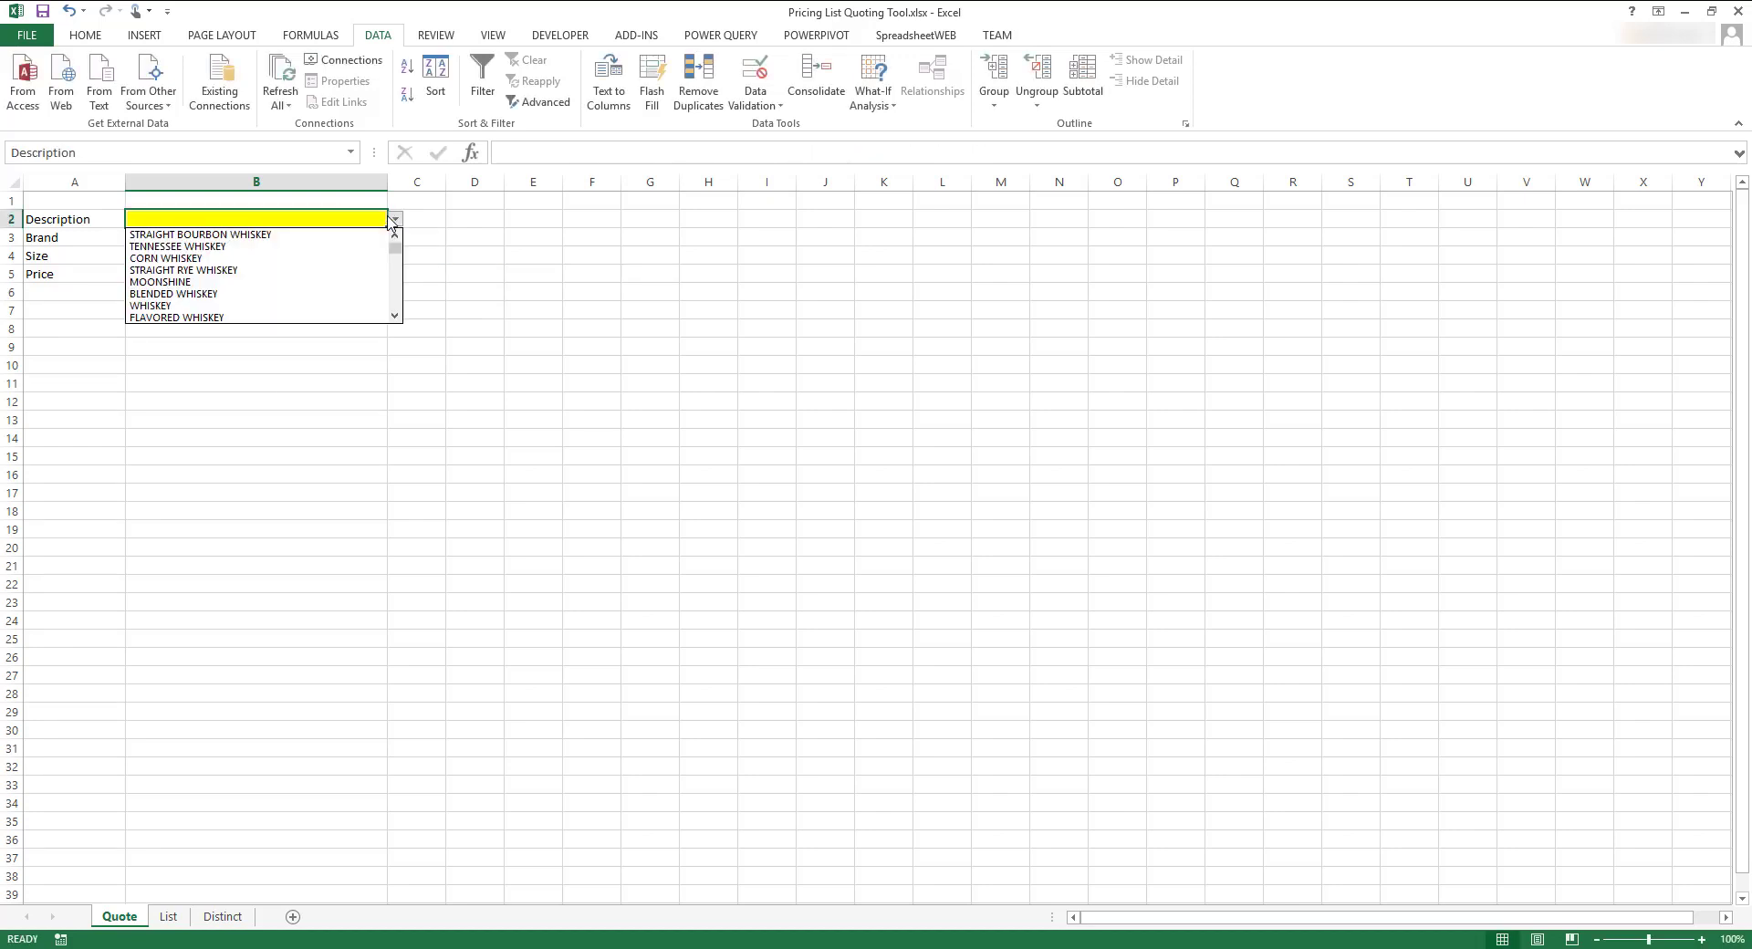
left_click(339, 237)
left_click(339, 239)
left_click(395, 238)
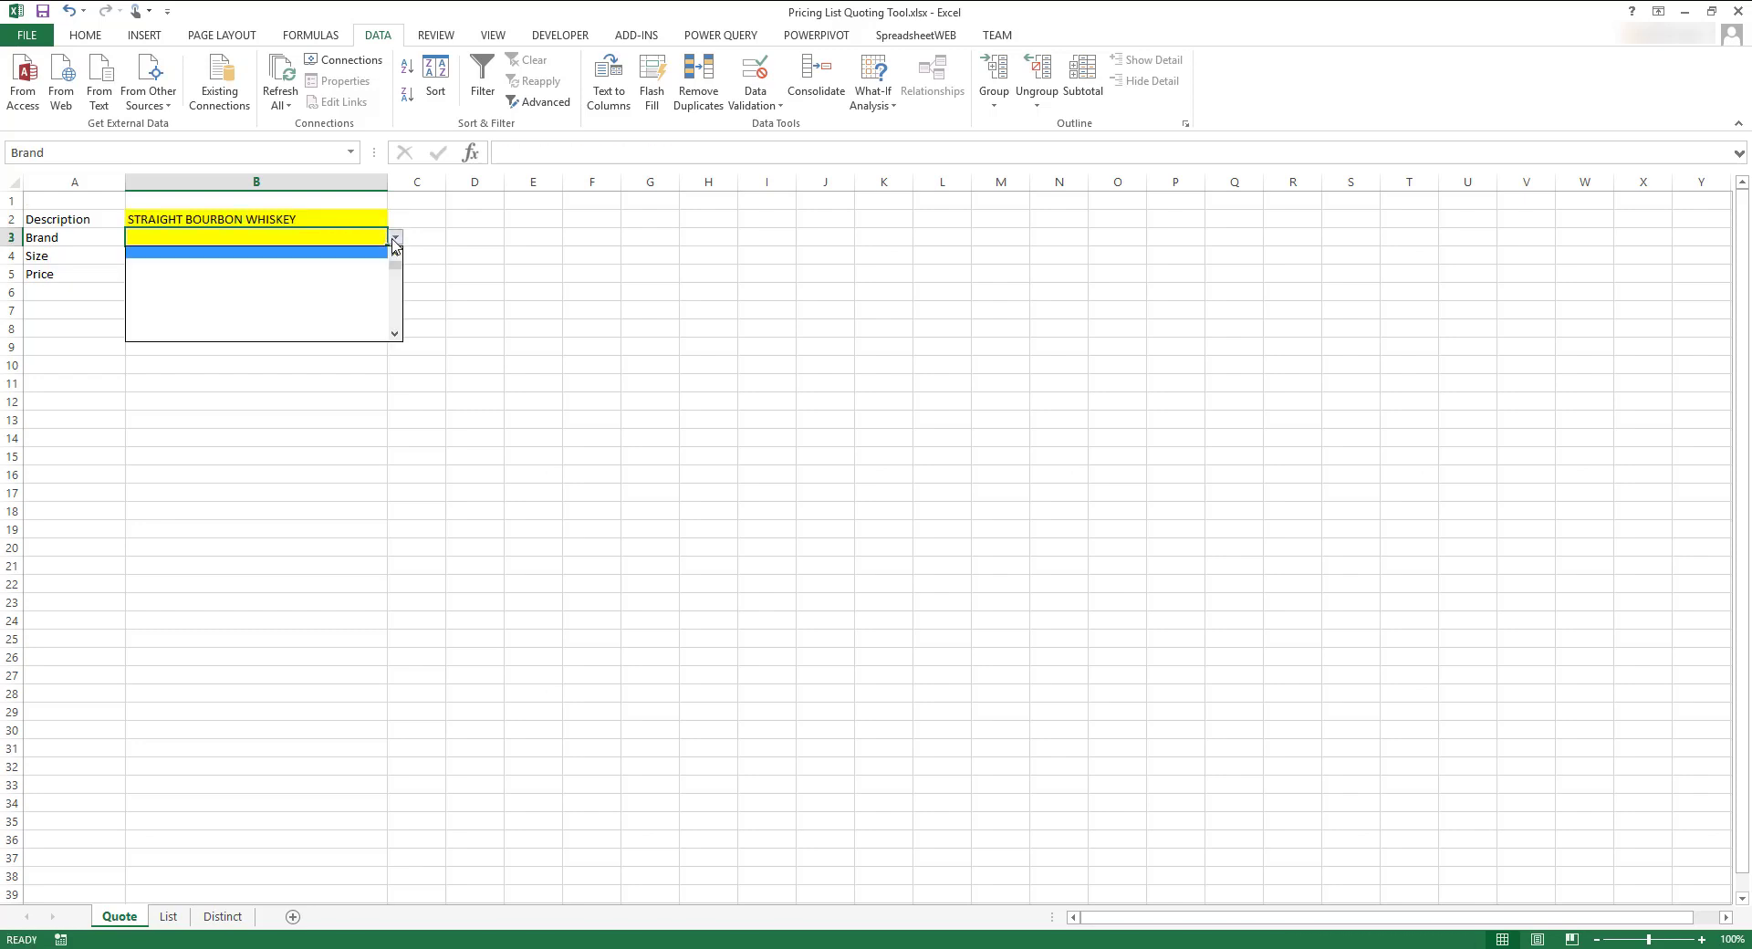
left_click(397, 264)
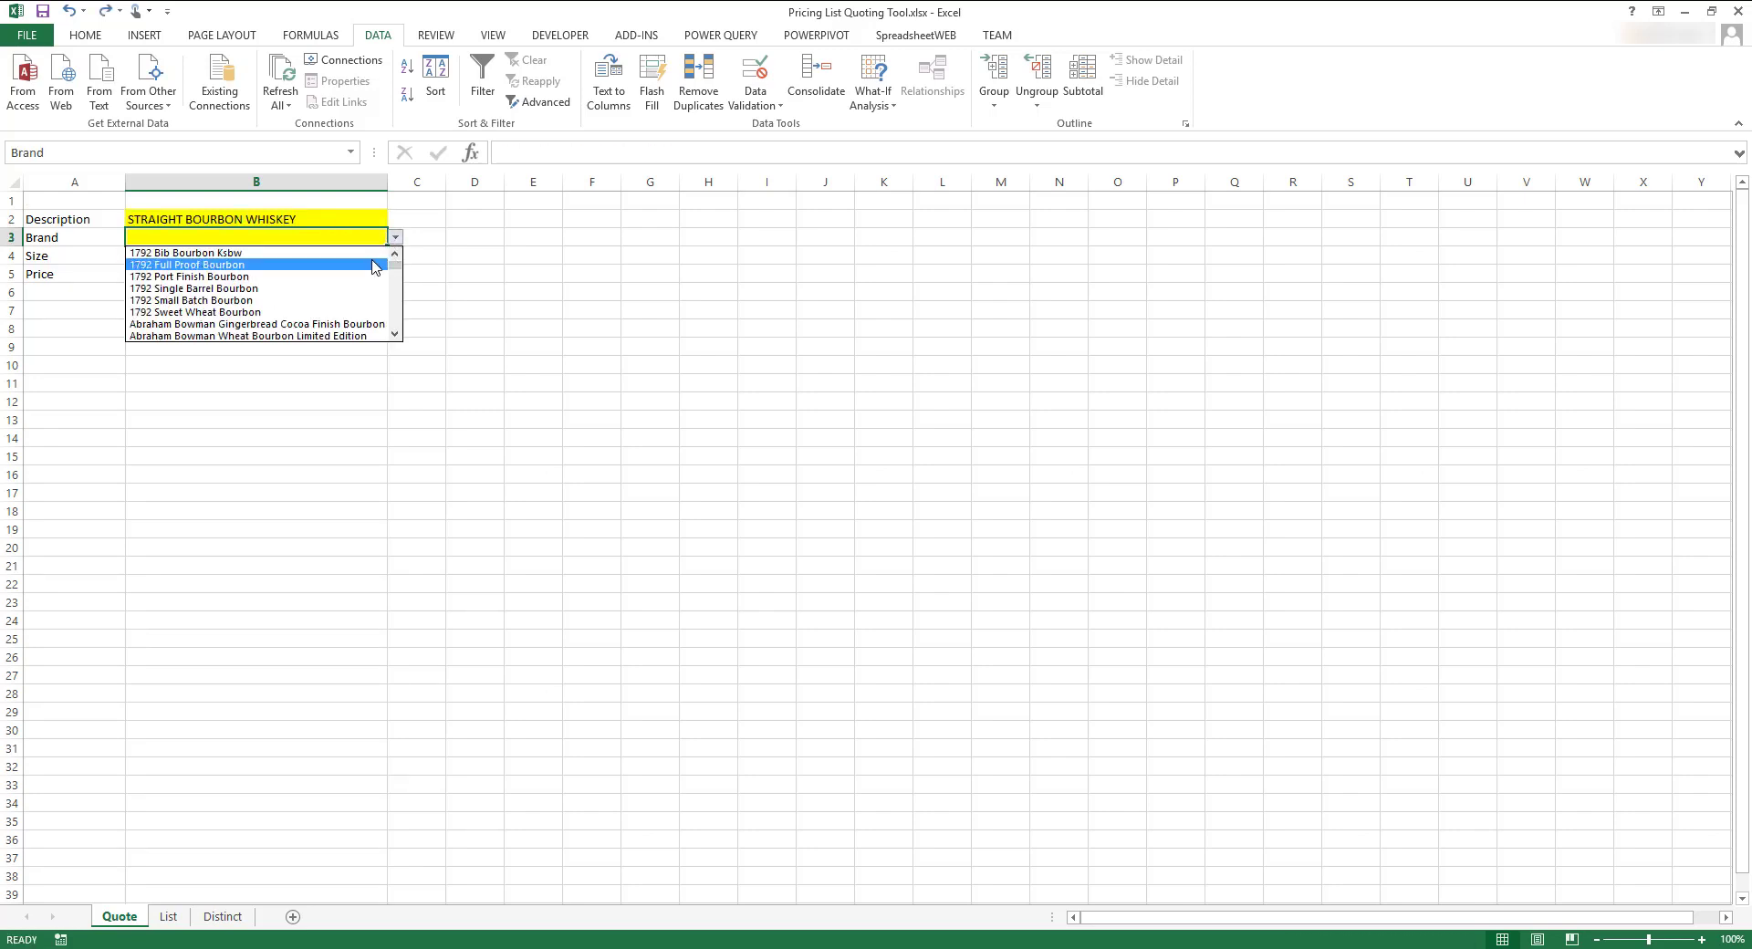
left_click(370, 252)
left_click(372, 257)
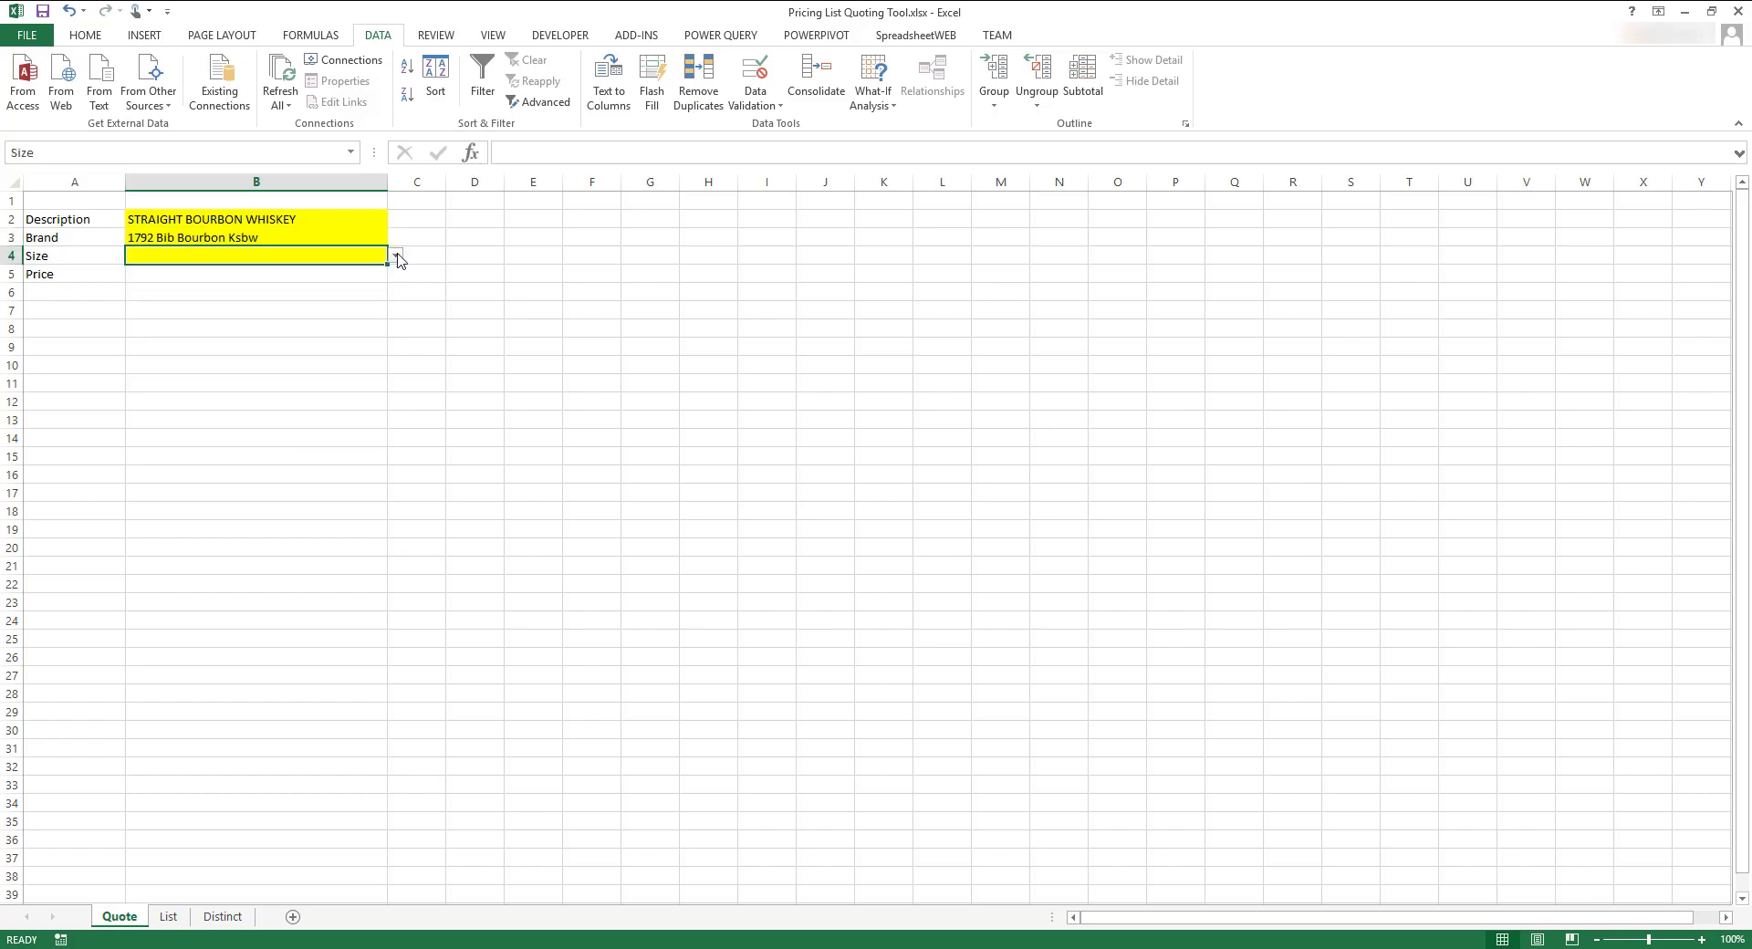
left_click(395, 256)
left_click(353, 272)
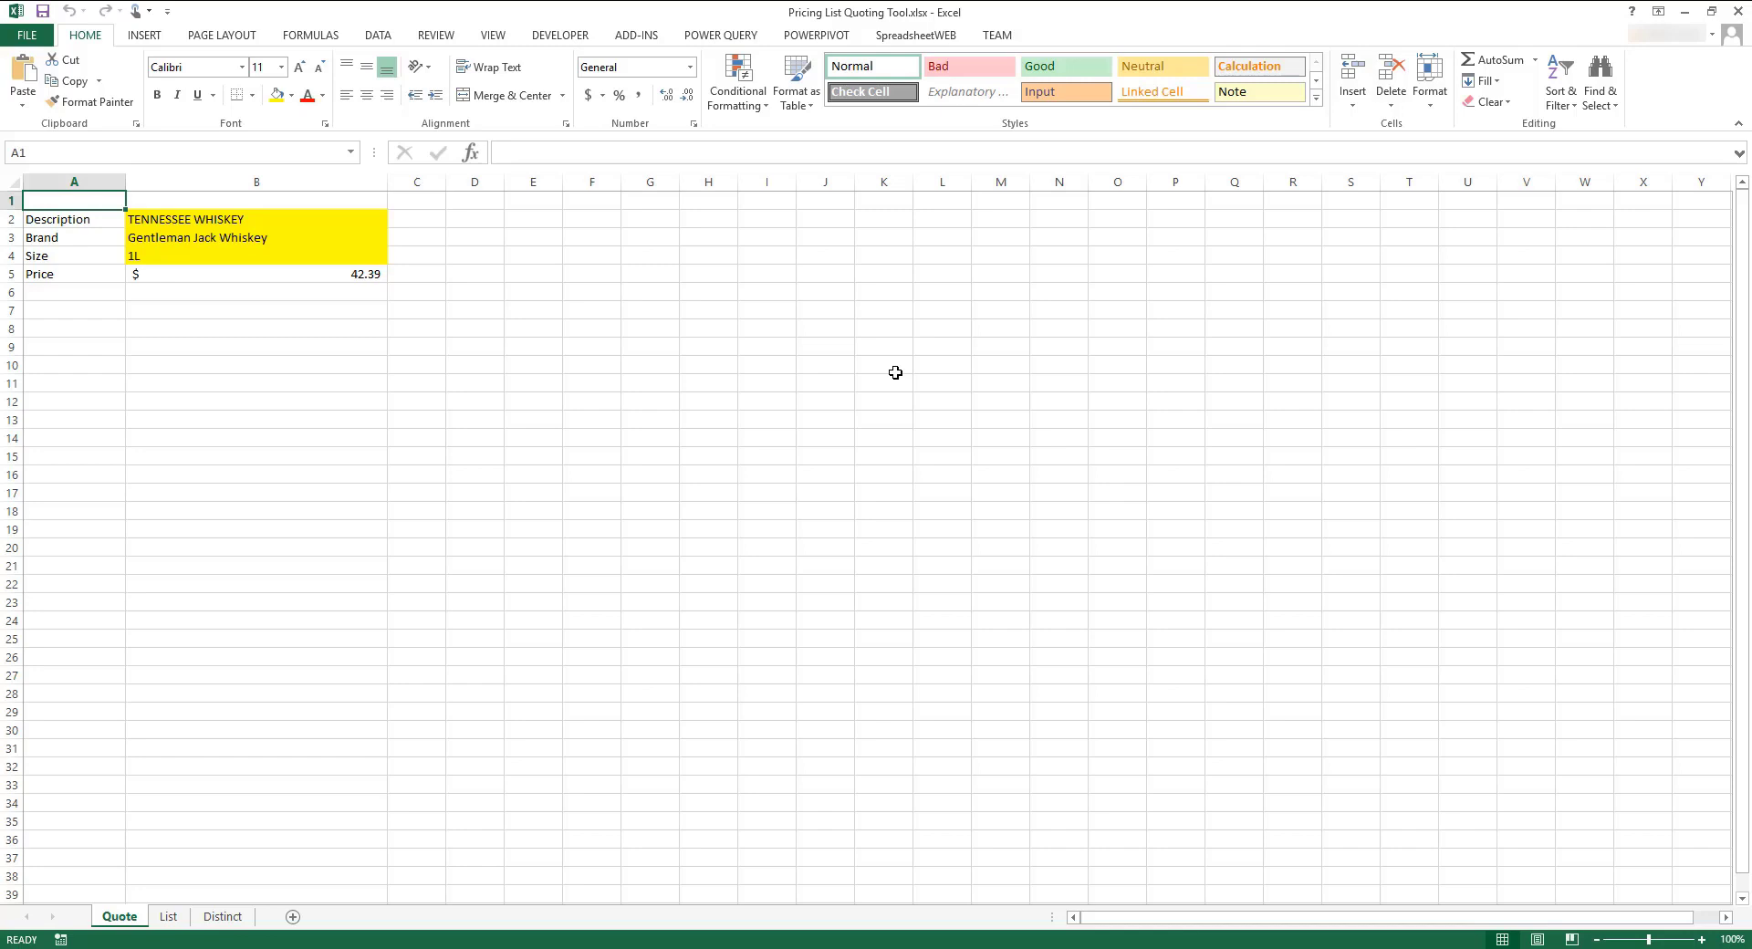
Define the name Description for Quote cell B2 with Define Name.
left_click(207, 221)
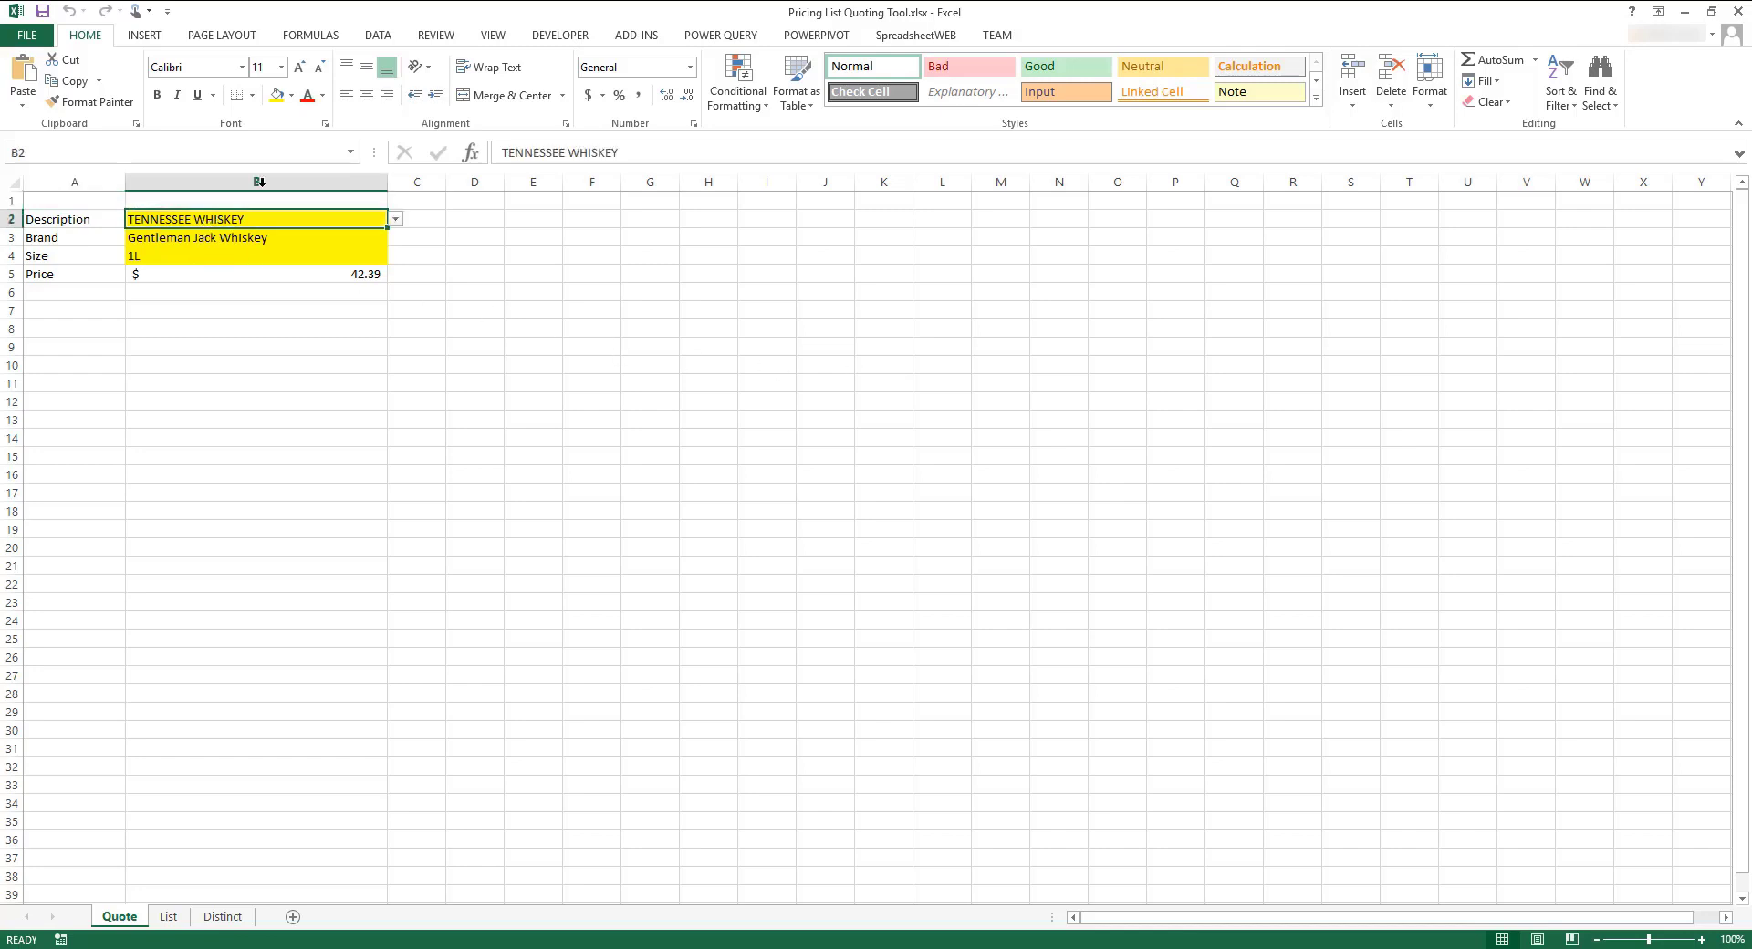
left_click(330, 38)
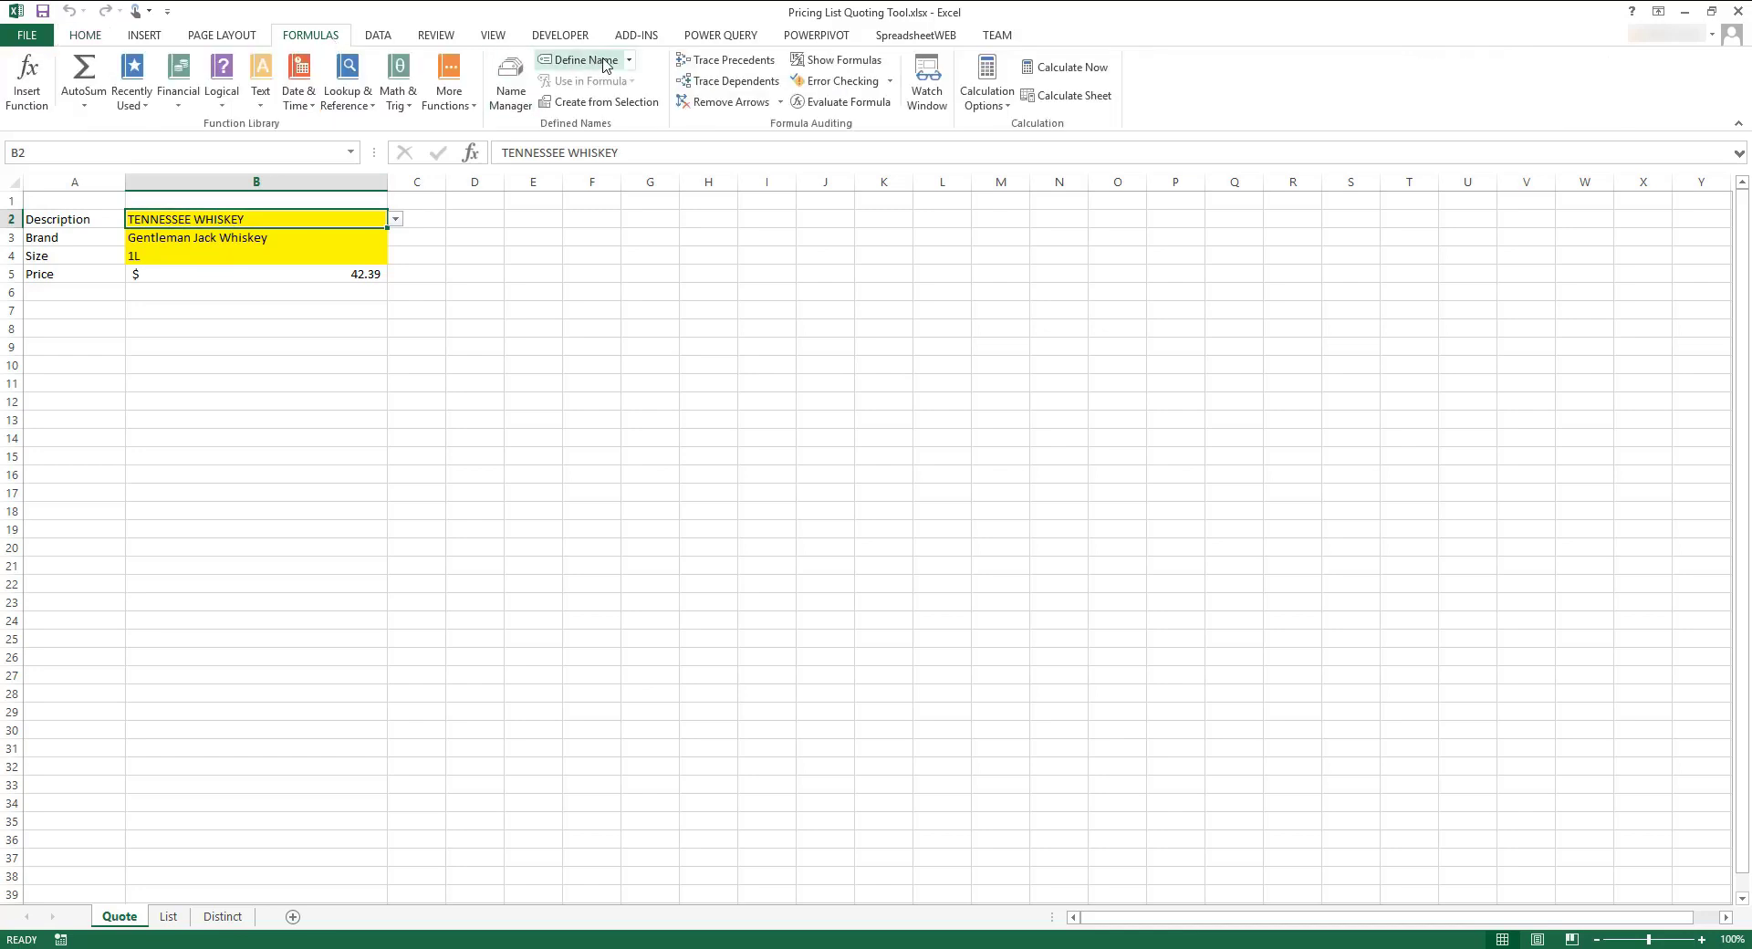
left_click(587, 60)
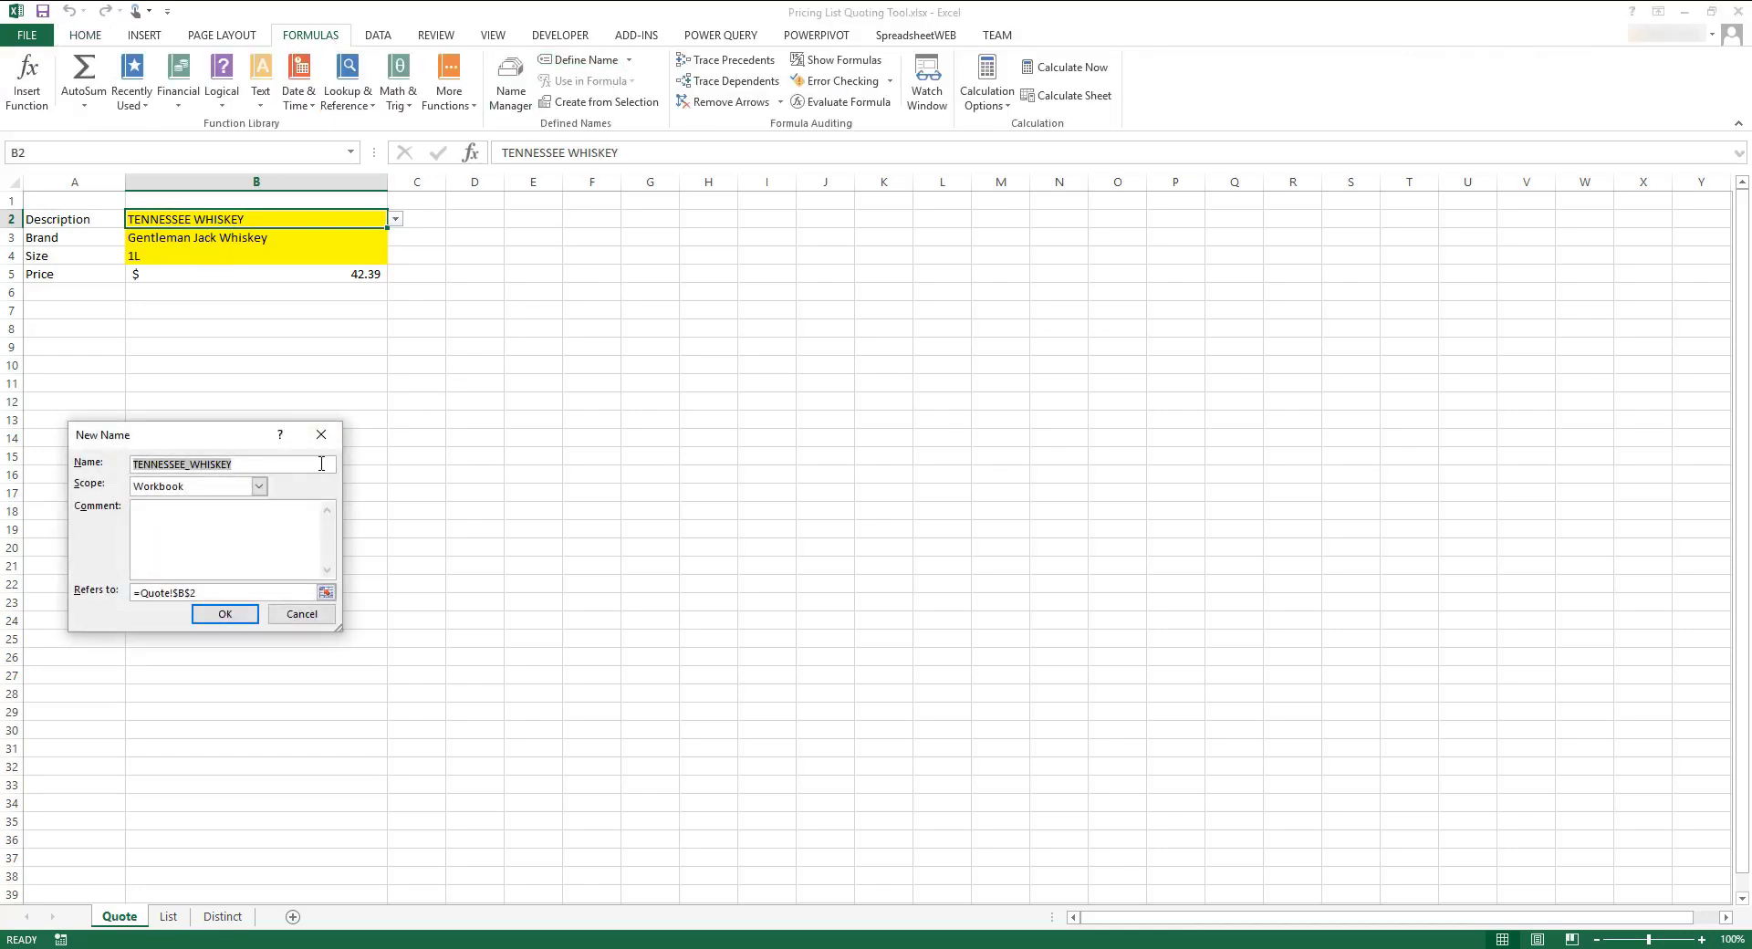
type("Description")
left_click(242, 616)
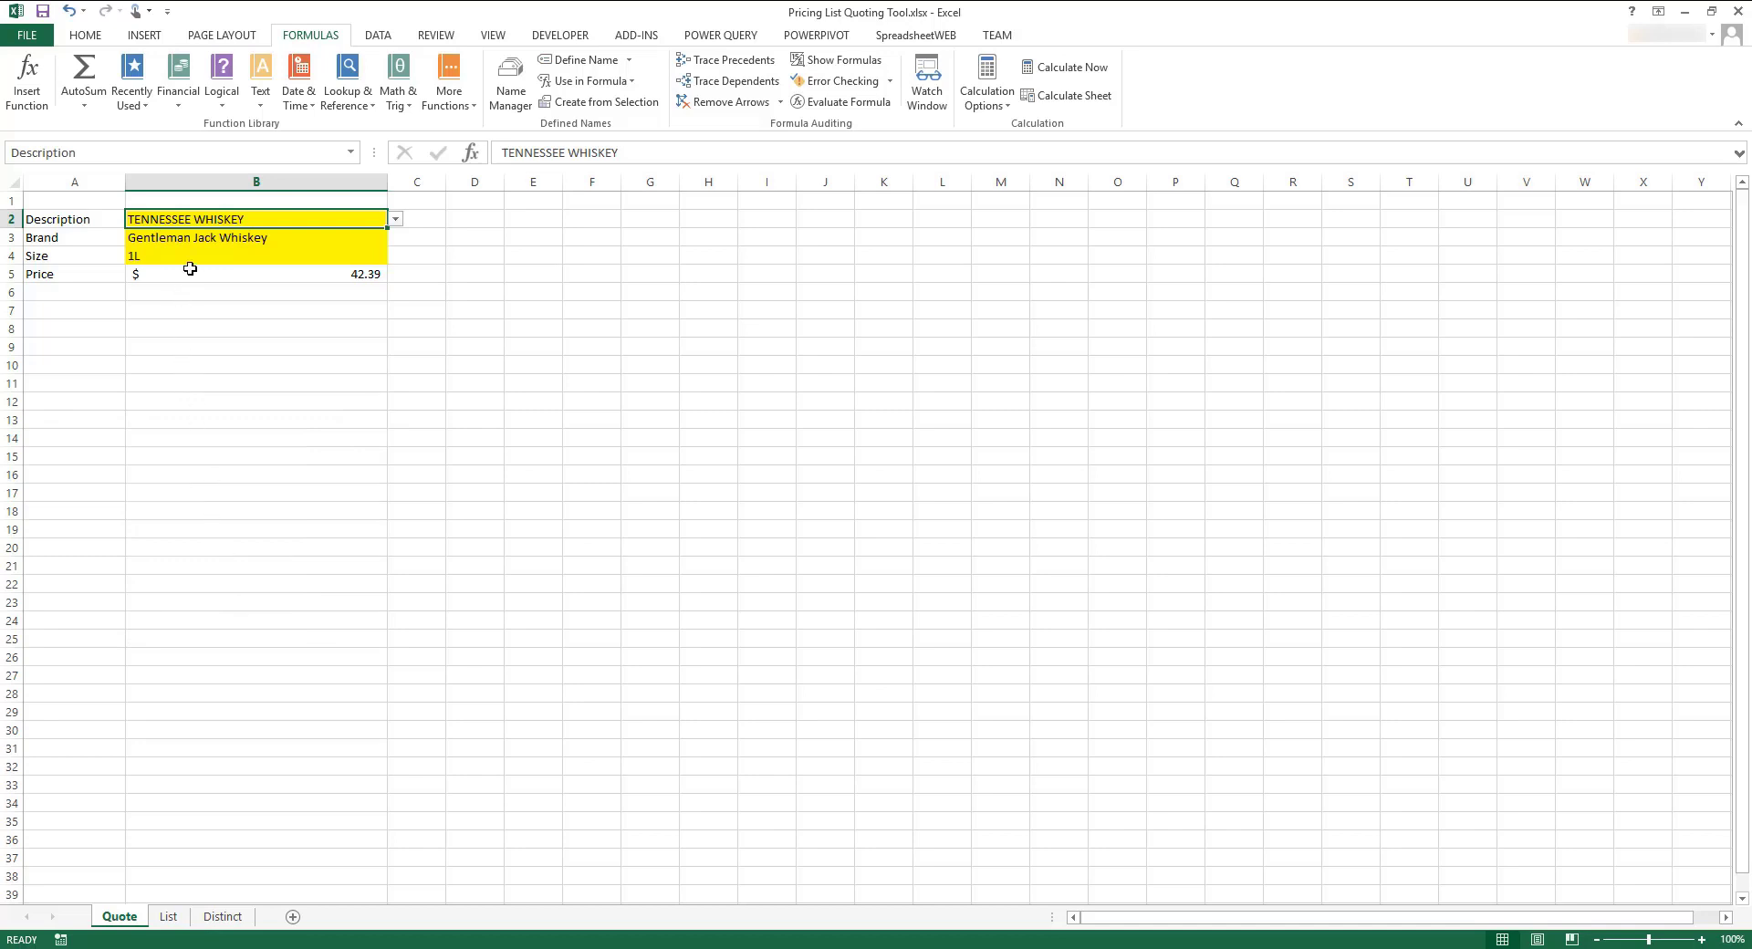
Name cells B3, B4 and B5 Brand, Size and Price using the Name Box.
left_click(203, 240)
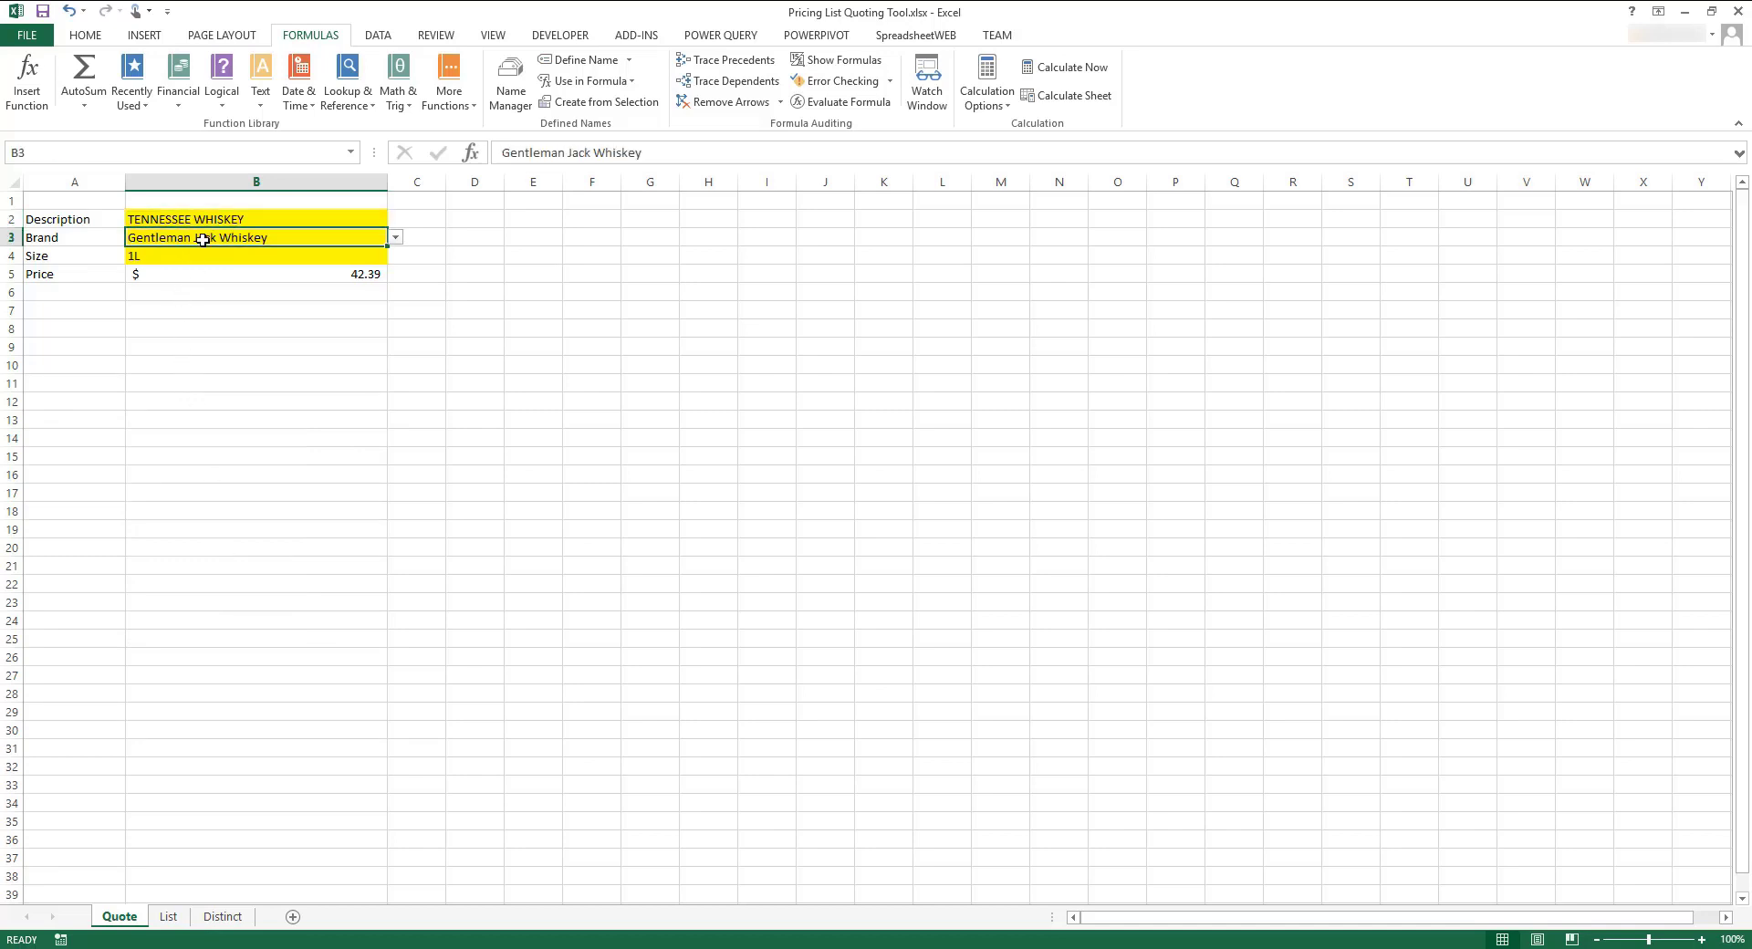
left_click(204, 155)
type("Brand")
key("Return")
left_click(191, 255)
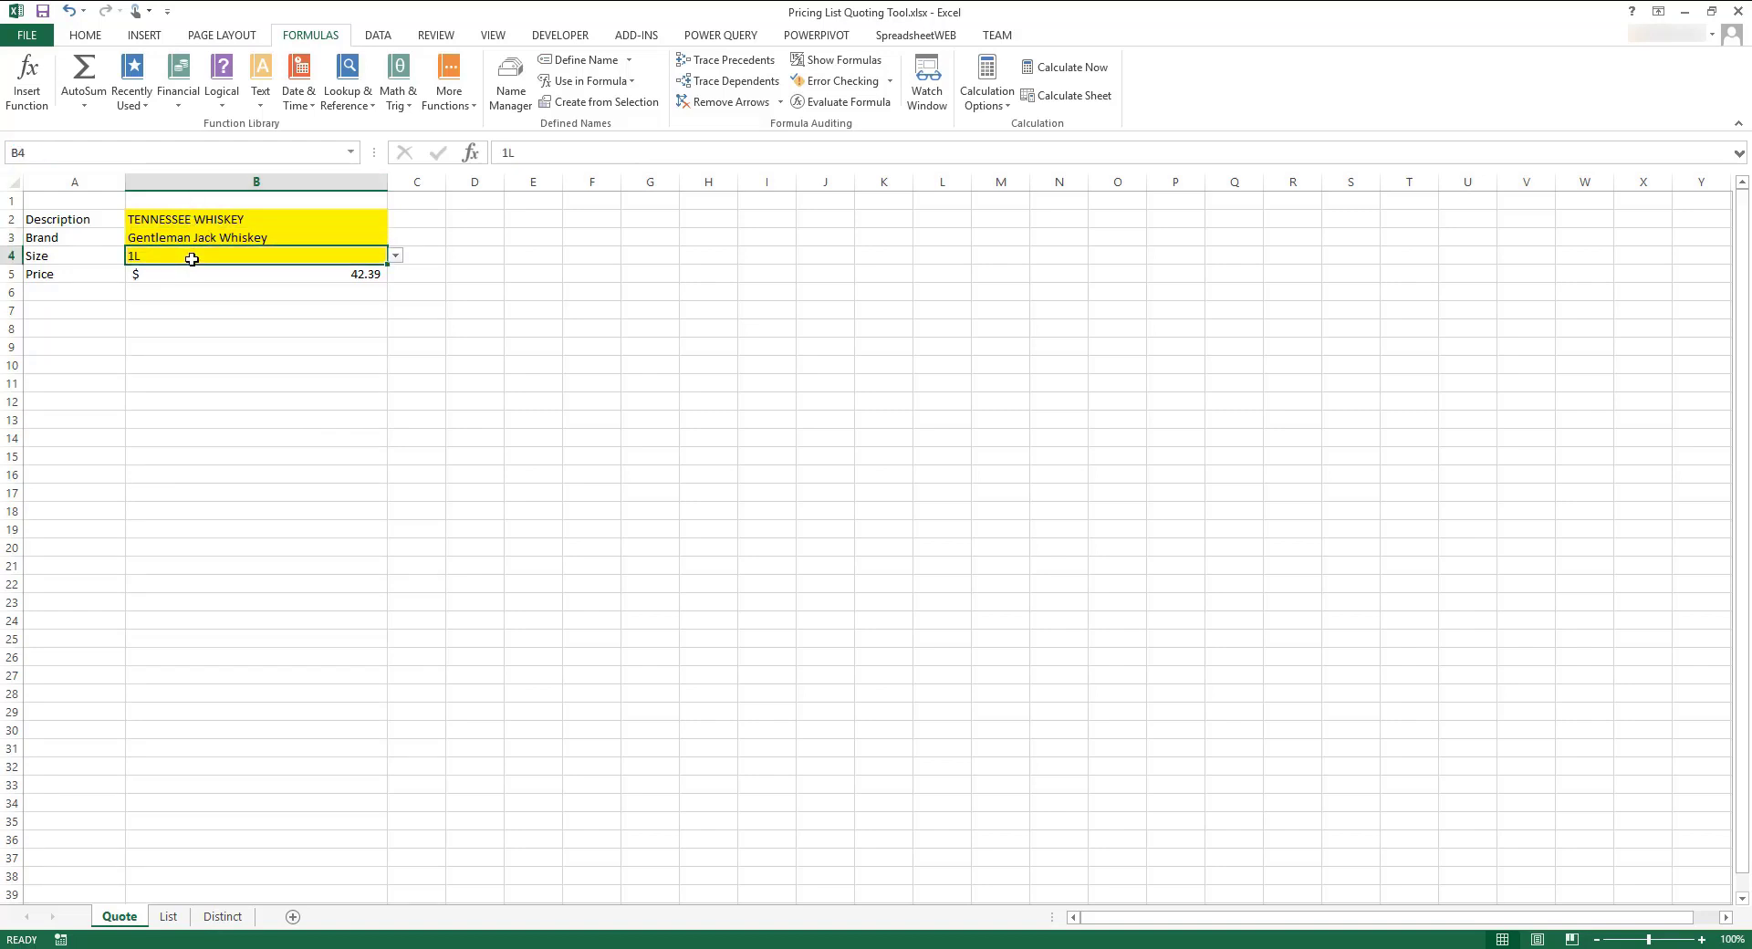
left_click(188, 156)
type("Size")
key("Return")
left_click(196, 267)
left_click(224, 152)
type("Price")
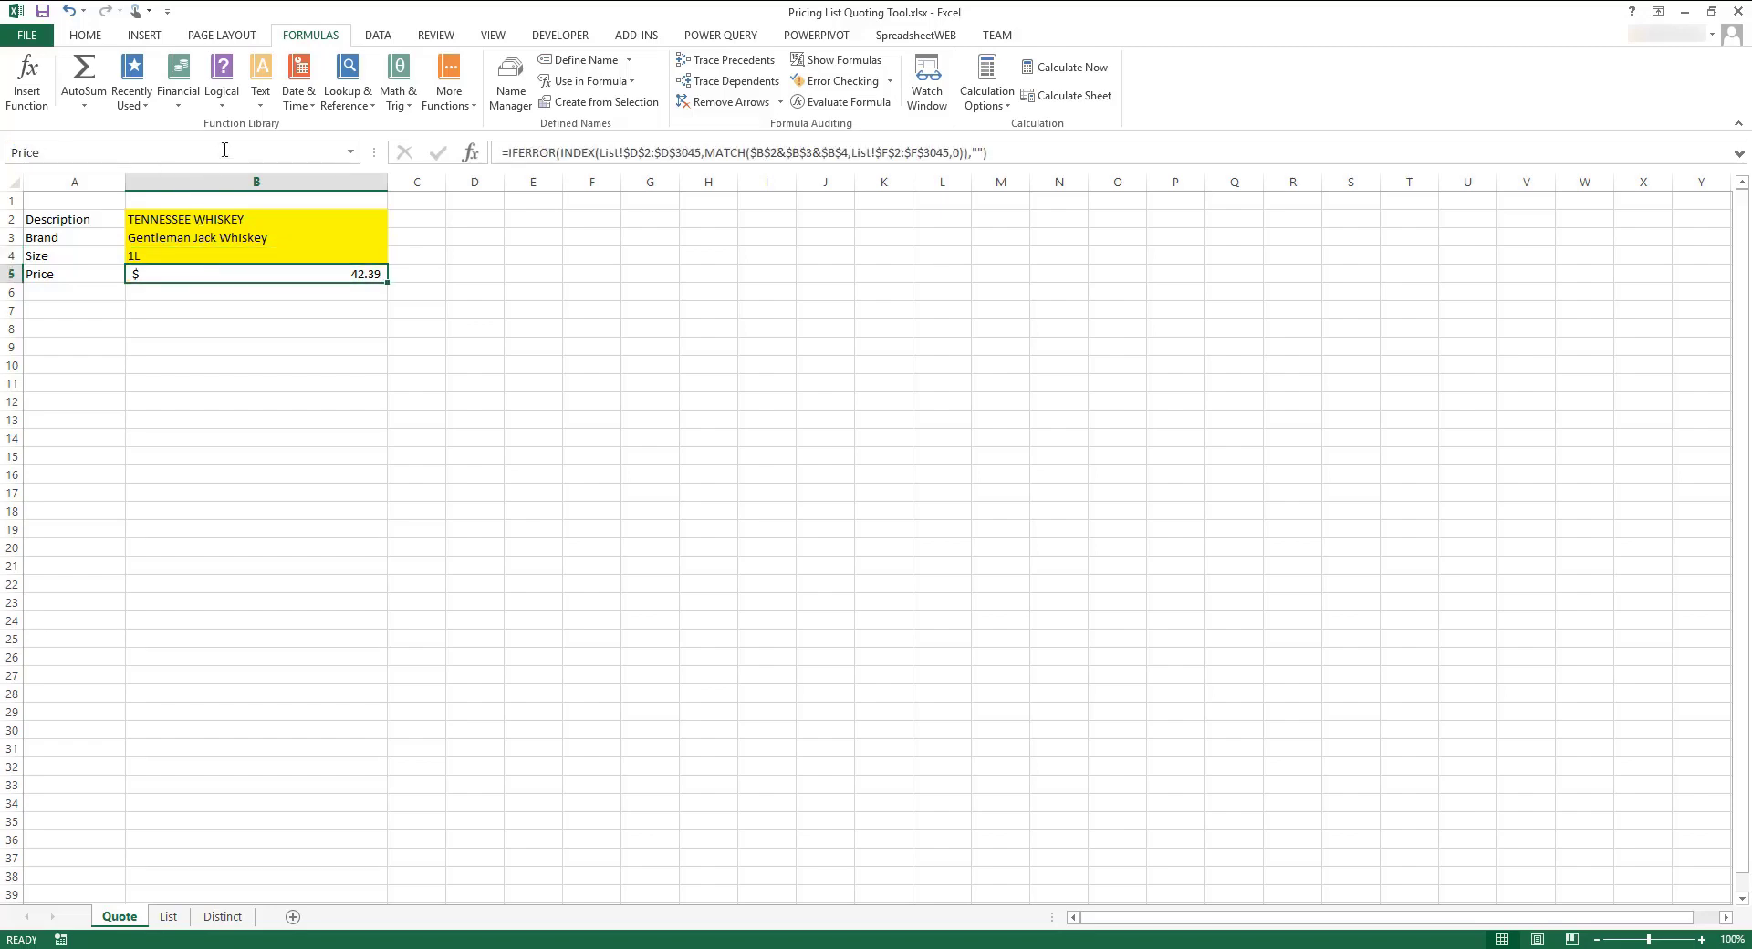
key("Return")
On the Distinct sheet, name column A DescriptionList and the brand range G2:G278 BrandList.
left_click(223, 916)
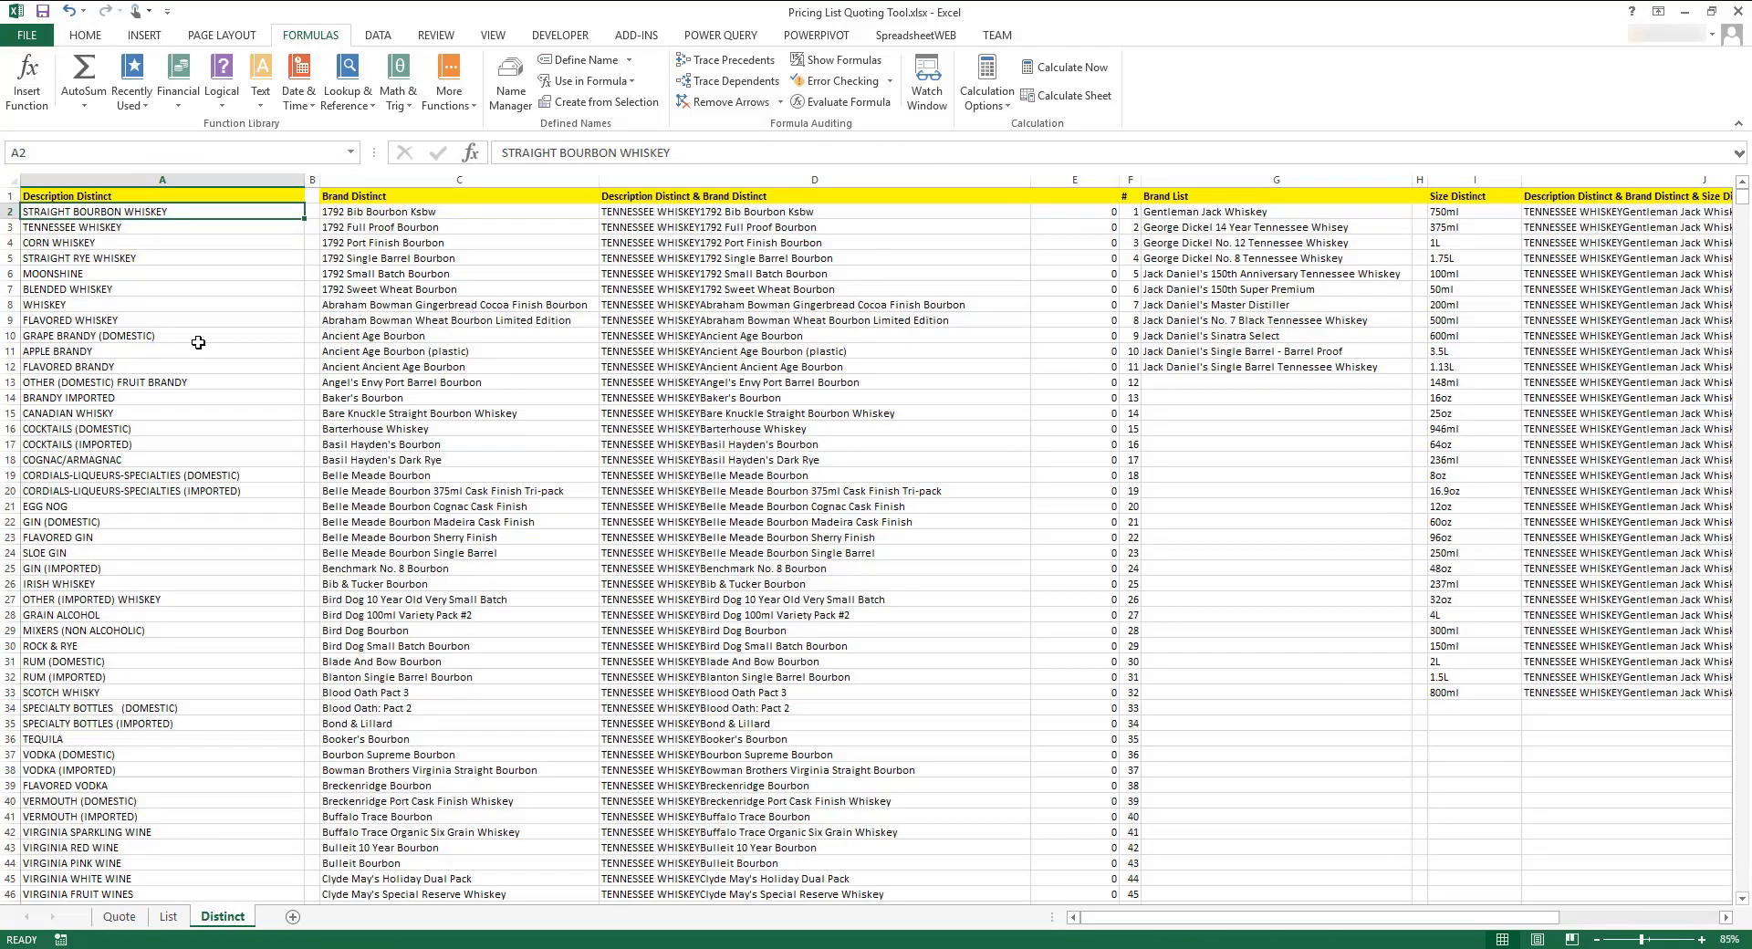
scroll(198, 342, "down", 1)
left_click(202, 153)
type("Descr")
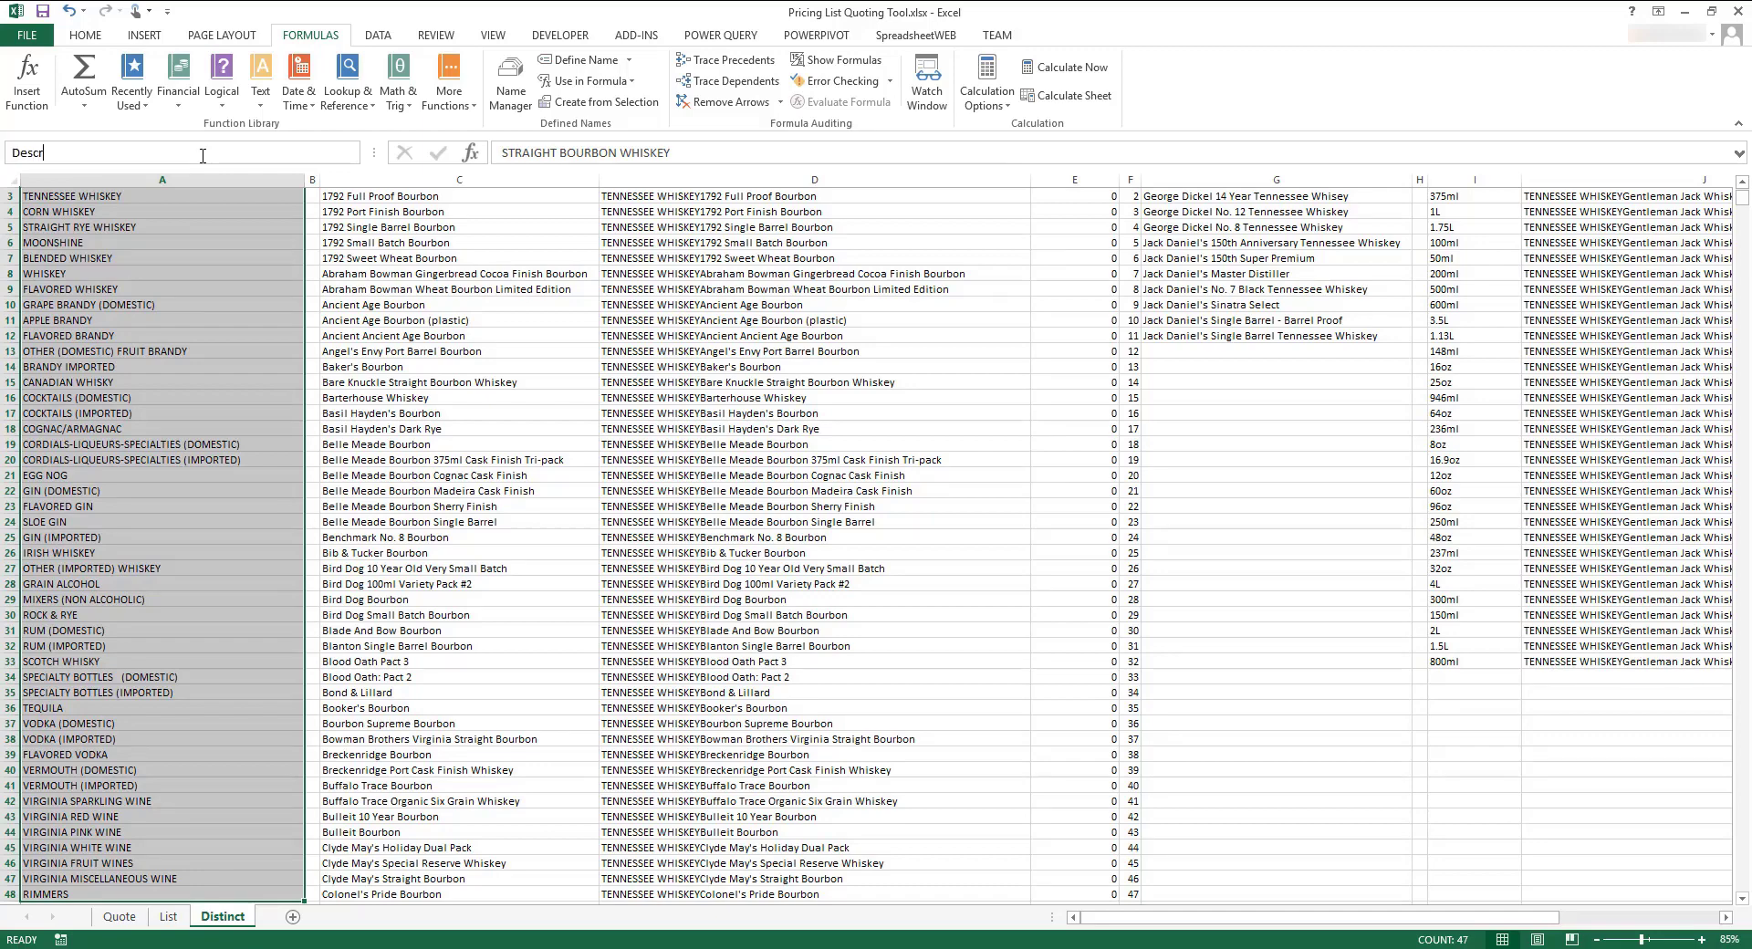
type("iptionList")
key("Return")
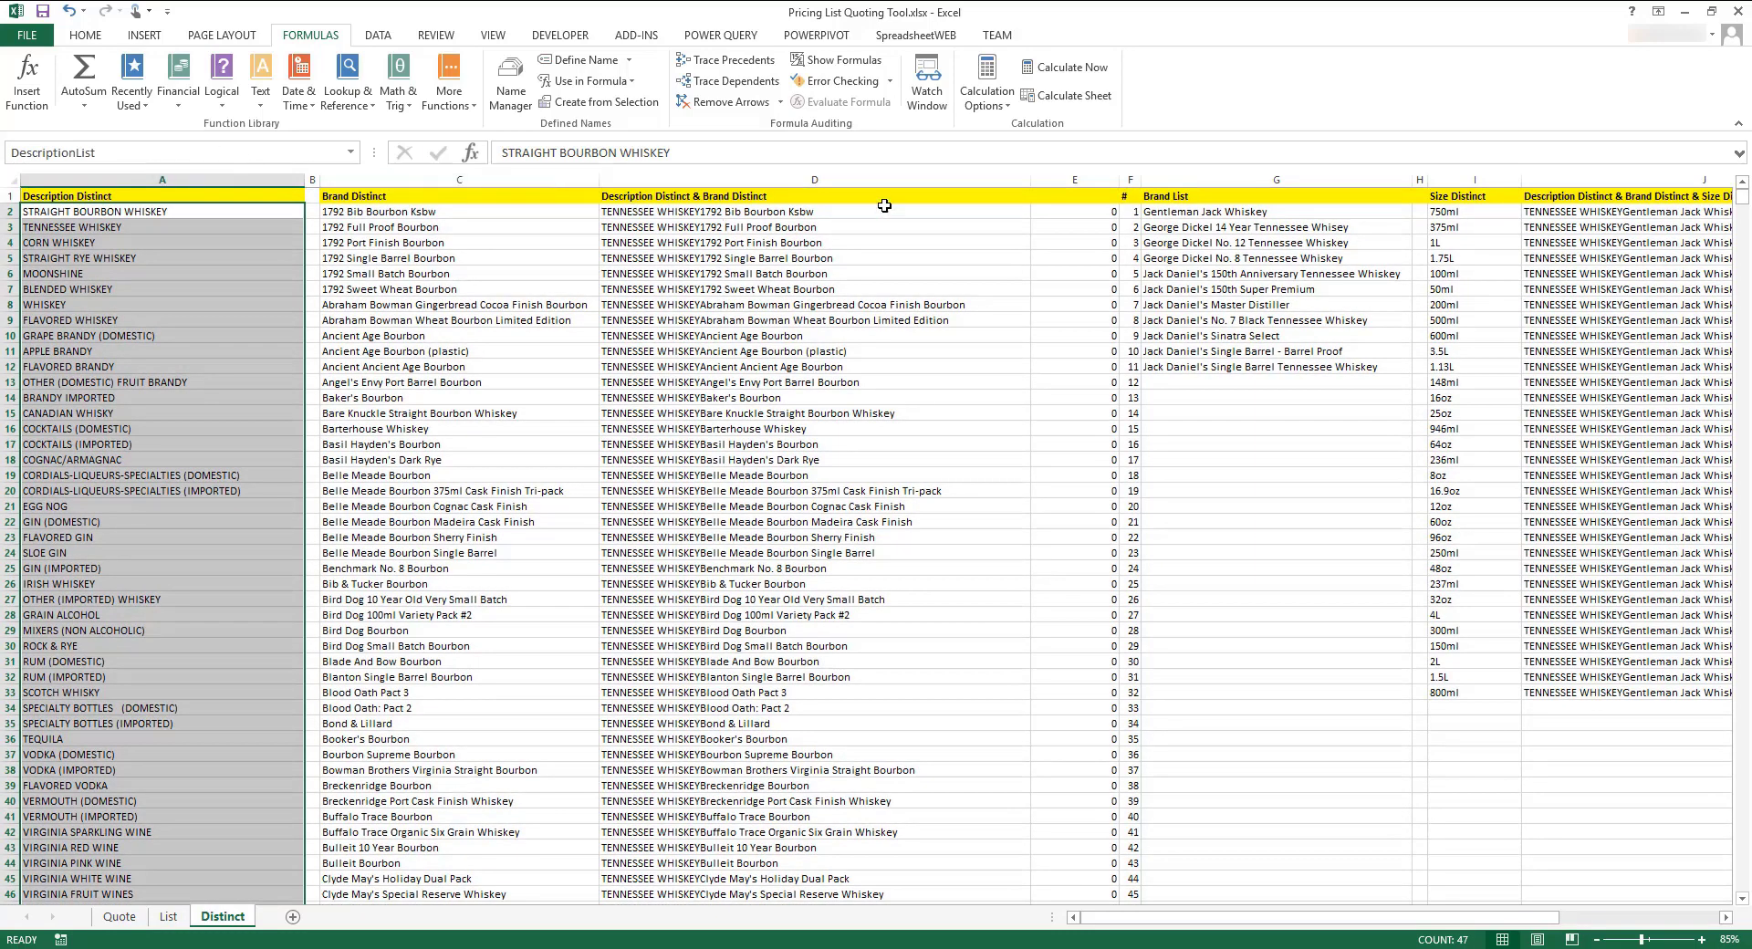
left_click(1243, 211)
key("ctrl+shift+Down")
left_click(165, 152)
type("BrandL")
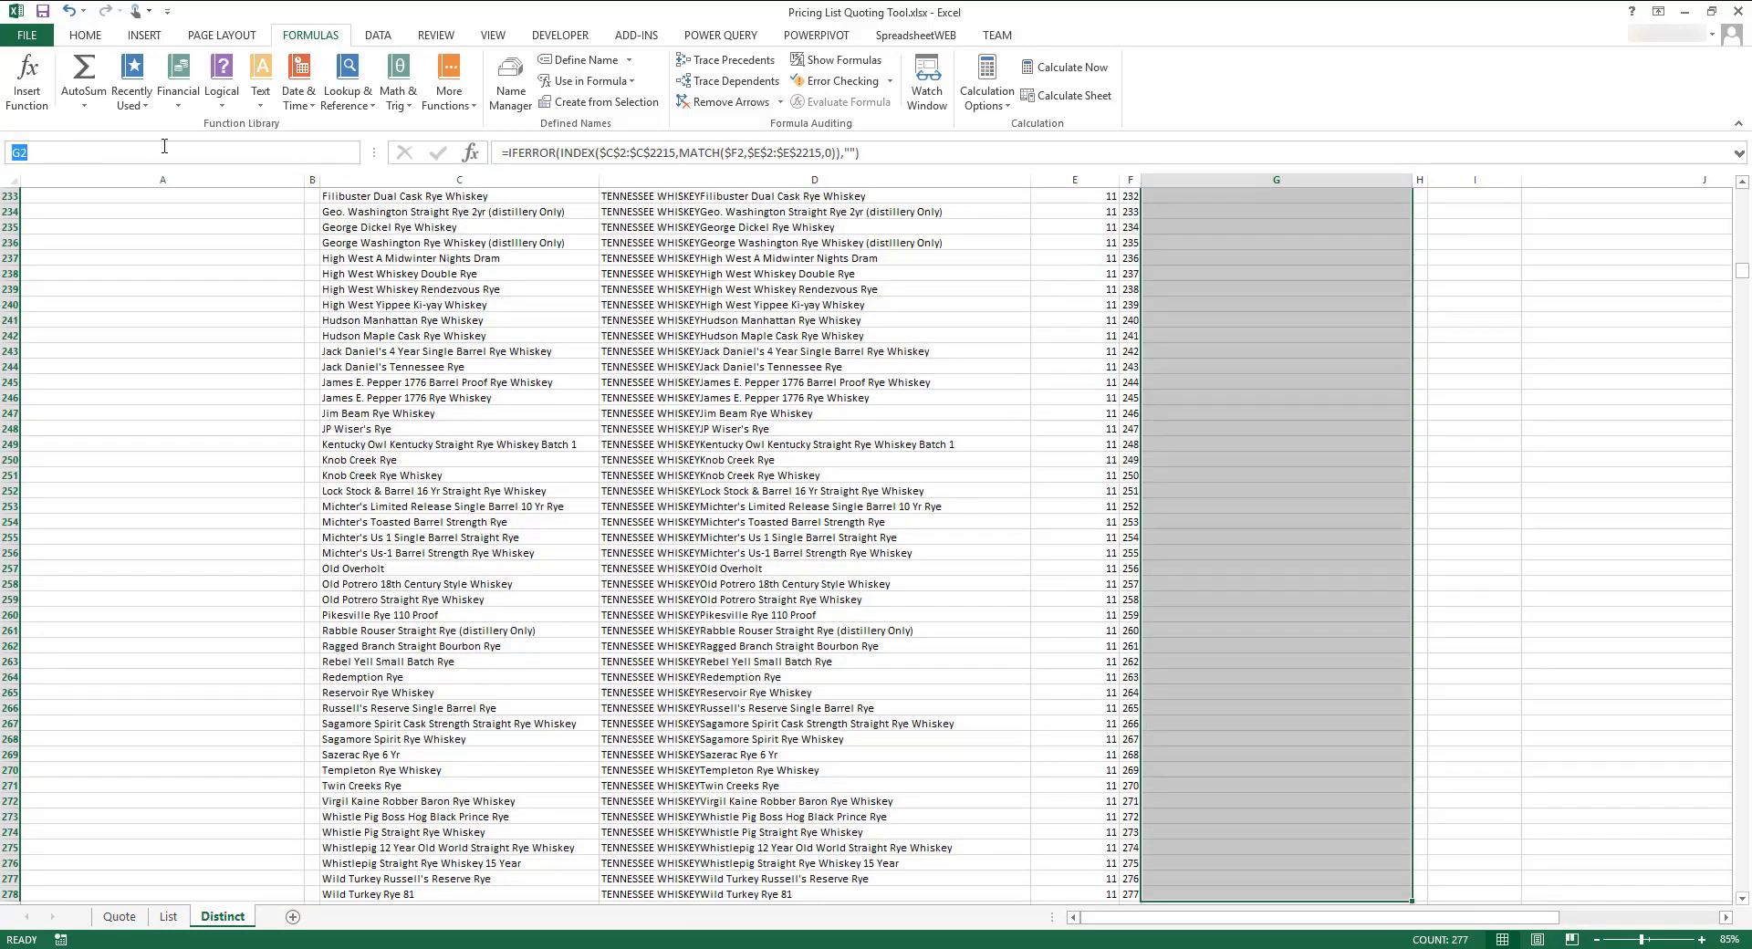
type("ist")
key("Return")
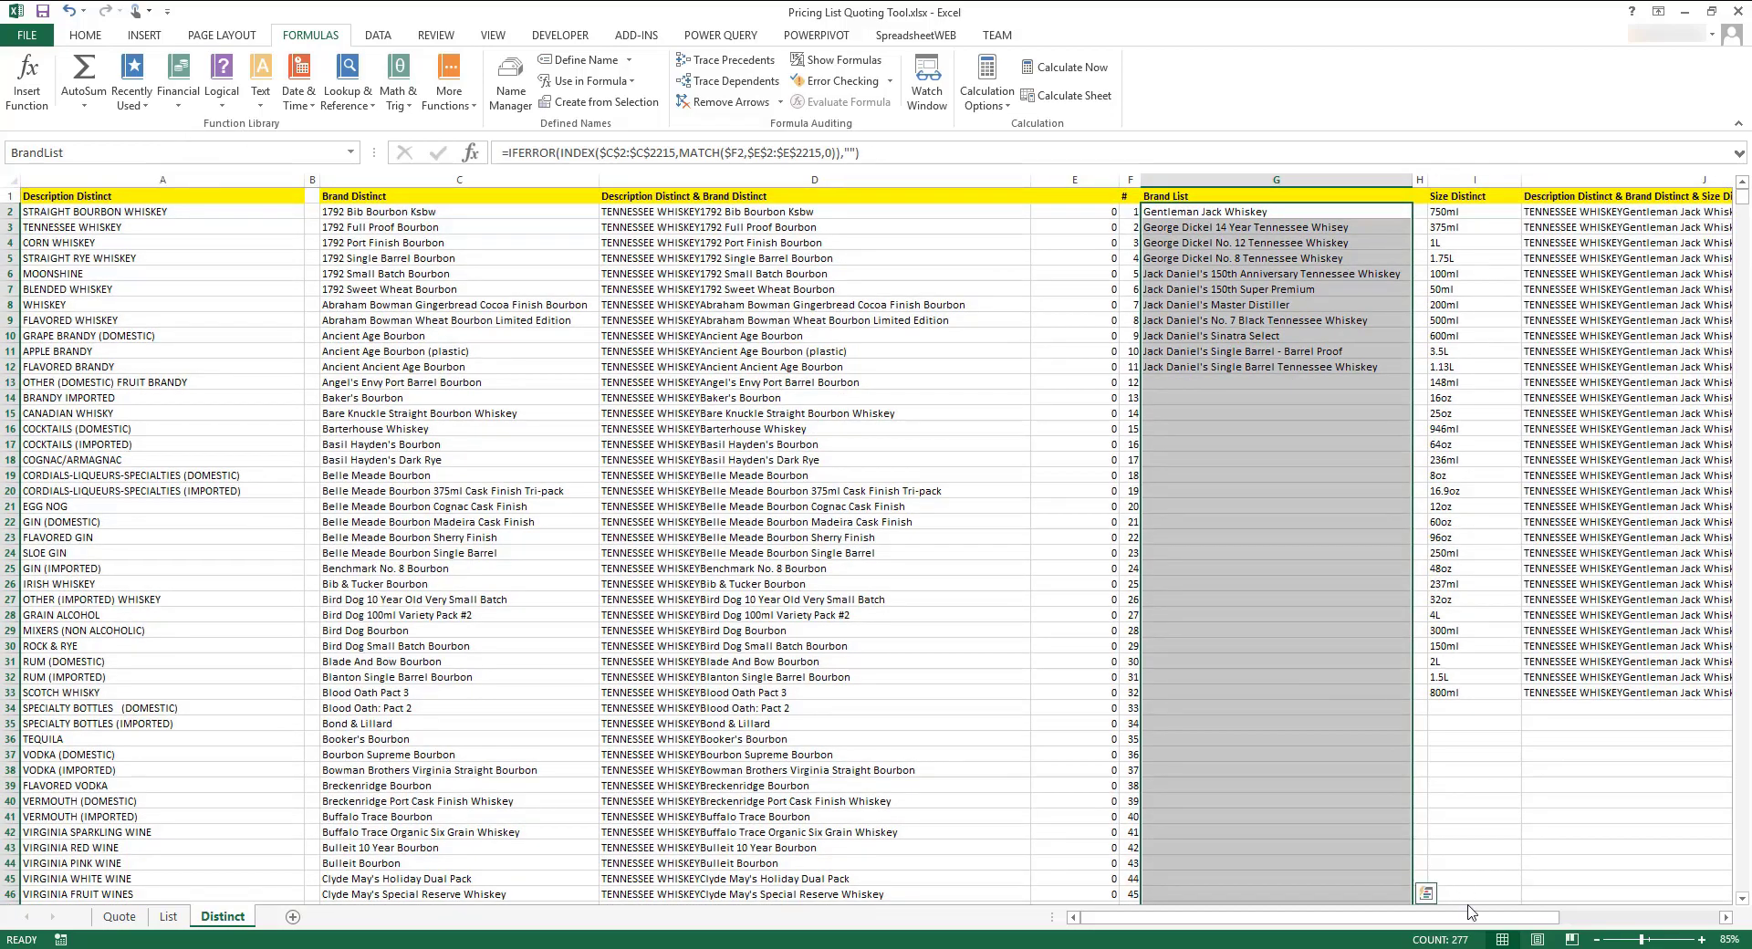
Name the size range L2:L7 SizeList, then return to the Quote sheet and save.
left_click_drag(1444, 917, 1602, 919)
left_click_drag(1406, 211, 1405, 289)
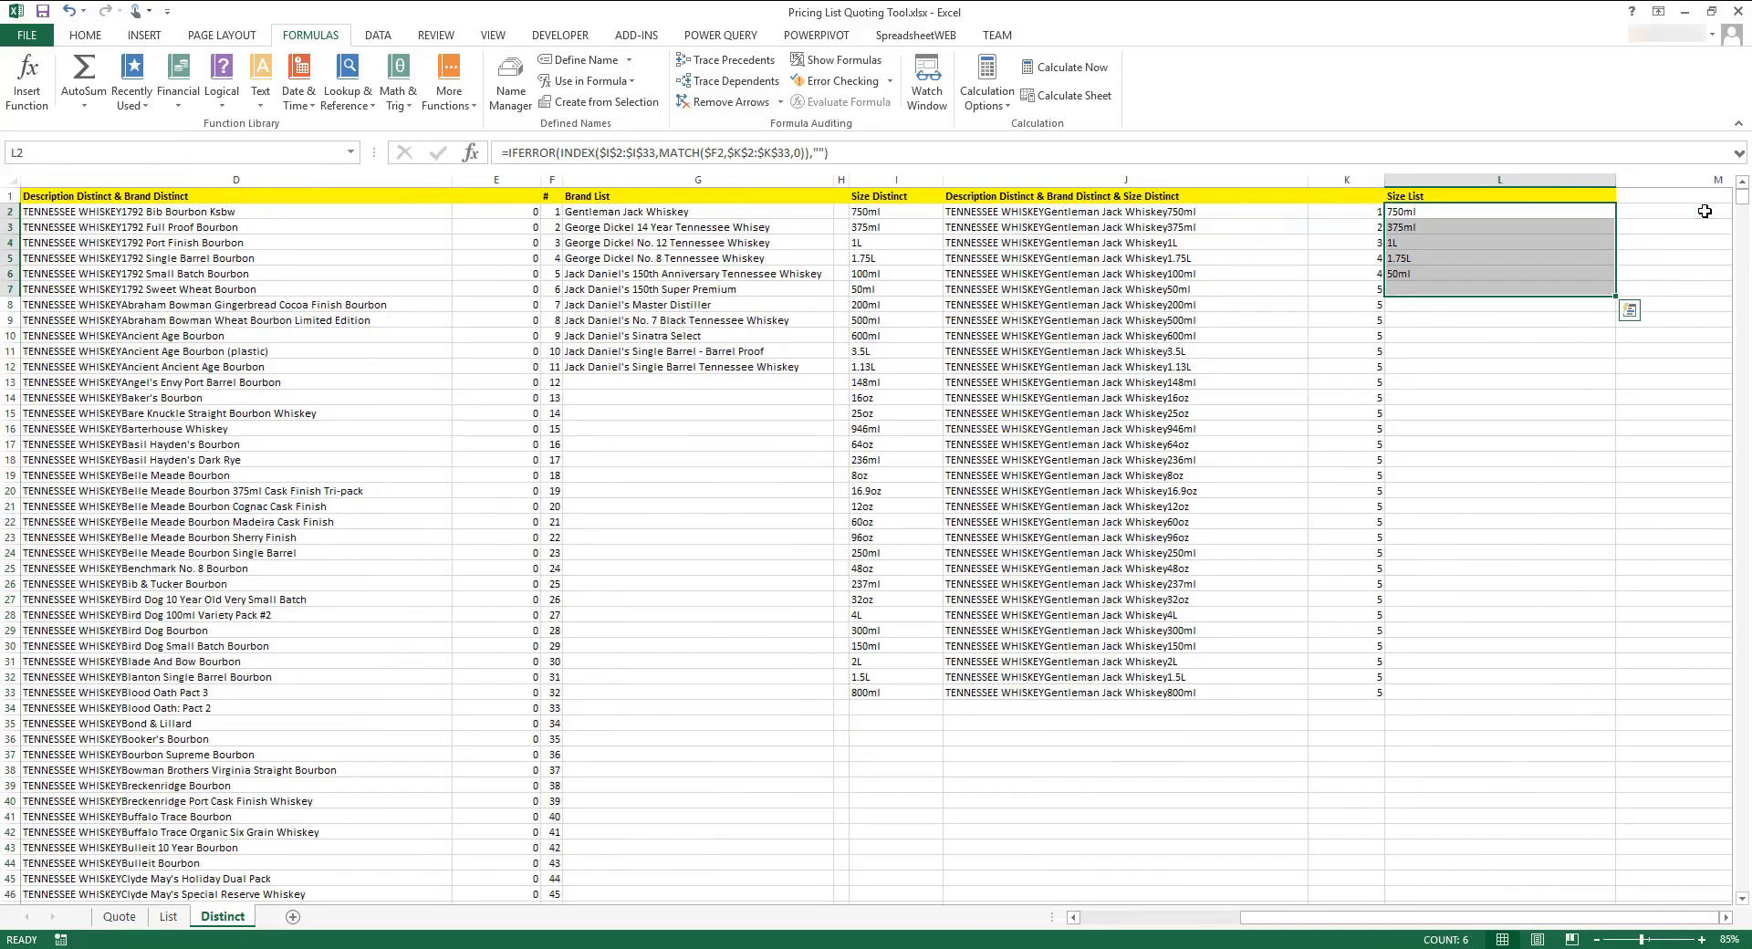
left_click(268, 153)
type("SizeList")
key("Return")
left_click(120, 916)
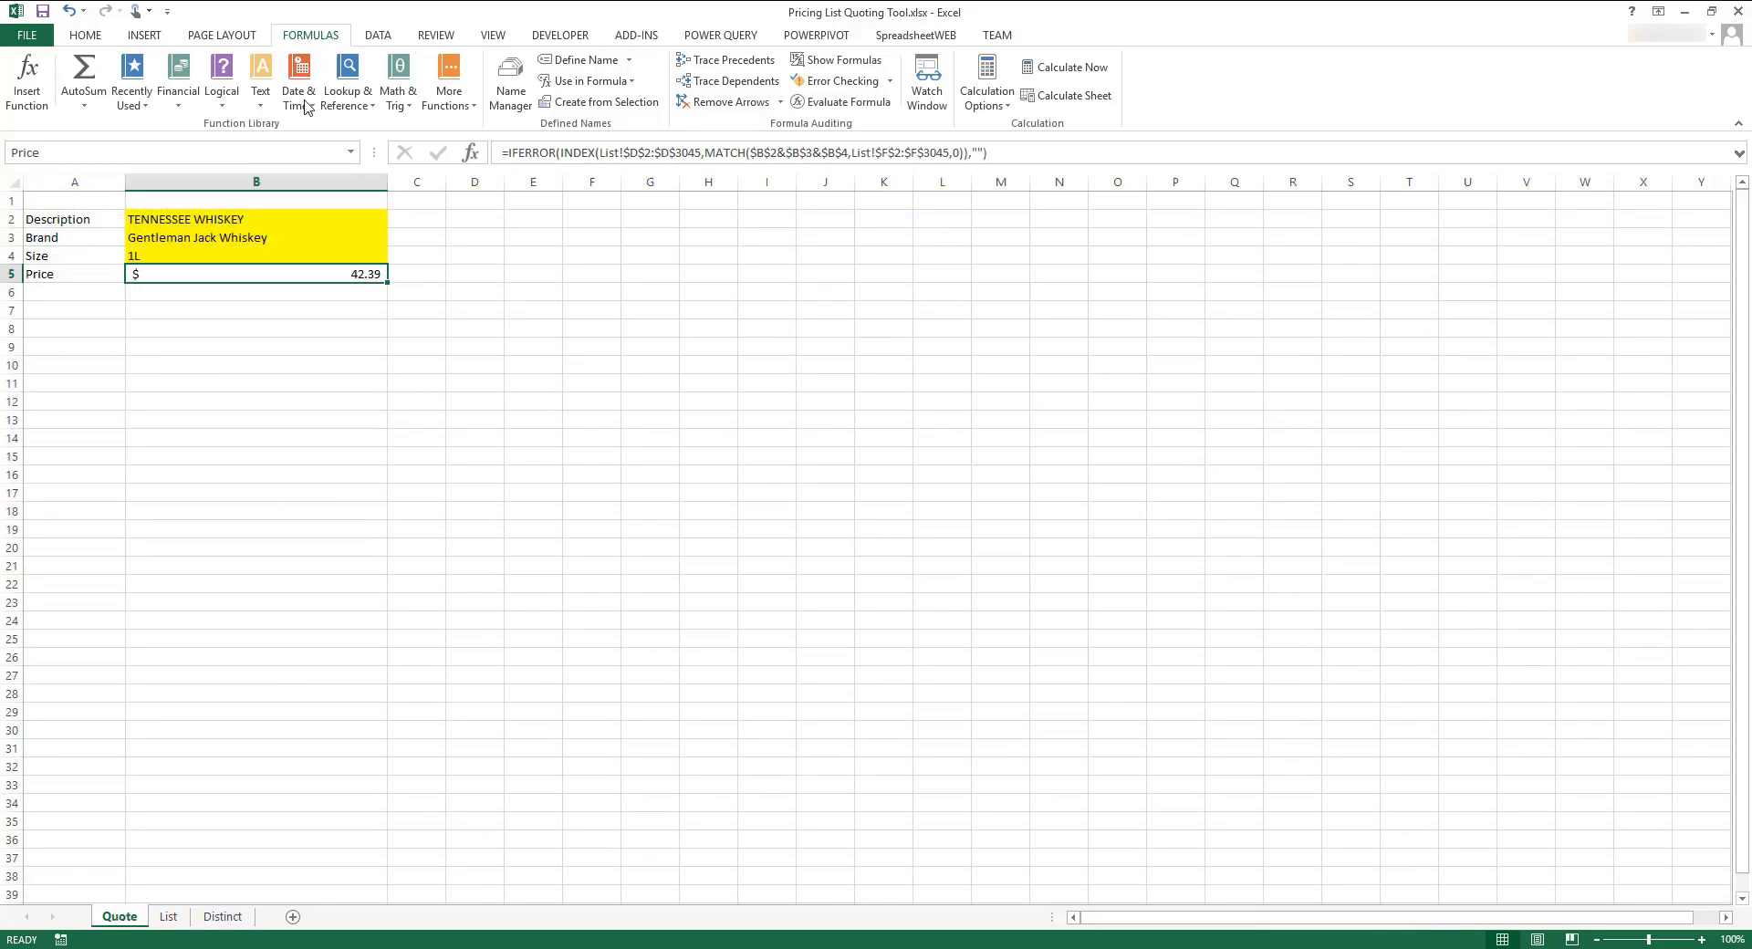
left_click(42, 11)
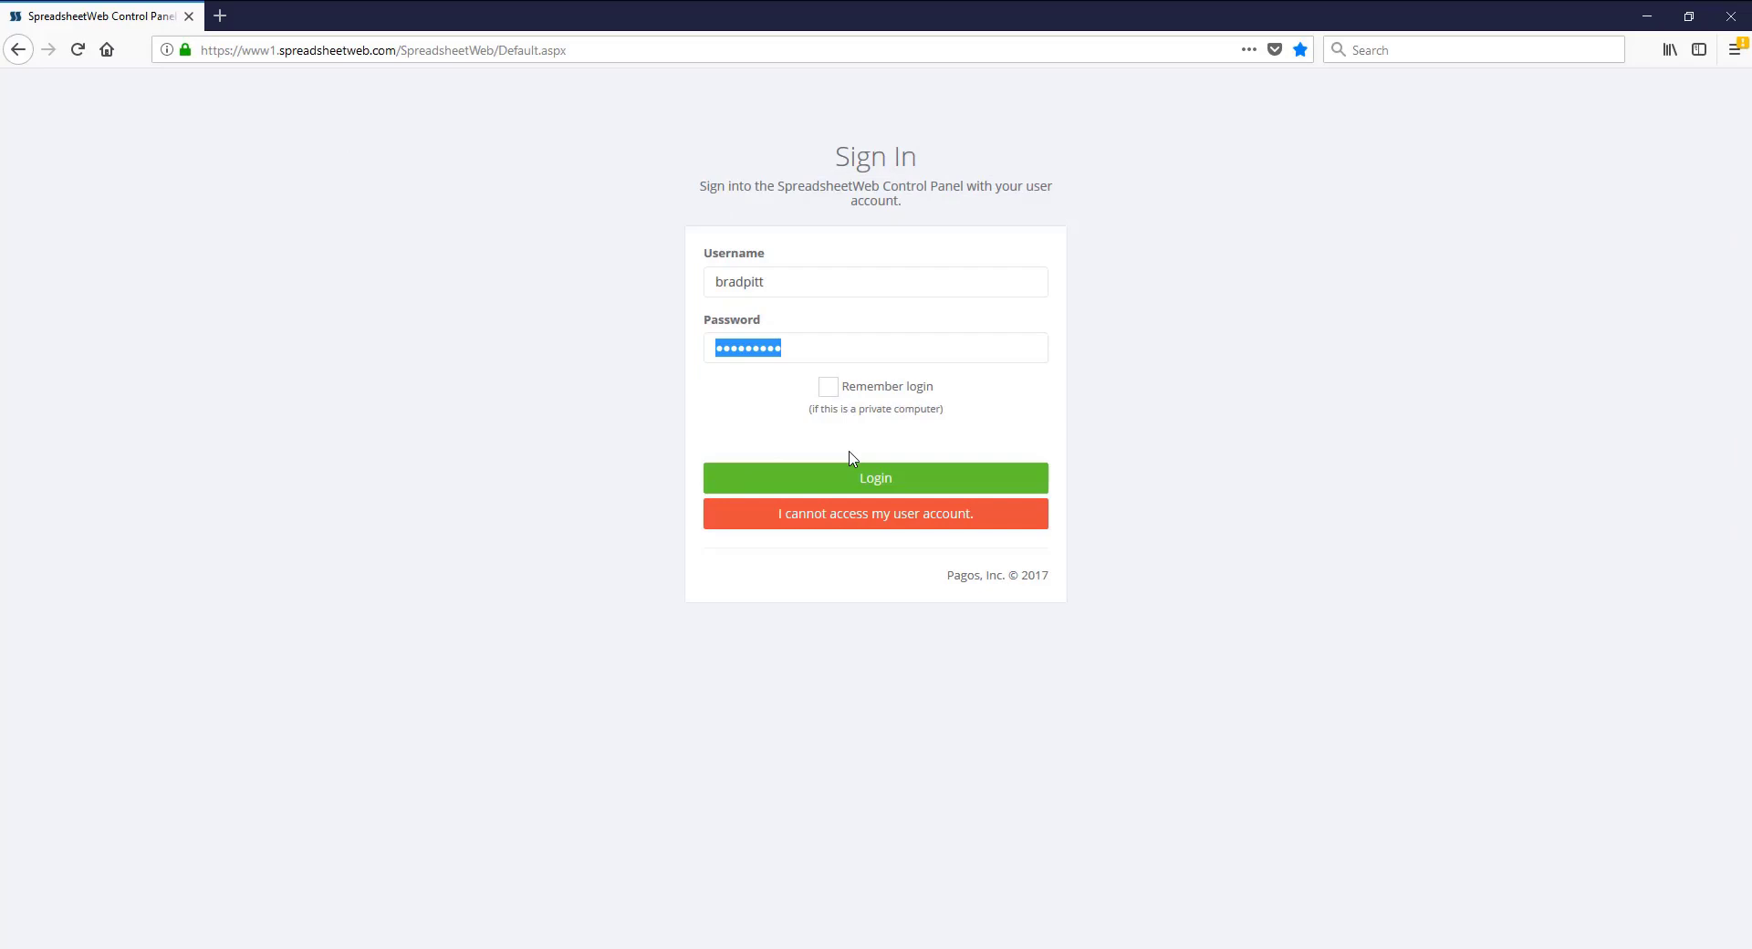
Sign in and start a new Designer application from the uploaded pricing workbook.
left_click(862, 479)
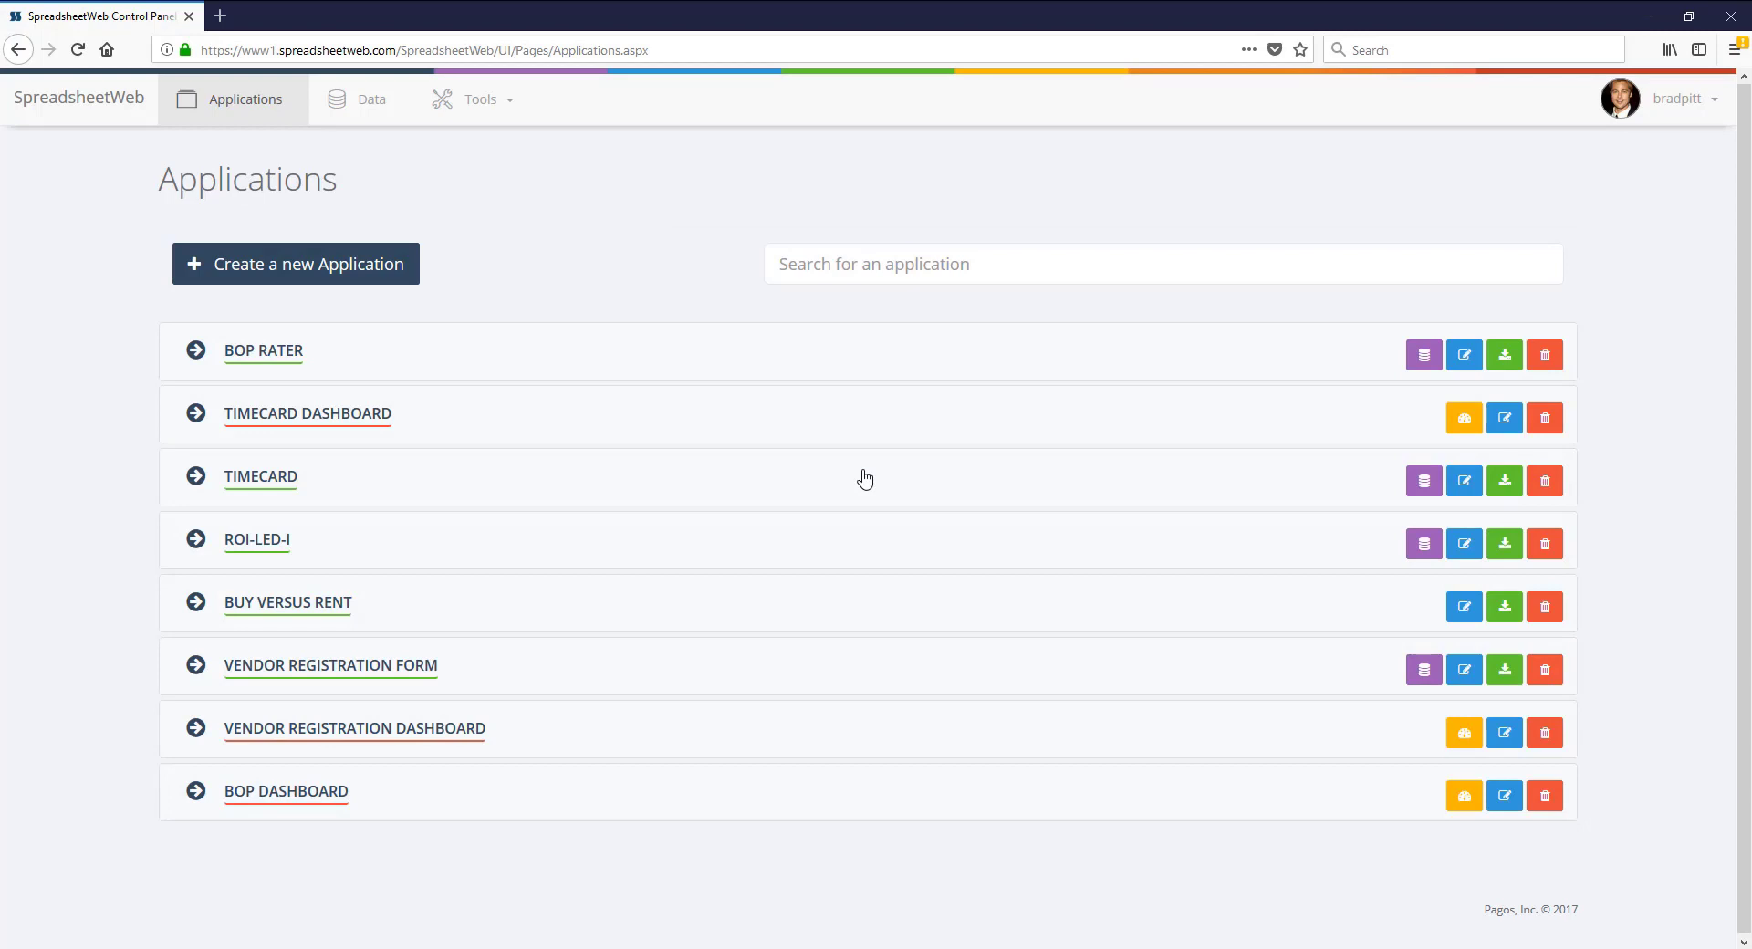
left_click(409, 263)
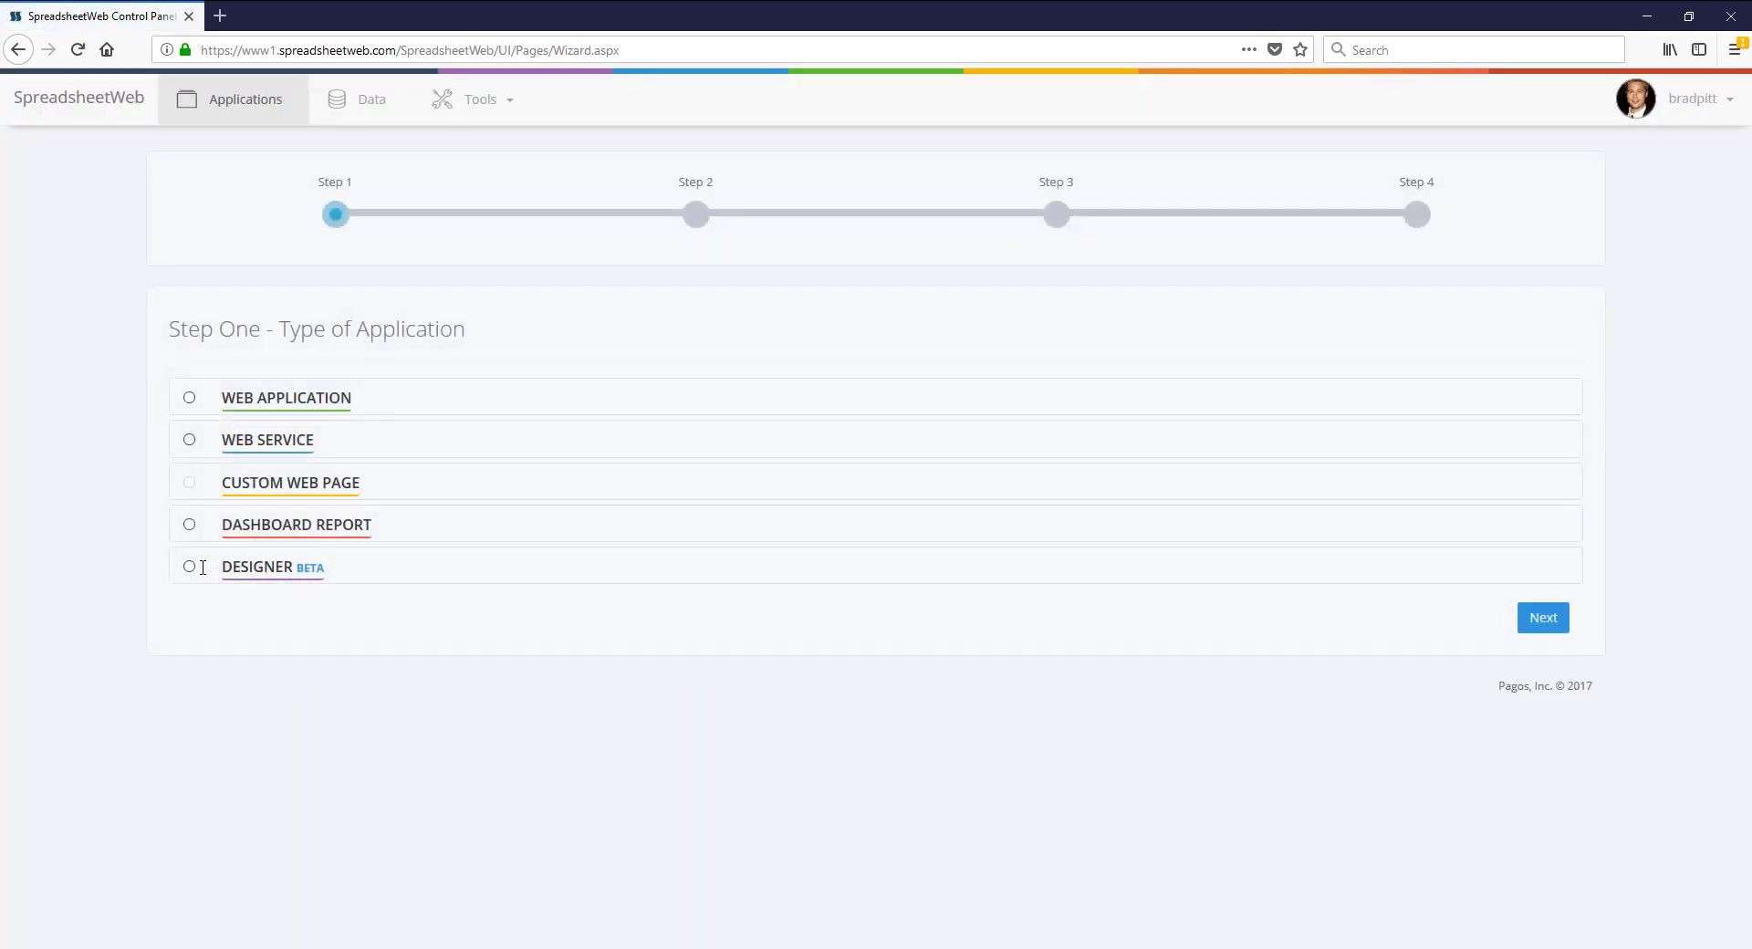
left_click(189, 566)
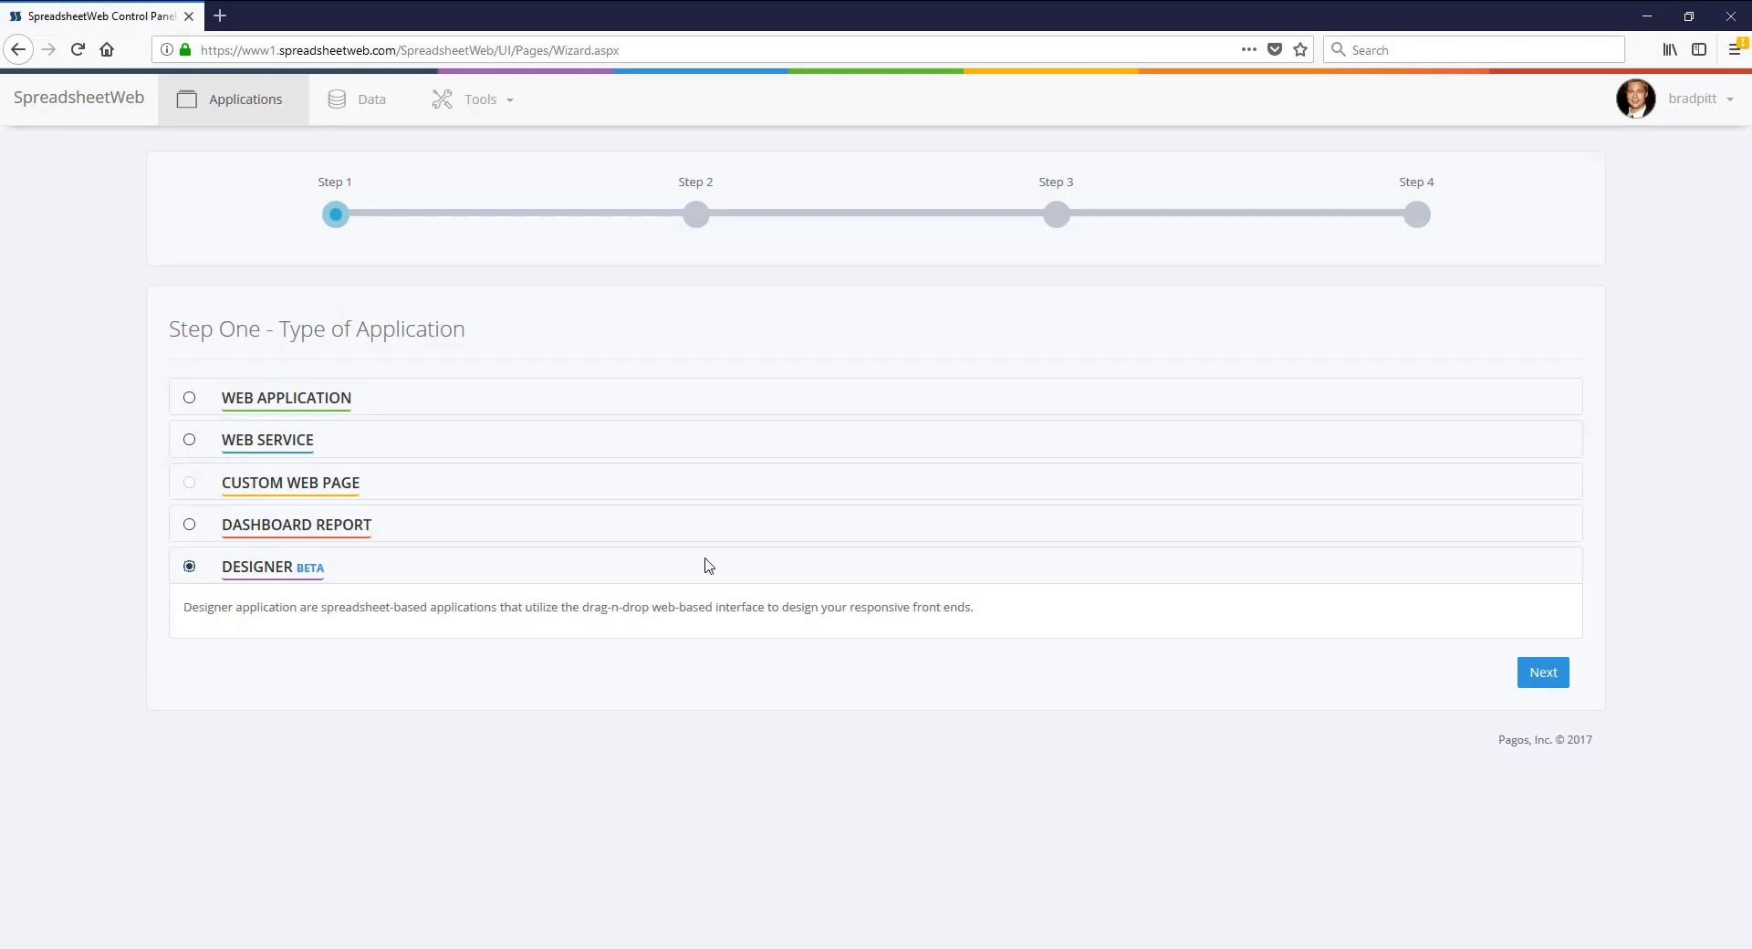
left_click(1543, 672)
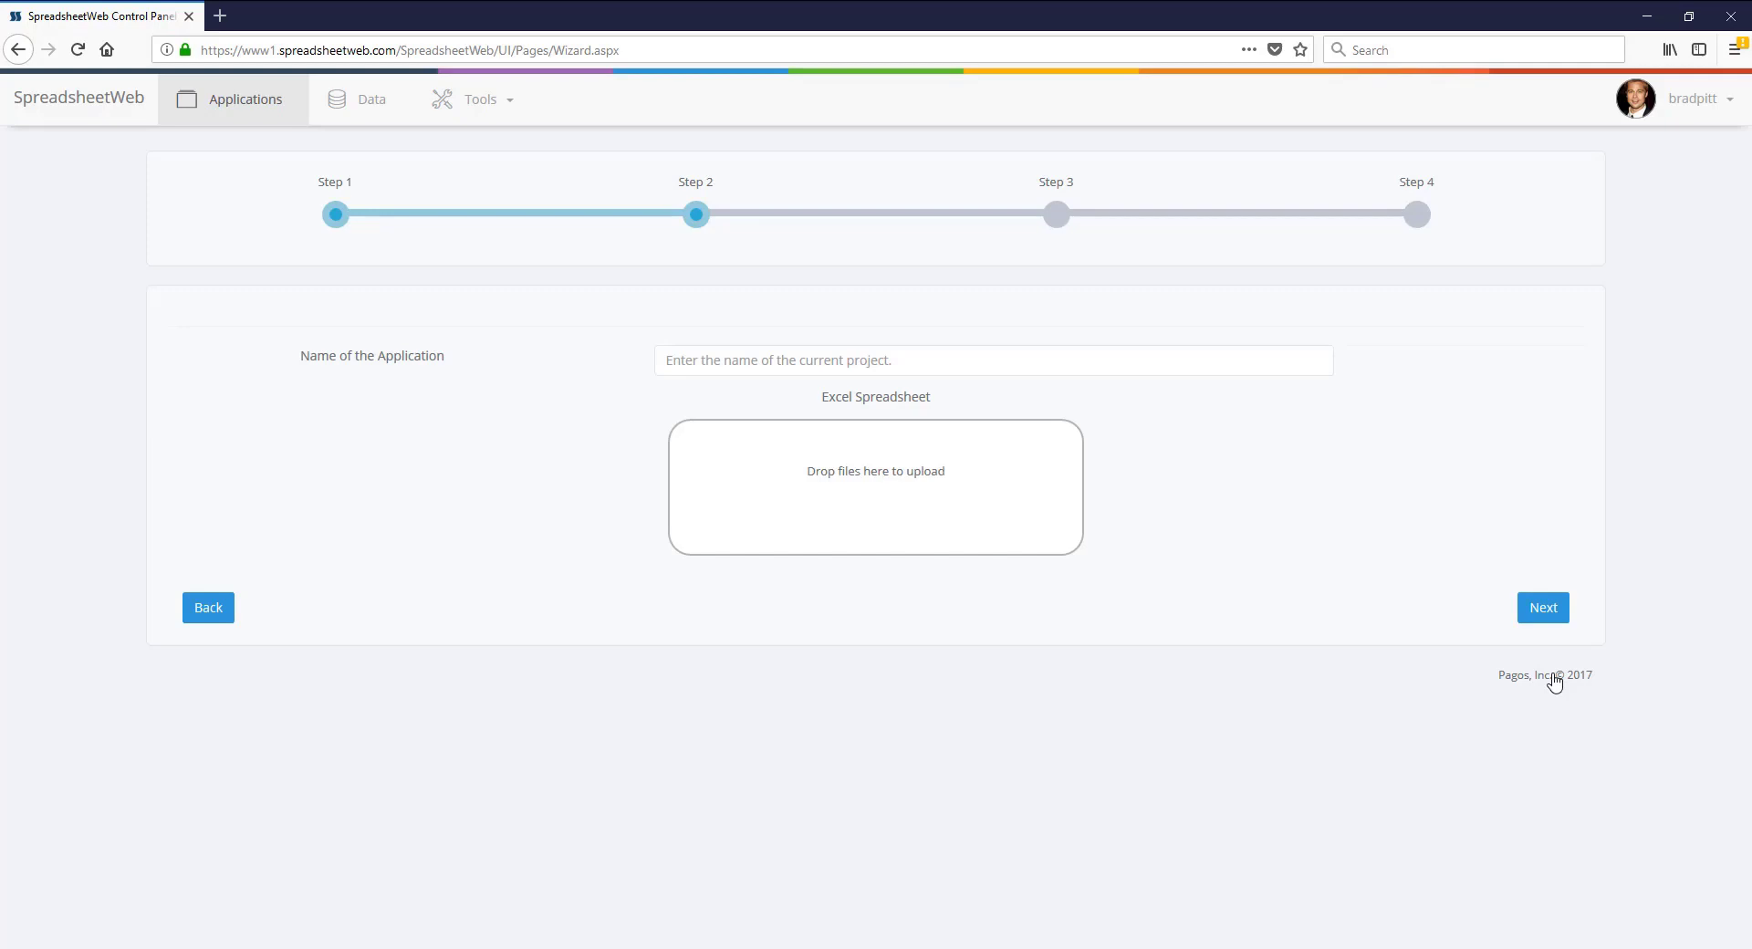
left_click_drag(1615, 492, 880, 473)
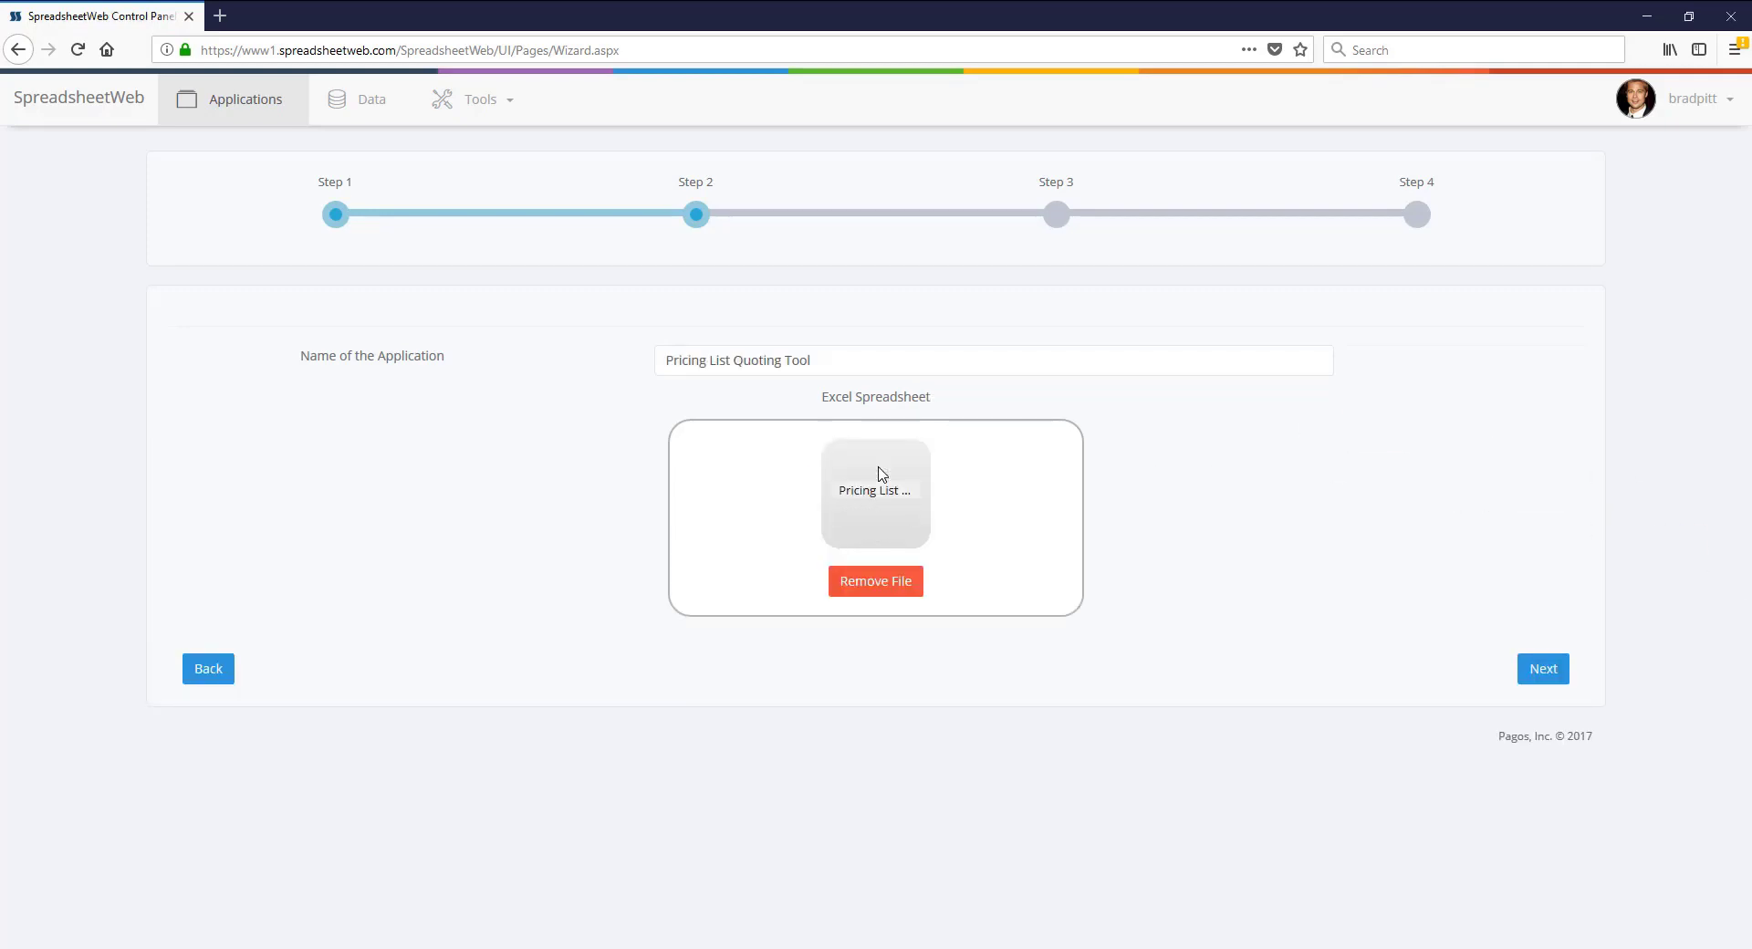
left_click(1558, 669)
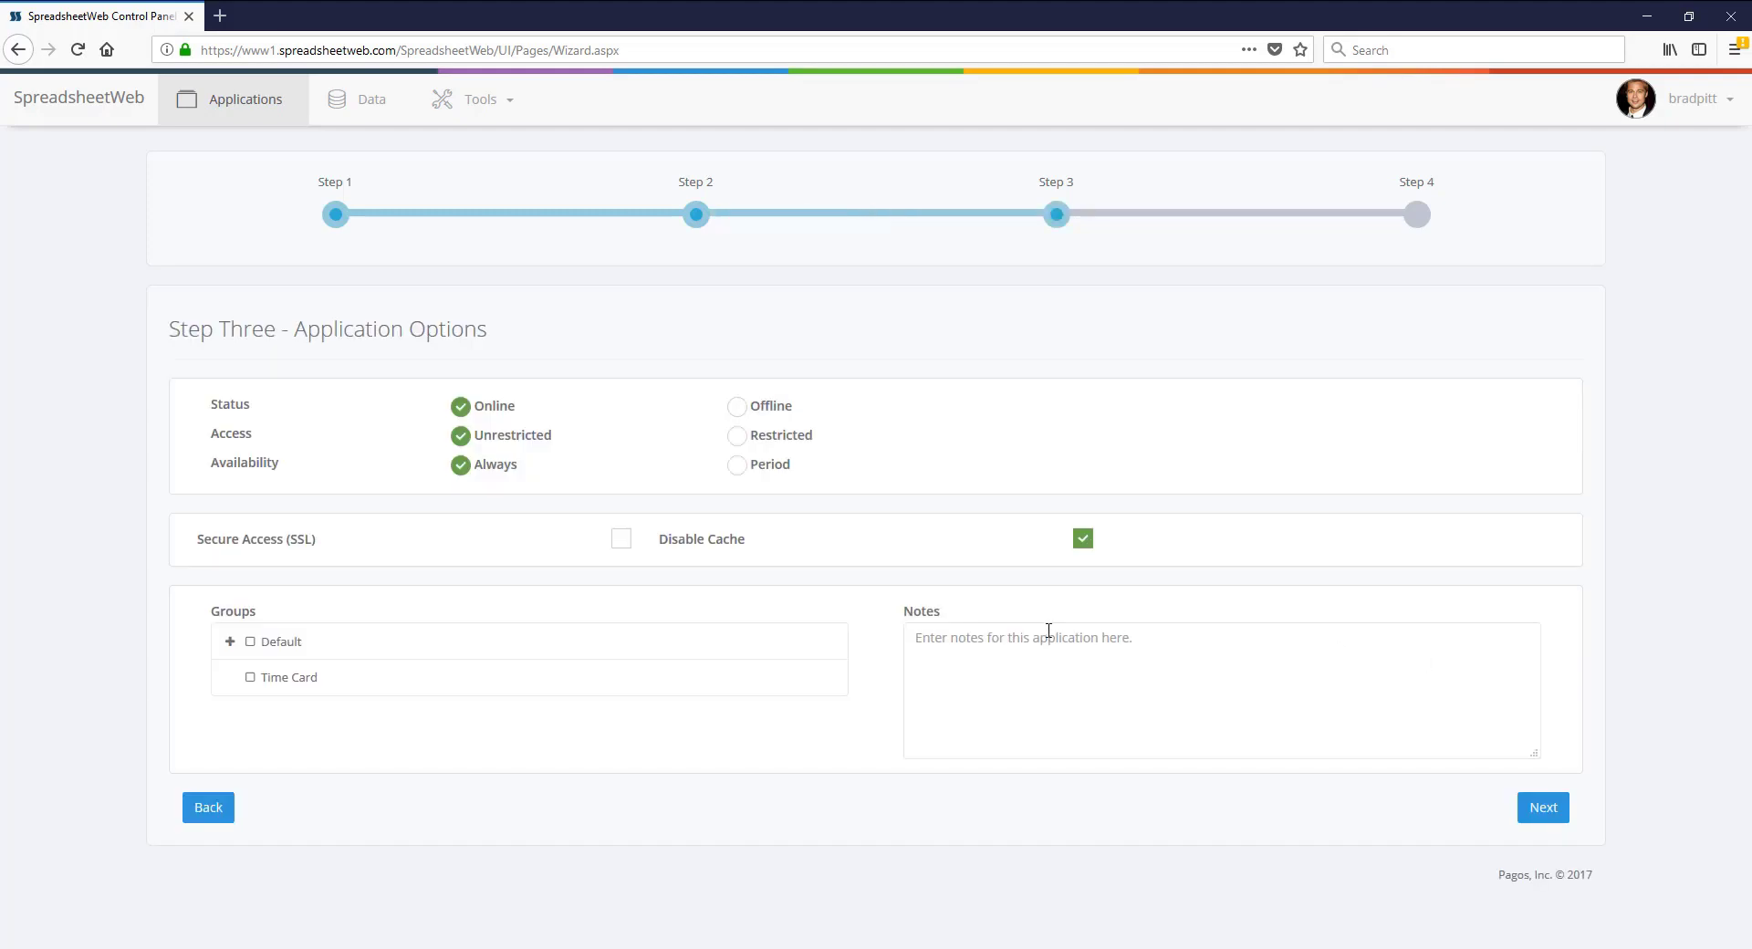
Assign the Pricing List Quoting Tool to the Default group and finish creating it.
left_click(250, 641)
left_click(1527, 805)
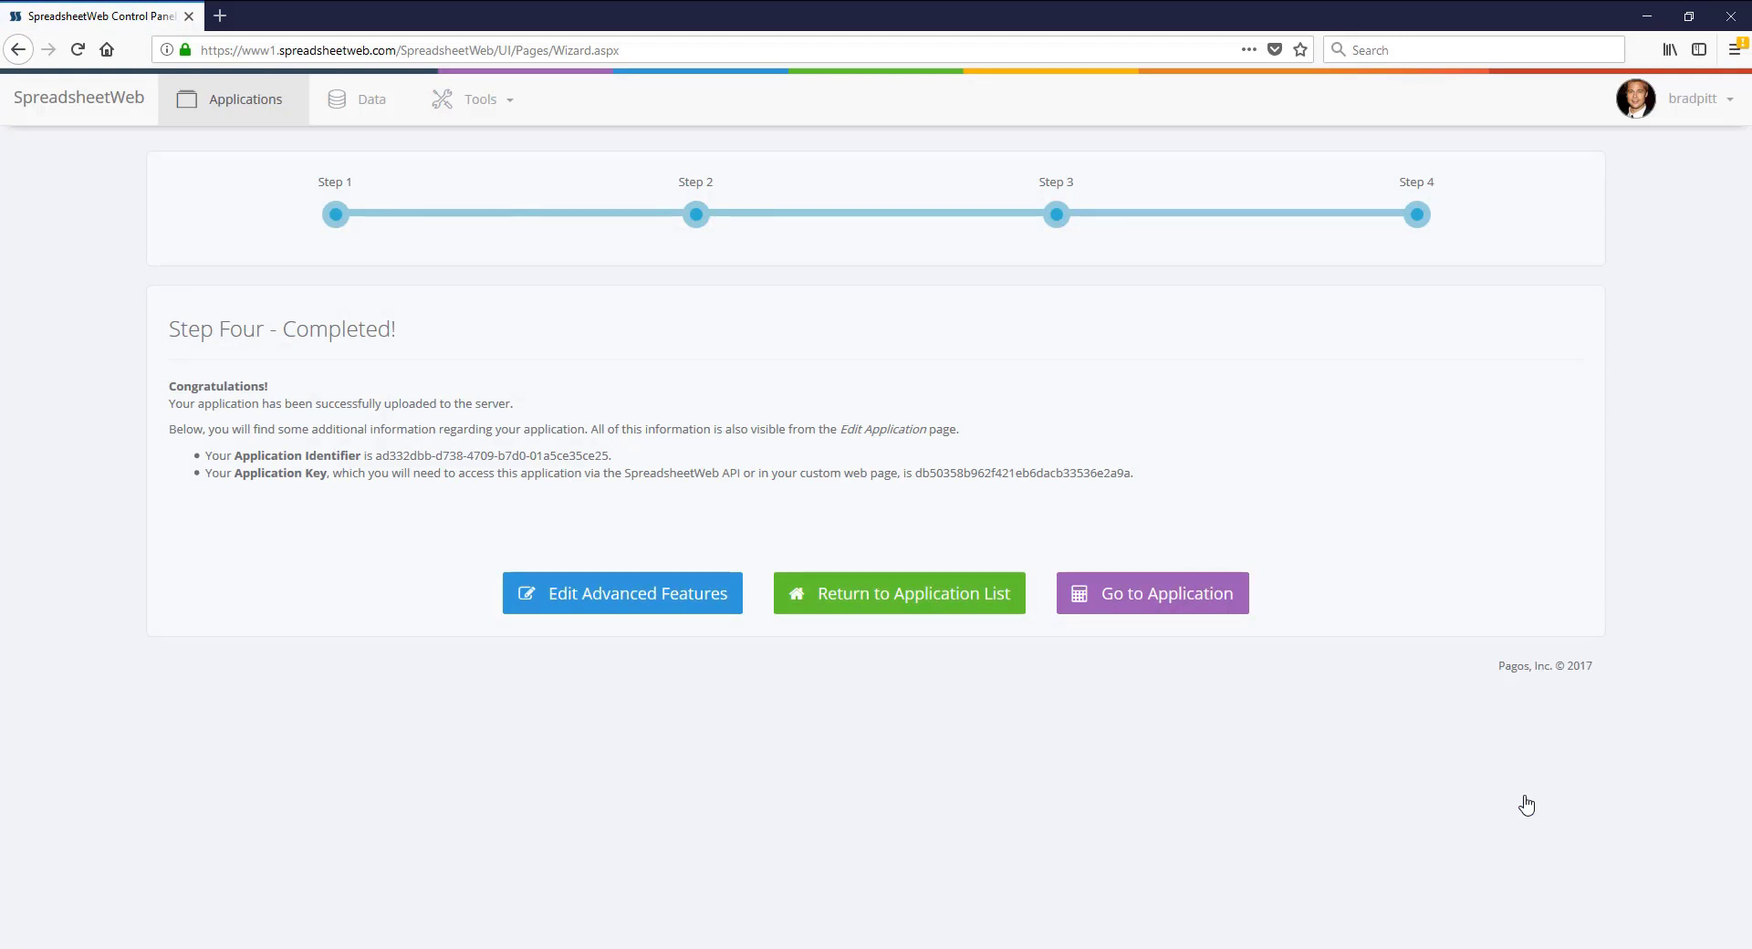
left_click(993, 607)
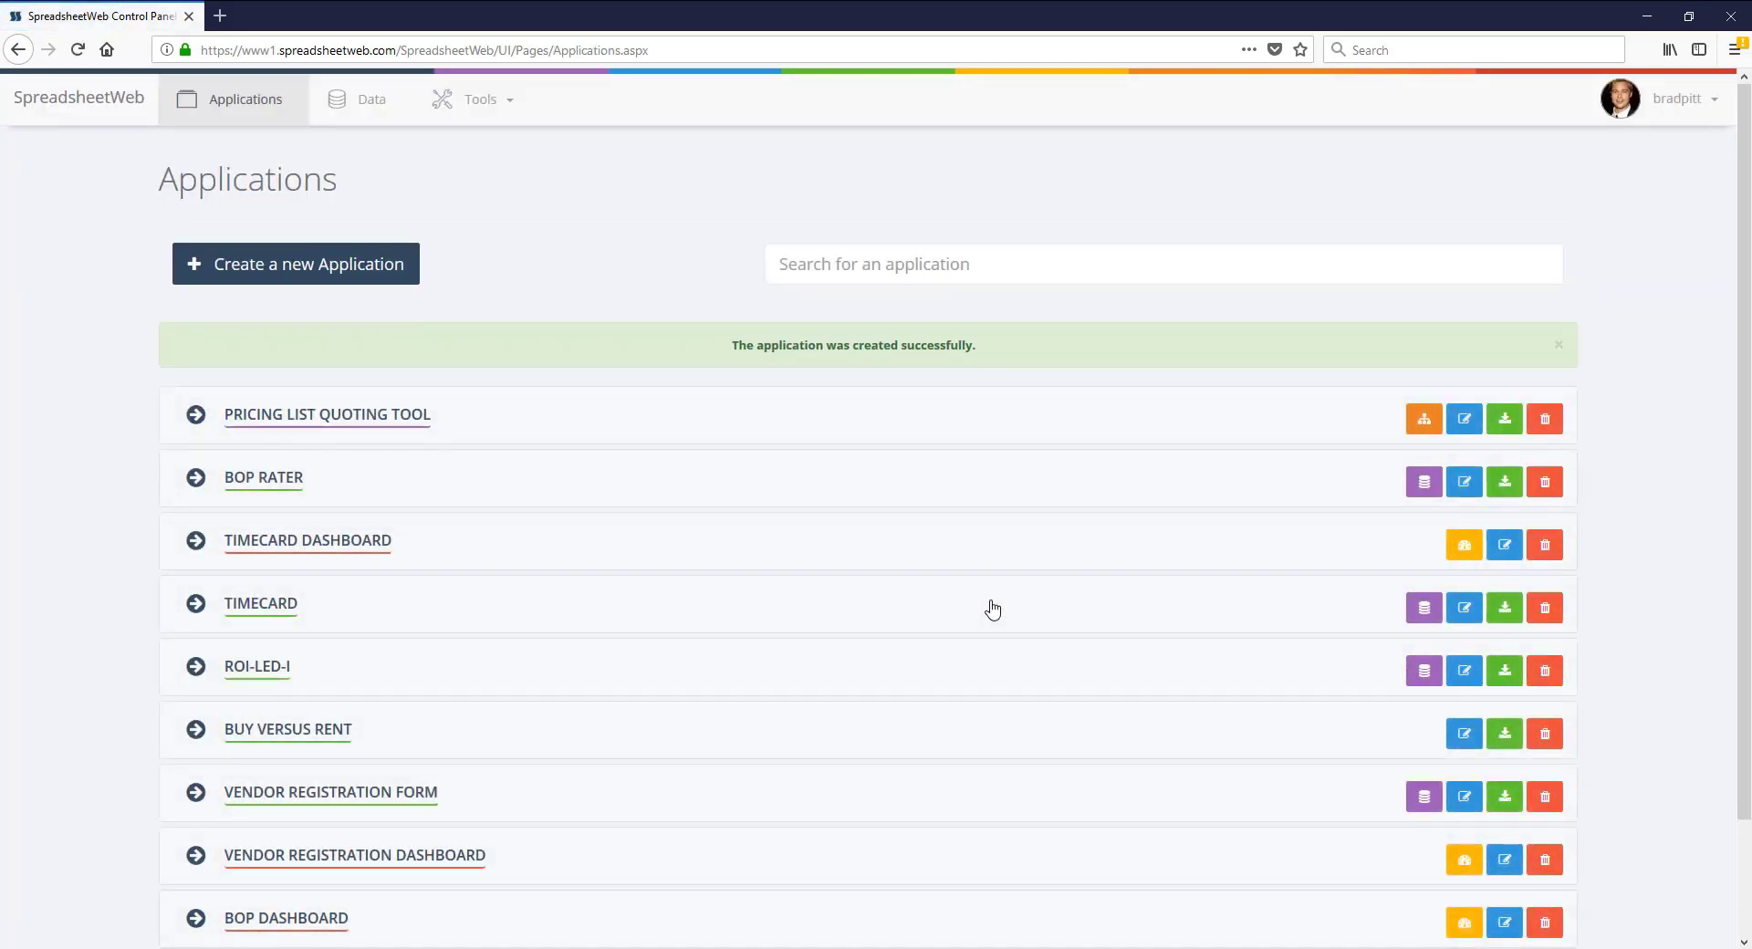
Open Pricing List Quoting Tool in the Designer and go to its User Interface page.
left_click(1421, 421)
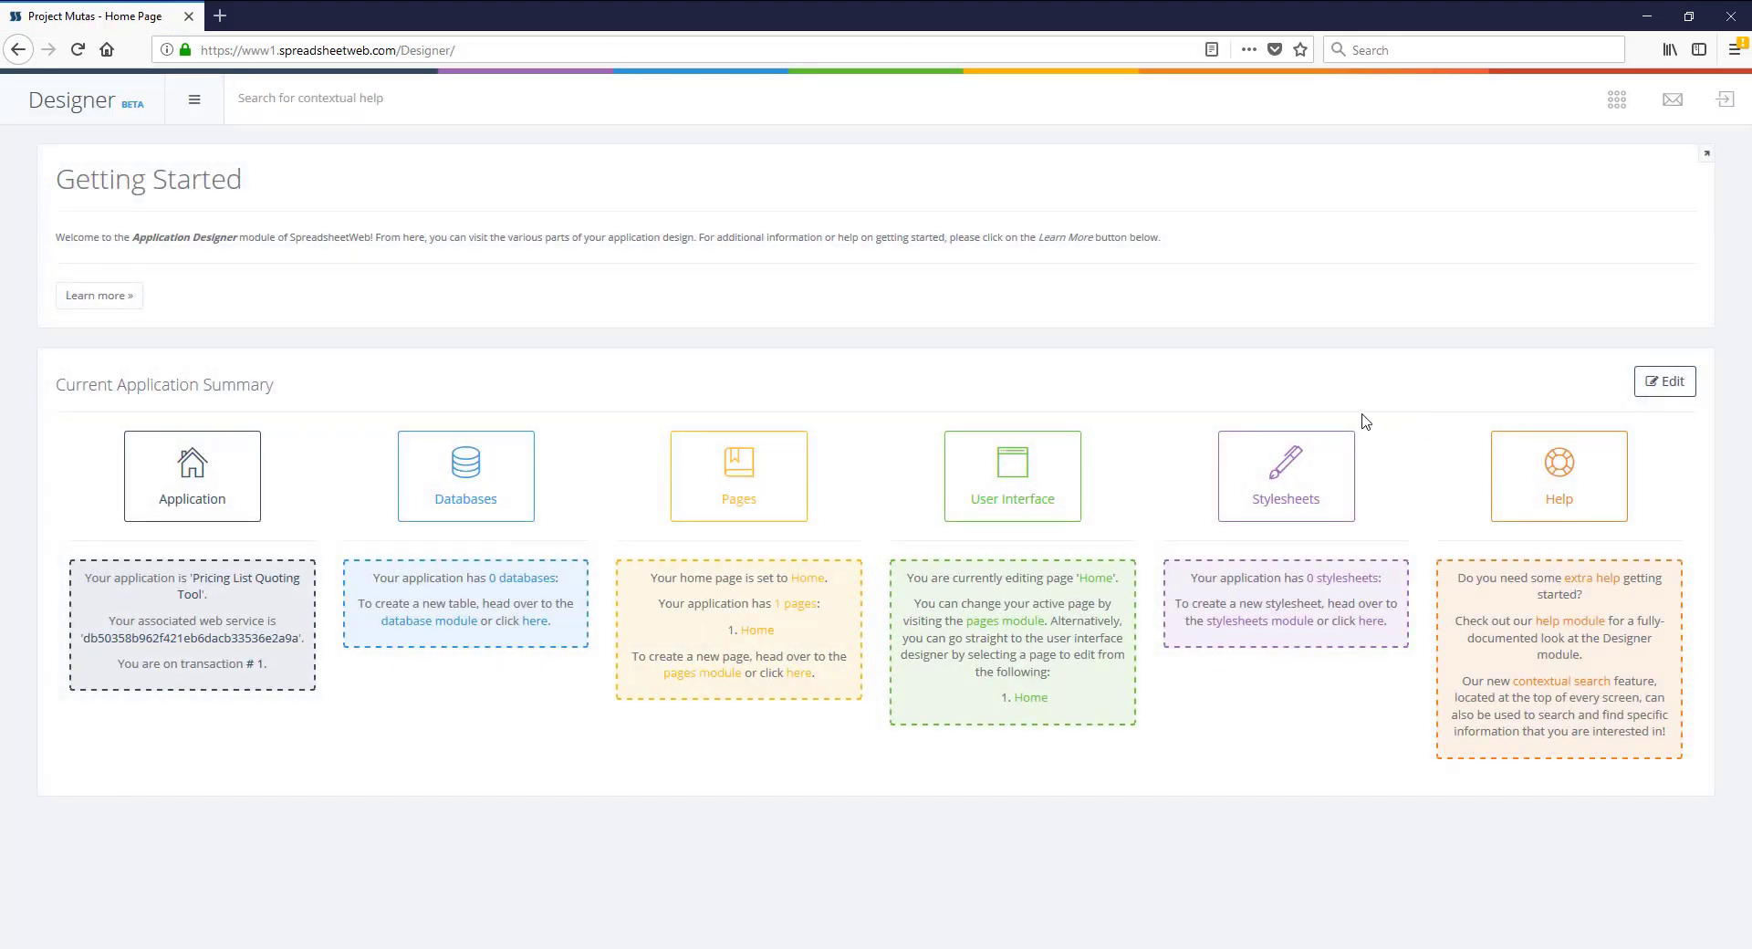
left_click(1044, 481)
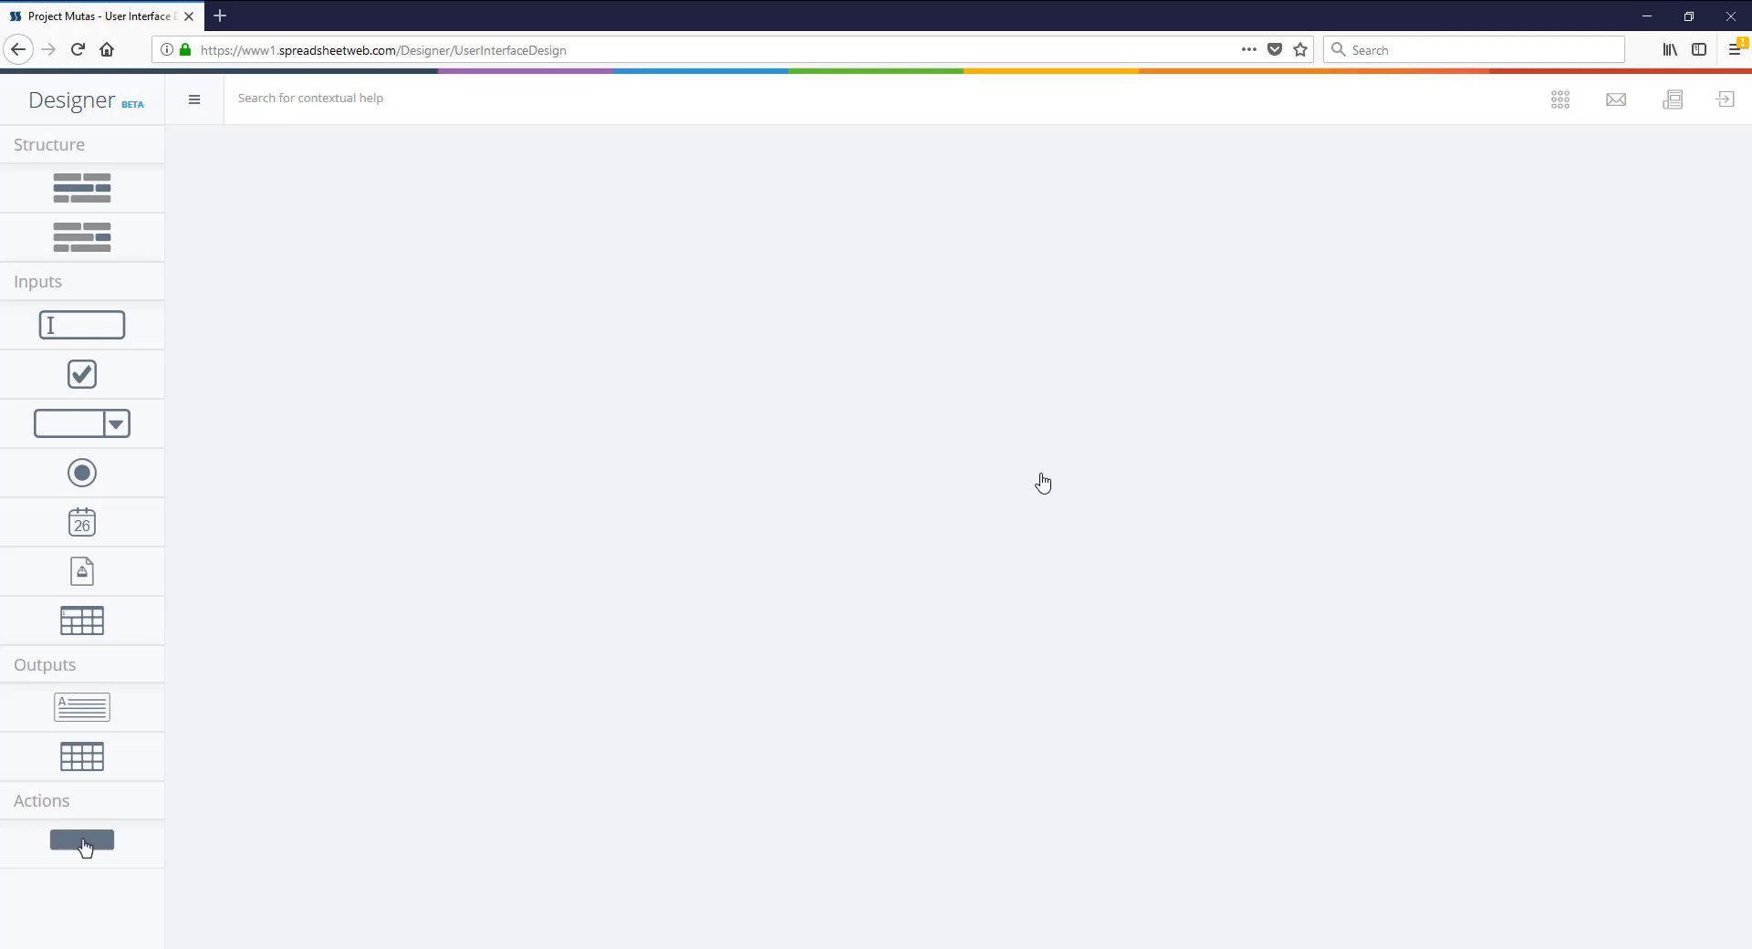
Add a layout row with a dropdown input to the empty canvas.
left_click_drag(139, 185, 473, 229)
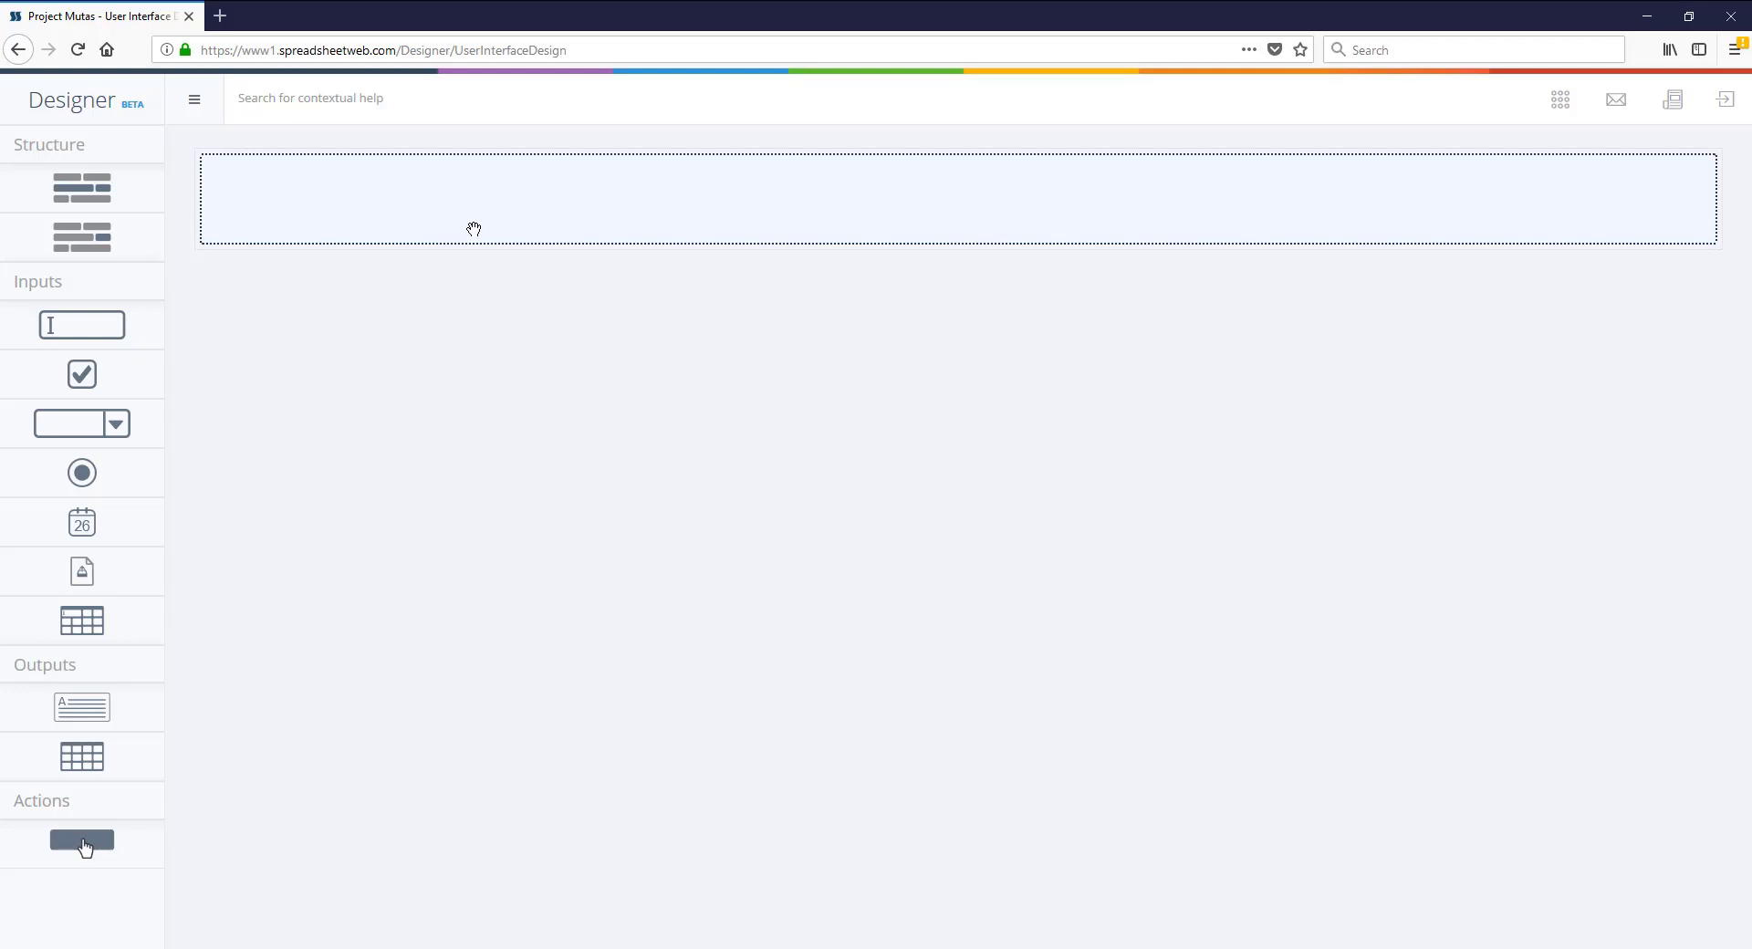
left_click_drag(82, 423, 457, 203)
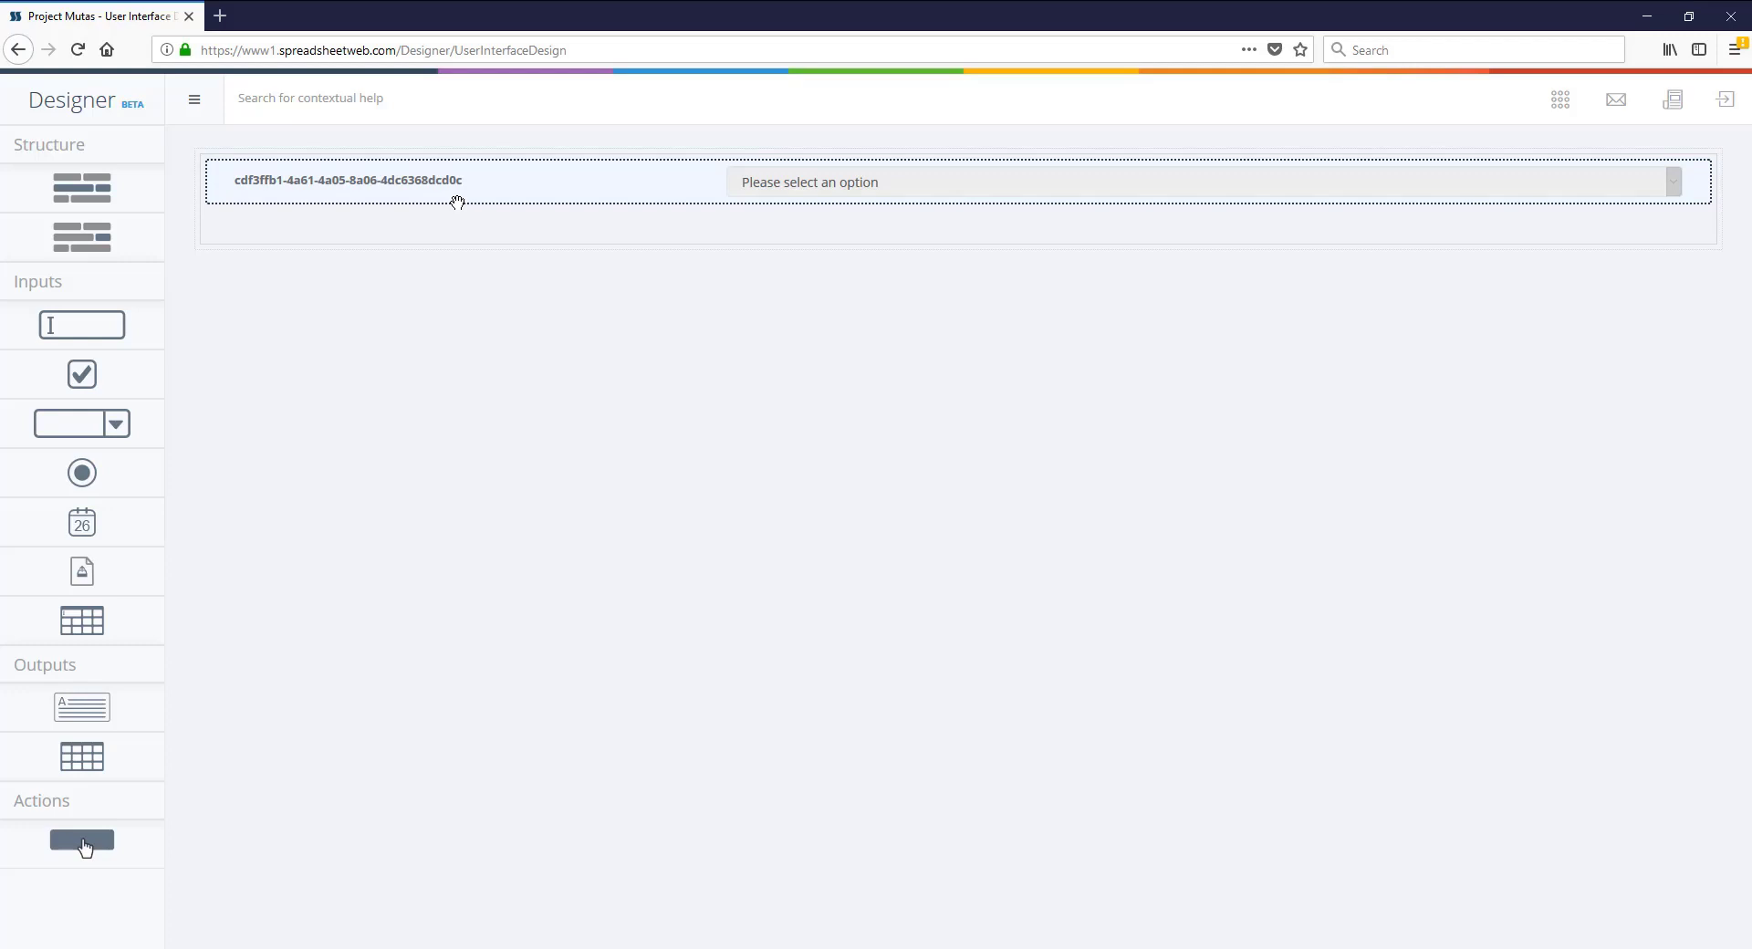
left_click(457, 203)
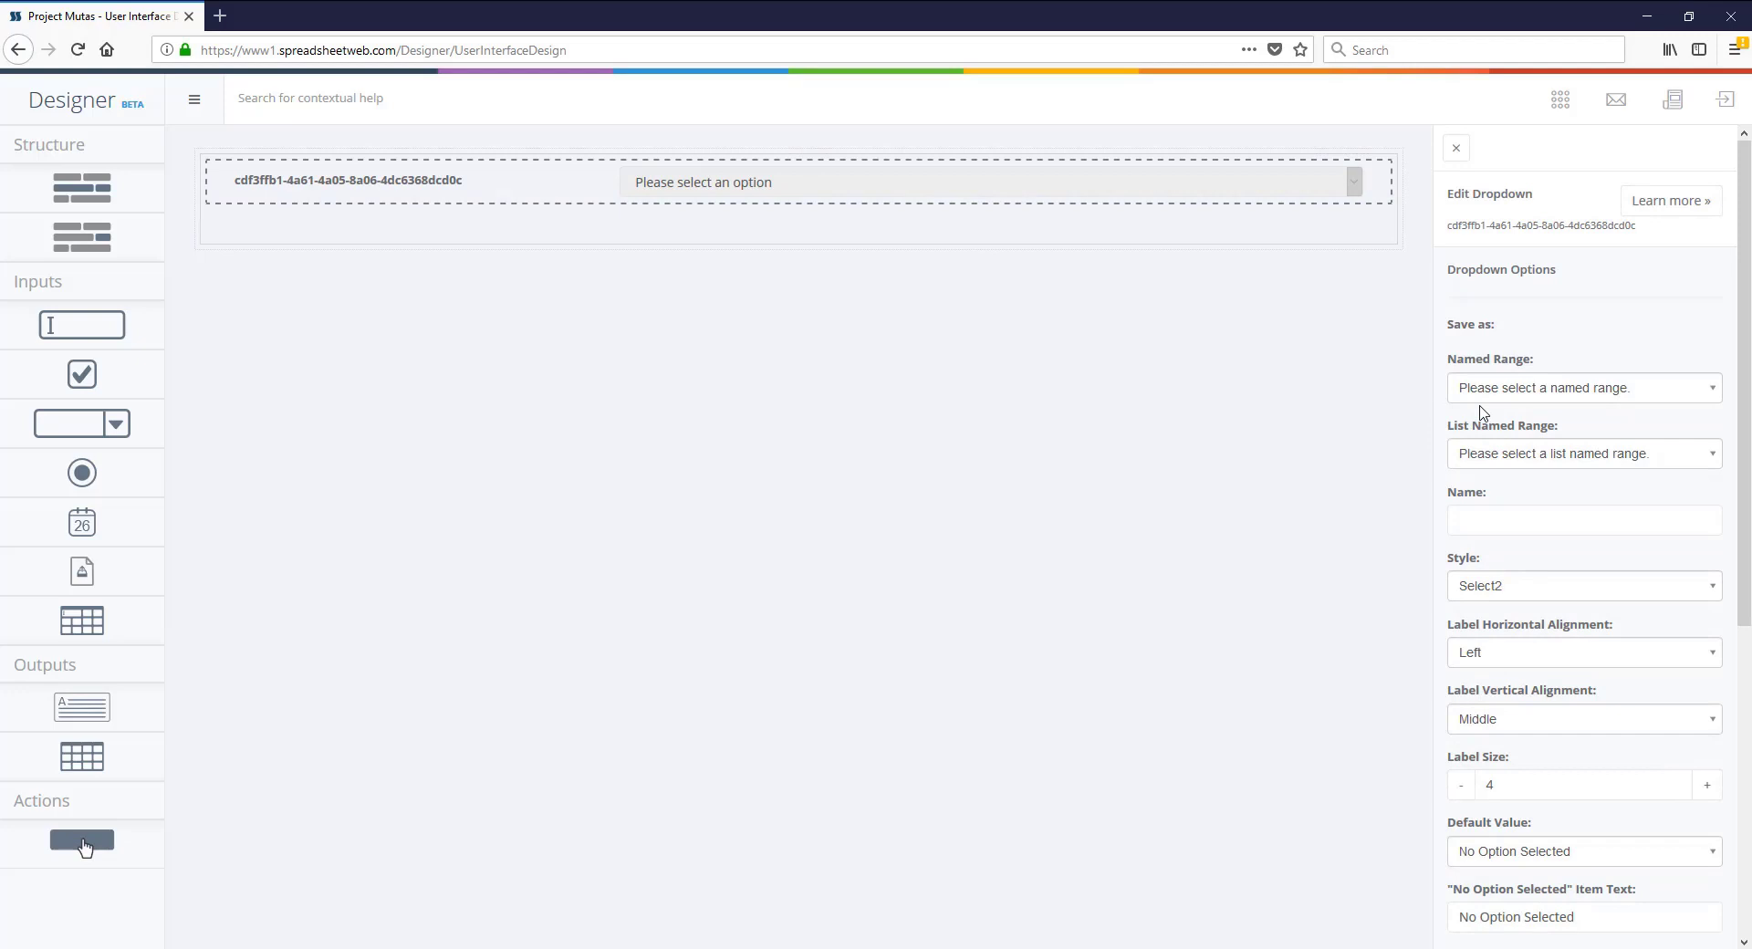
Bind the dropdown to the Description range with DescriptionList options, labelled Description.
left_click(1491, 394)
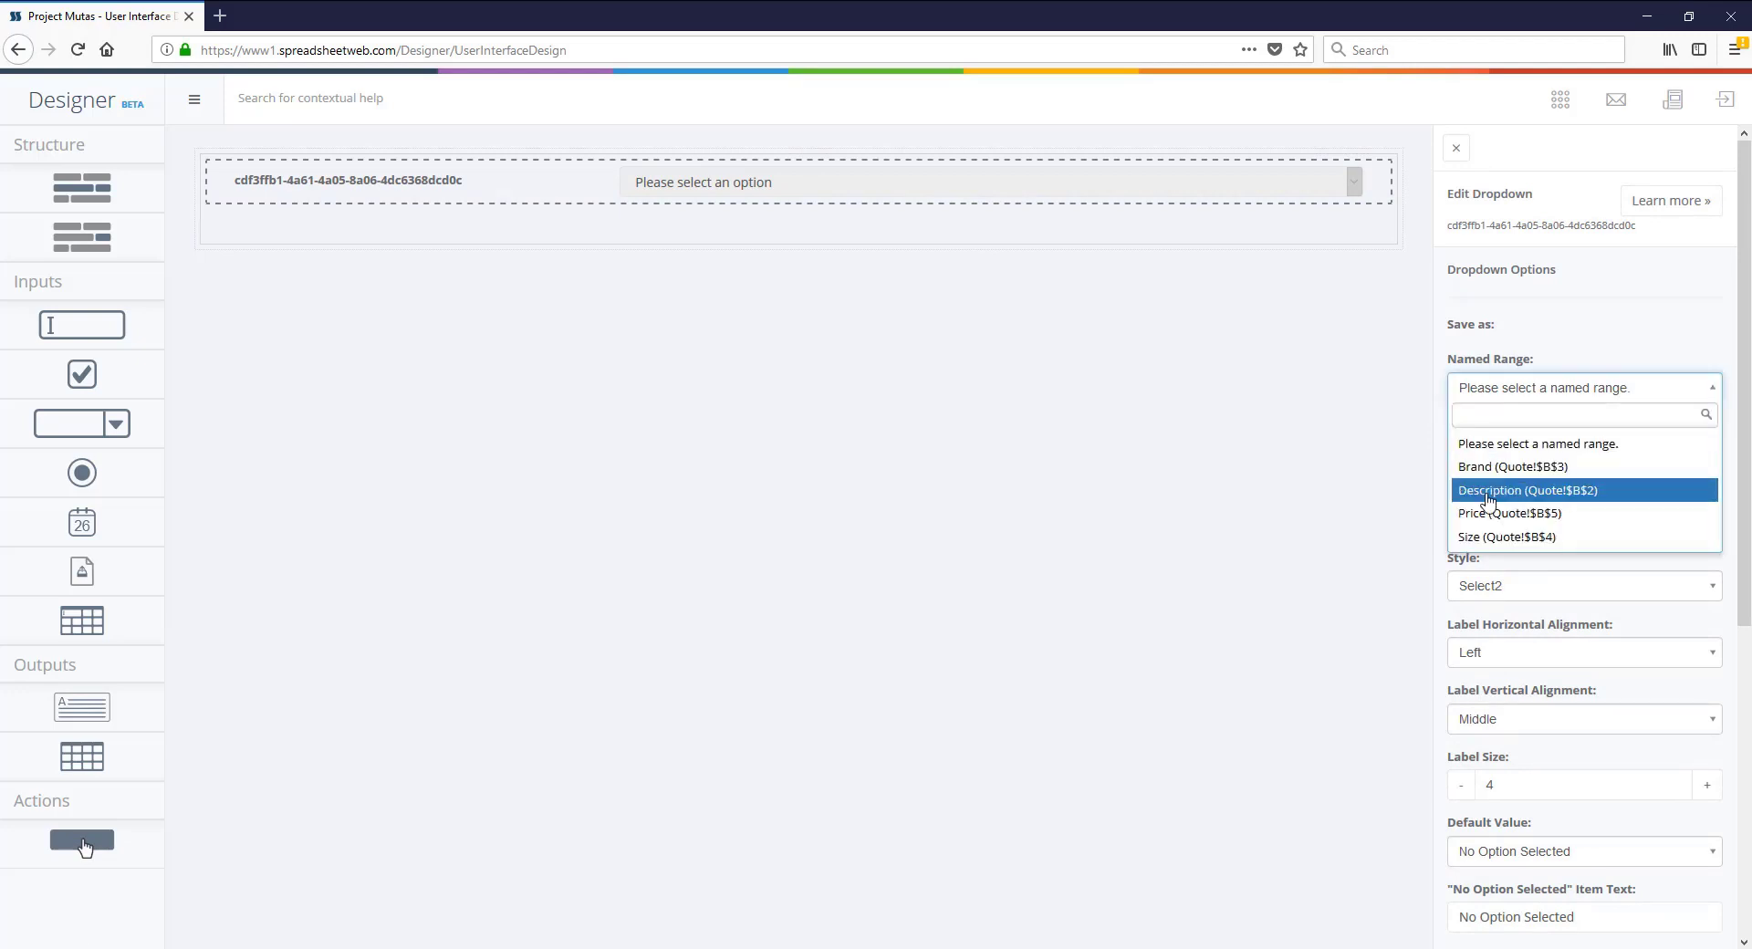
left_click(1487, 493)
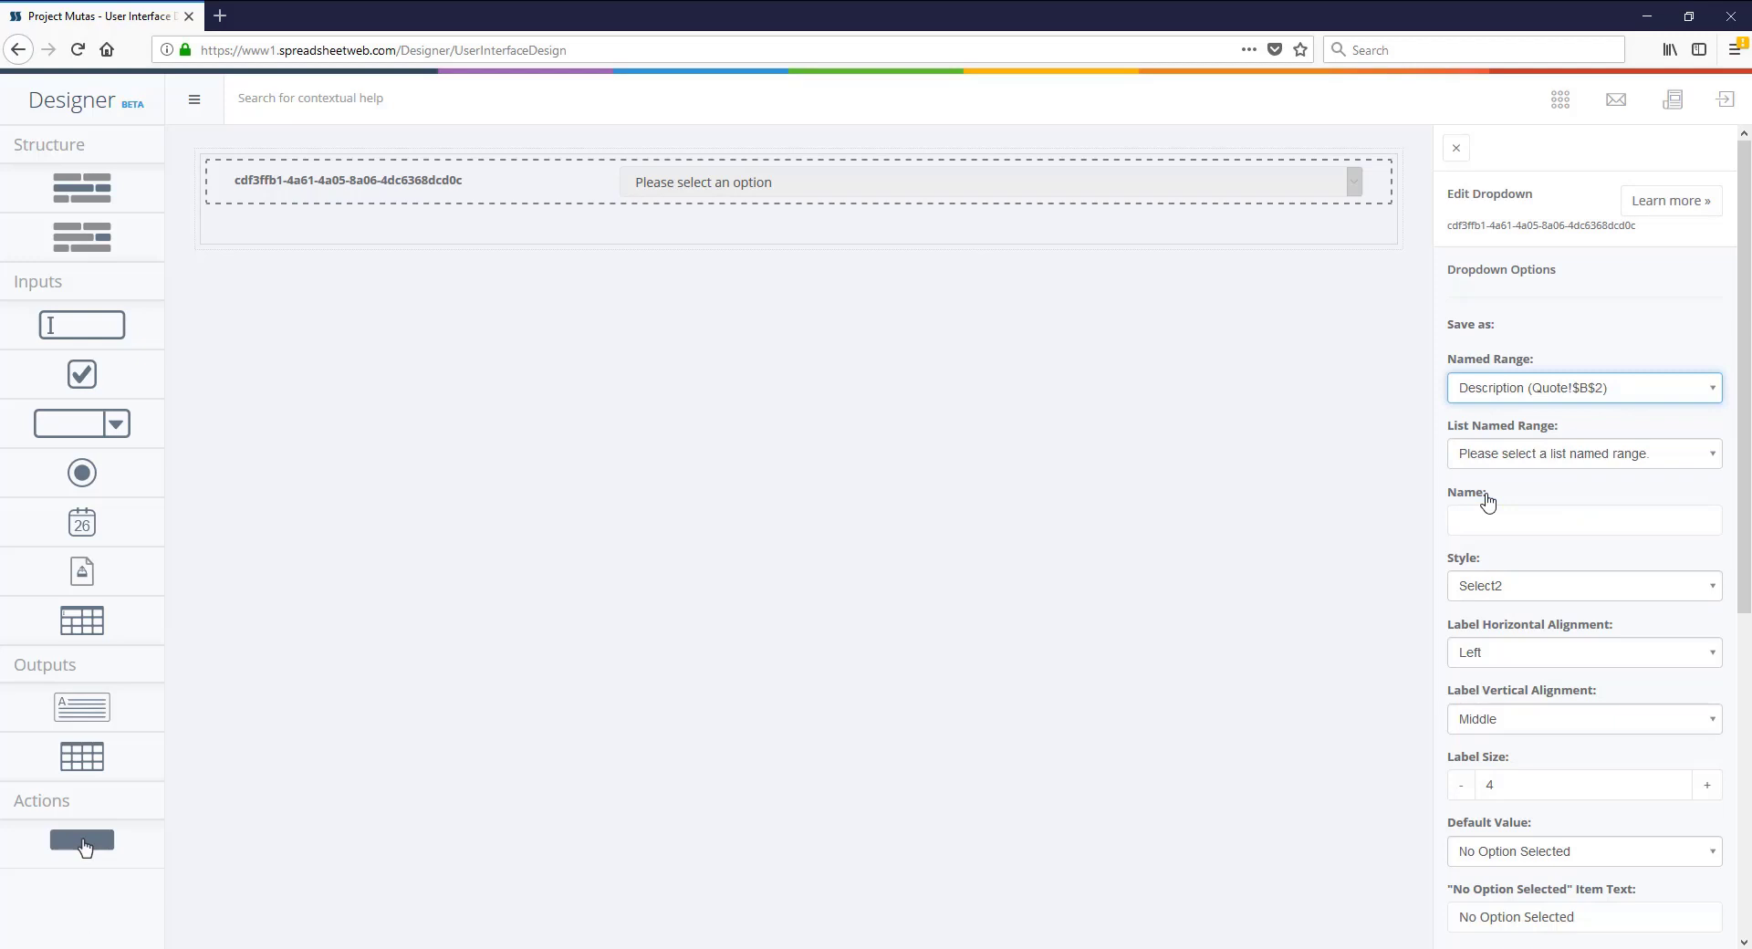
left_click(1519, 464)
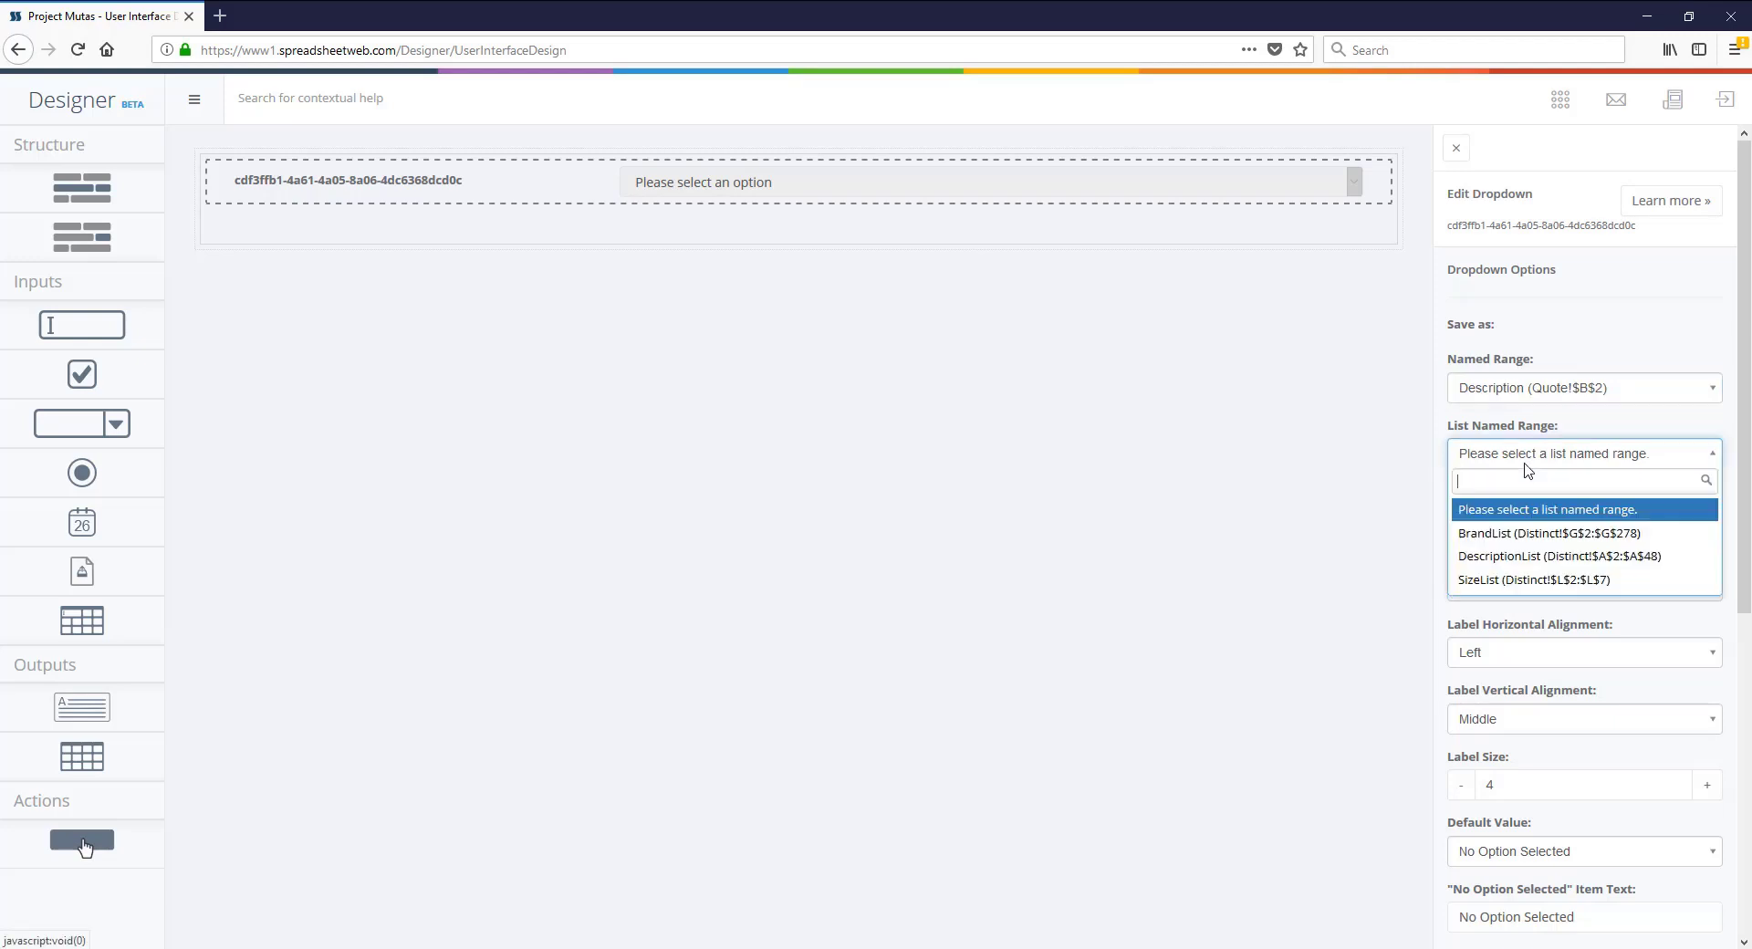
left_click(1506, 557)
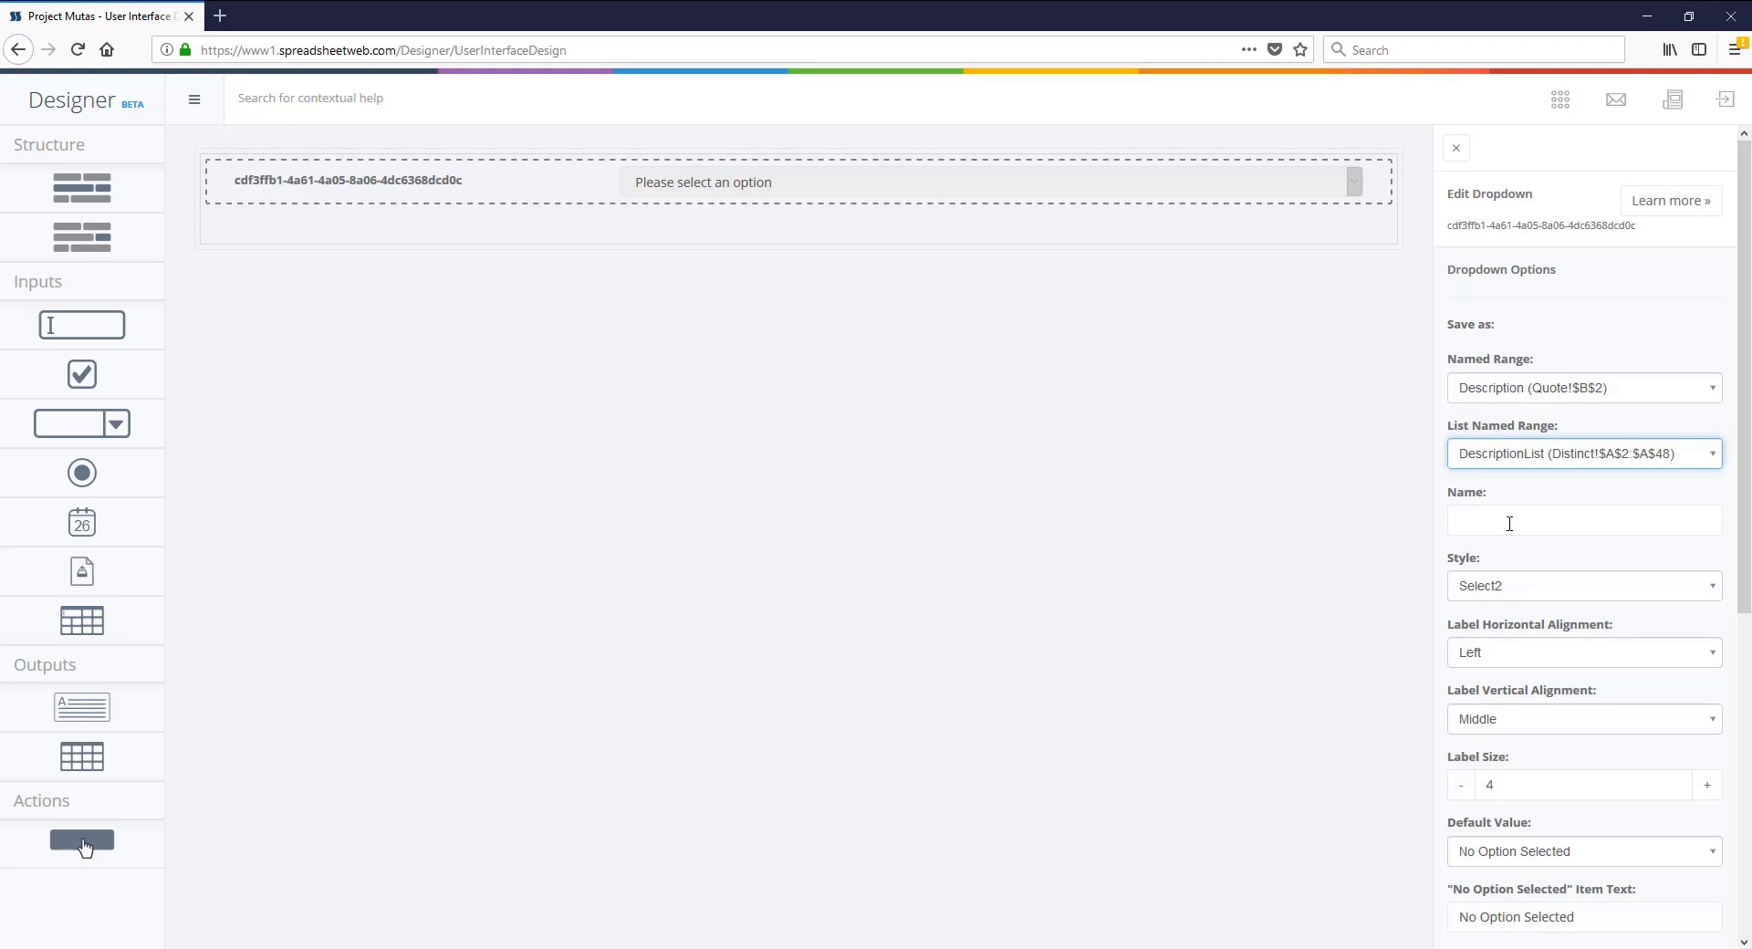
left_click(1509, 523)
type("Description")
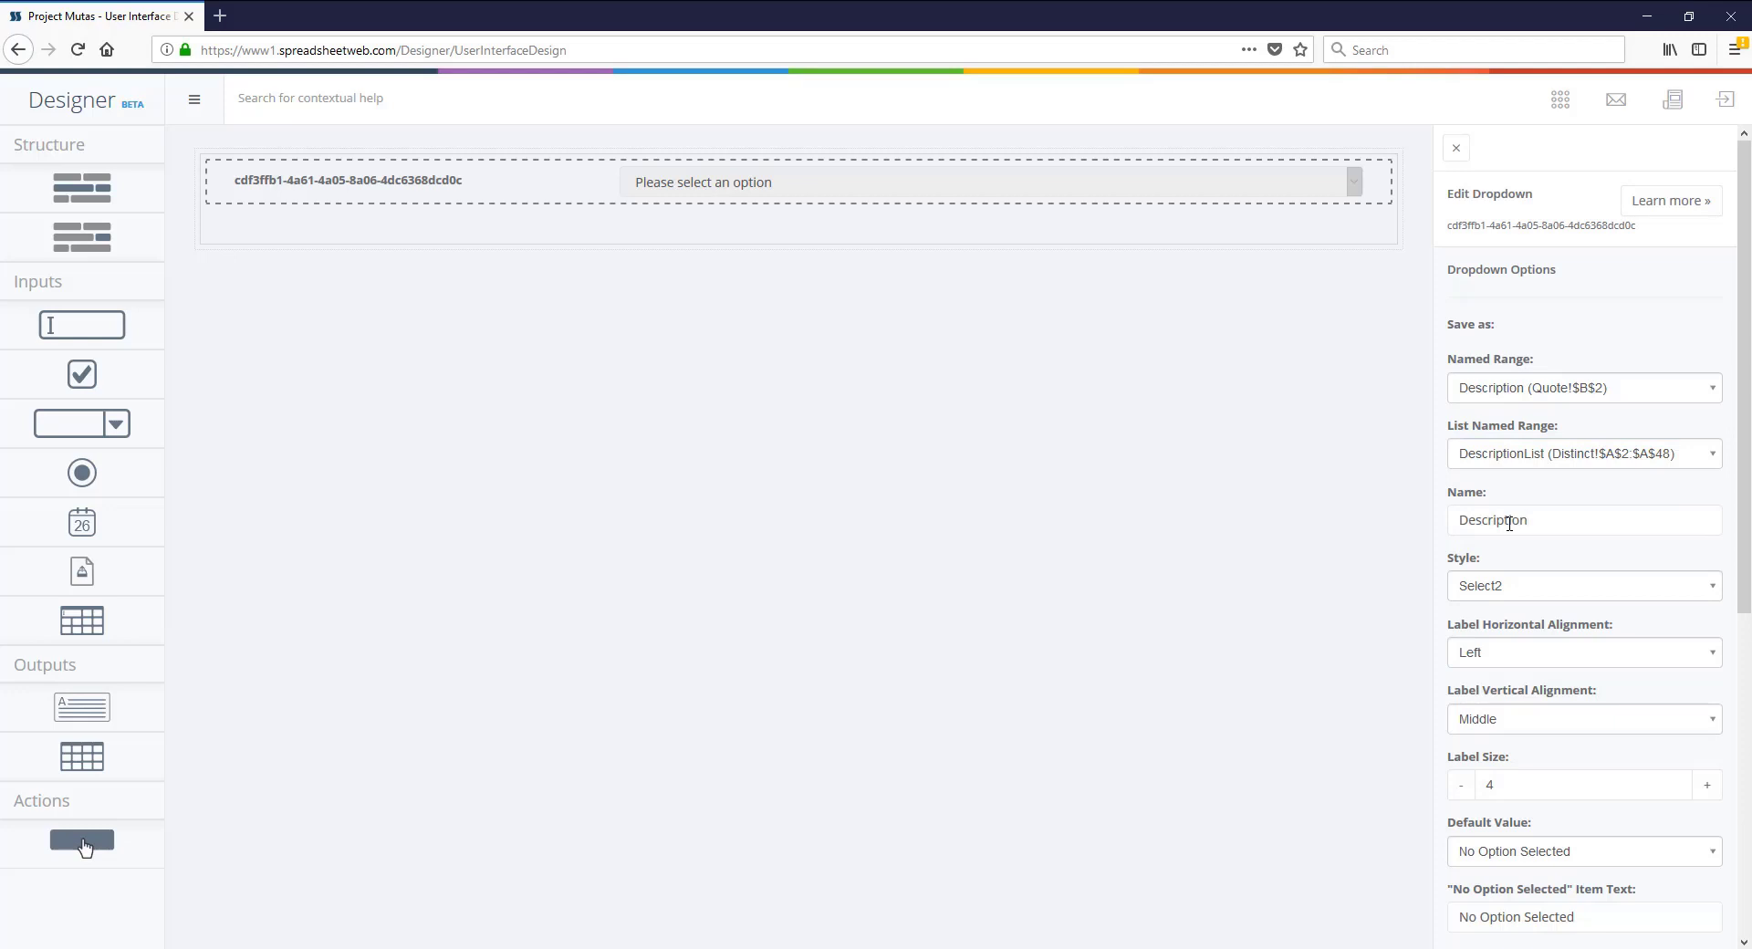
scroll(1510, 523, "down", 6)
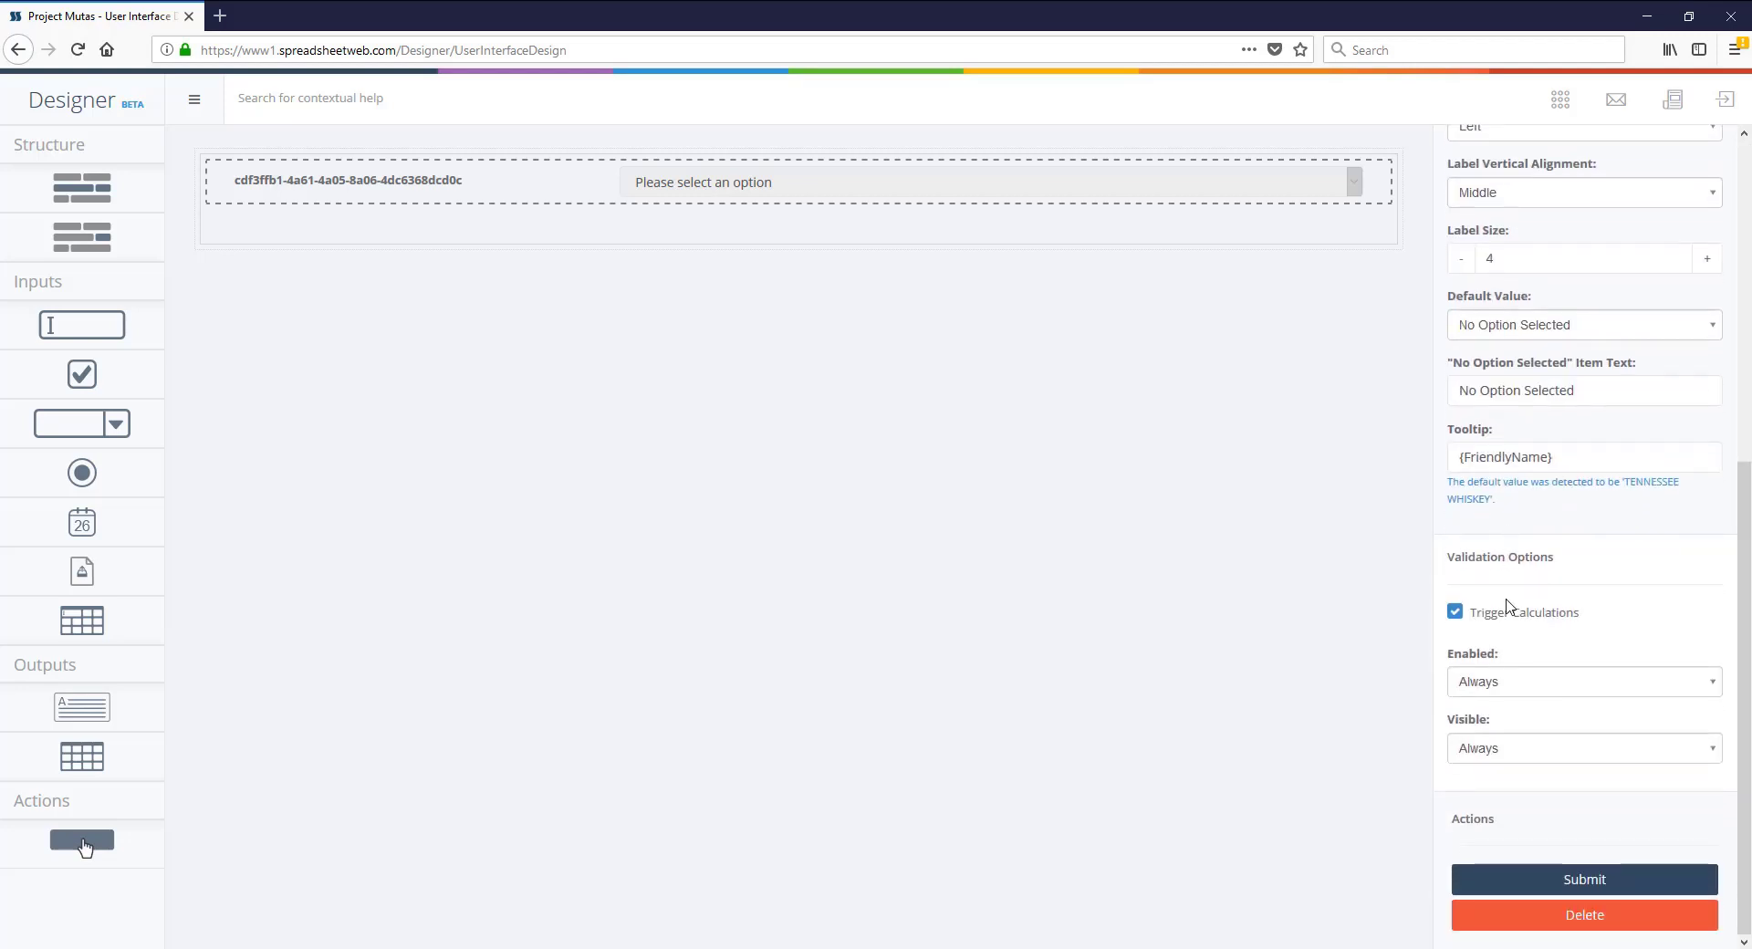
left_click(1511, 878)
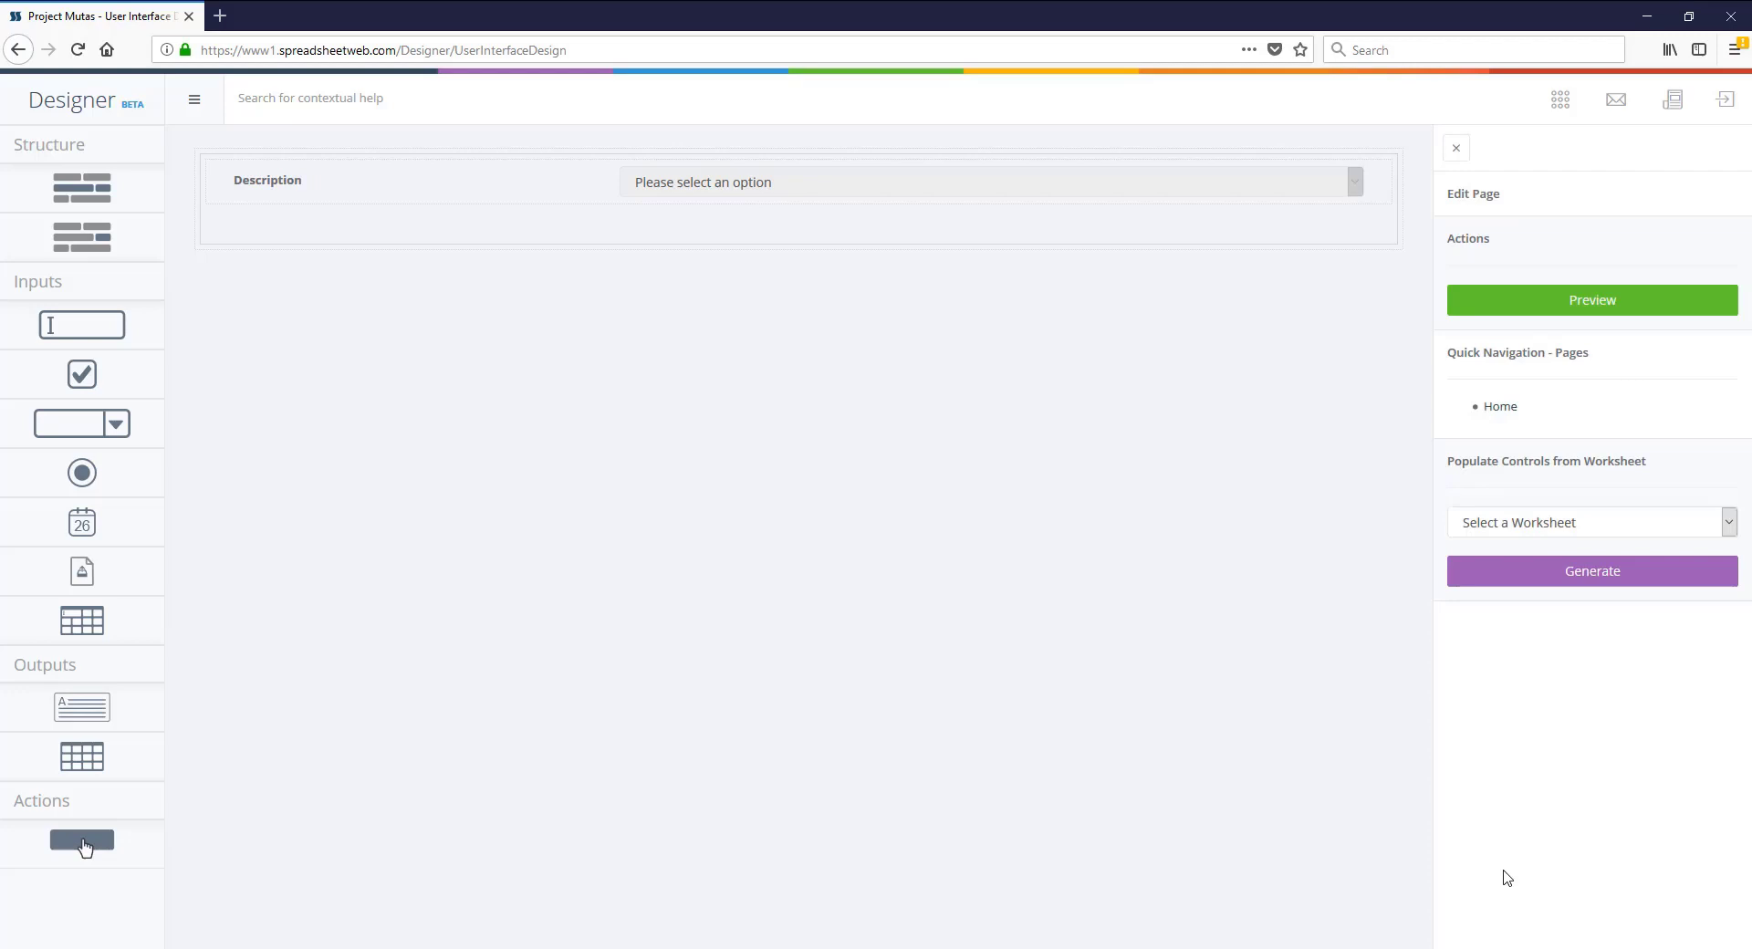
Add a Brand dropdown saving to the Brand range with options from BrandList.
left_click_drag(81, 424, 449, 239)
left_click(1536, 390)
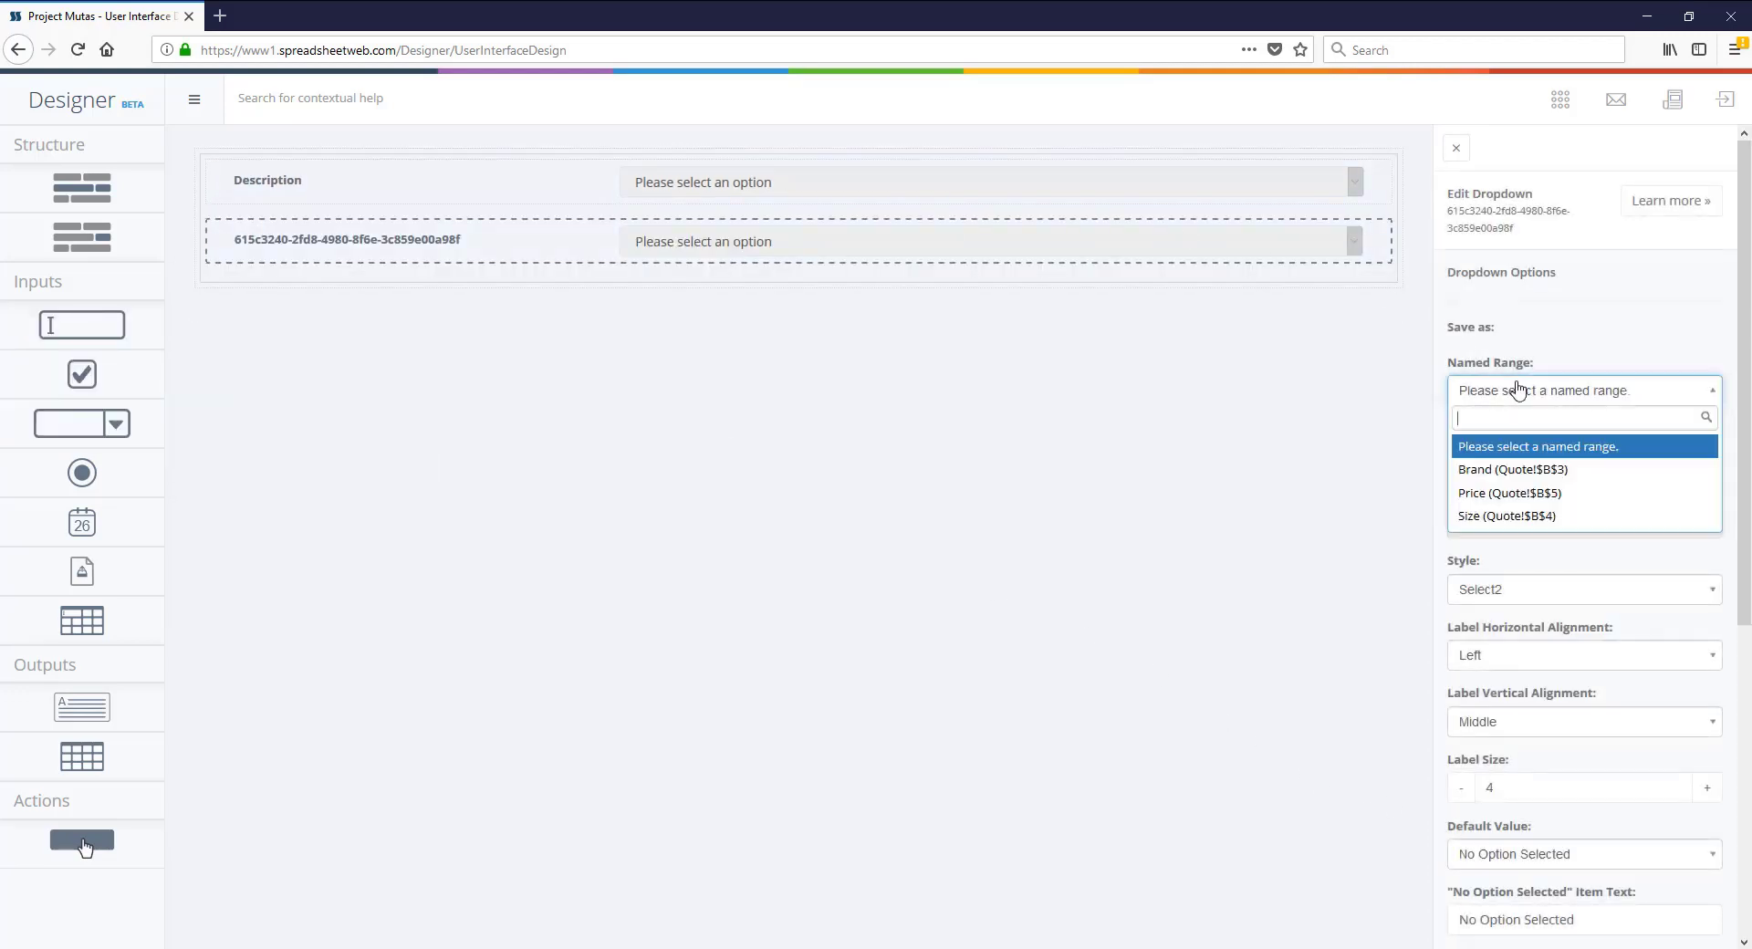
left_click(1537, 469)
left_click(1537, 456)
left_click(1536, 539)
left_click(1536, 530)
type("Bra")
scroll(1536, 529, "down", 5)
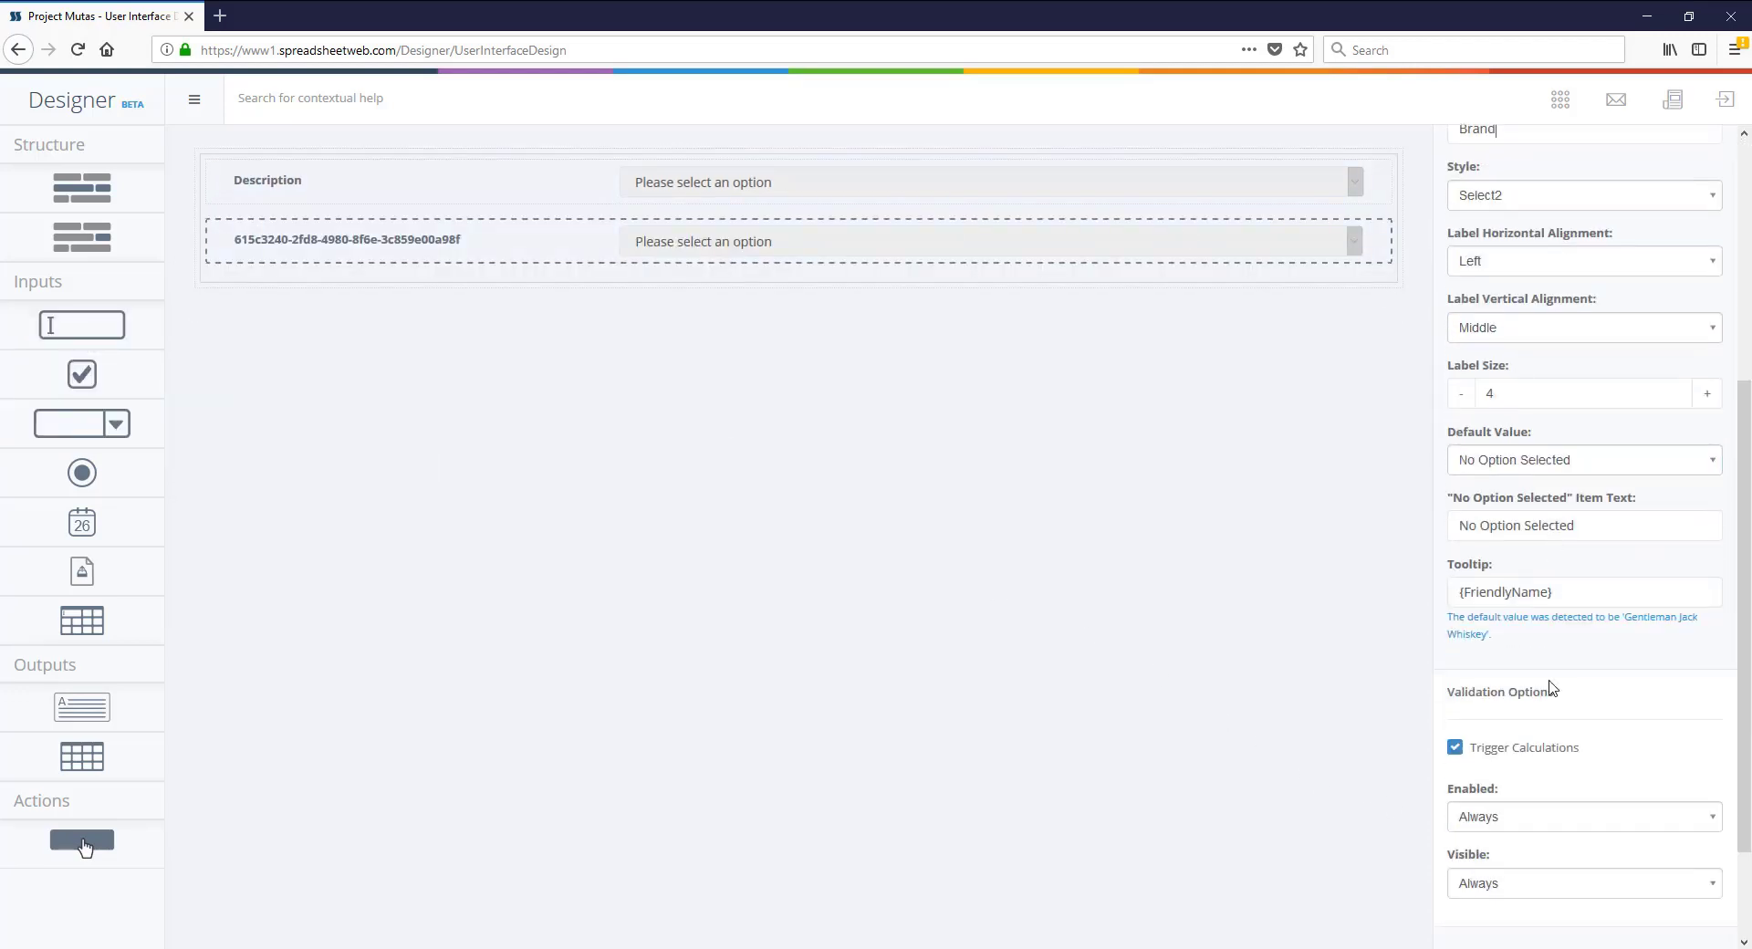
left_click(1533, 879)
Add a Size dropdown saving to the Size range with options from SizeList.
left_click_drag(81, 423, 552, 274)
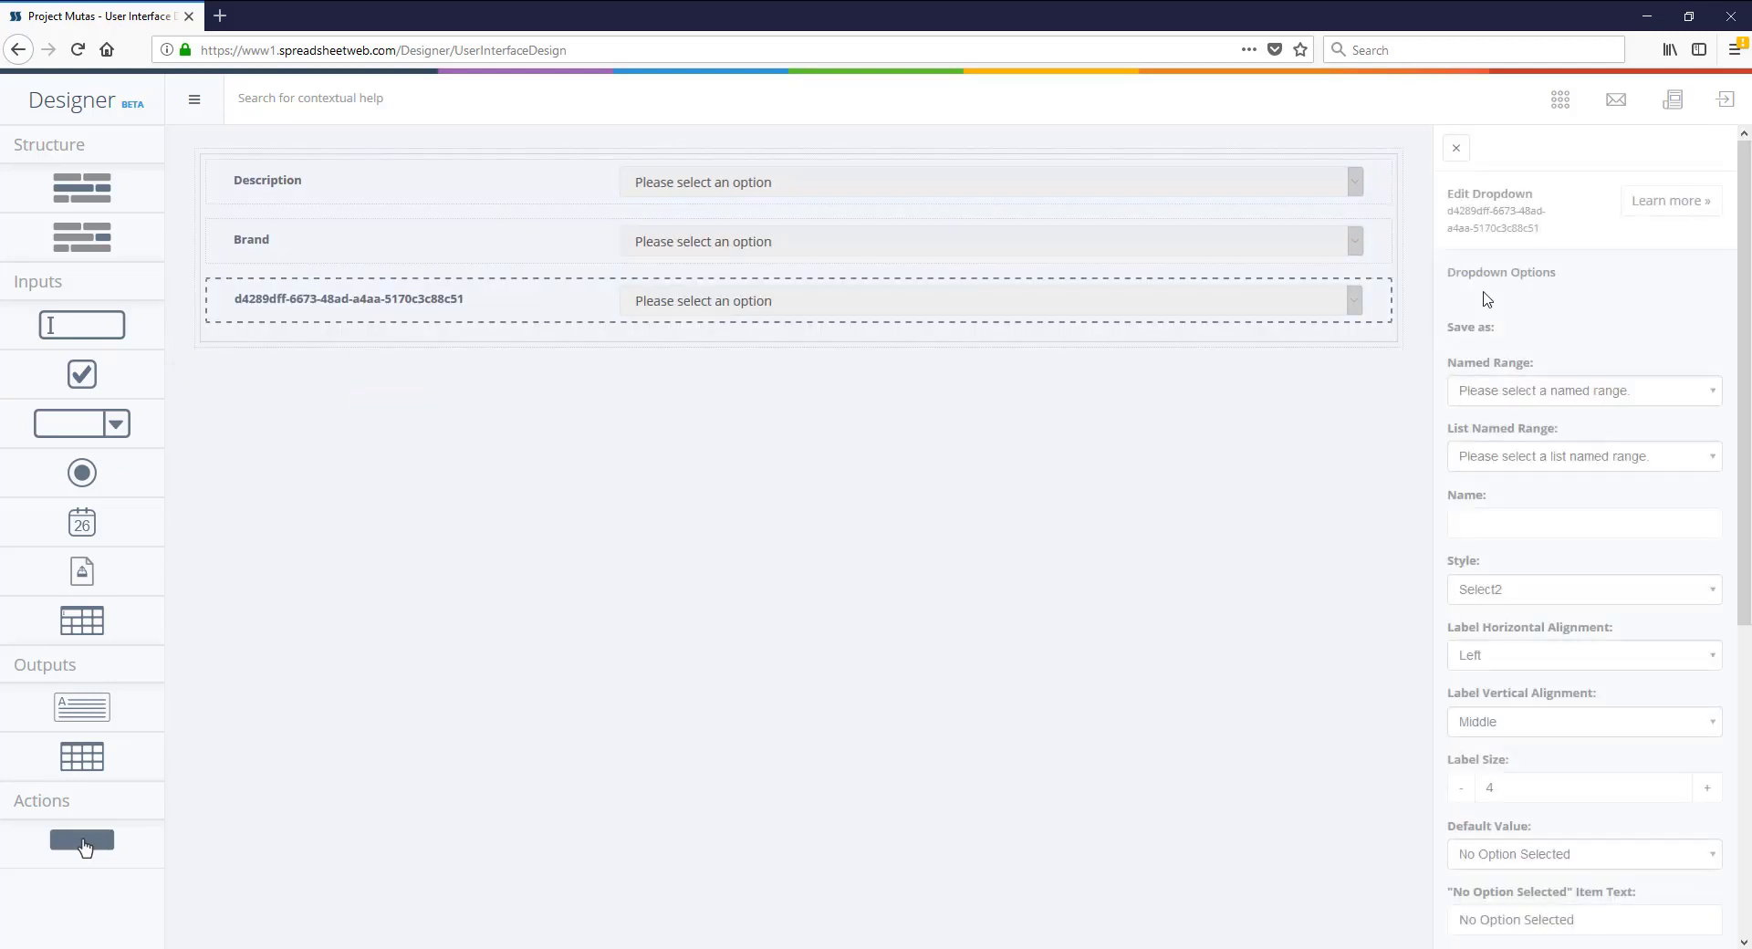
left_click(1537, 391)
left_click(1536, 489)
left_click(1537, 457)
left_click(1537, 560)
left_click(1564, 520)
type("Size")
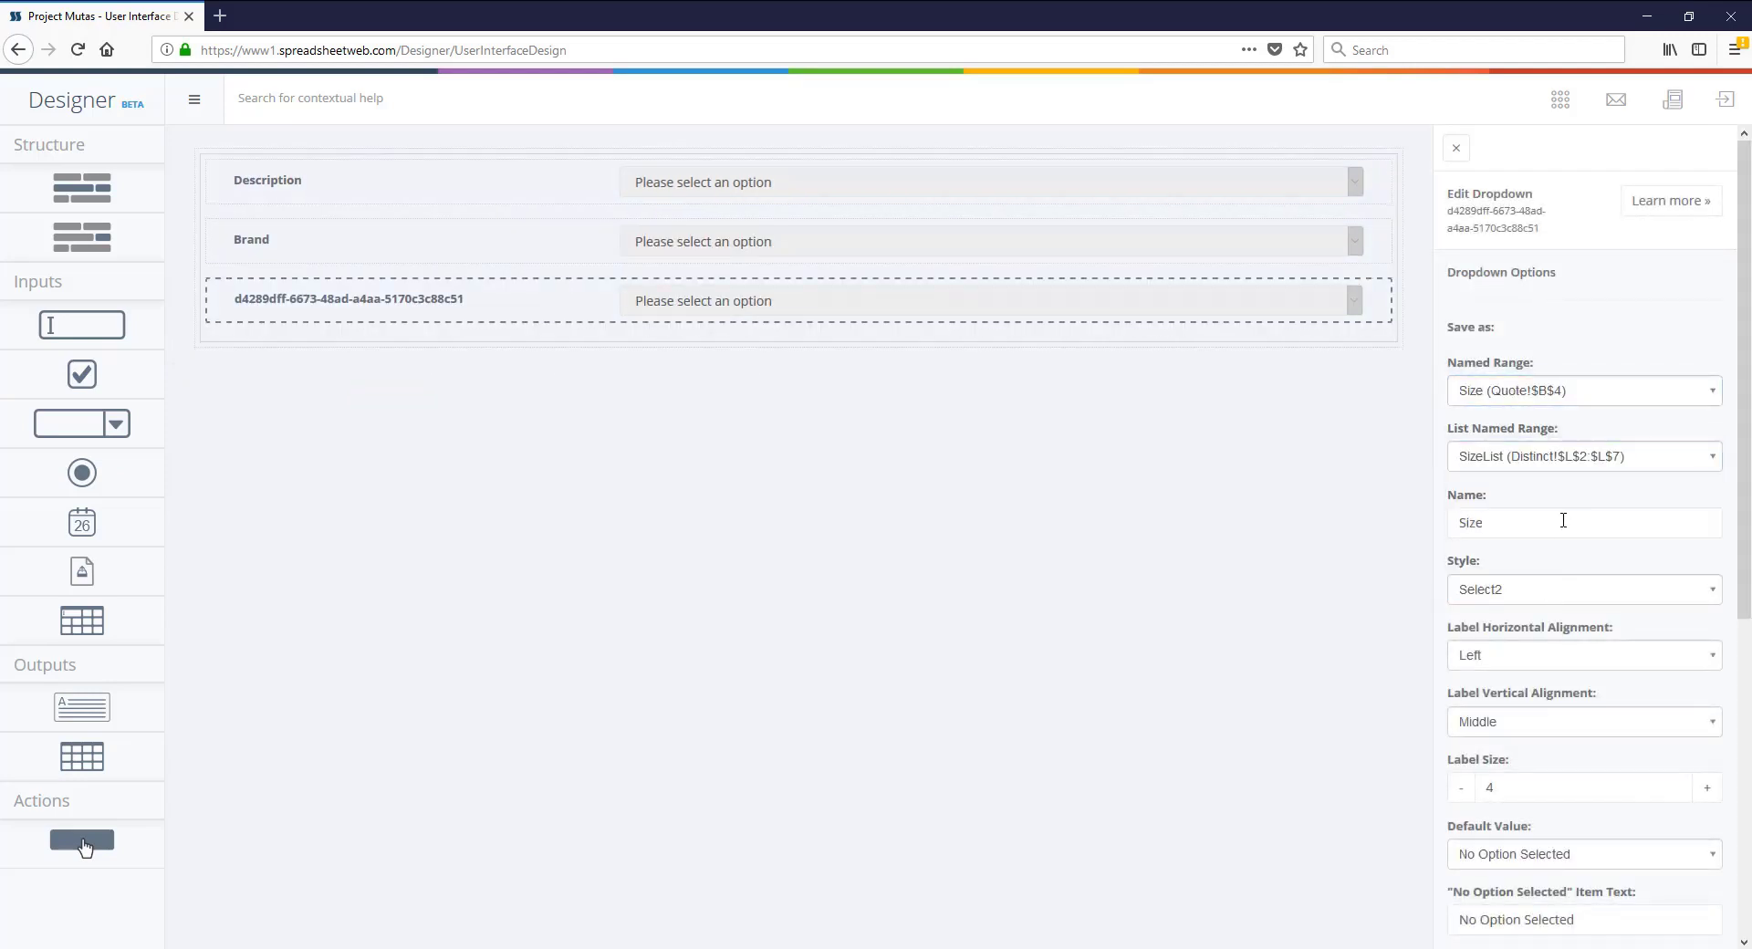
scroll(1563, 520, "down", 5)
left_click(1557, 899)
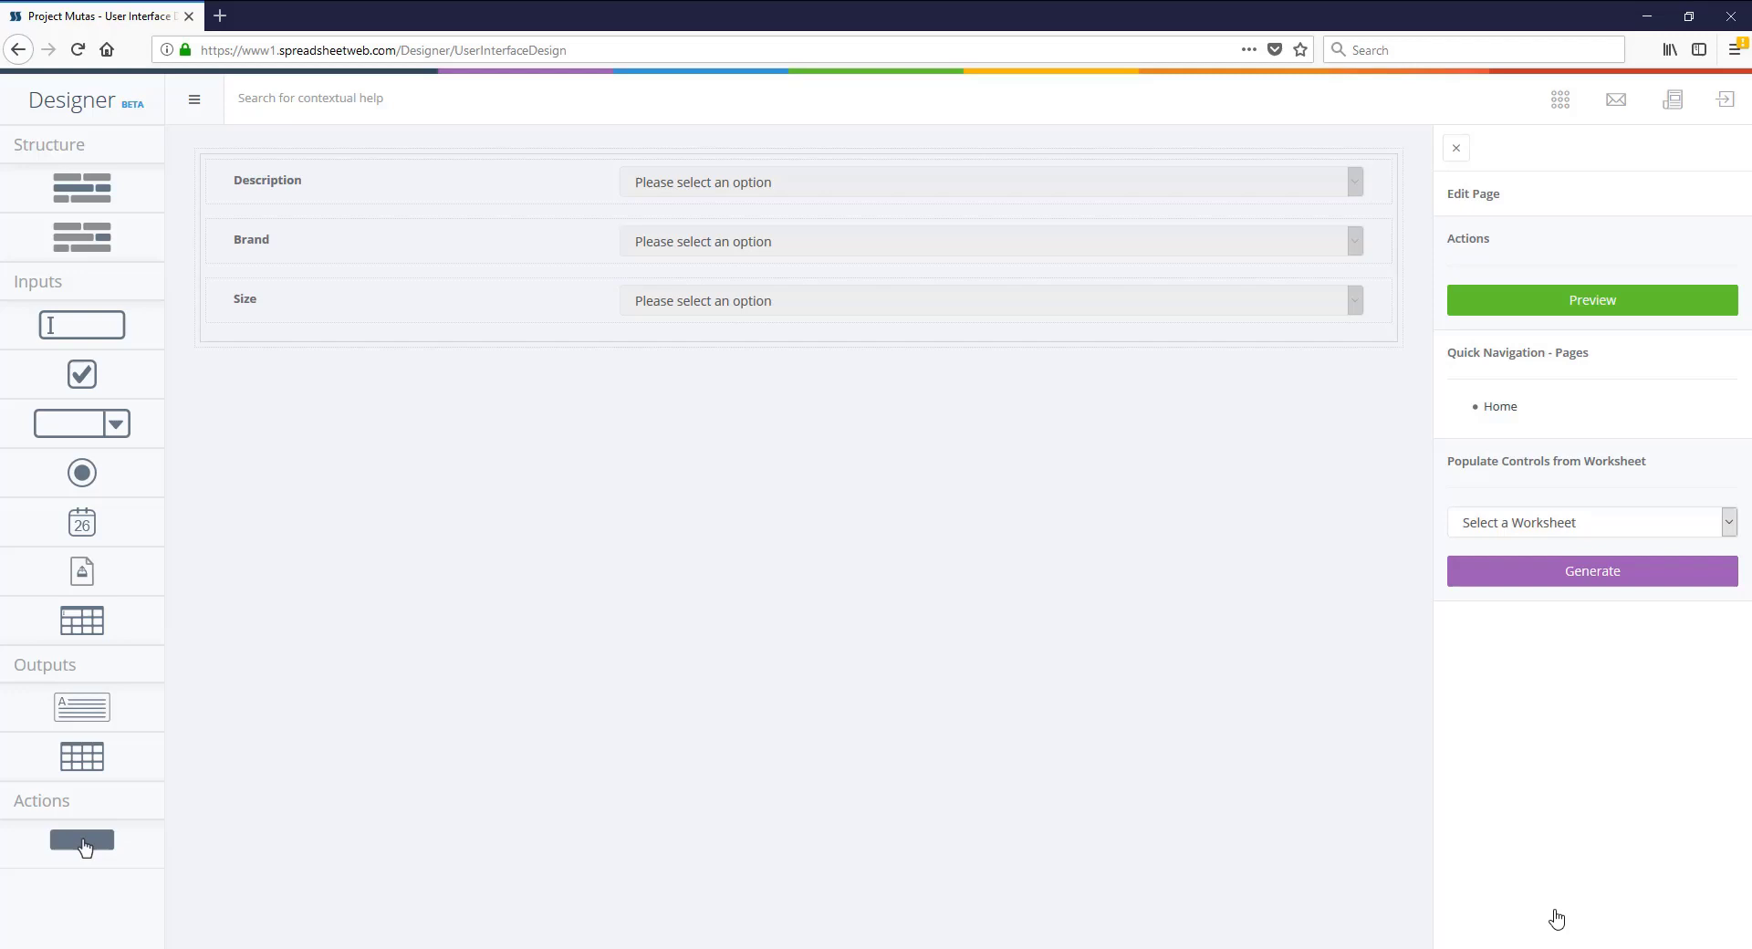
Add a Content block below Size reading 'Product Price: {{Price}}'.
mouse_move(95, 711)
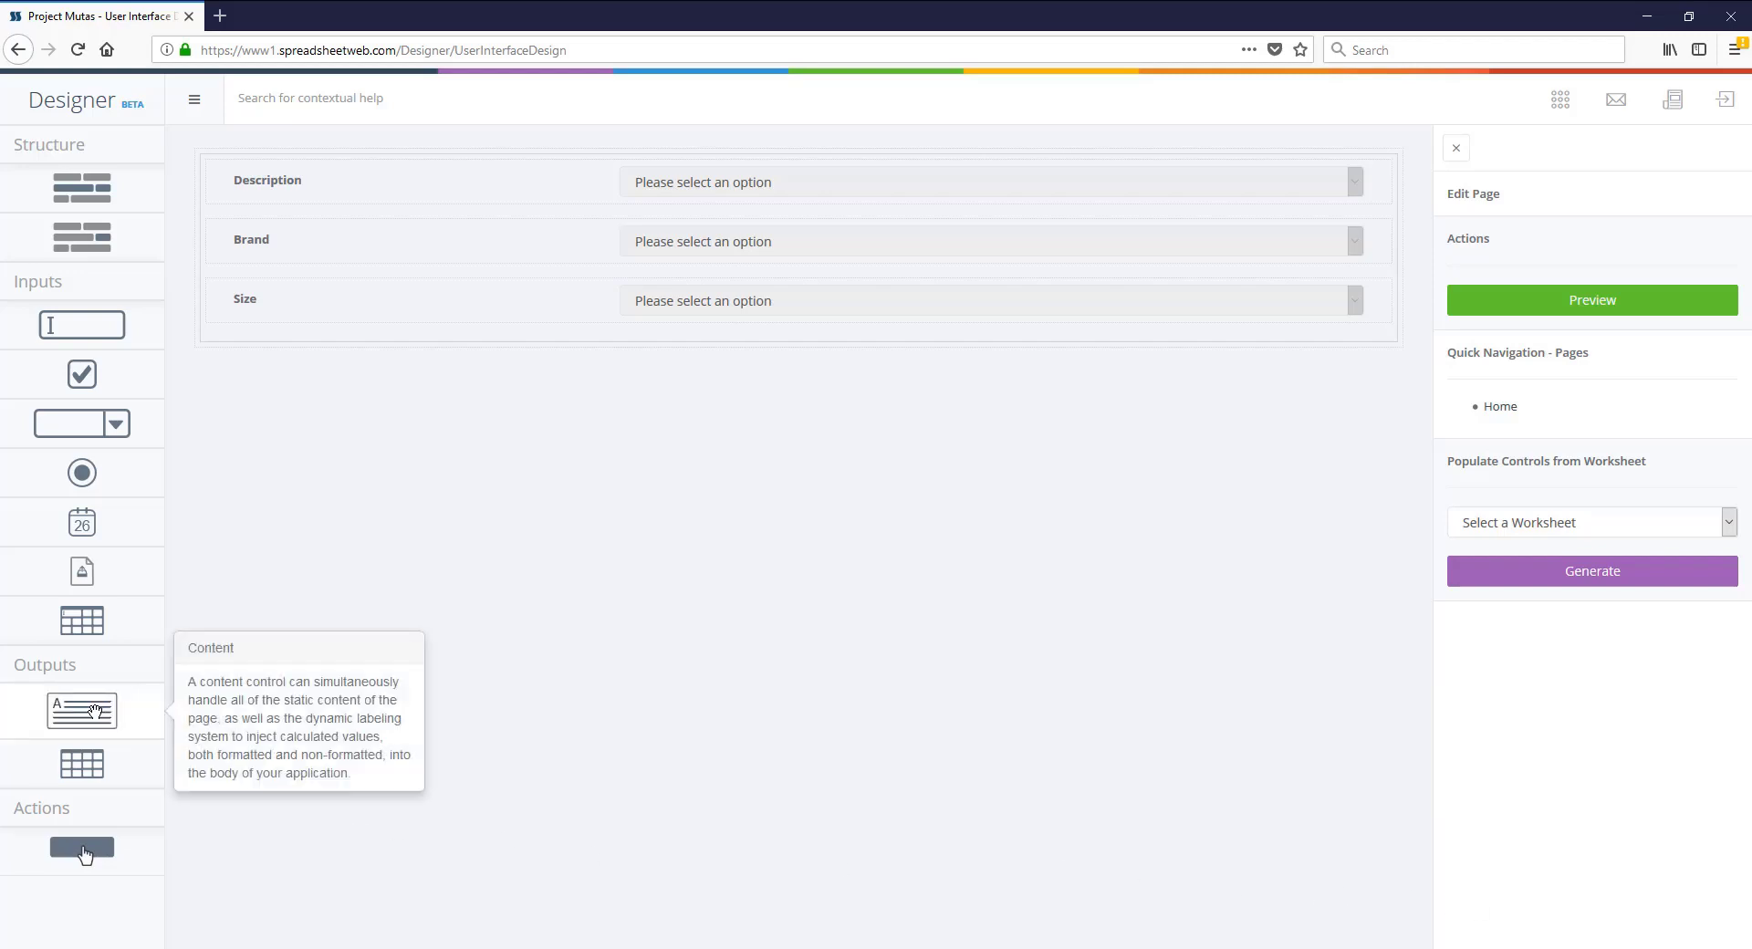
left_click_drag(95, 711, 659, 352)
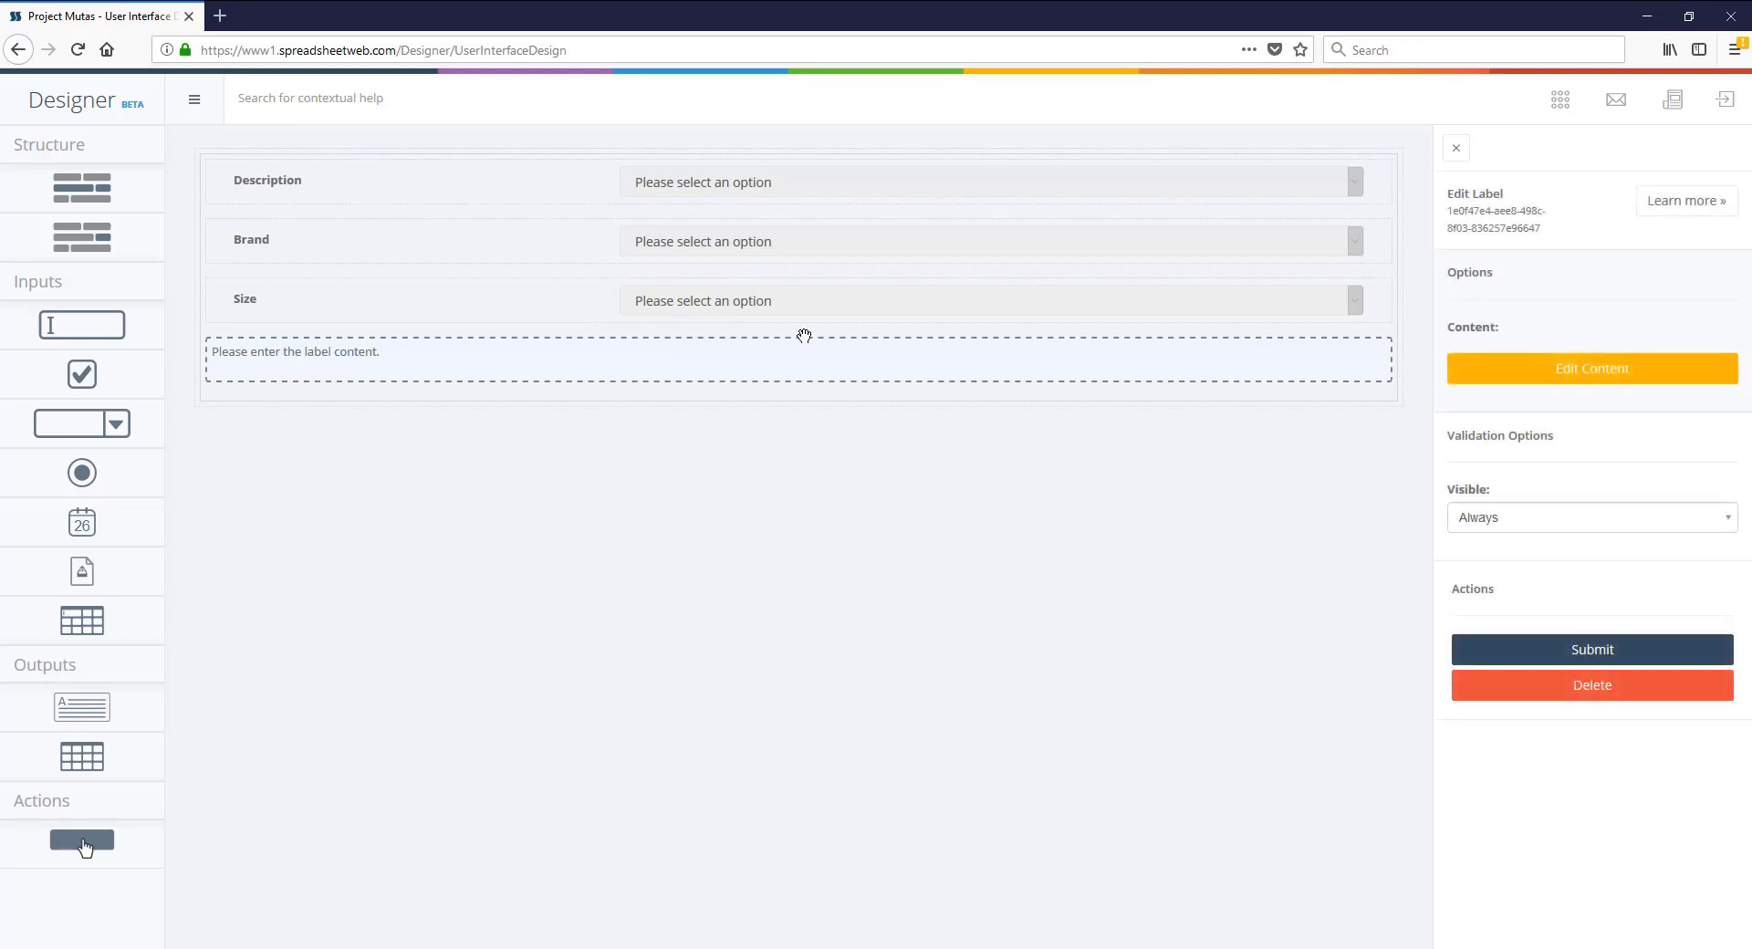
left_click(1479, 372)
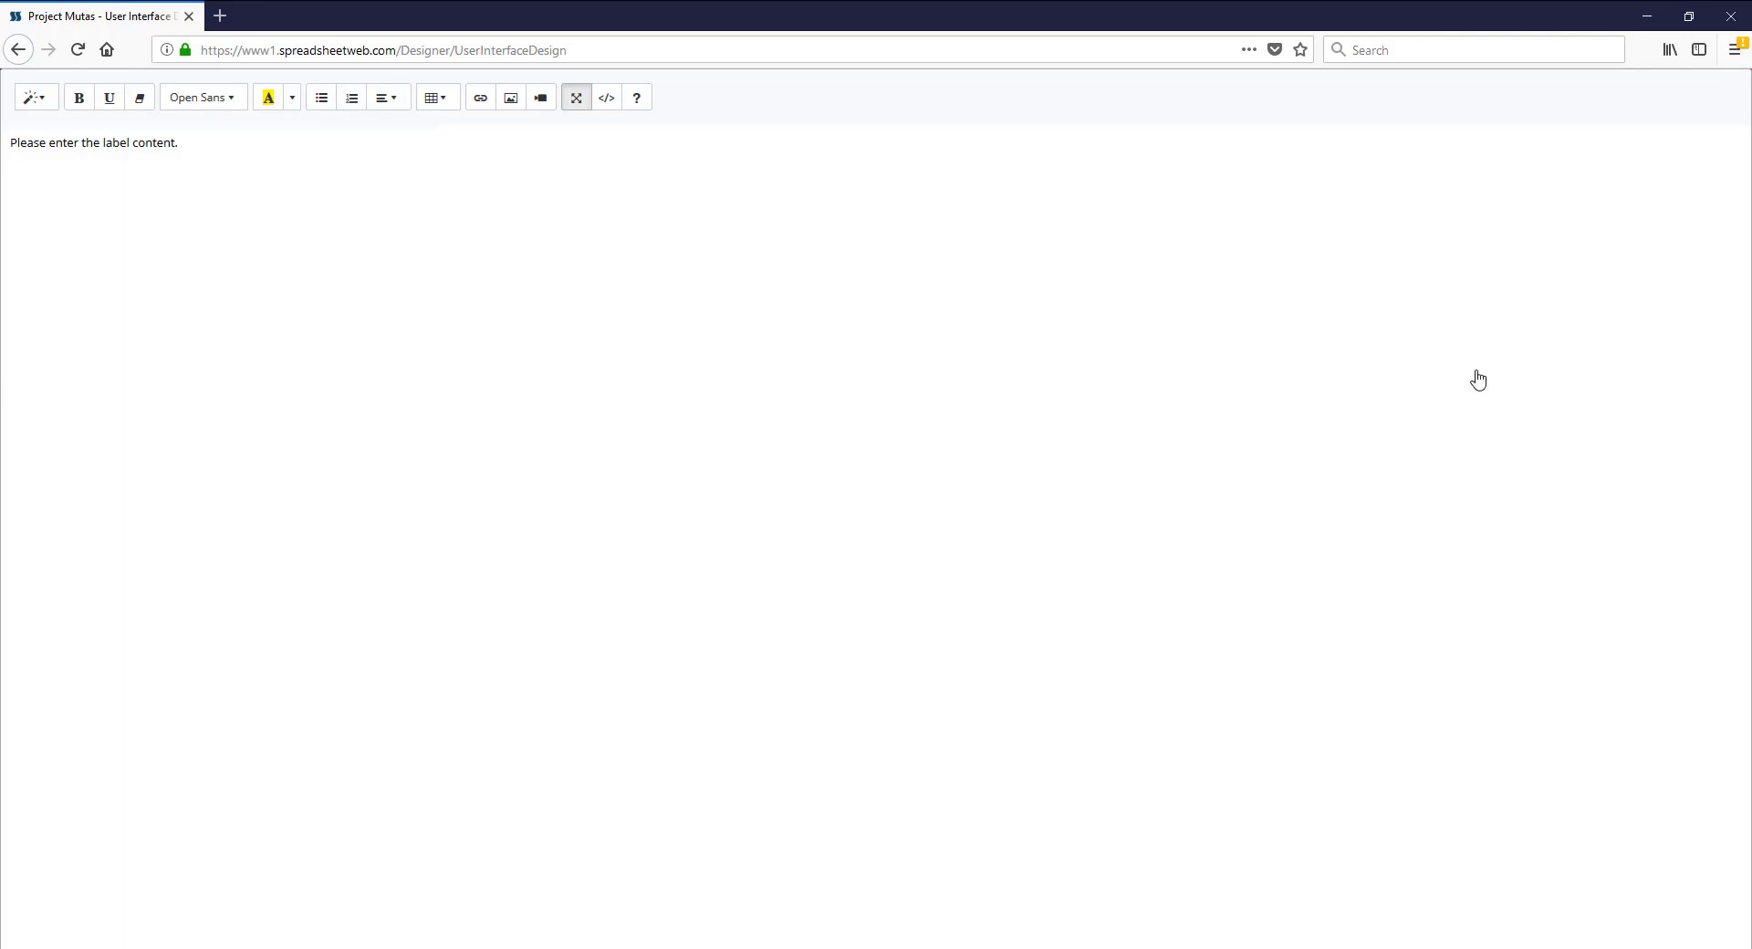
key("ctrl+a")
type("Product Price: {{")
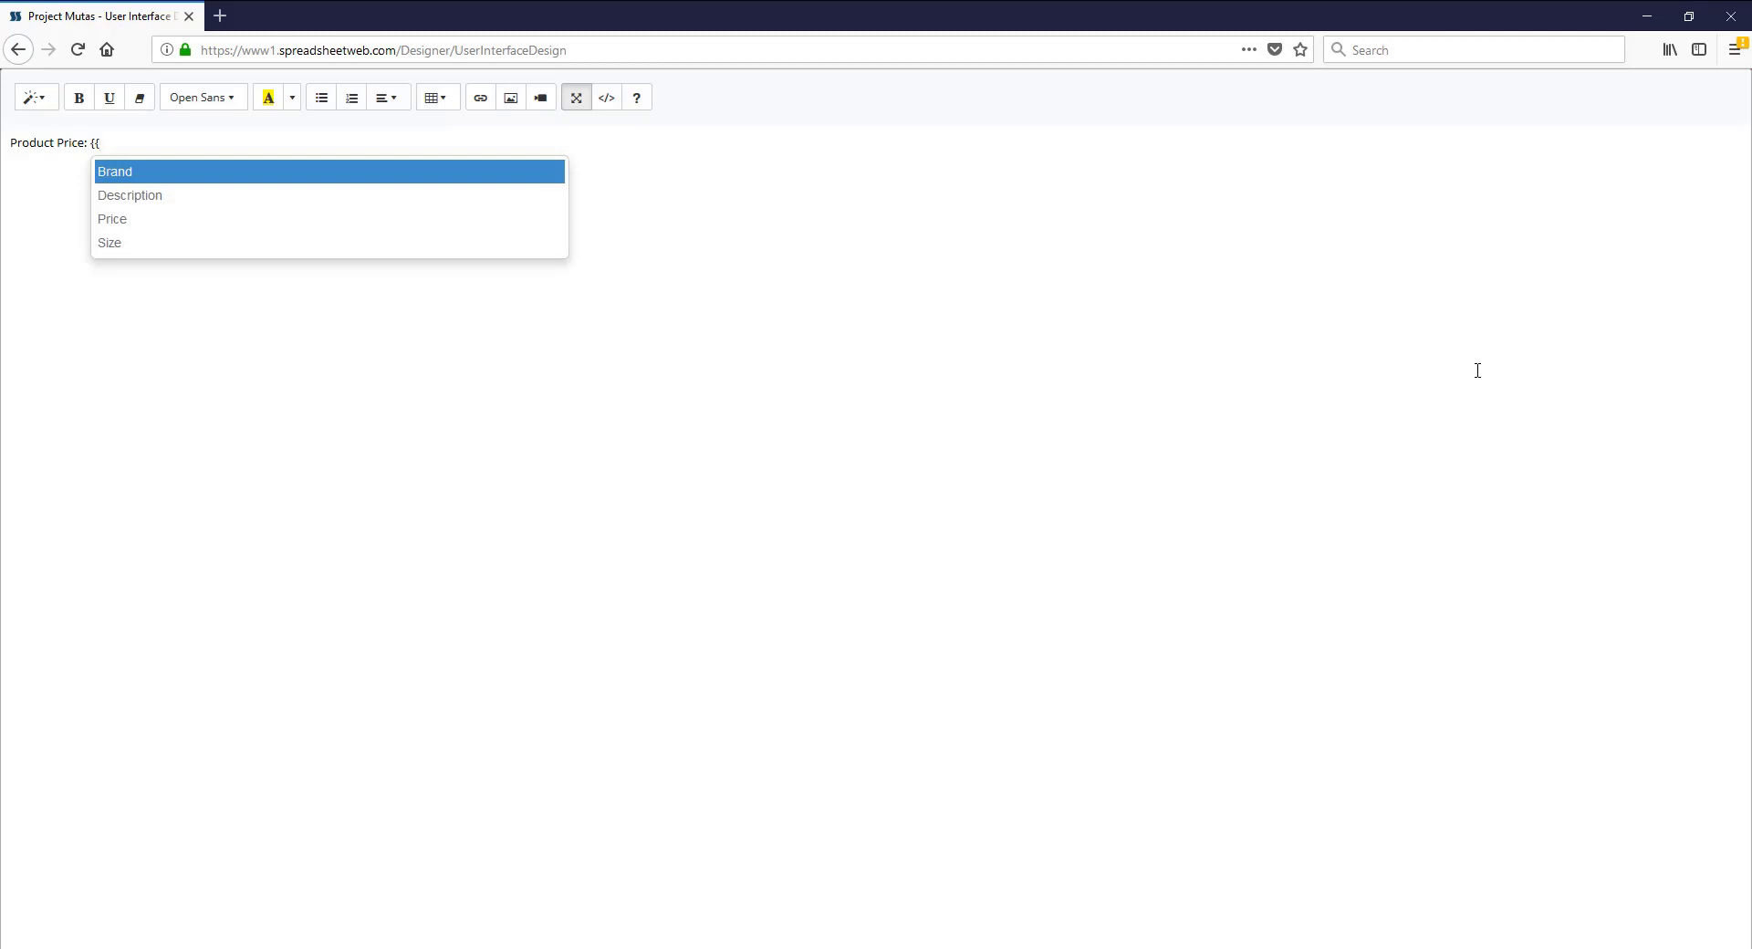
left_click(295, 220)
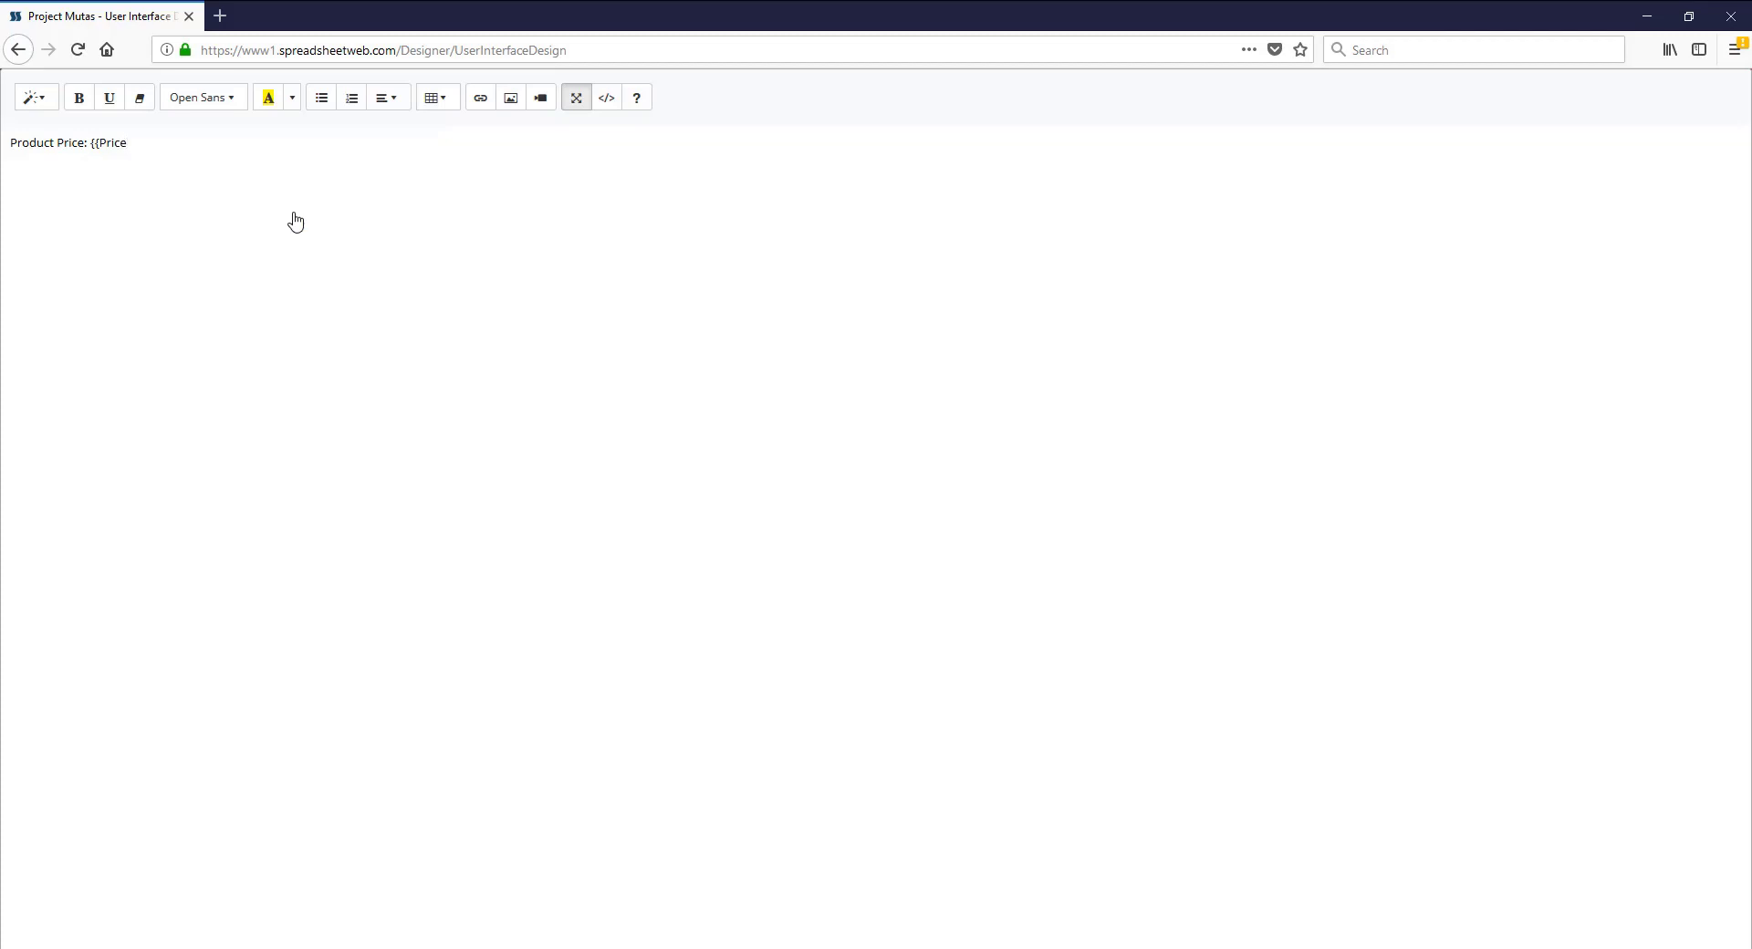
type("}}")
left_click(574, 99)
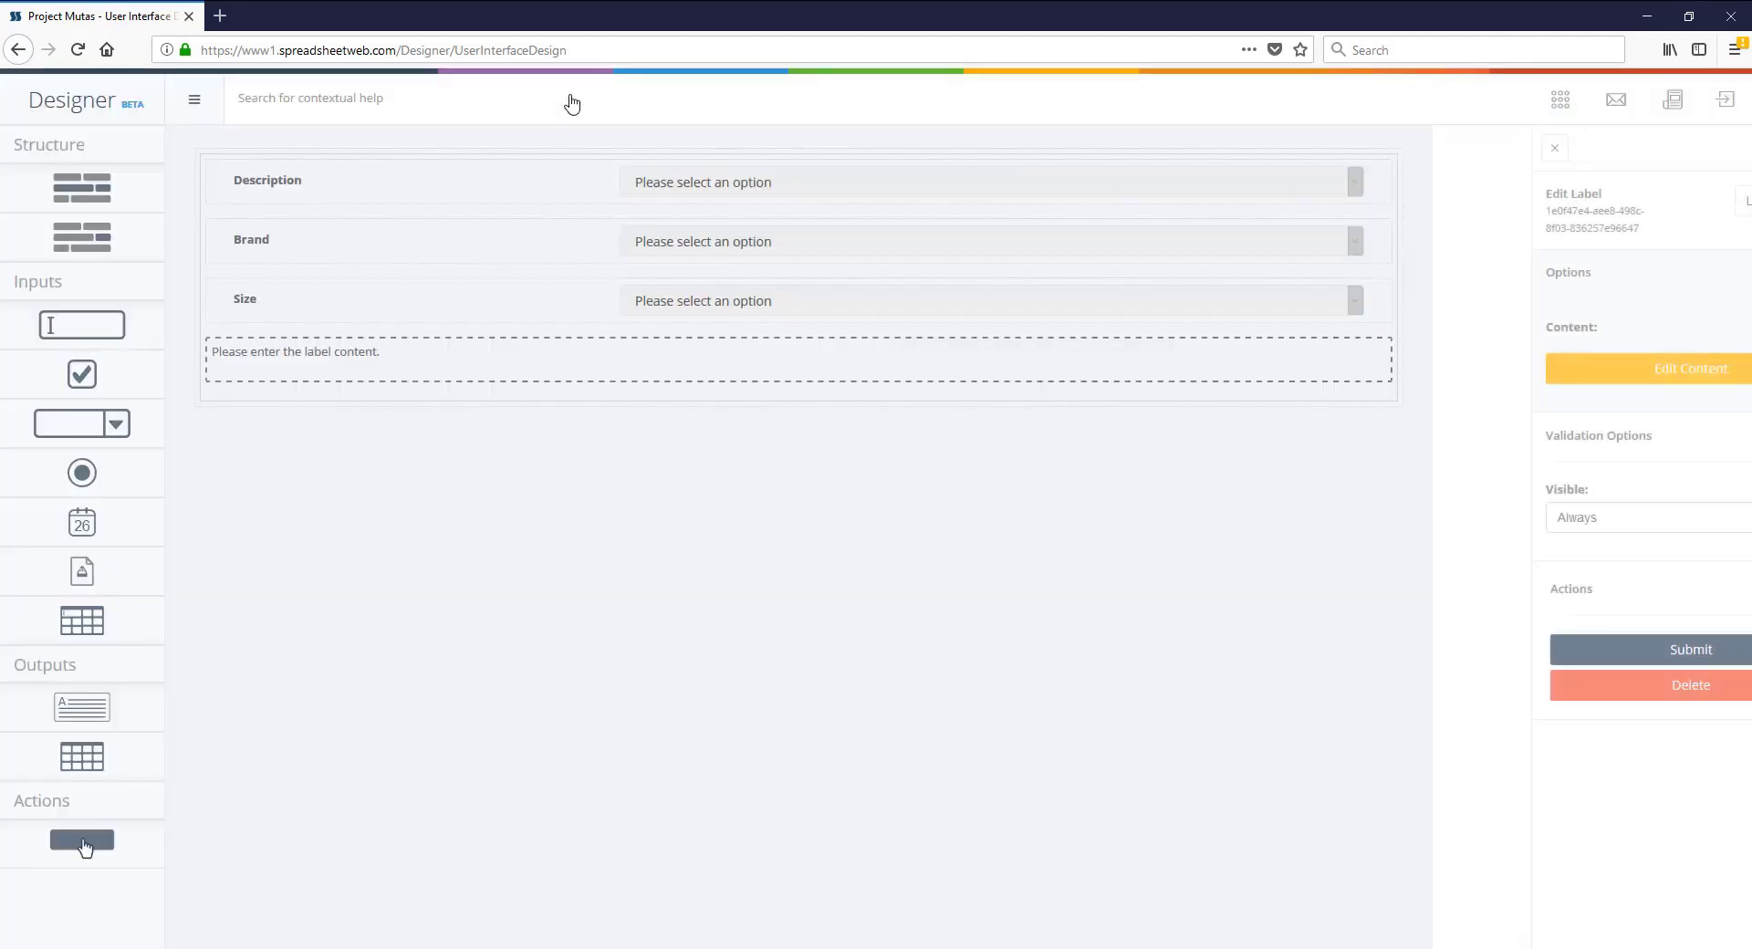
left_click(1533, 651)
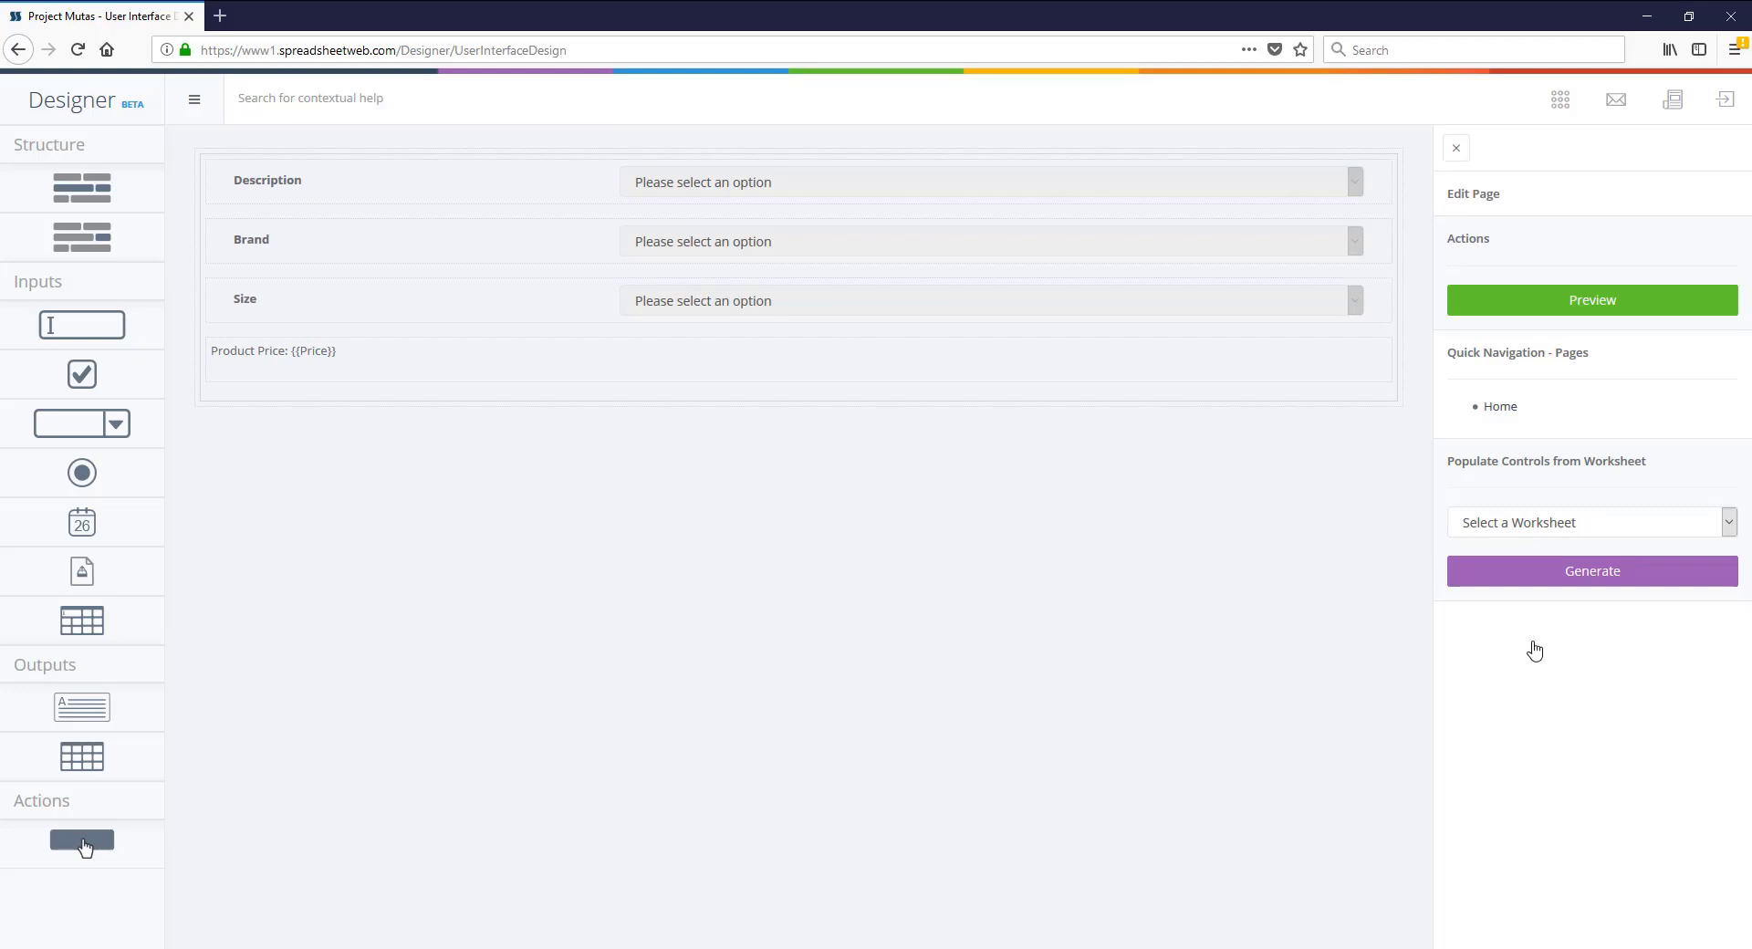
left_click(1567, 310)
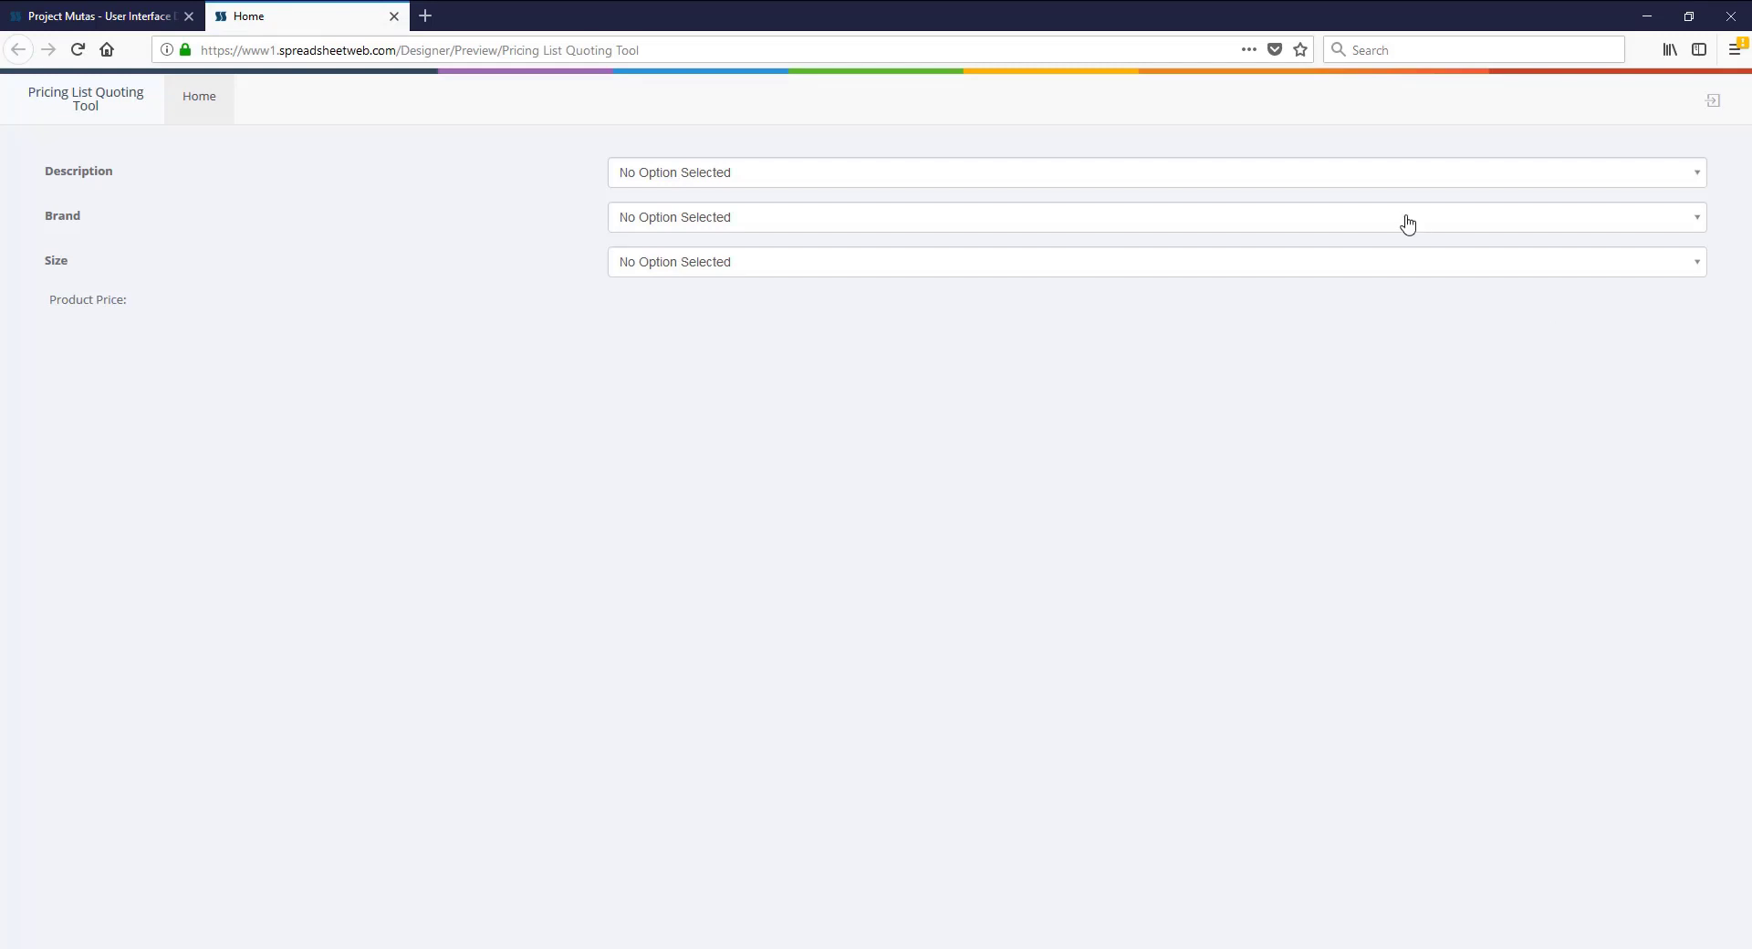
left_click(1406, 181)
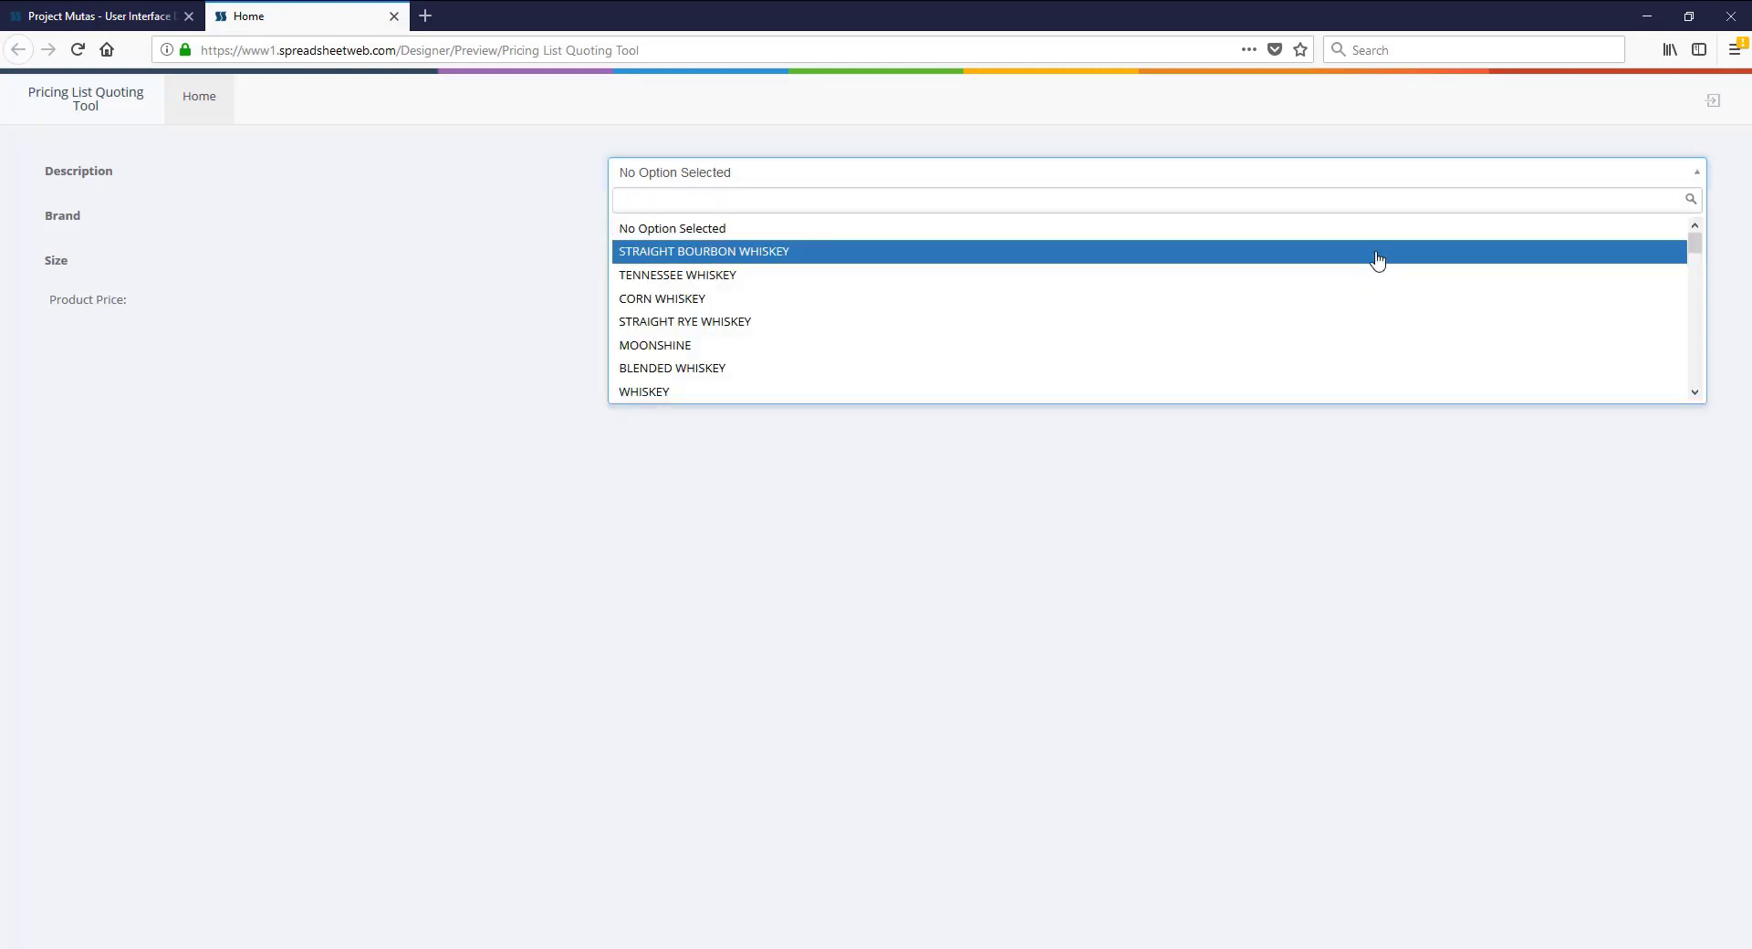
left_click(1377, 258)
left_click(1356, 216)
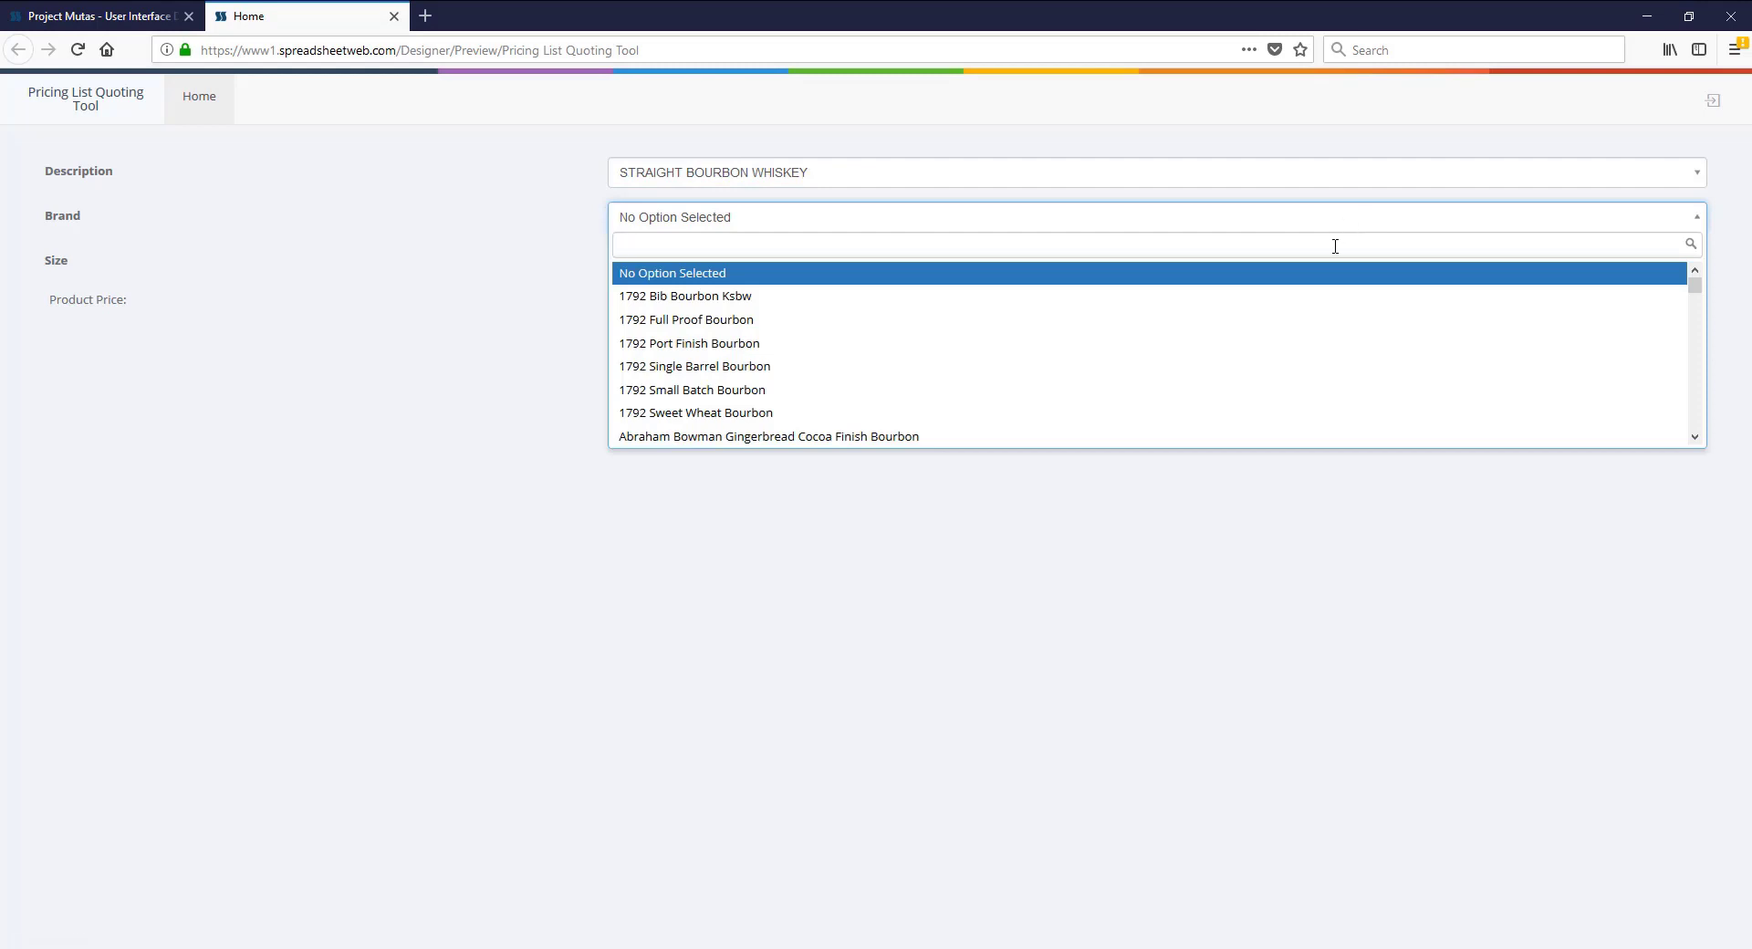
left_click(1315, 299)
left_click(1319, 266)
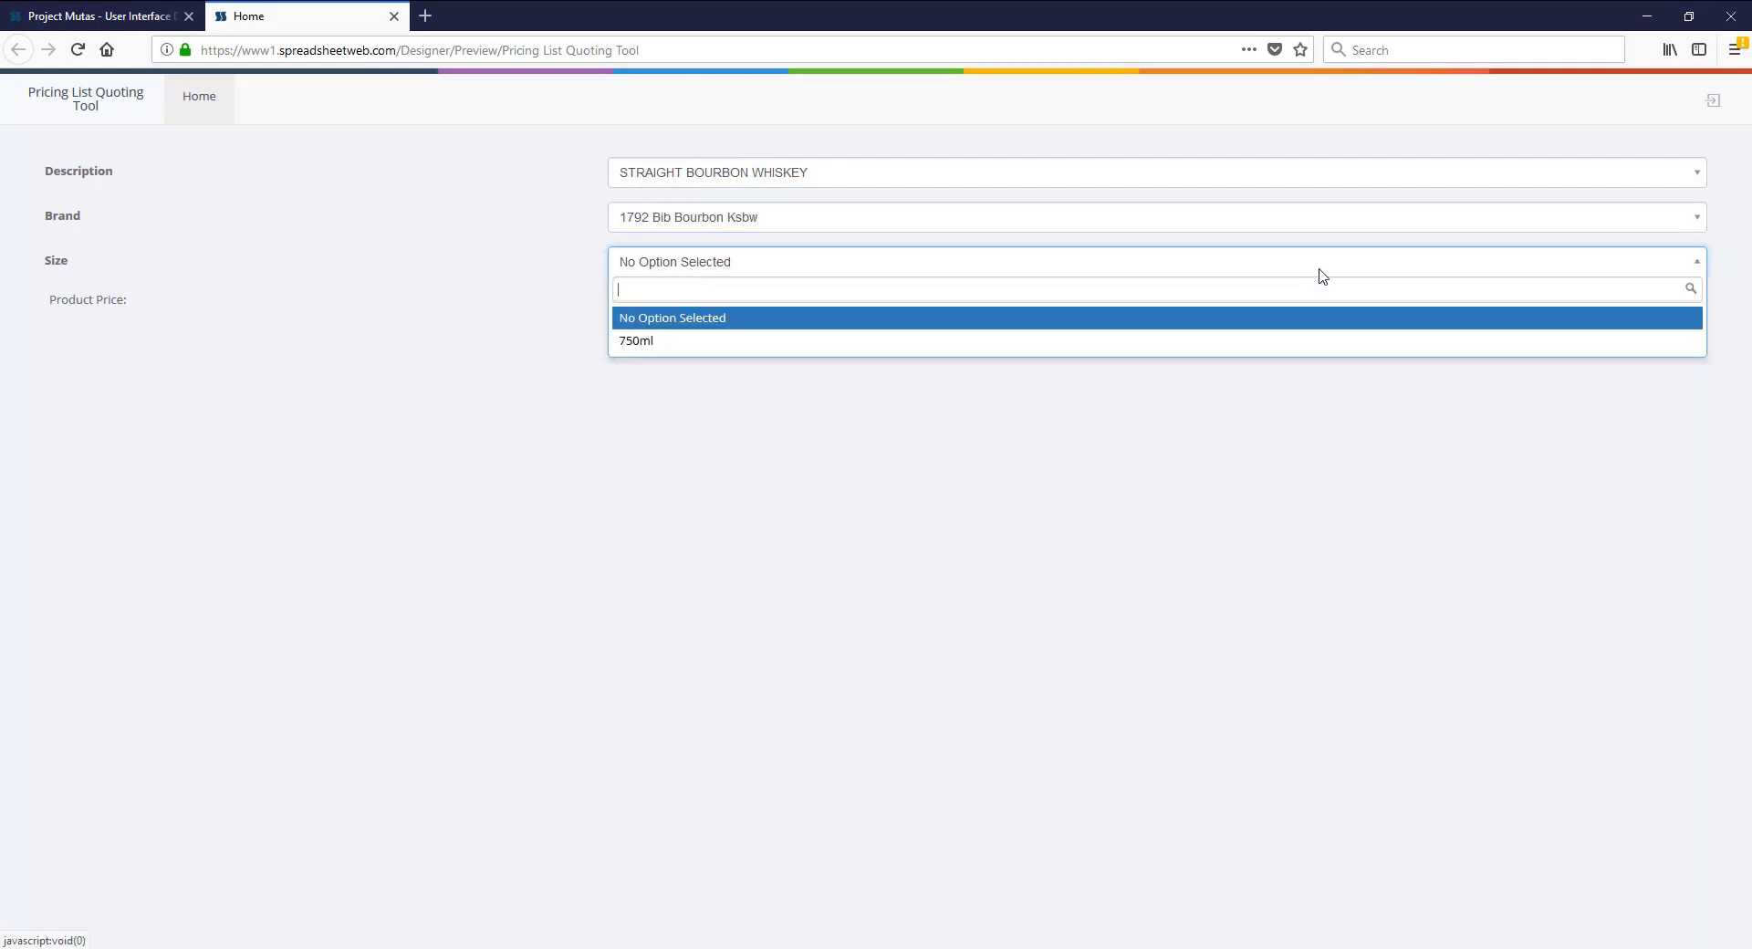
left_click(1307, 342)
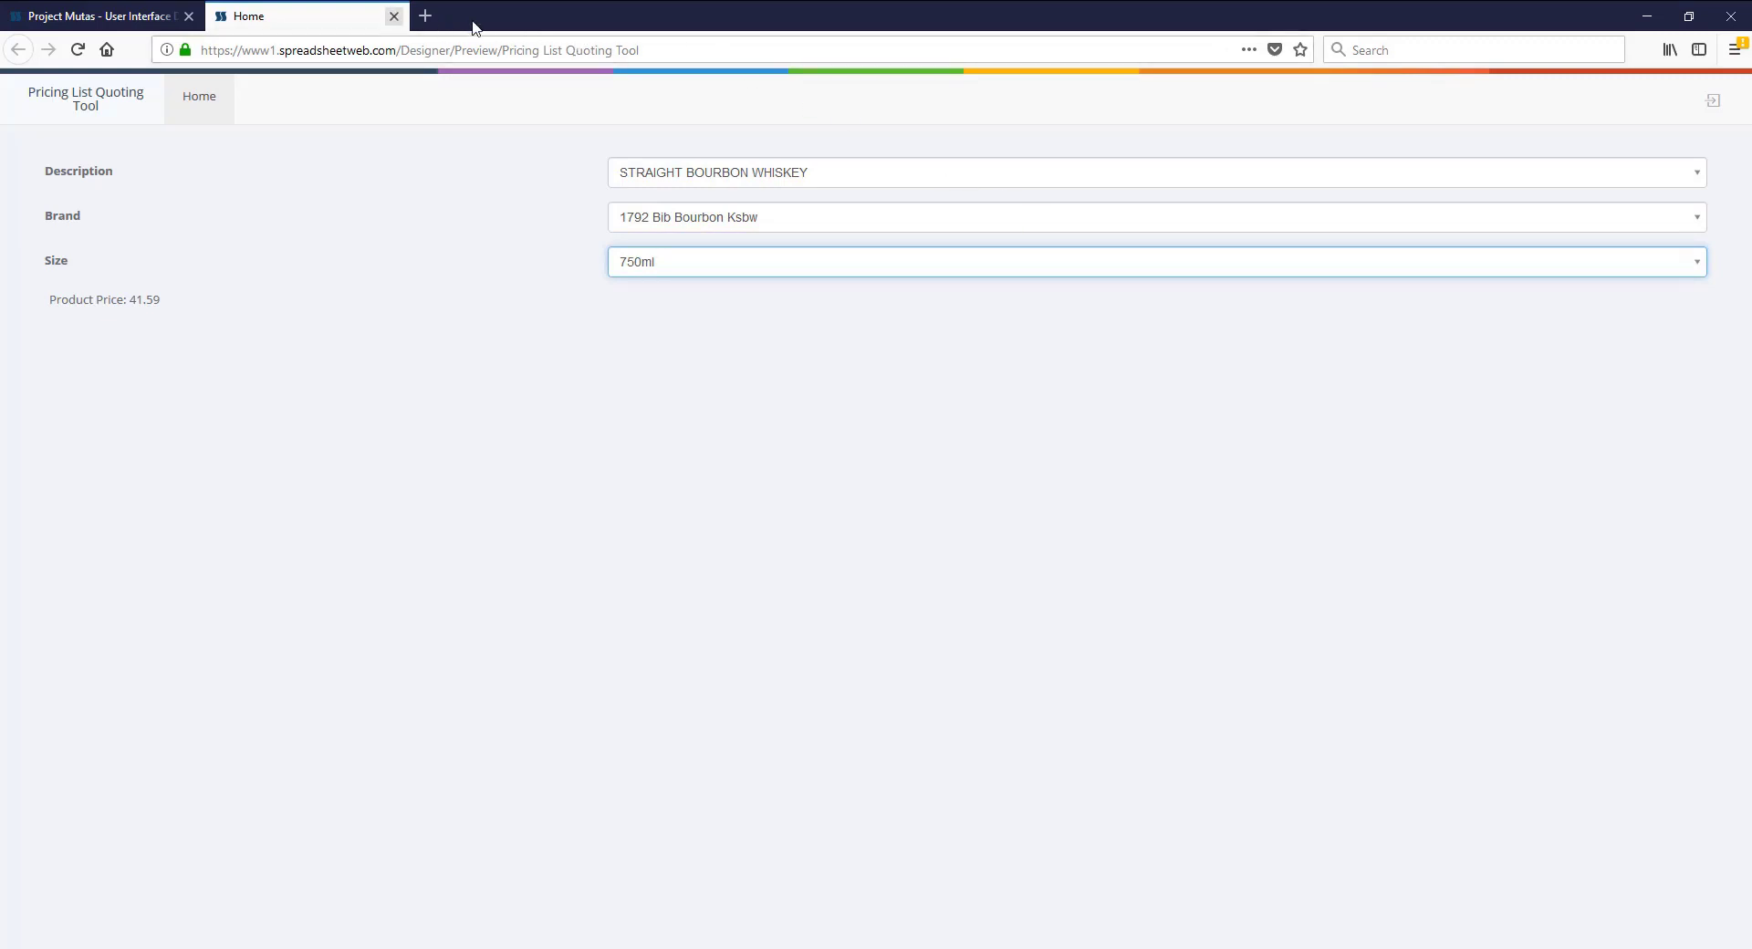
key("ctrl+w")
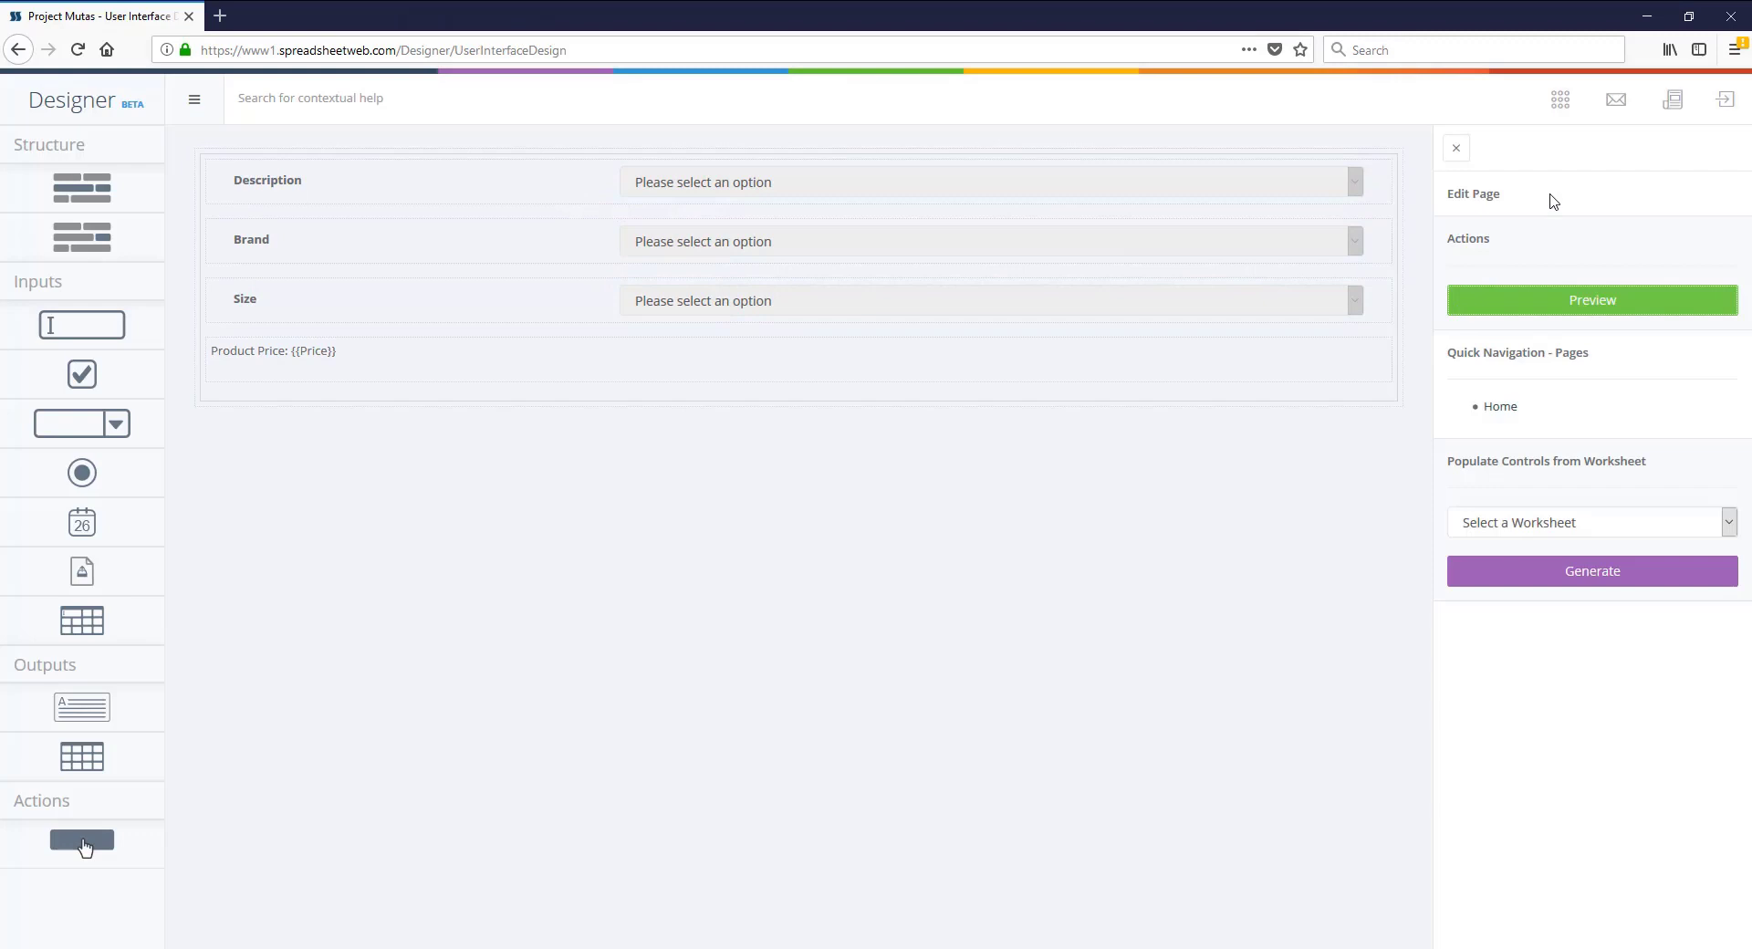
Publish the Pricing List Quoting Tool web app and confirm.
left_click(1556, 104)
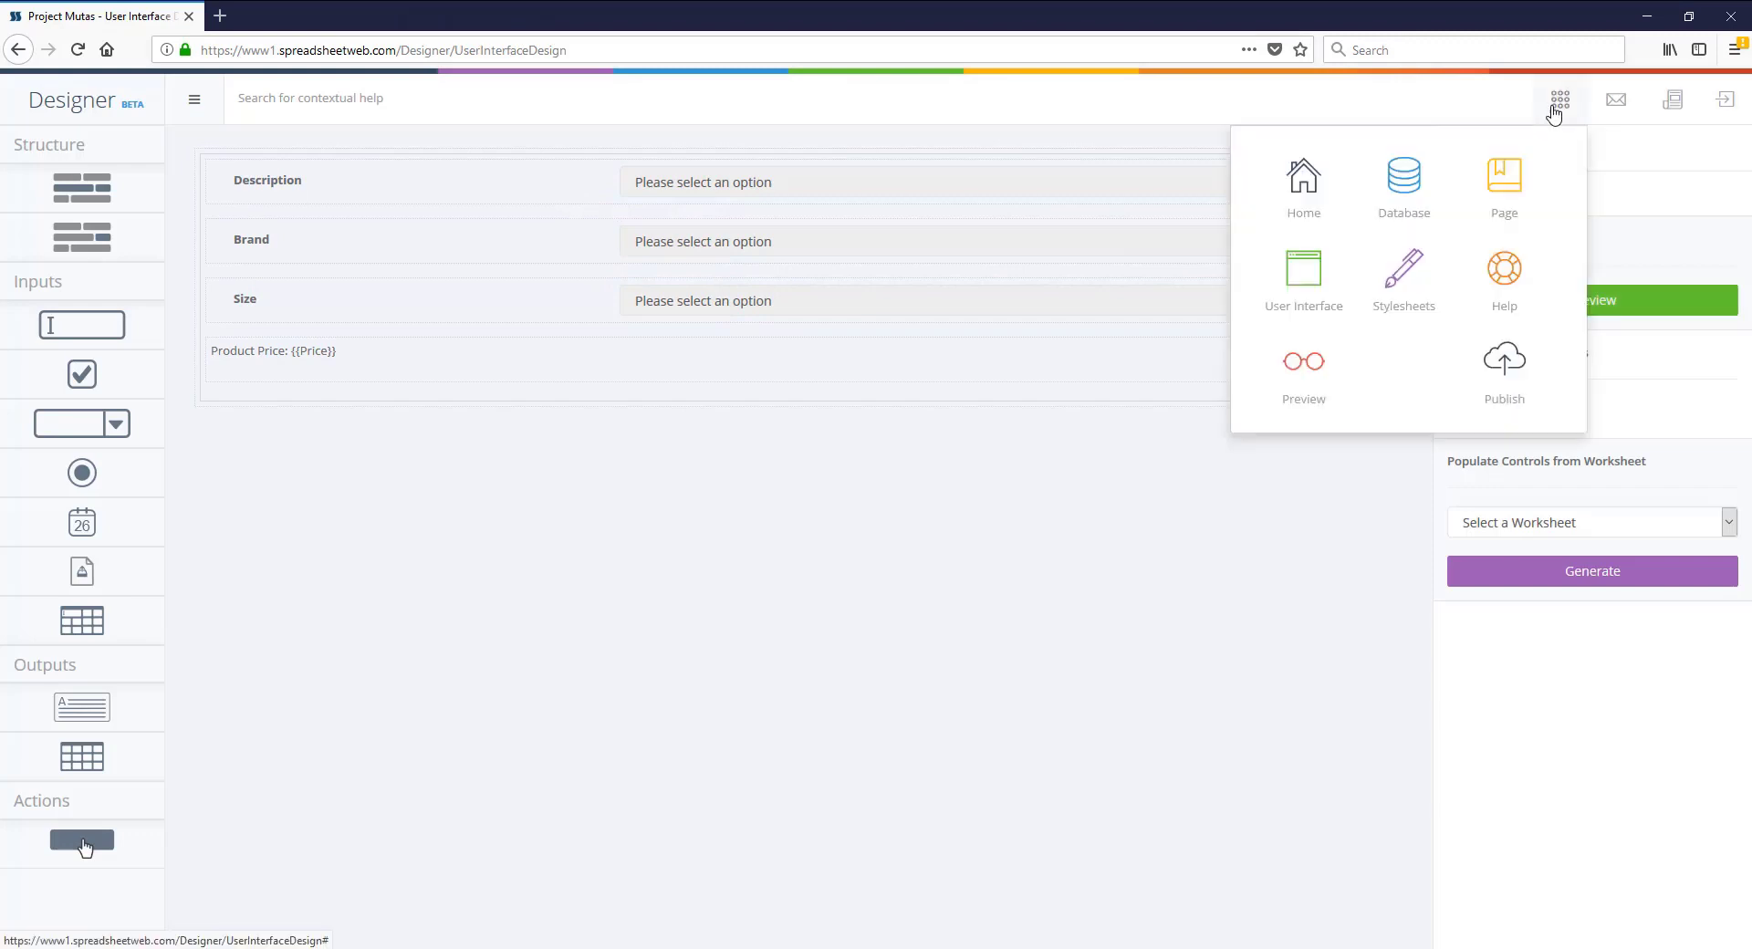
left_click(1502, 365)
left_click(916, 588)
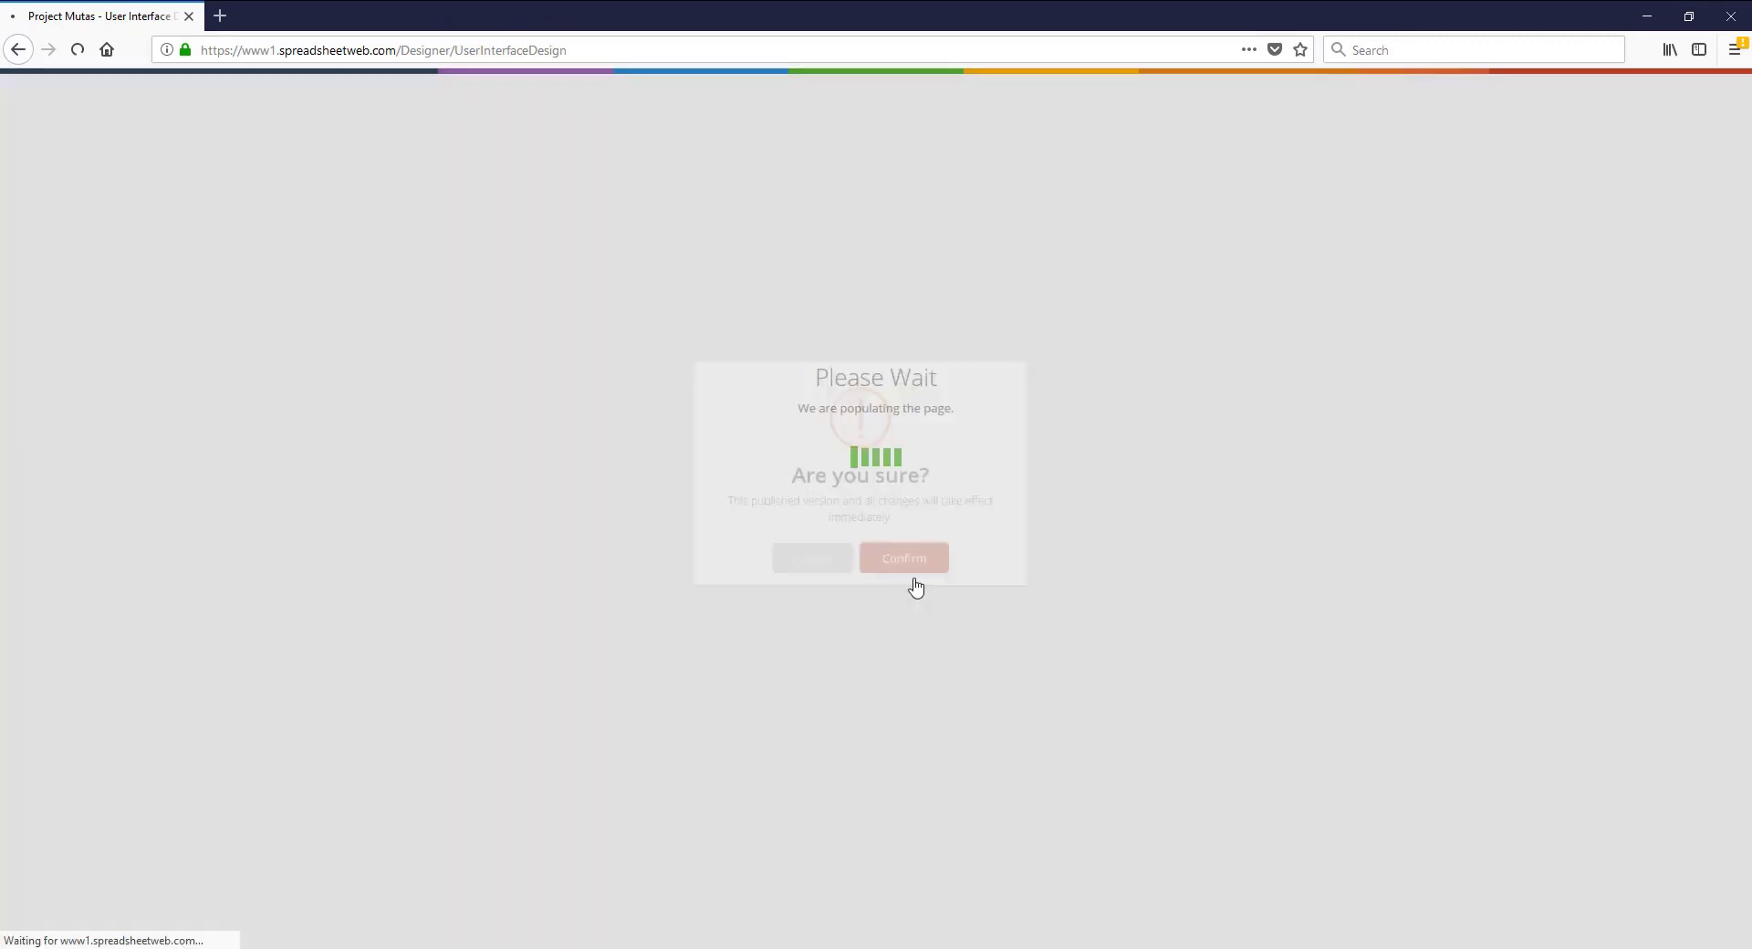